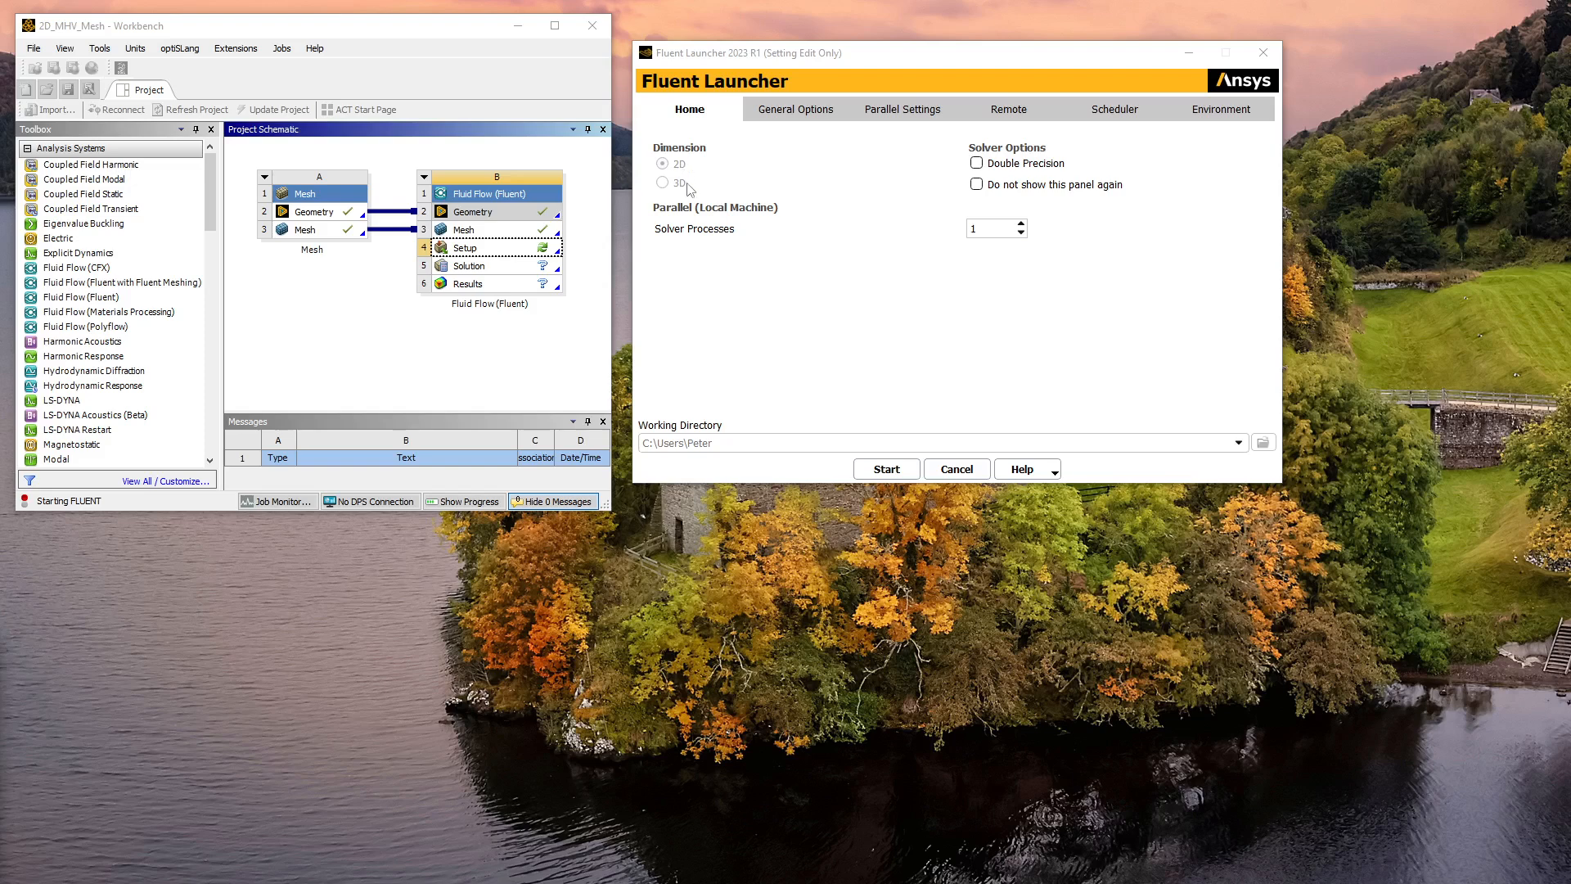
# Launch the Fluent solver with double precision and 4 solver processes.
pyautogui.click(1022, 228)
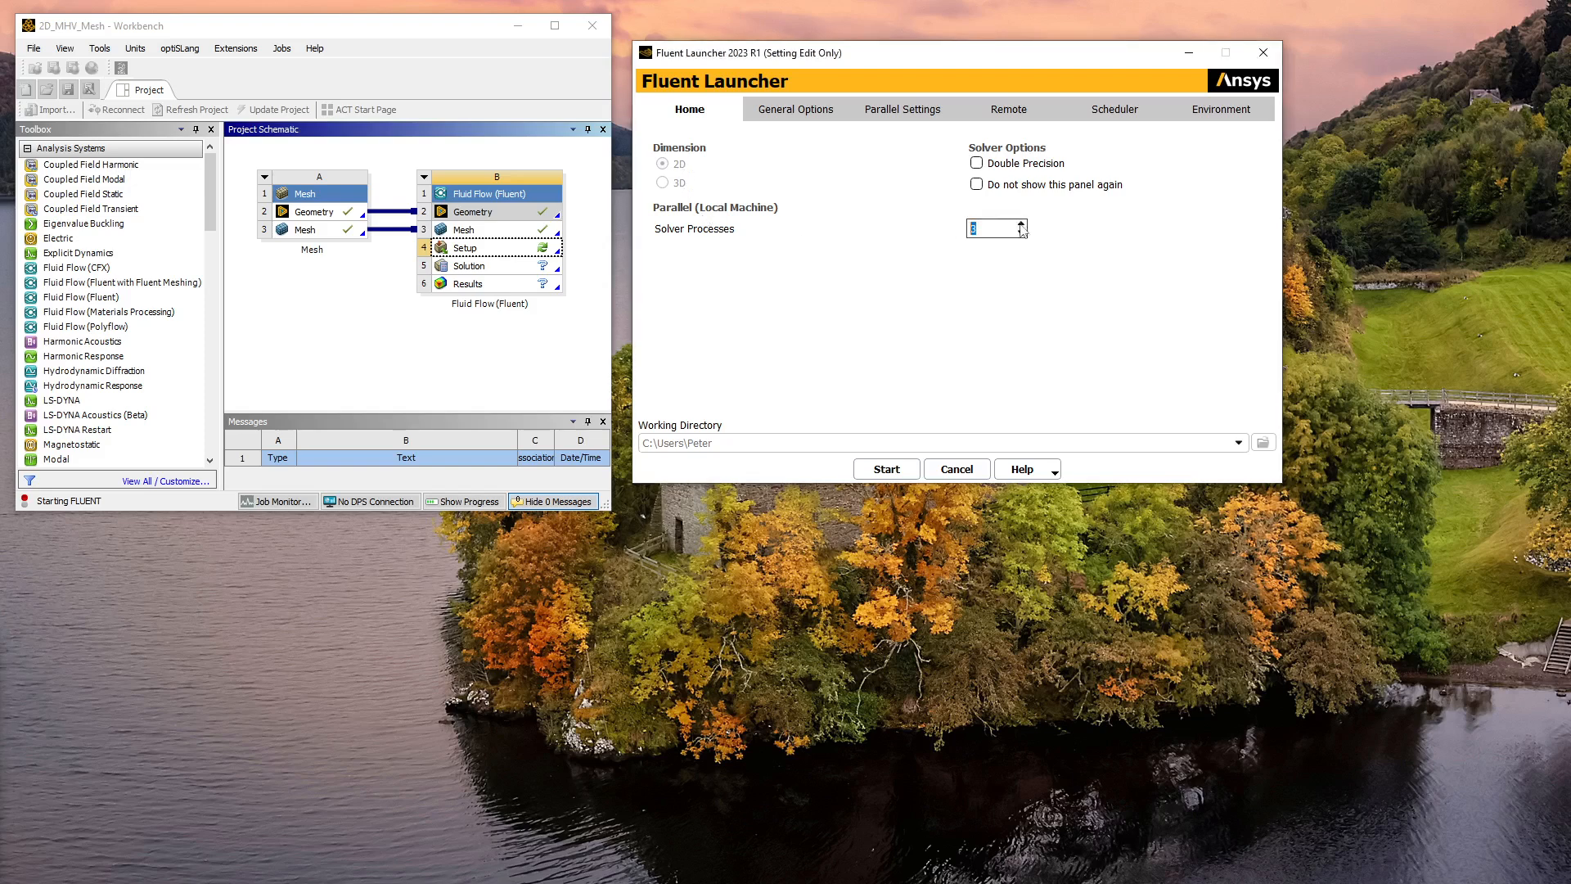
pyautogui.write('4')
pyautogui.click(976, 163)
pyautogui.click(900, 469)
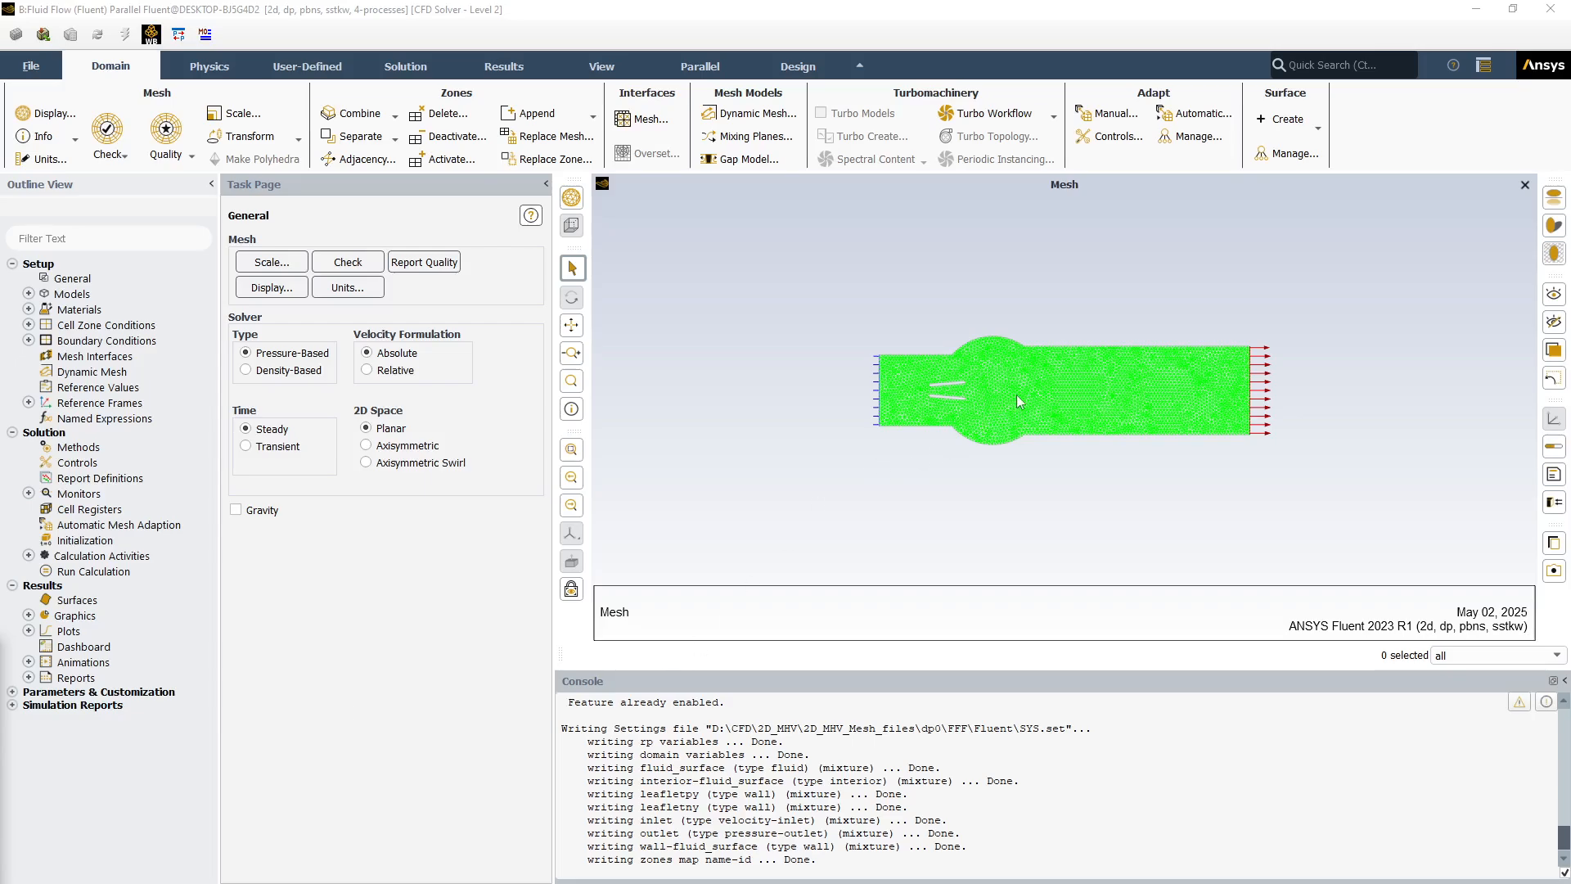
# Enlarge and centre the valve mesh in the graphics window and save this view as view-0.
pyautogui.scroll(5, 1053, 467)
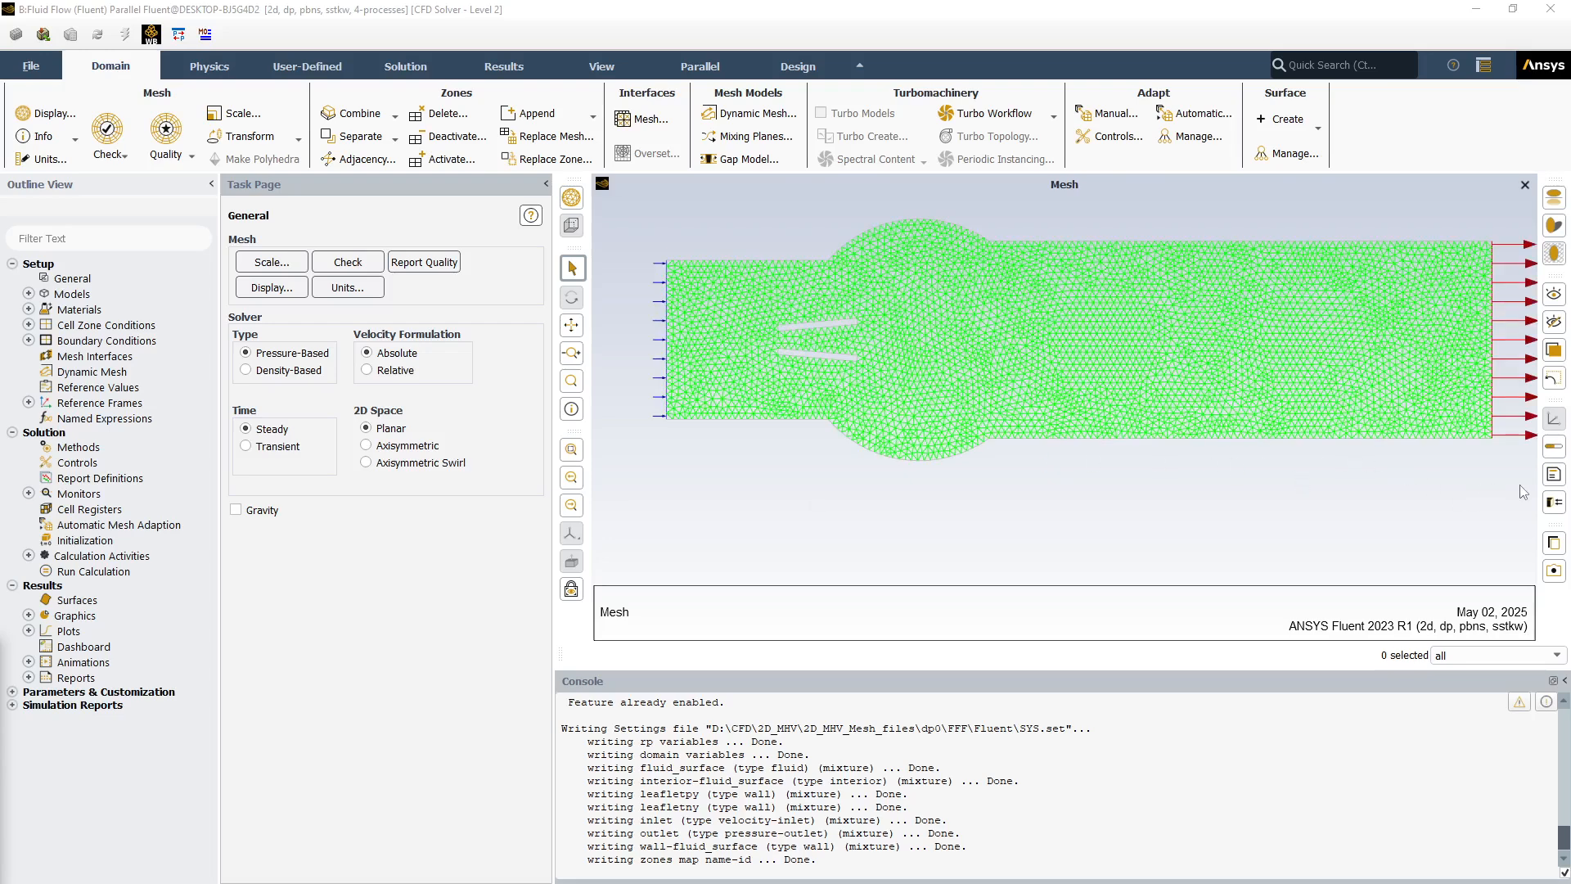
pyautogui.scroll(1, 1520, 484)
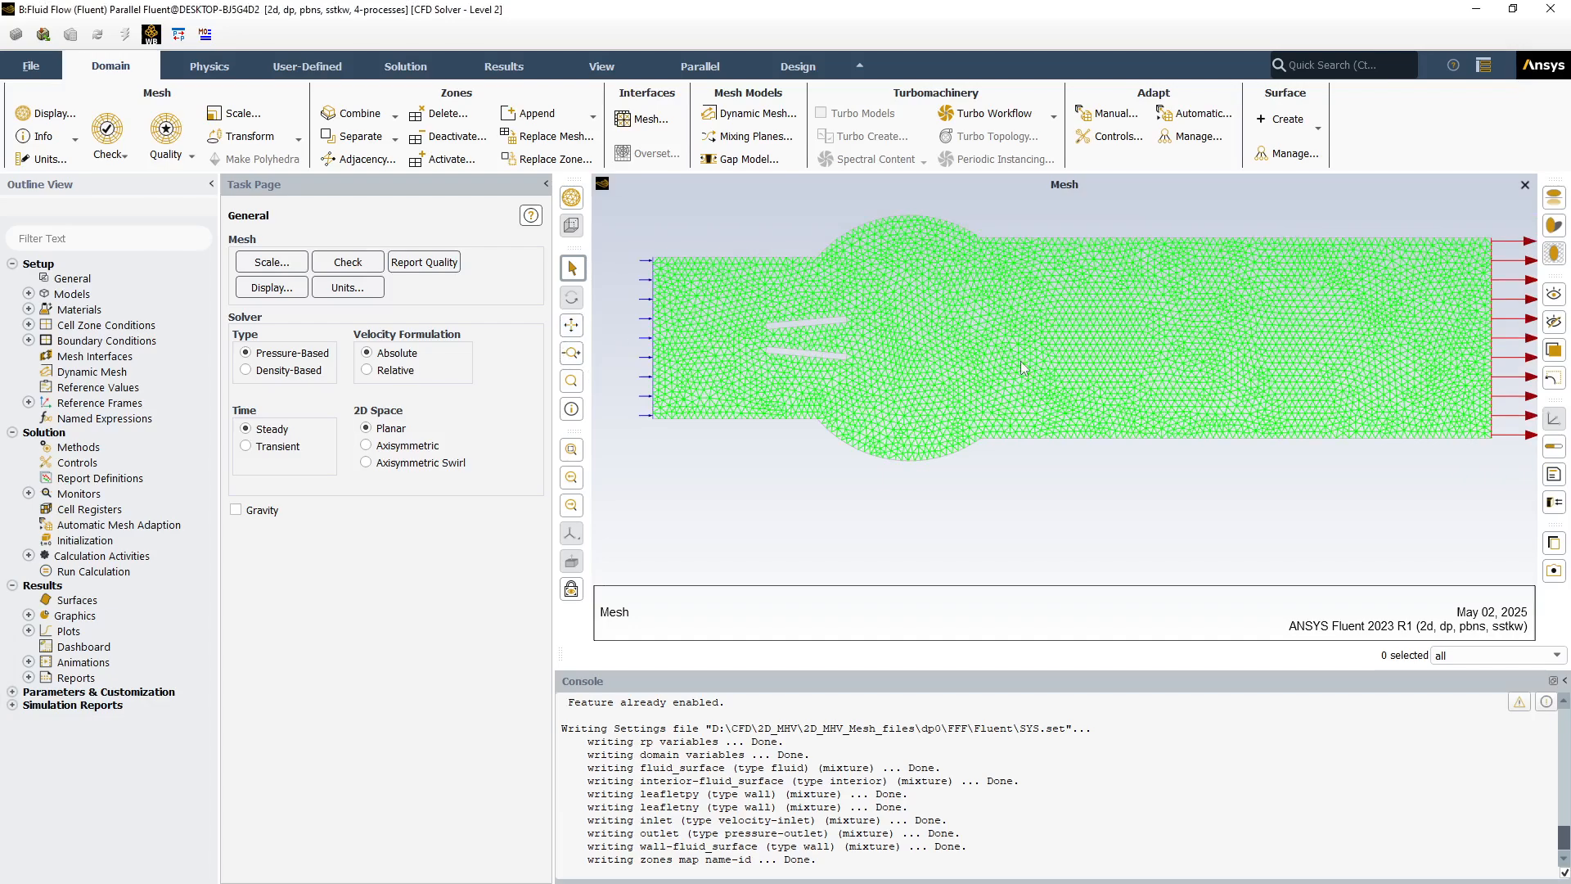
pyautogui.moveTo(1020, 361); pyautogui.dragTo(979, 364)
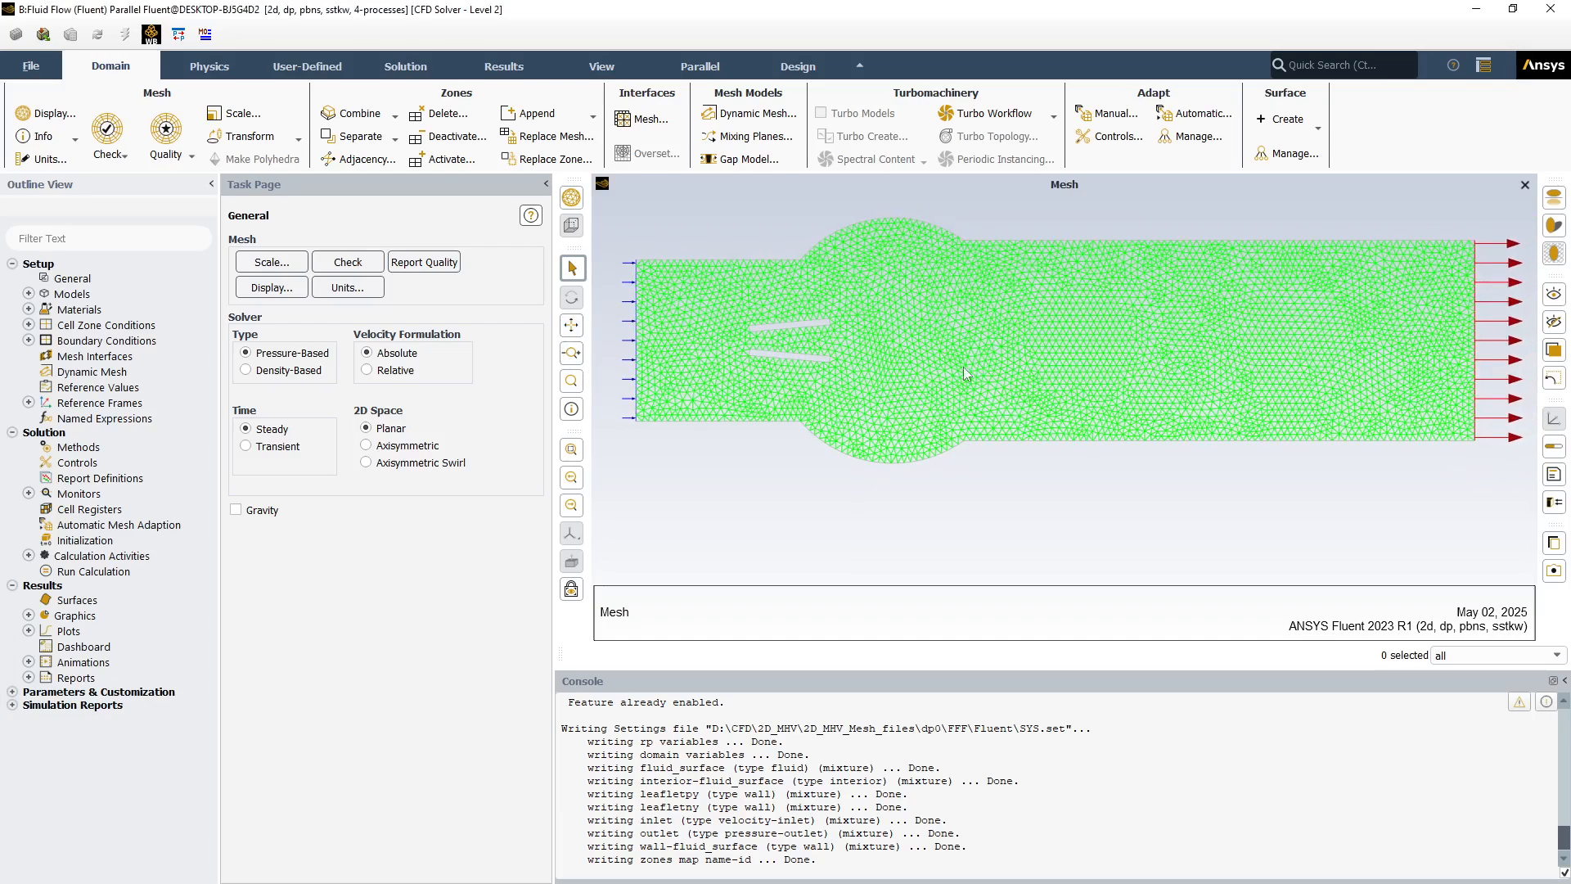
pyautogui.click(591, 67)
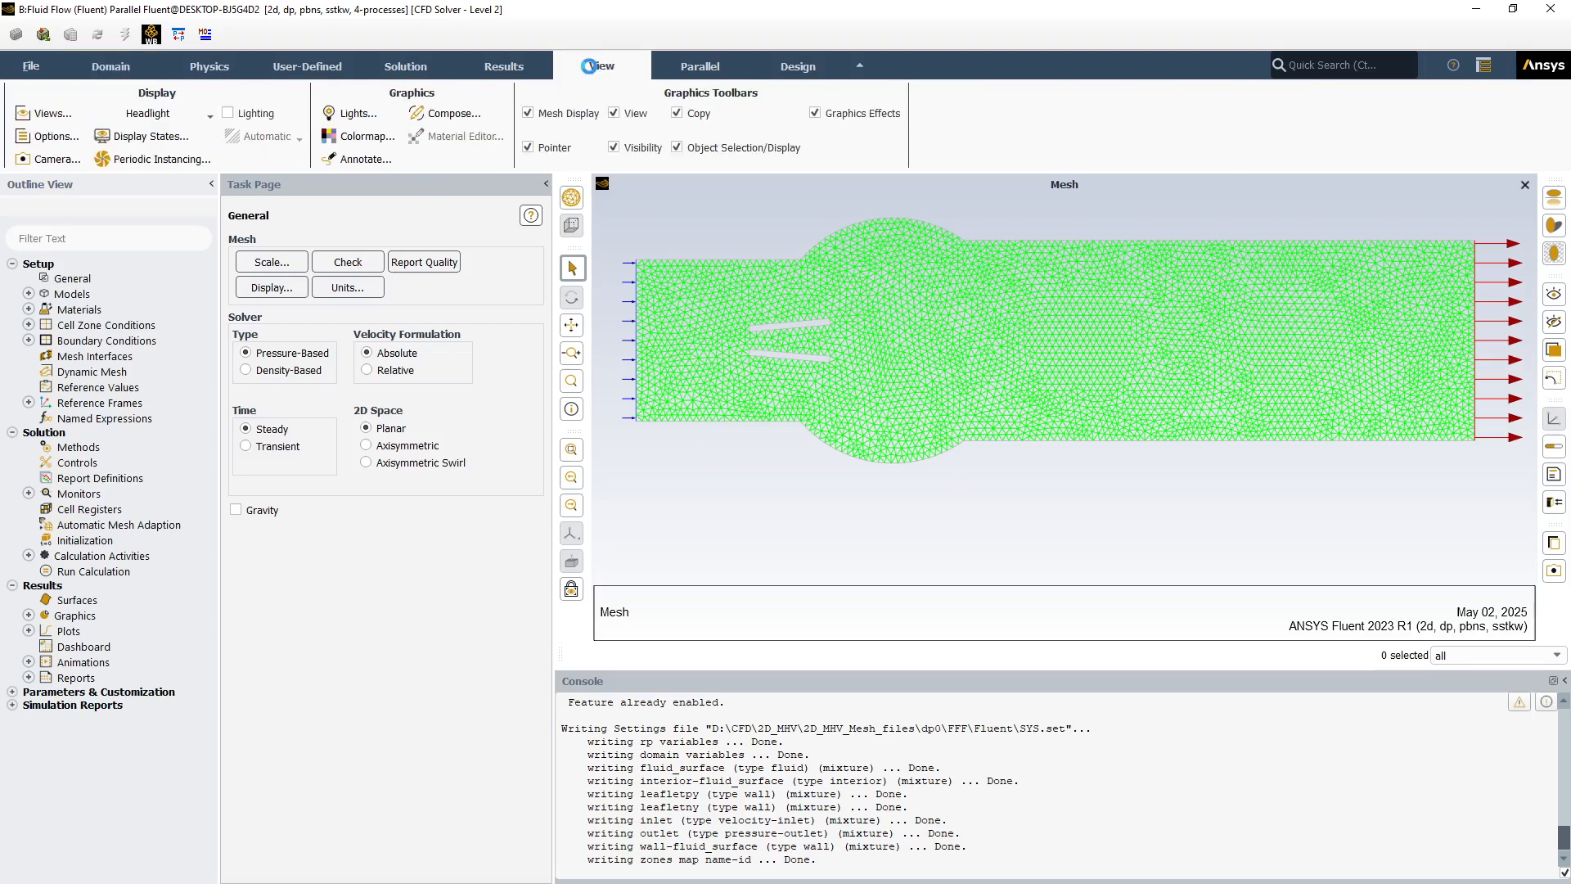
pyautogui.click(45, 119)
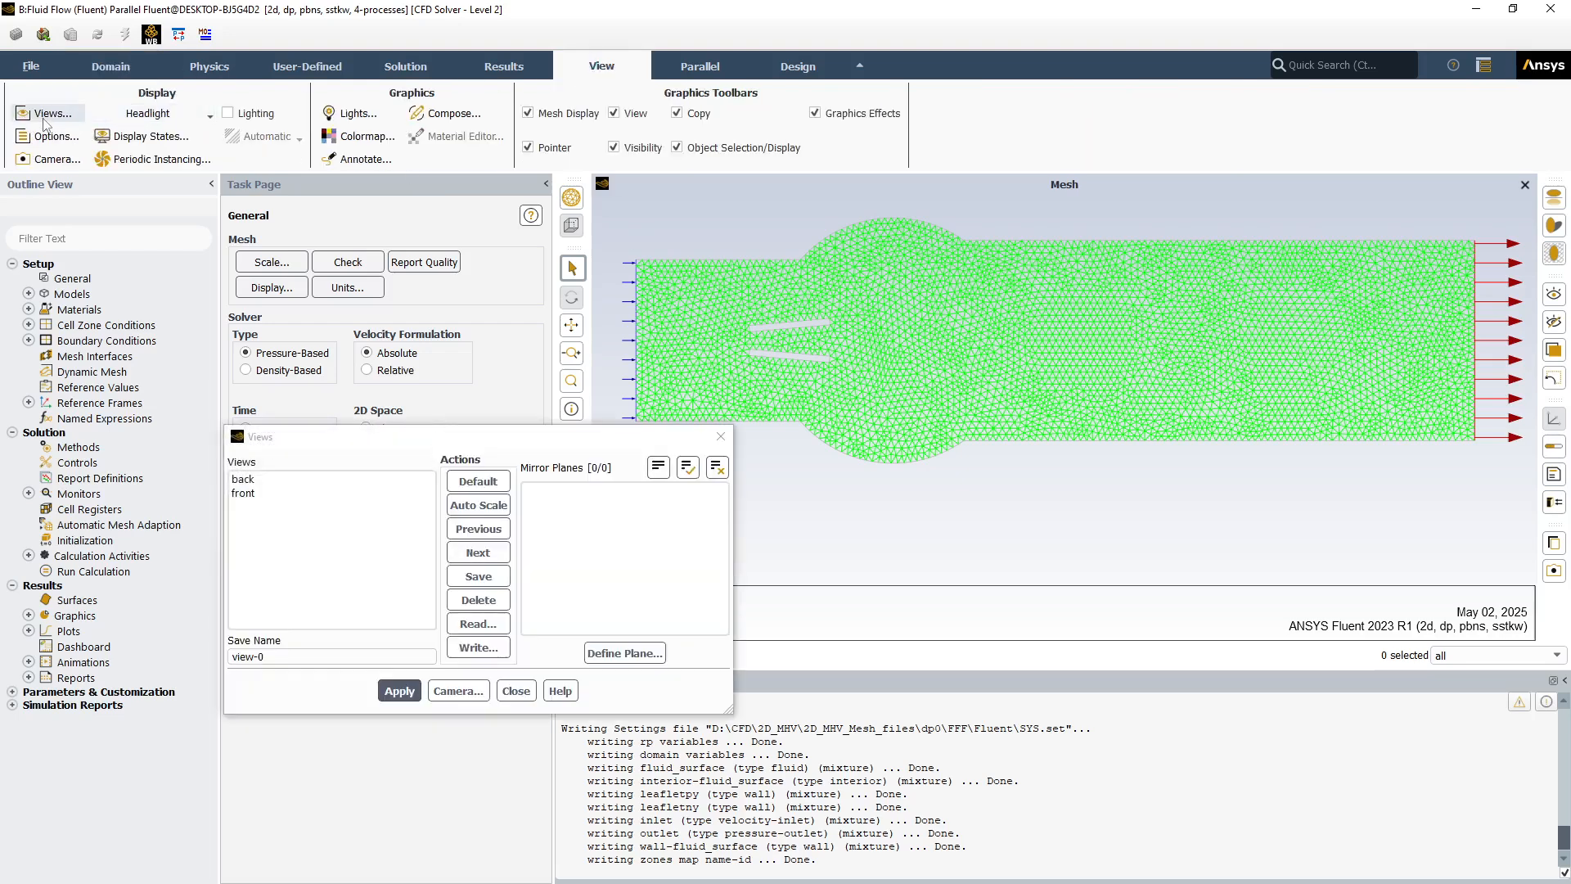
pyautogui.click(476, 577)
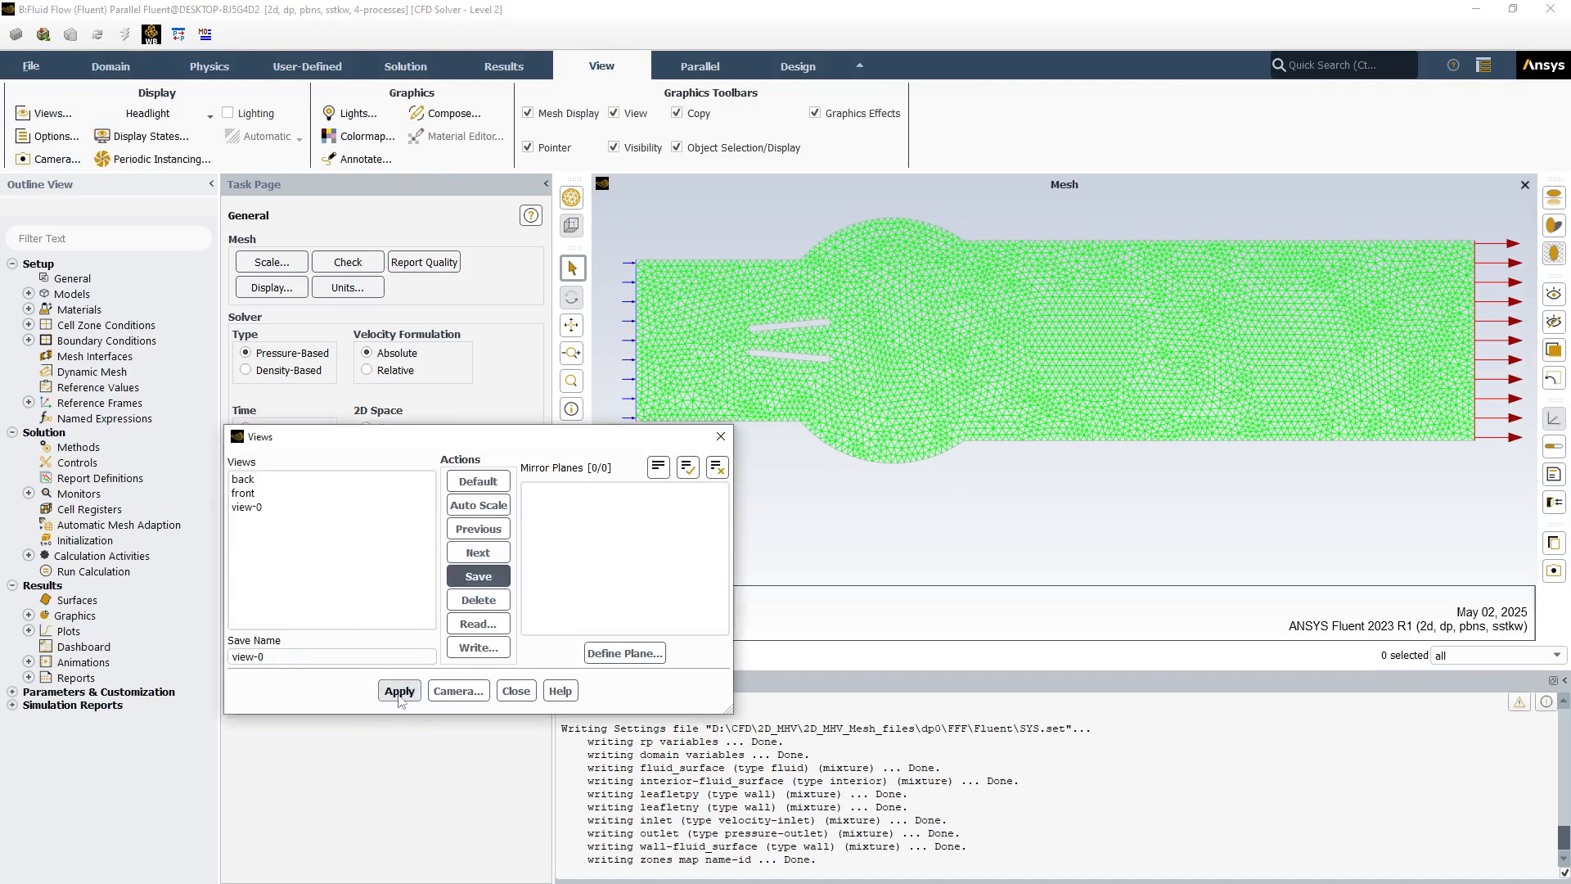
pyautogui.click(517, 691)
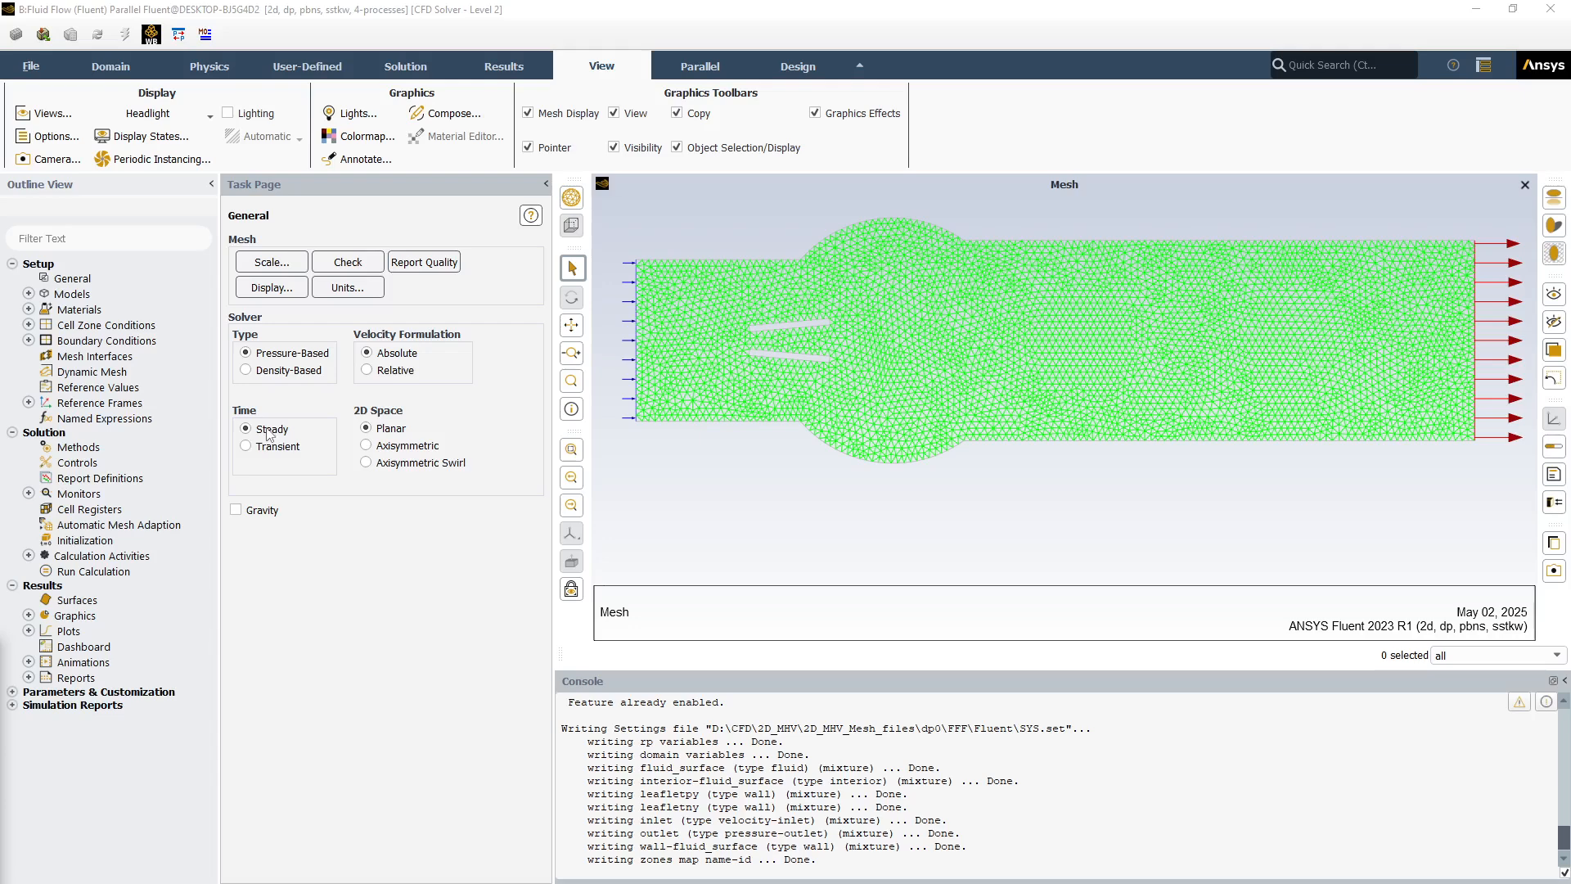
# Set the viscous model to Laminar.
pyautogui.click(29, 294)
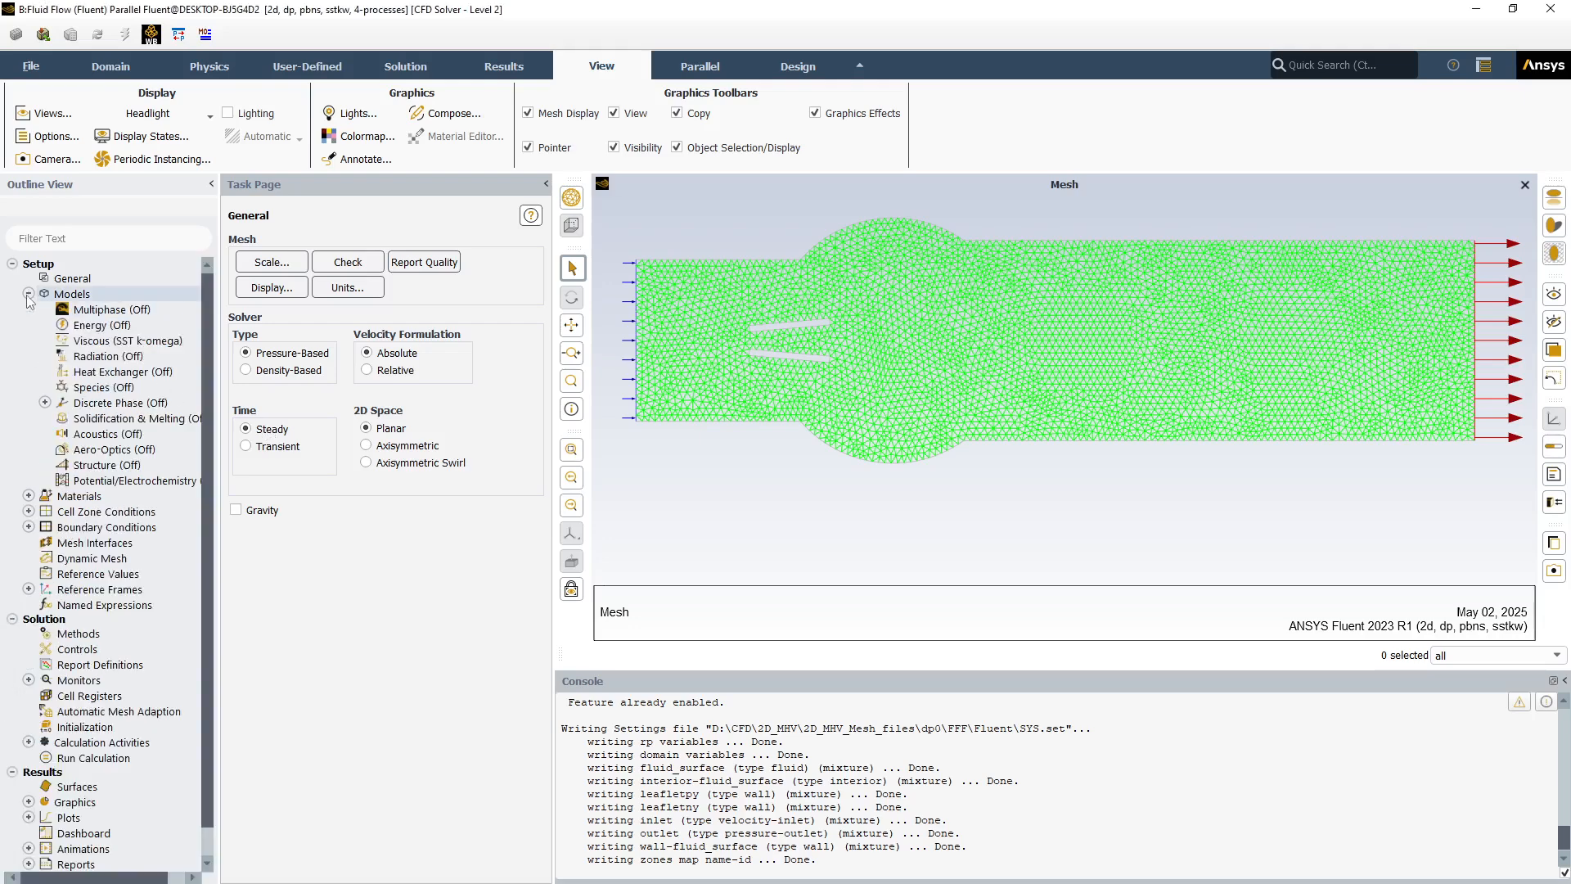
pyautogui.doubleClick(92, 342)
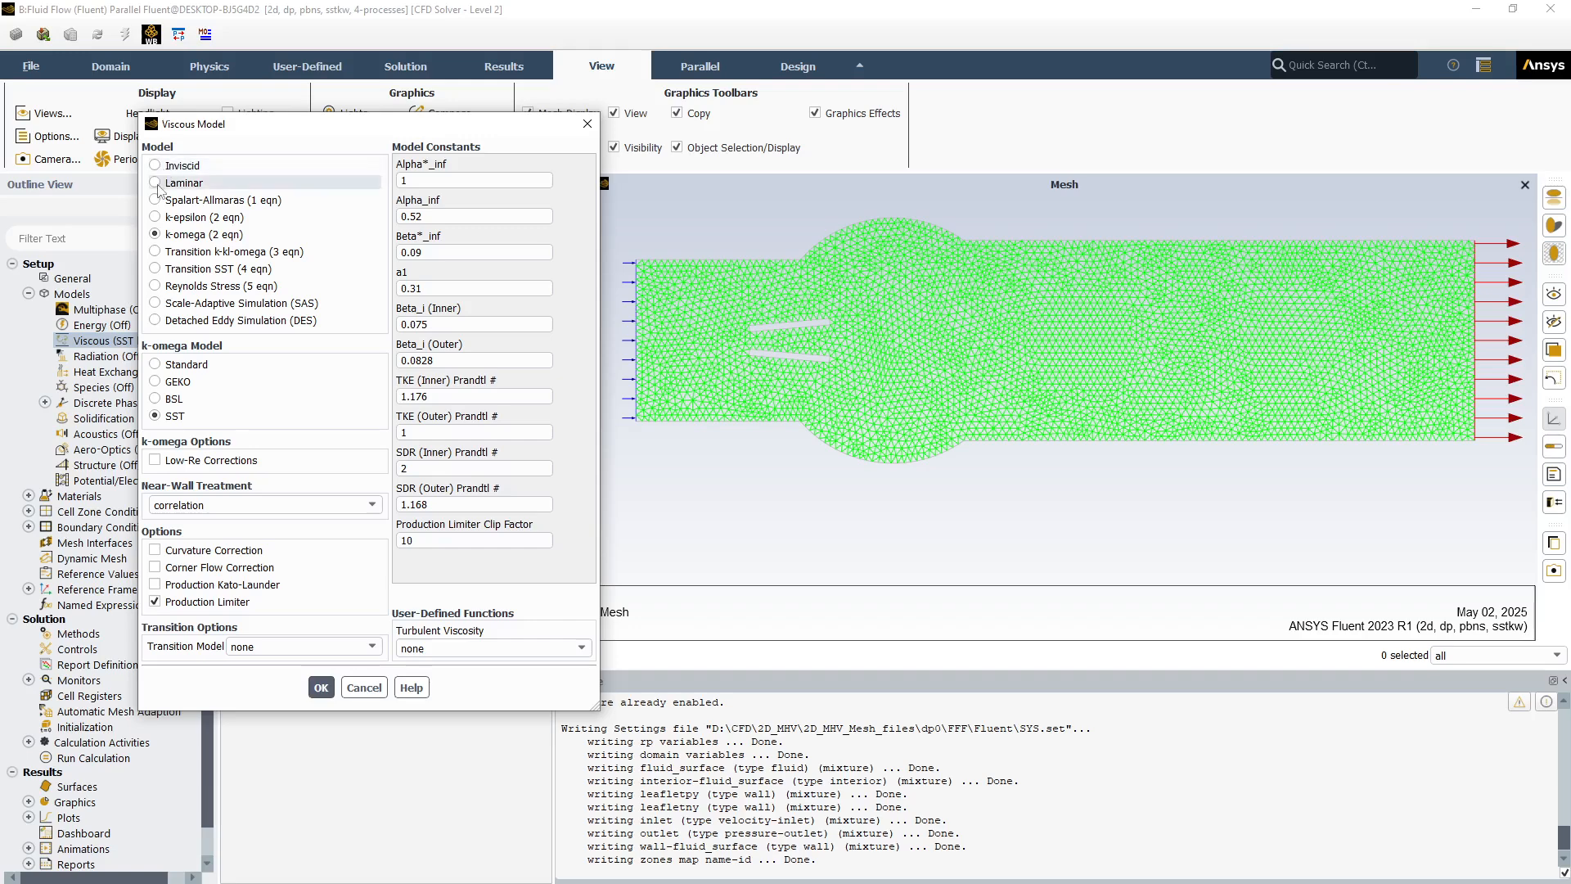
pyautogui.click(156, 183)
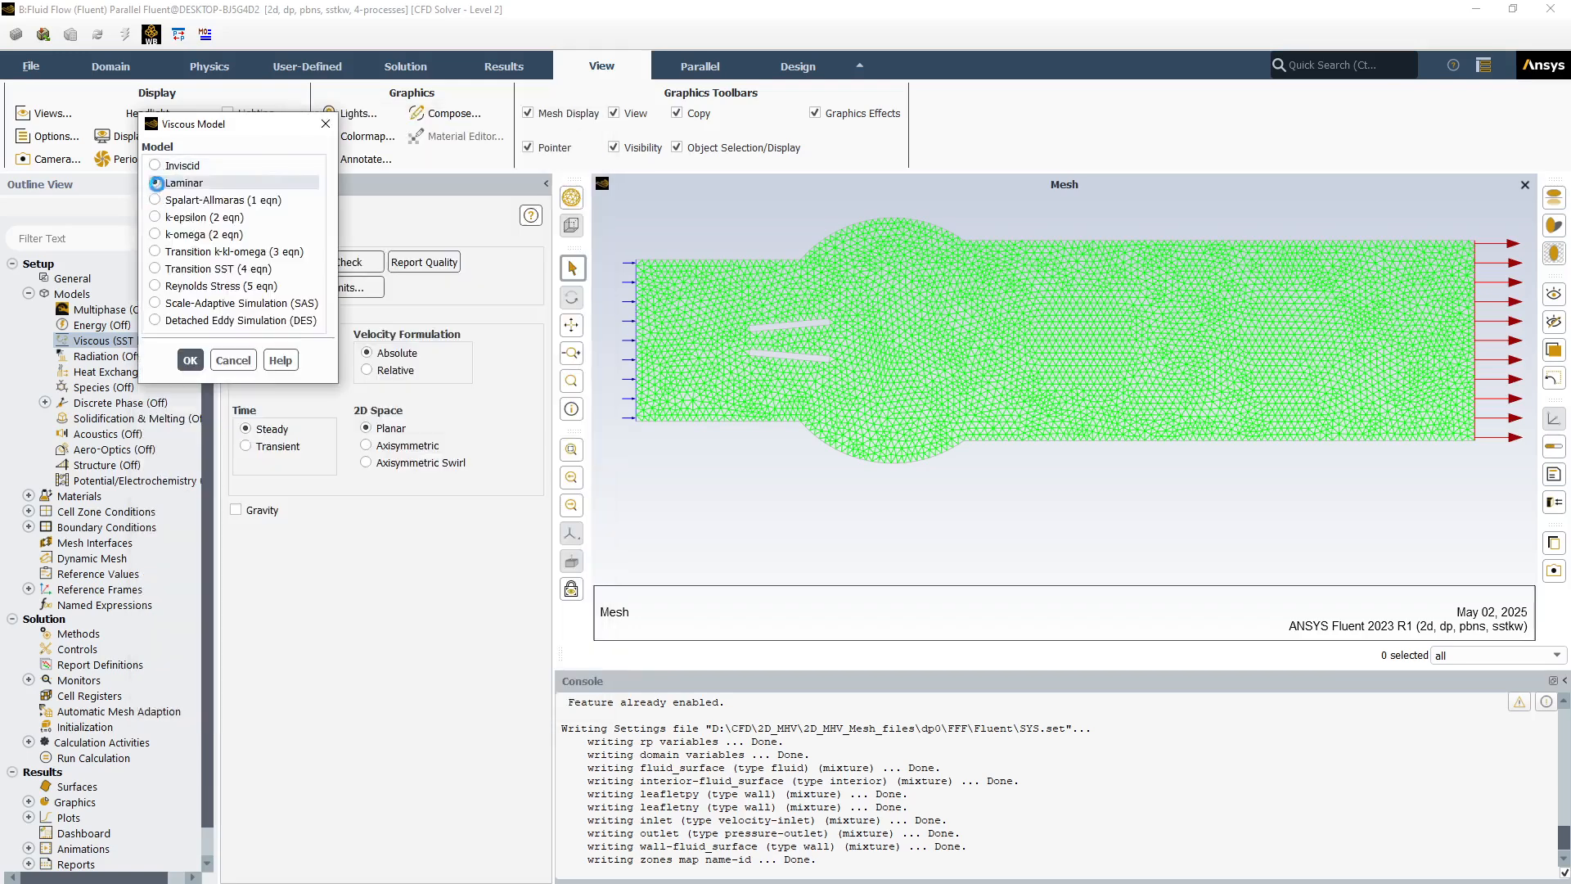
pyautogui.click(189, 361)
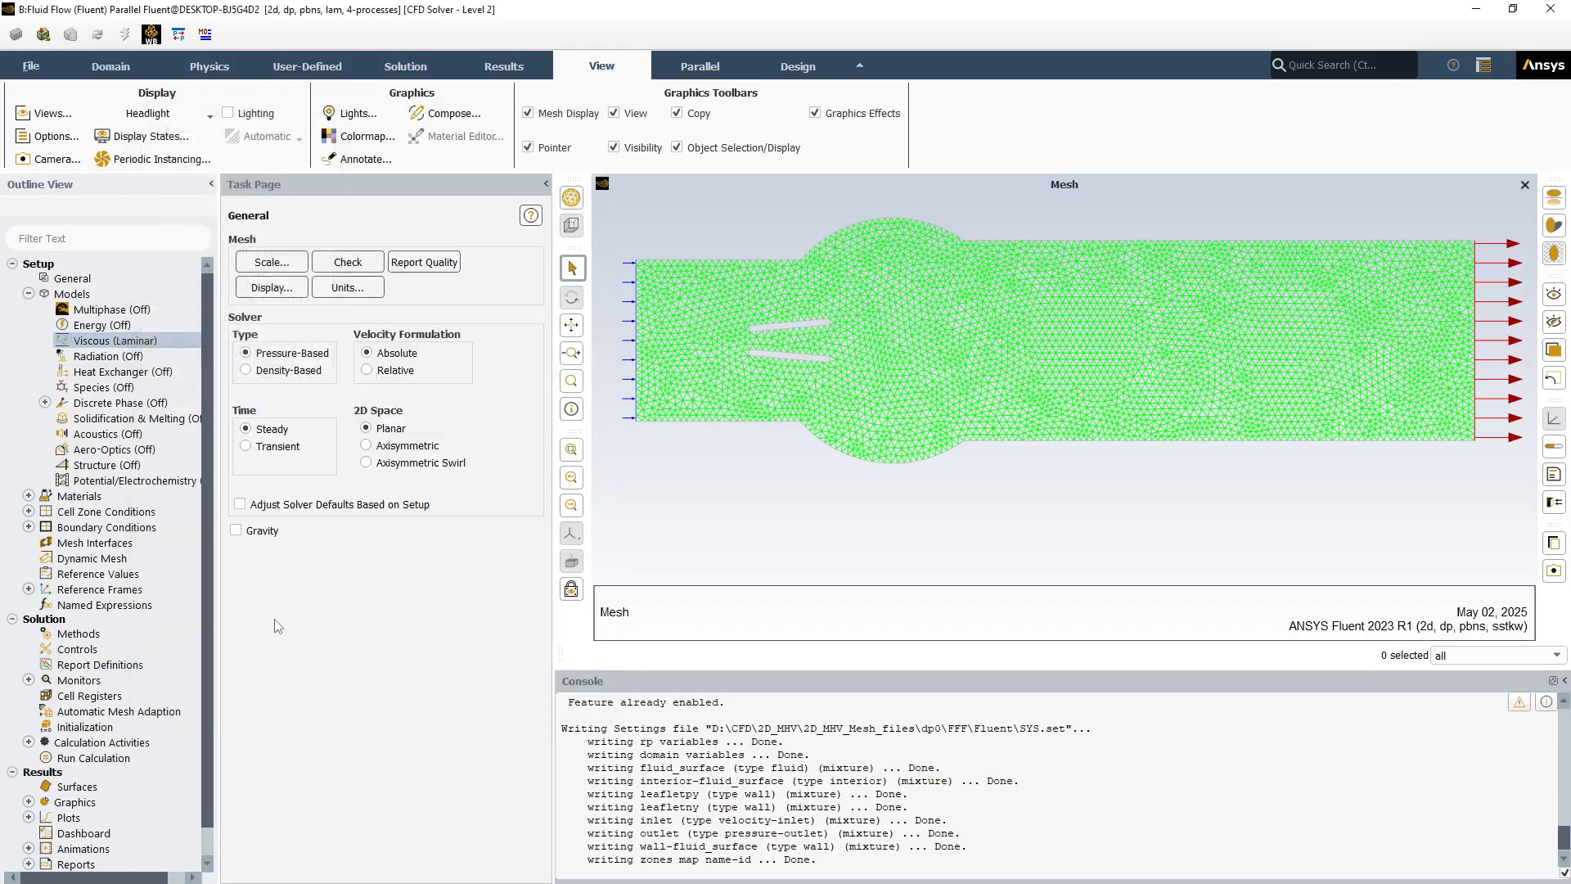
pyautogui.click(28, 294)
# Open the fluid material air for editing and change its name to blood.
pyautogui.click(28, 309)
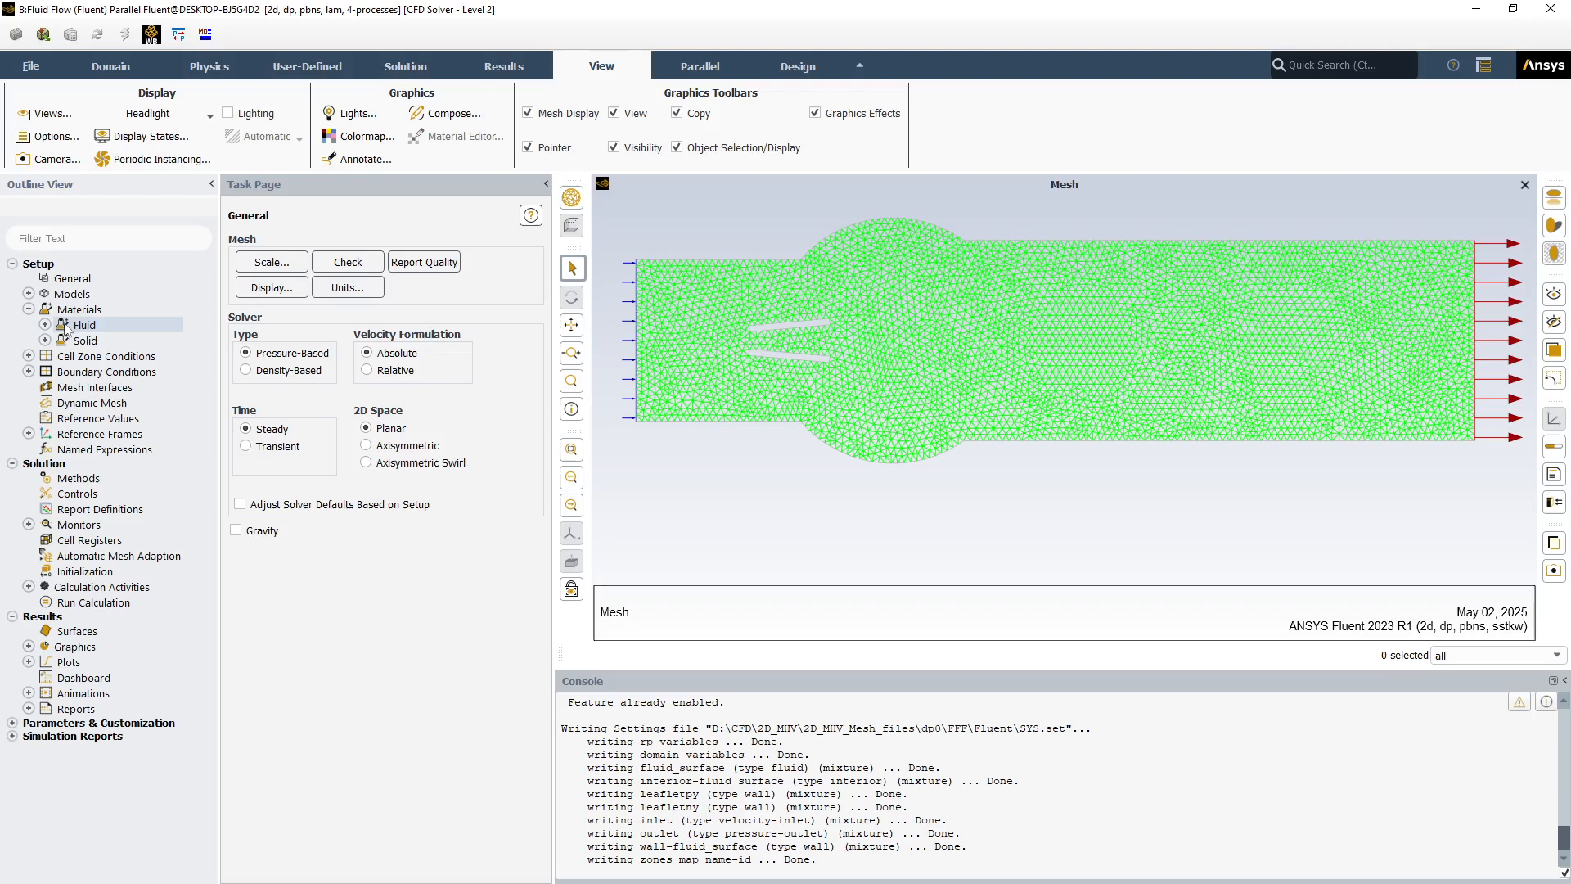
pyautogui.click(45, 325)
pyautogui.rightClick(92, 342)
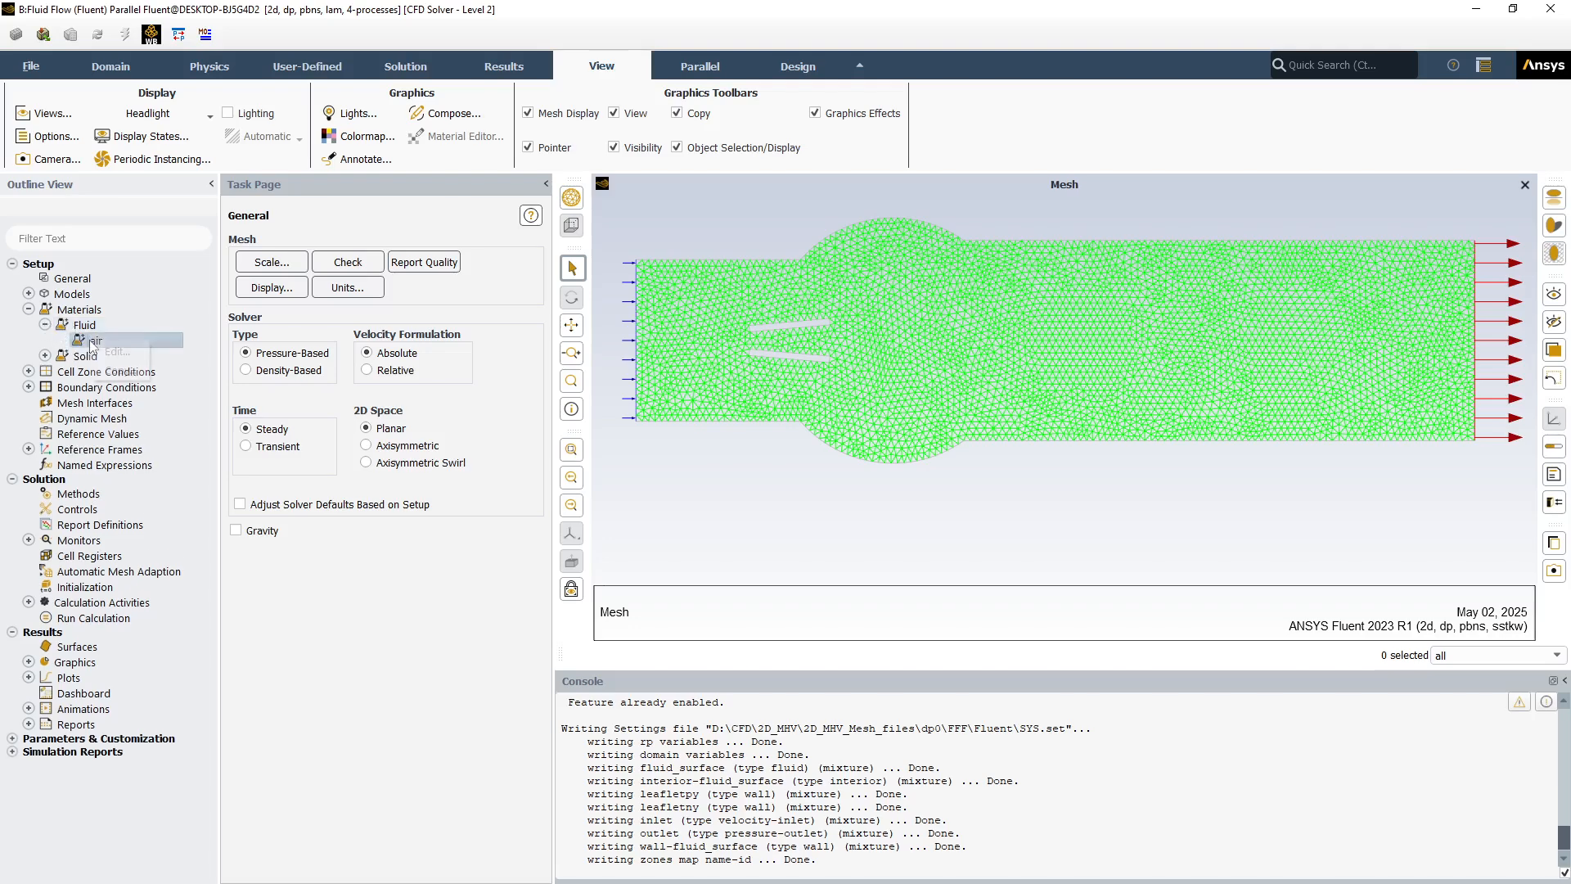
pyautogui.click(112, 352)
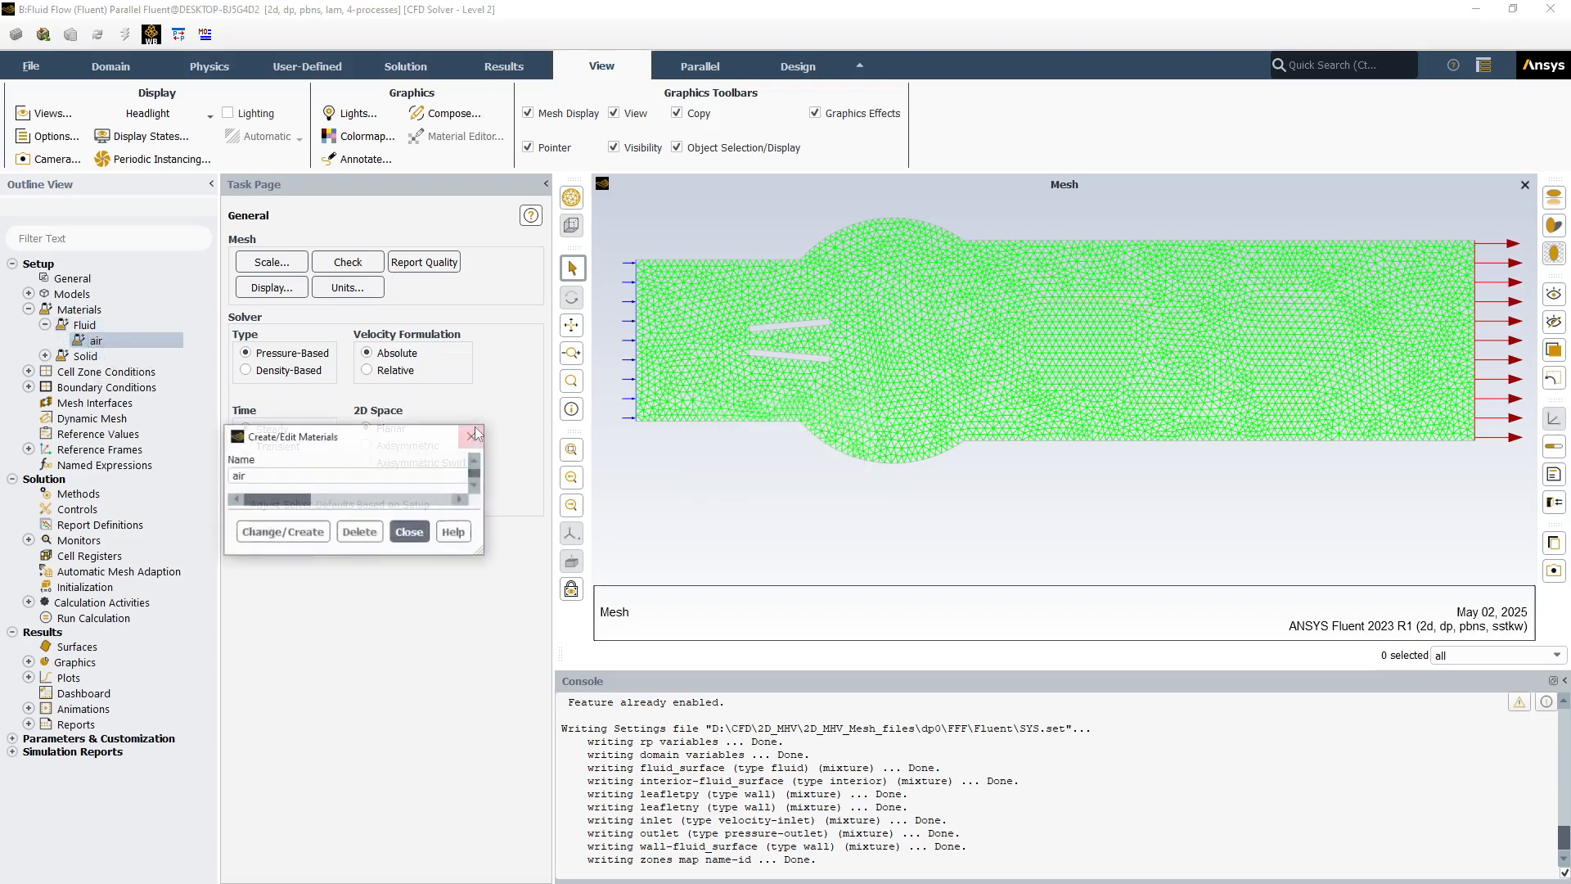
pyautogui.moveTo(325, 479); pyautogui.dragTo(231, 478)
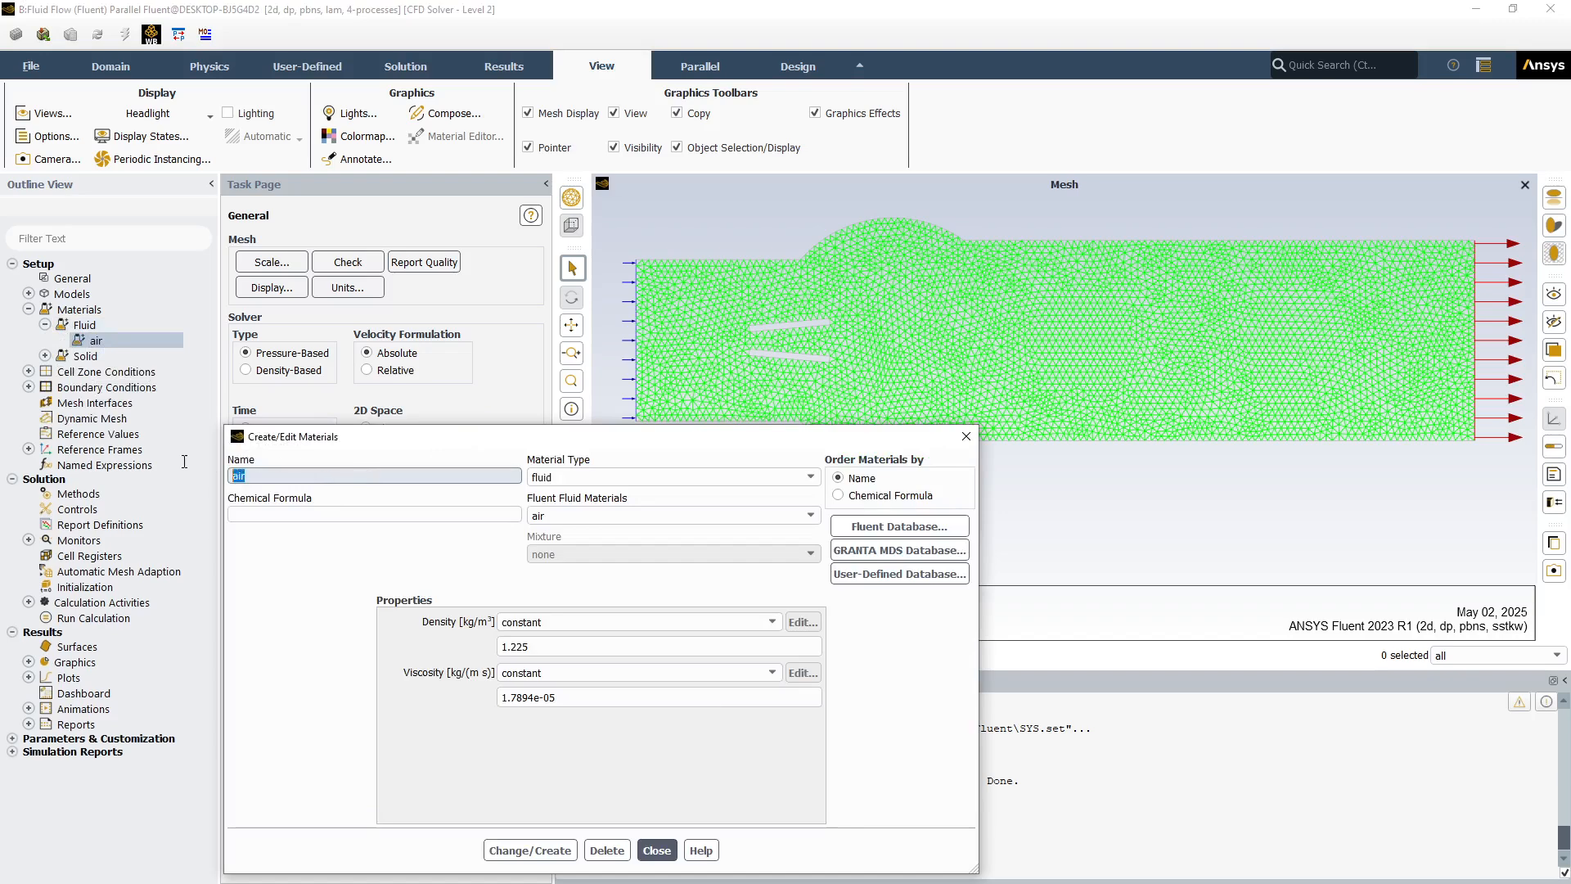
pyautogui.write('bl')
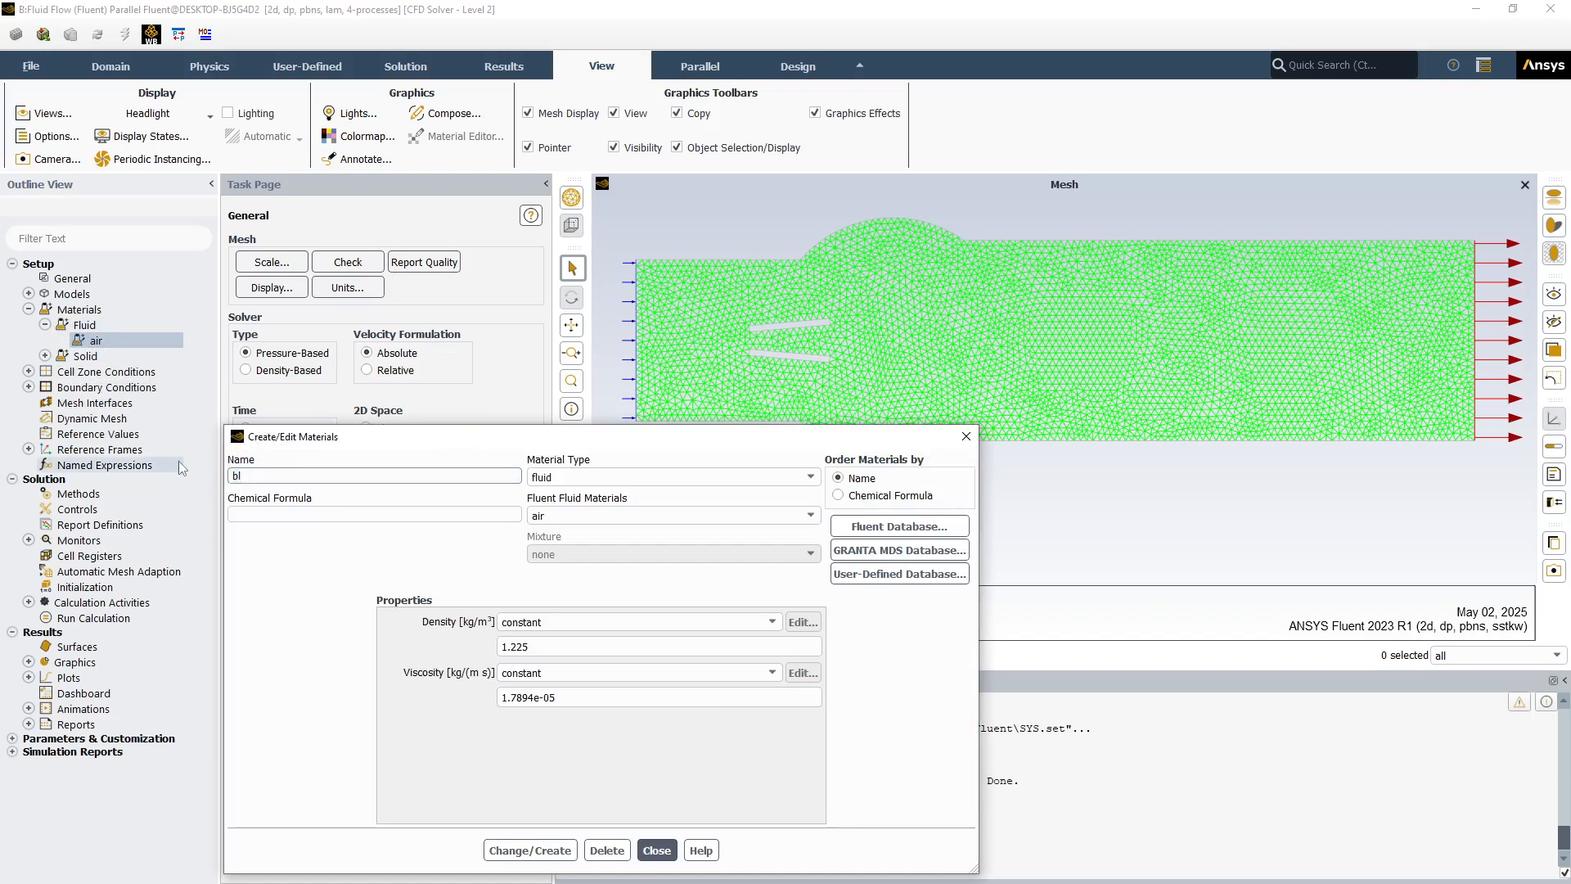
pyautogui.write('ood')
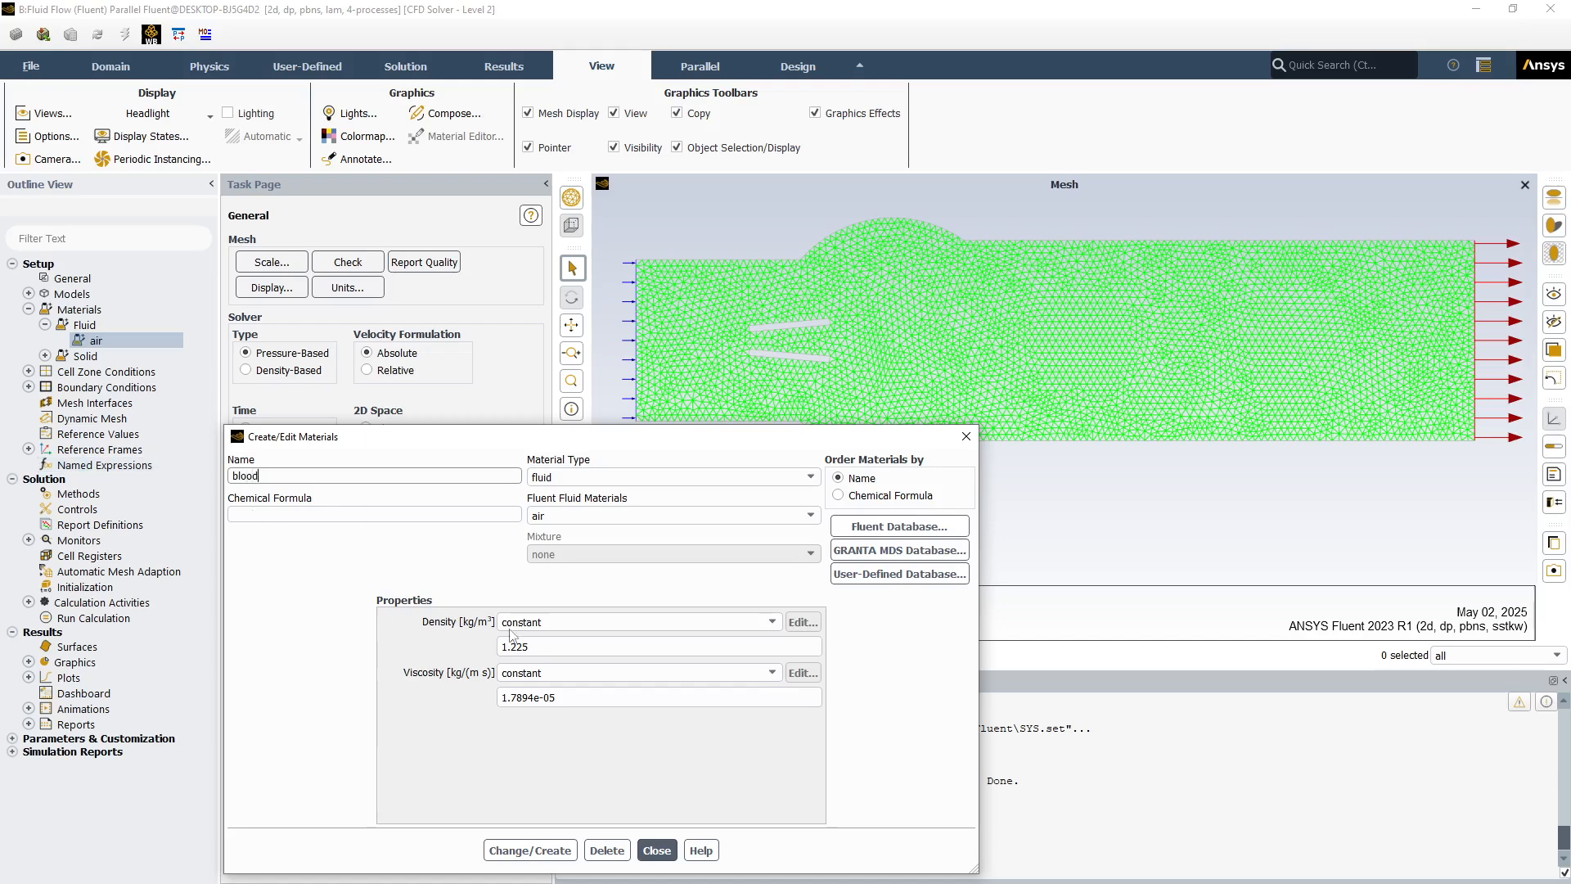
# Set blood's constant density to 1060 kg/m³ and viscosity to 3.5e-3 kg/(m s), and overwrite air with it.
pyautogui.moveTo(531, 647); pyautogui.dragTo(416, 653)
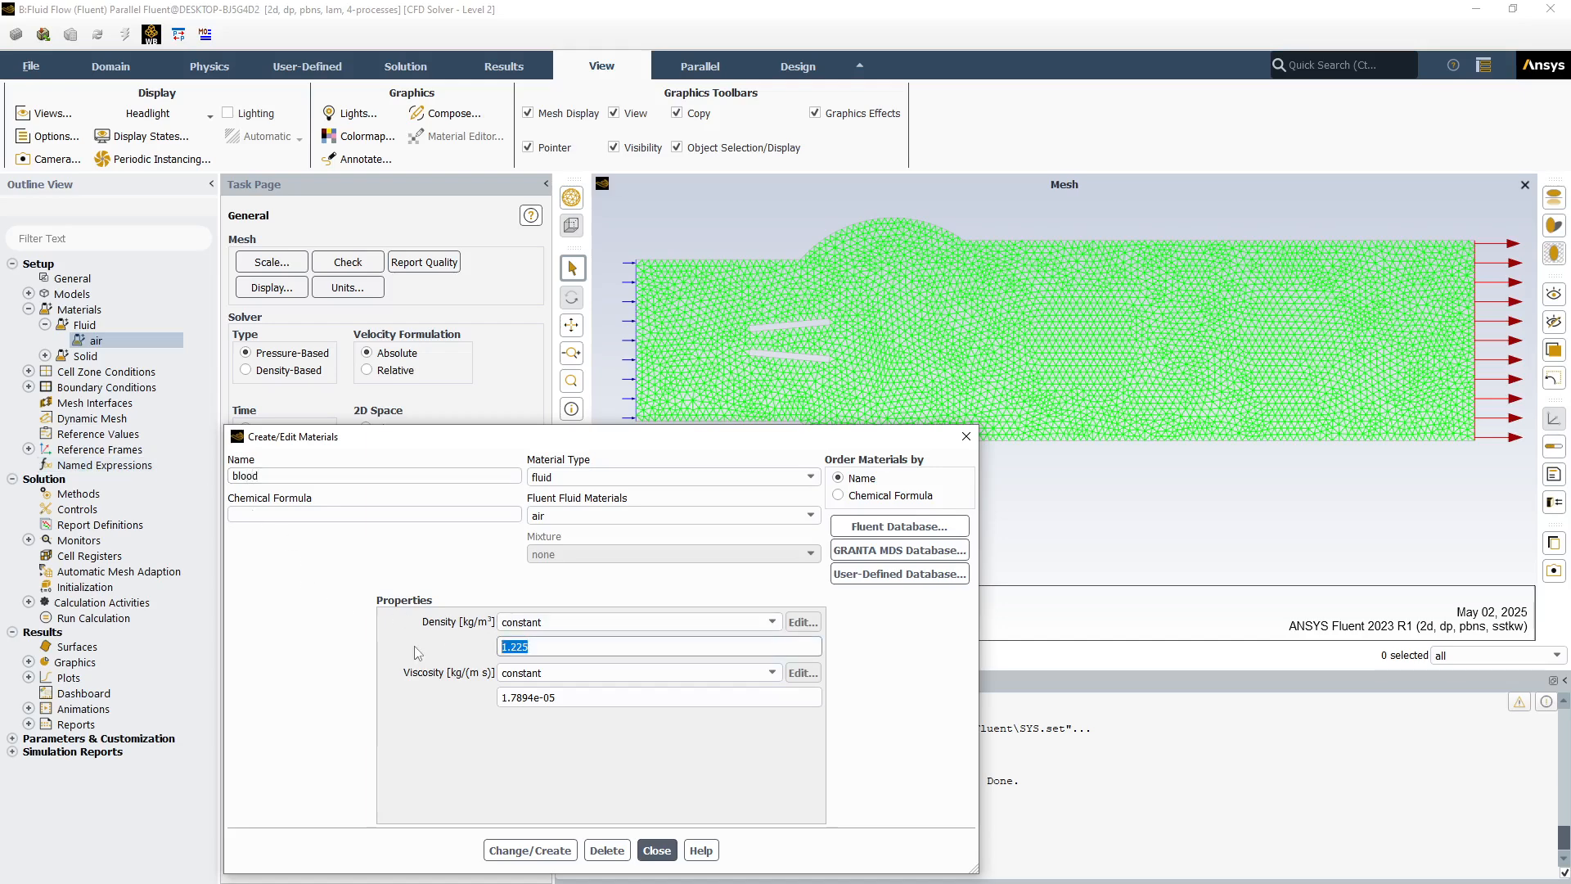
pyautogui.write('1060')
pyautogui.moveTo(571, 702); pyautogui.dragTo(397, 705)
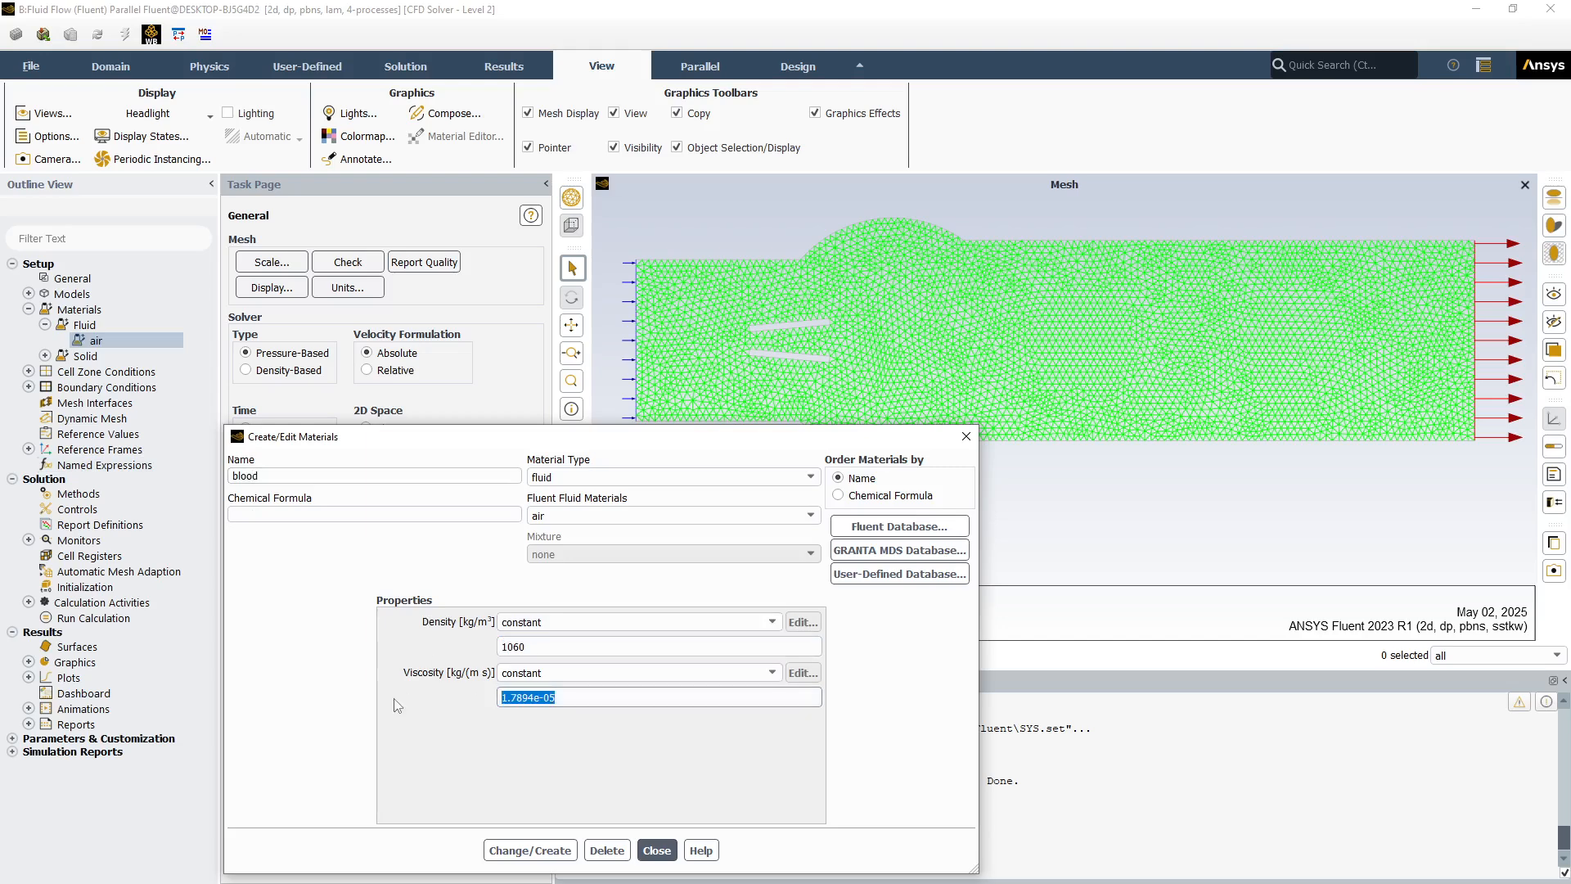
pyautogui.write('3.5e-3')
pyautogui.click(528, 852)
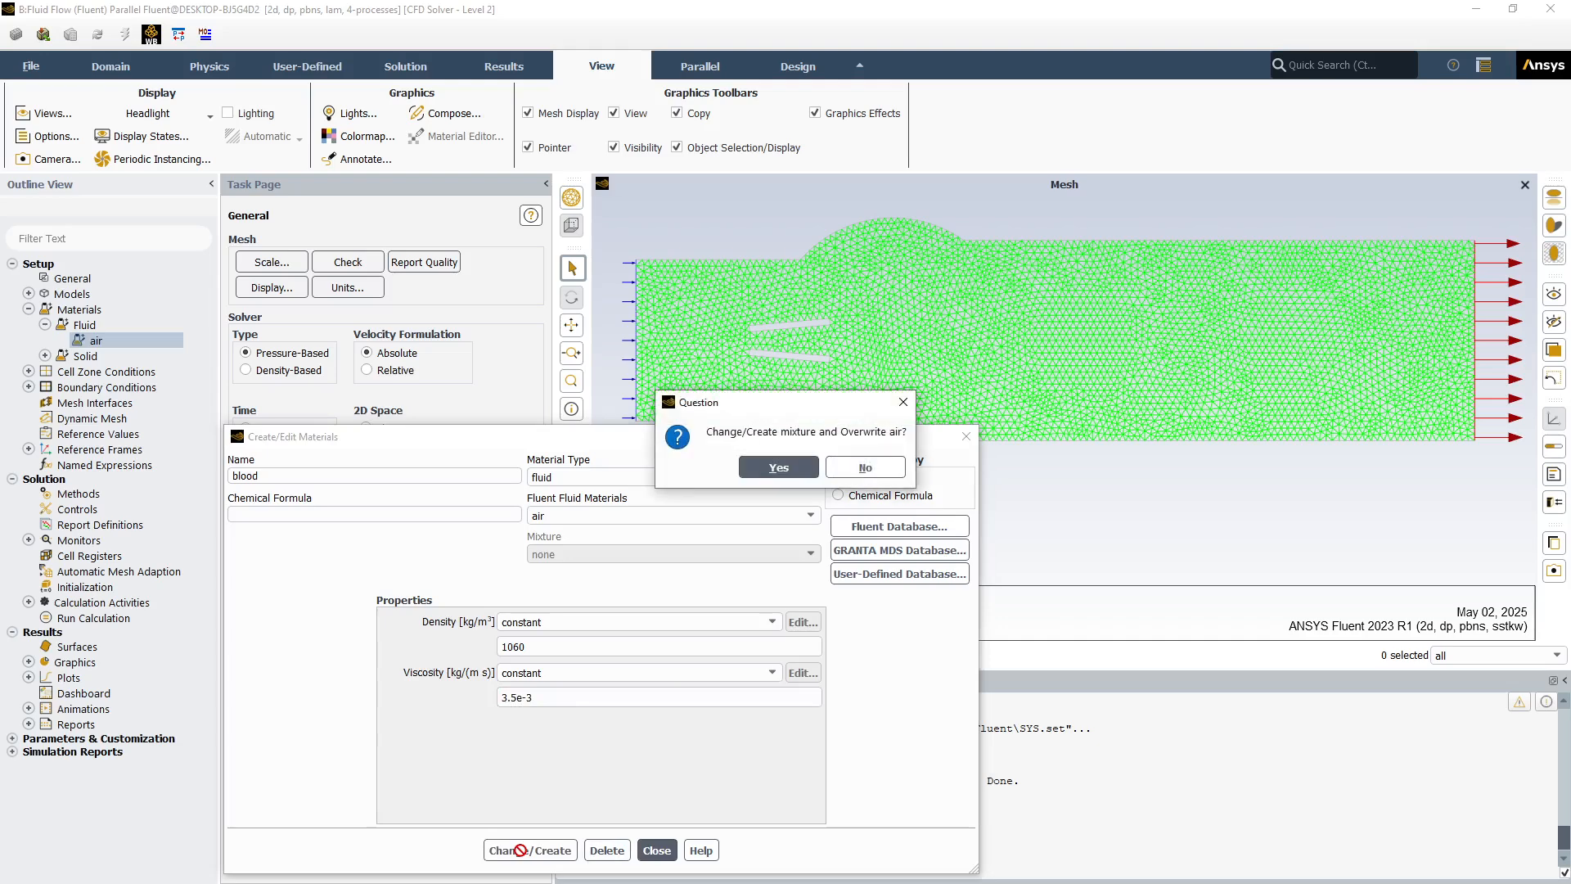
pyautogui.click(774, 466)
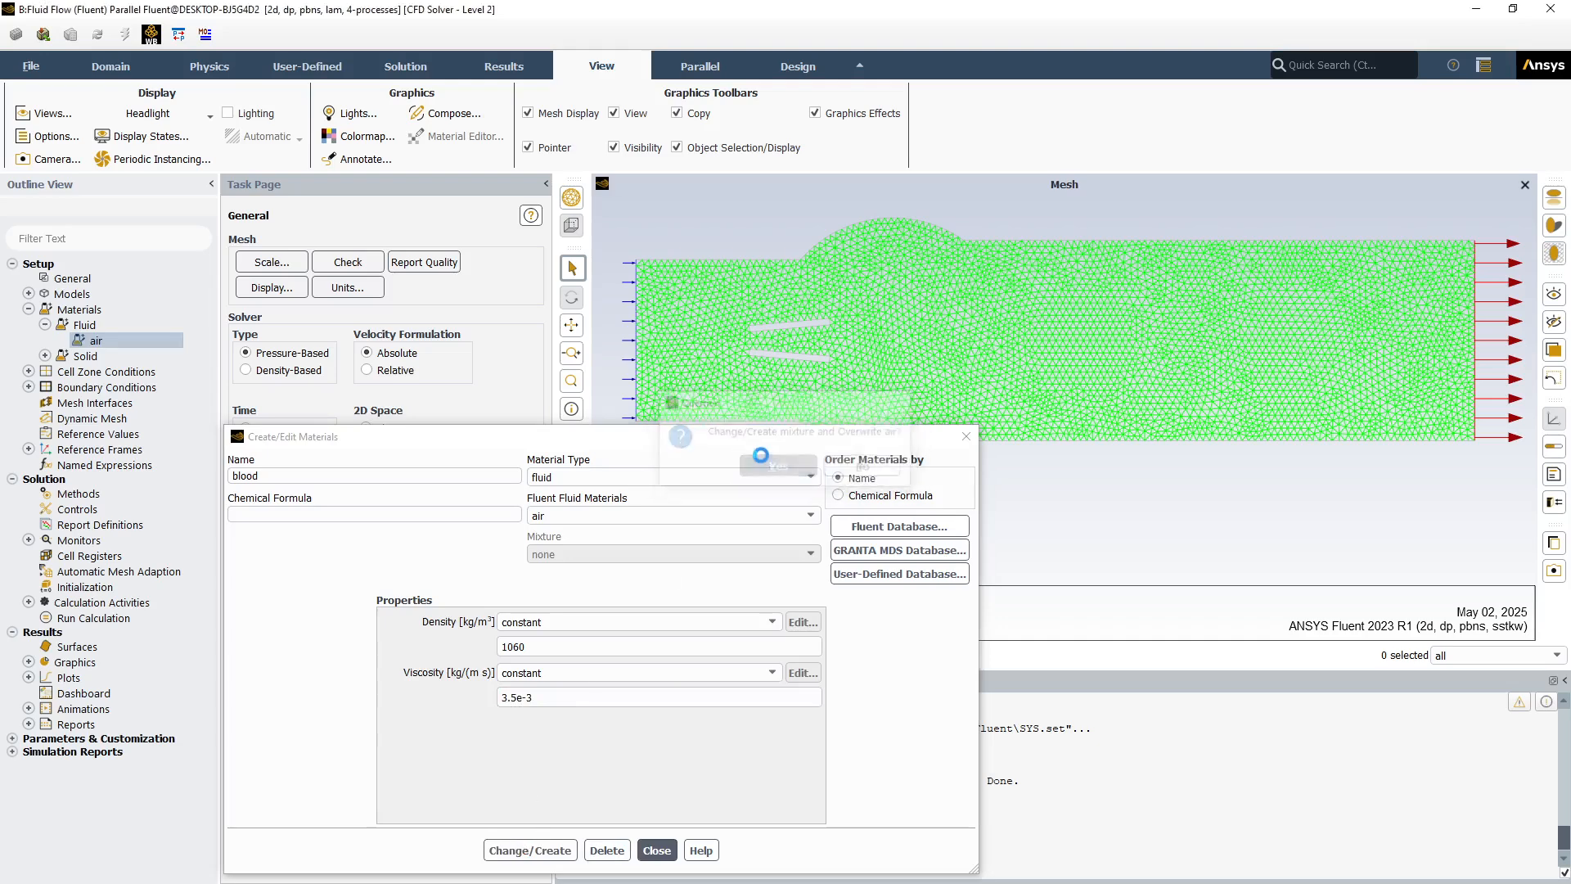
pyautogui.click(655, 851)
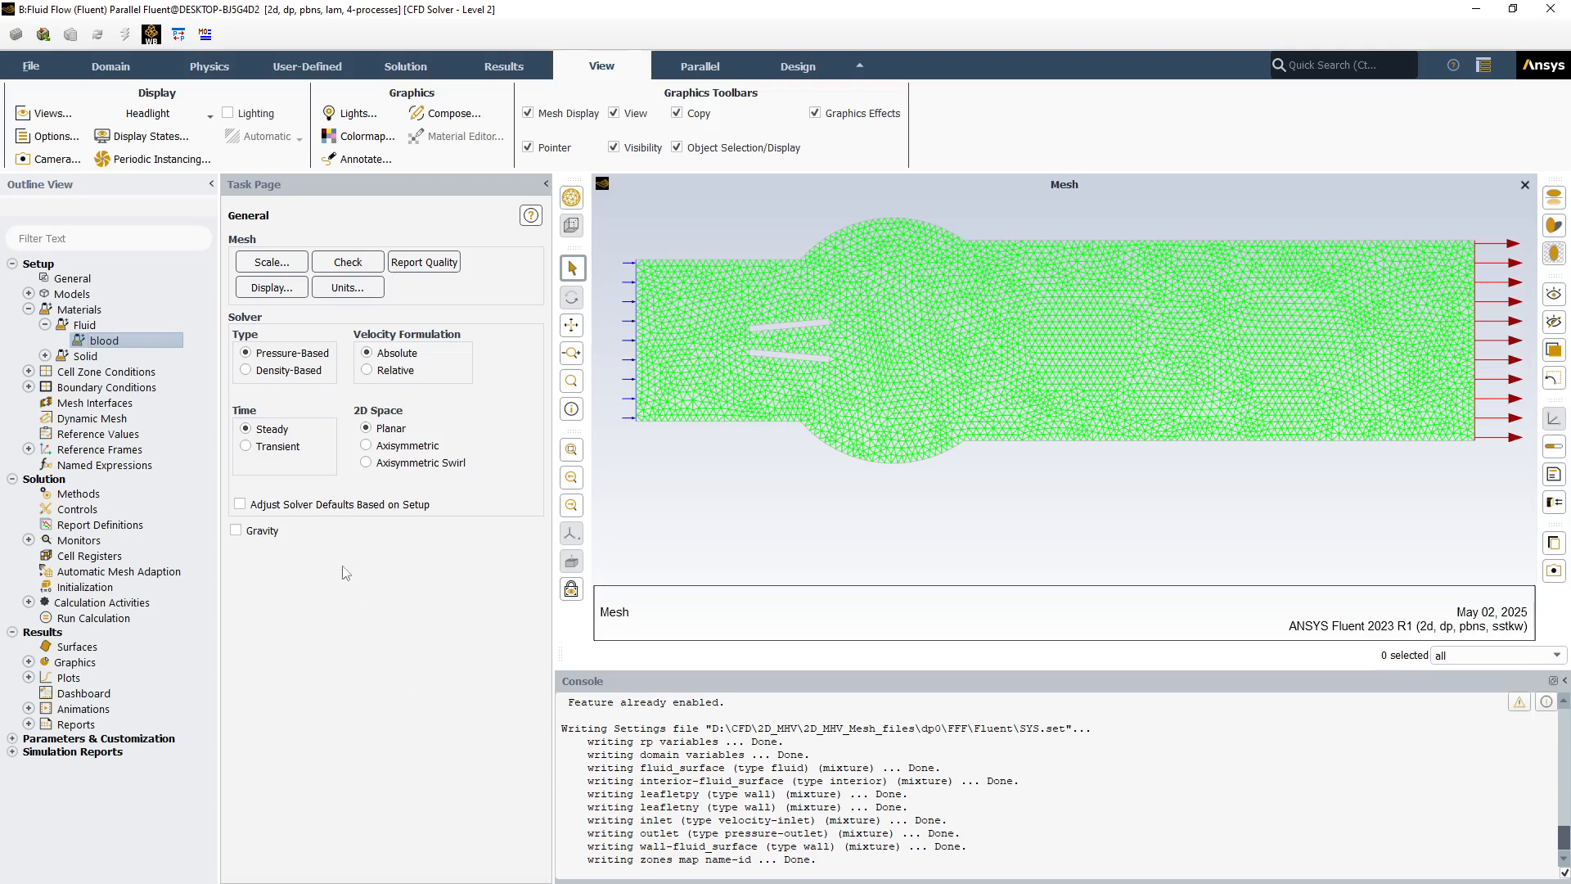
pyautogui.click(45, 325)
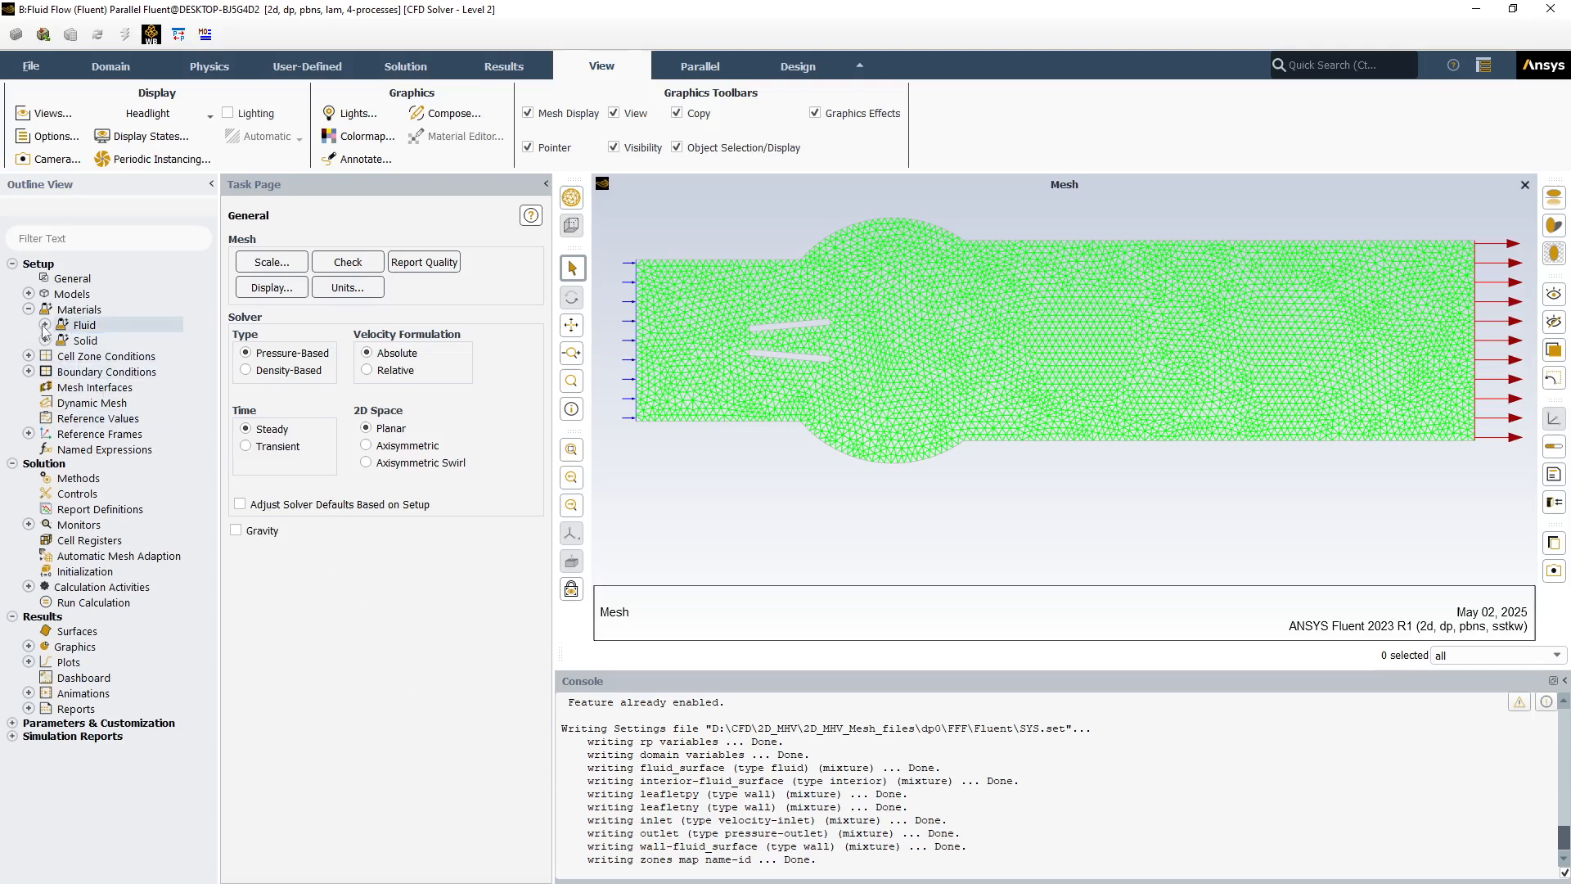
# Change the inlet boundary's type from velocity-inlet to pressure-inlet.
pyautogui.click(28, 372)
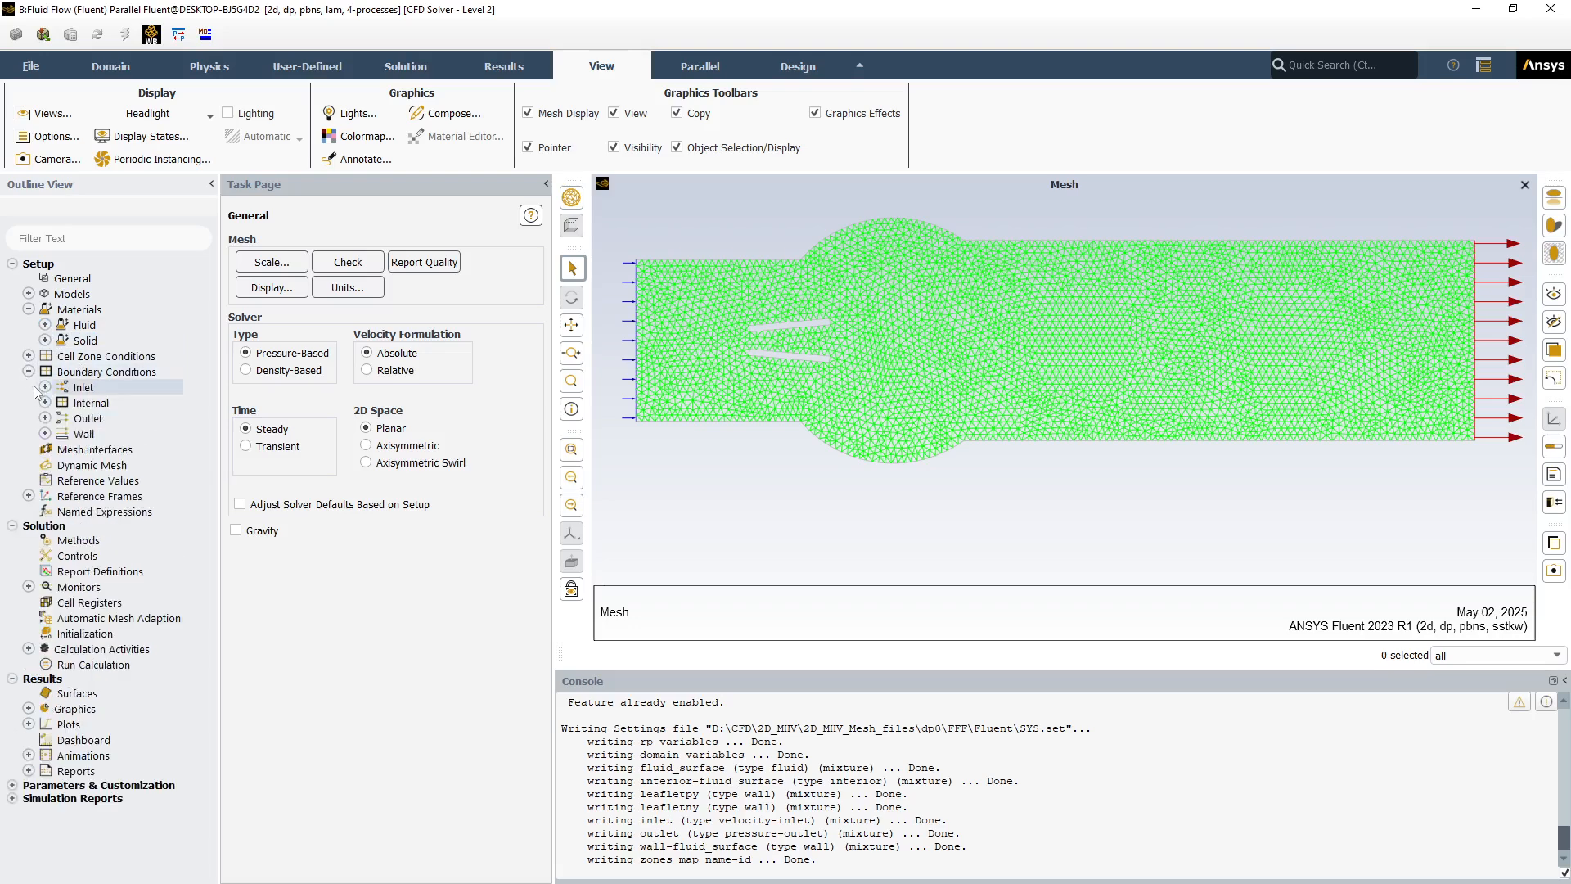
pyautogui.click(45, 388)
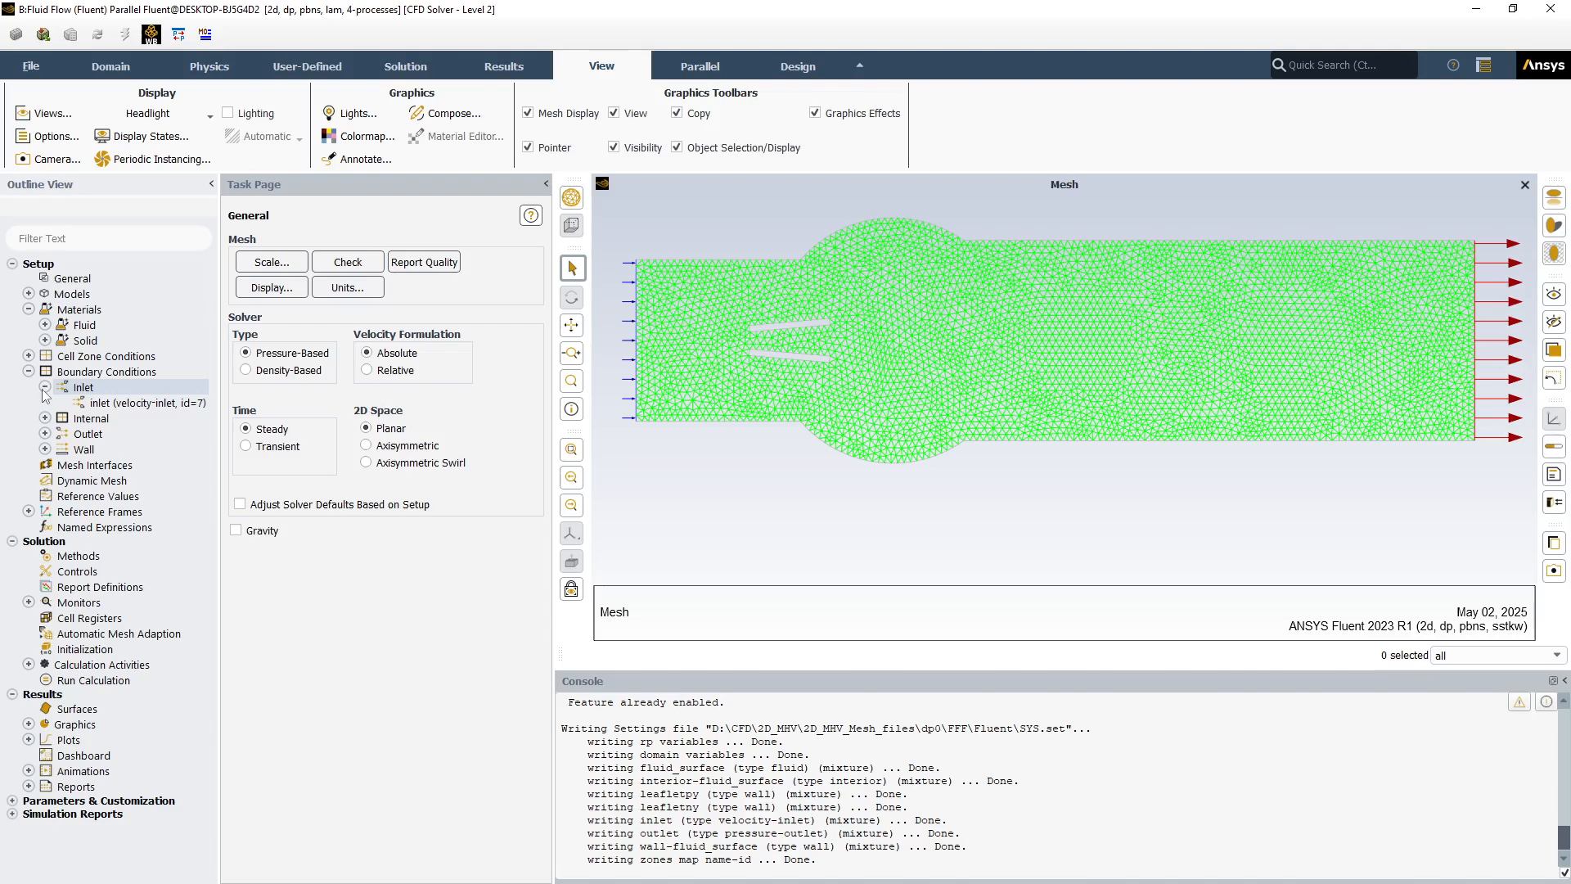
pyautogui.doubleClick(109, 404)
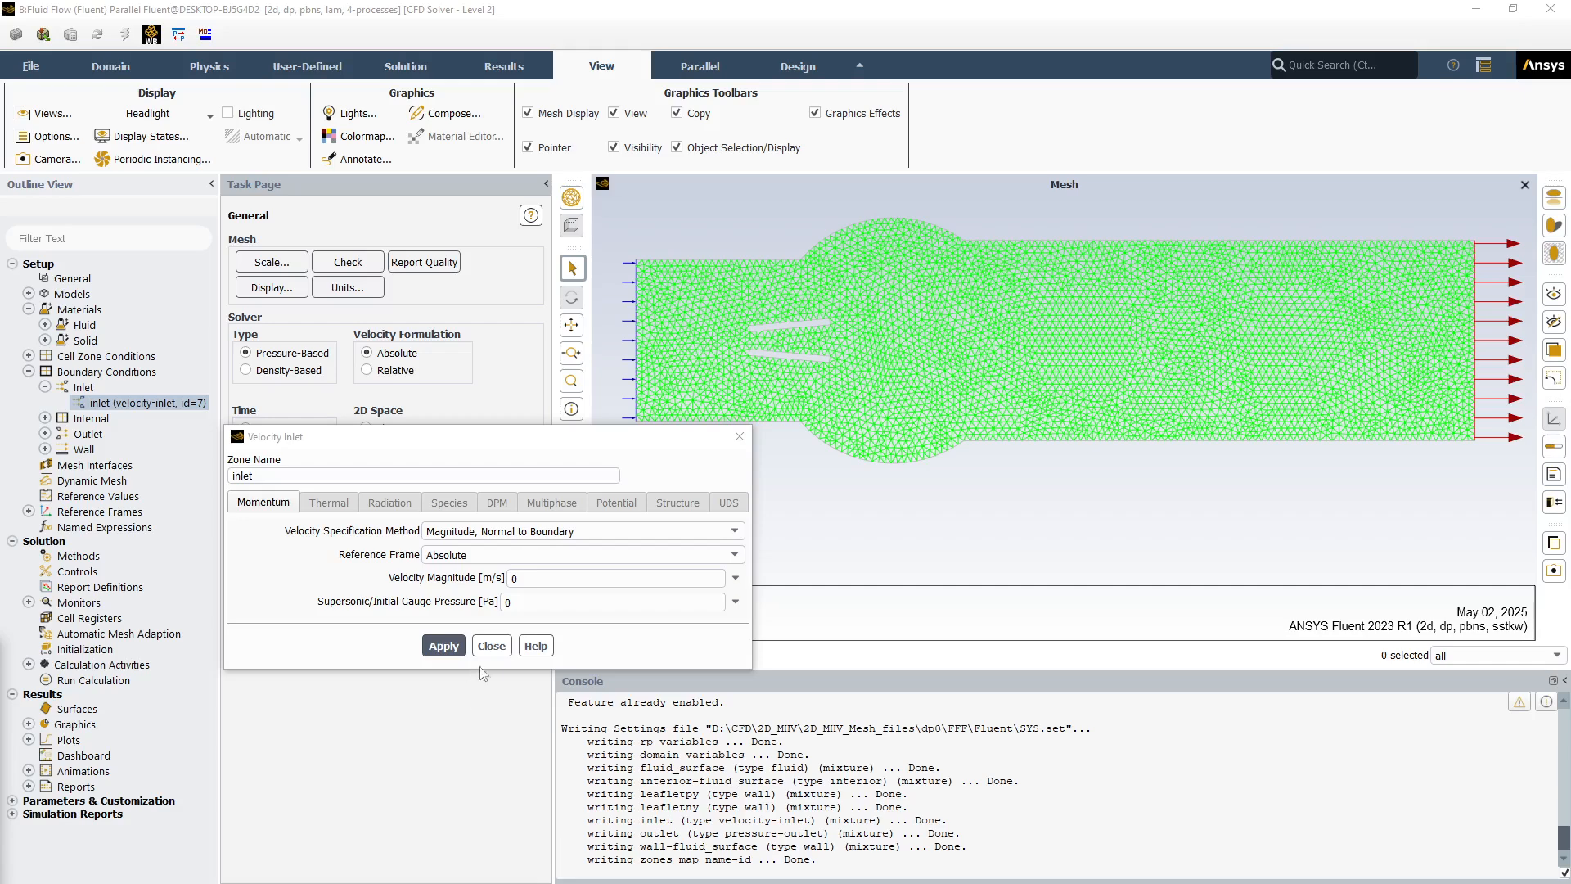
pyautogui.click(492, 647)
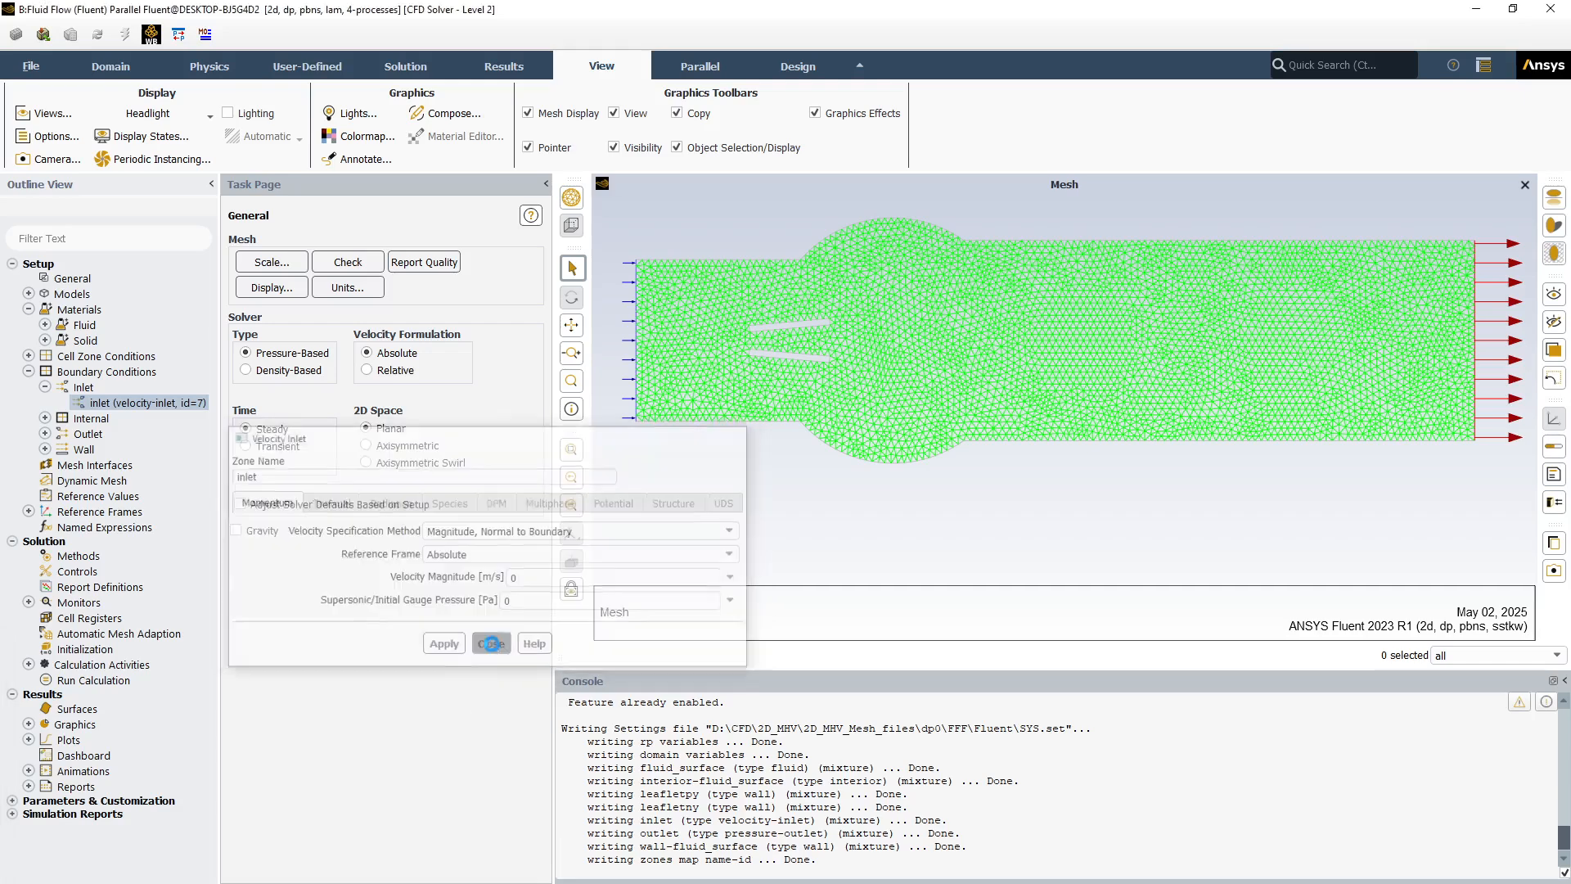
pyautogui.rightClick(74, 388)
pyautogui.moveTo(113, 491)
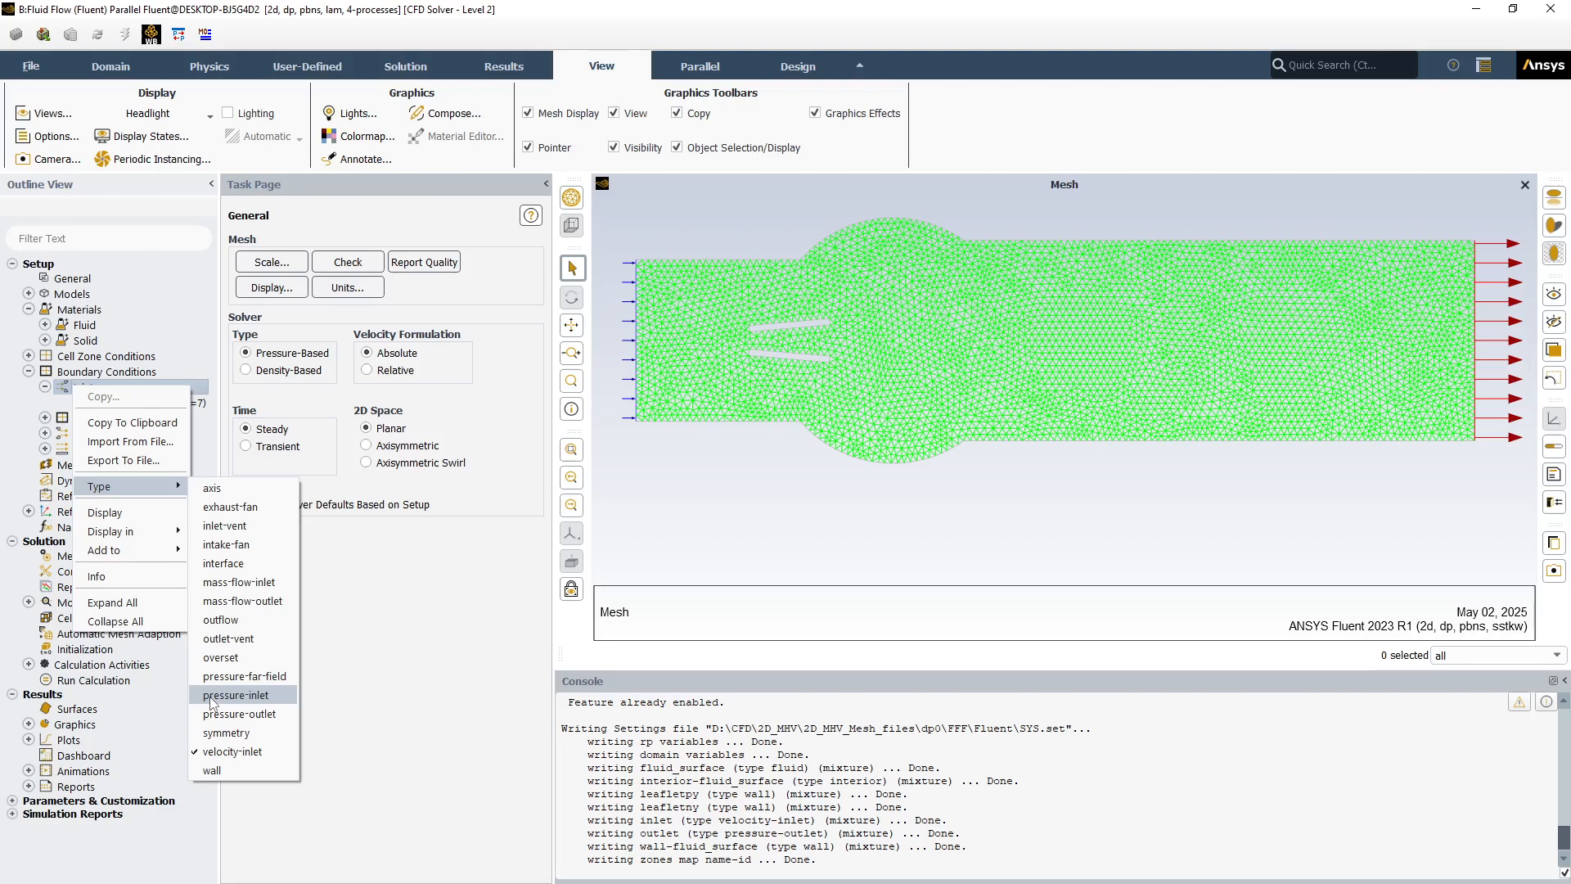
pyautogui.click(211, 694)
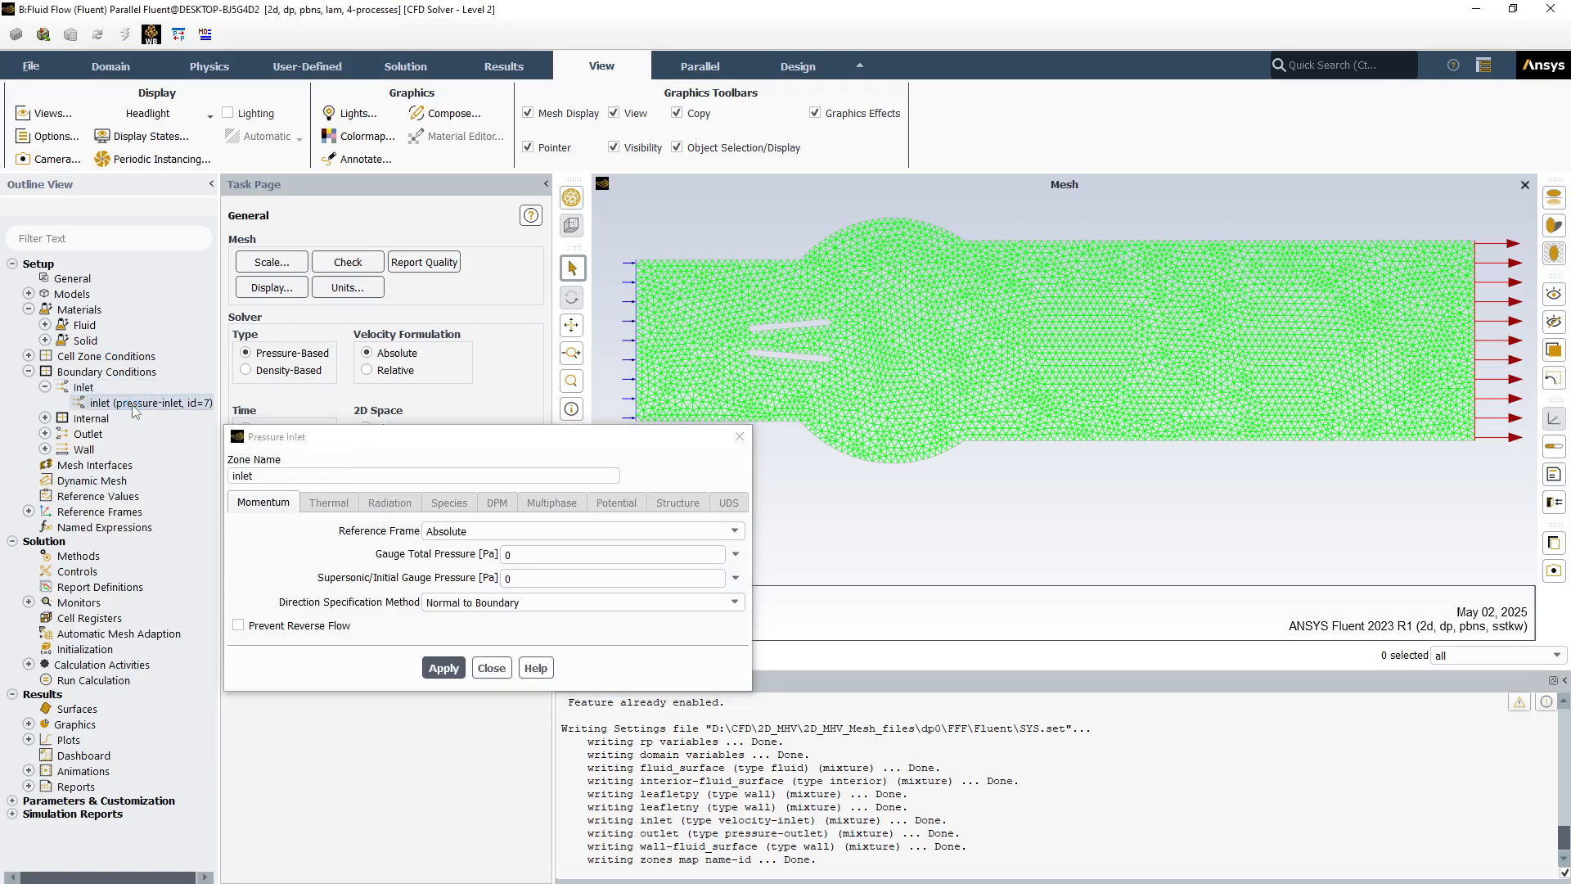
# Set the inlet's gauge total pressure to -300 Pa and apply it.
pyautogui.click(133, 405)
pyautogui.click(506, 558)
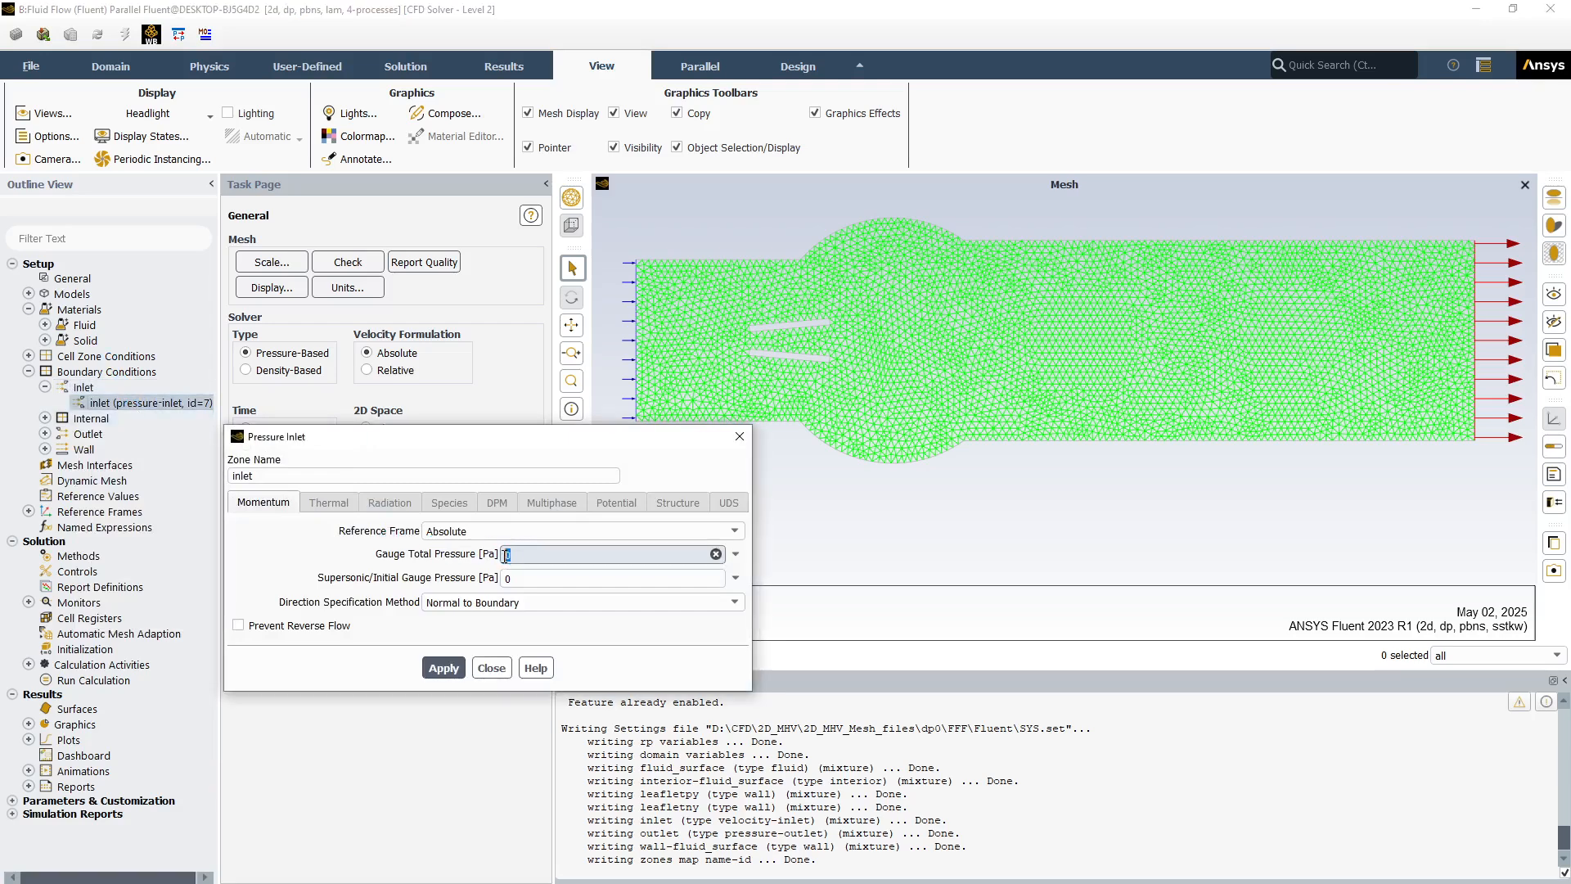
pyautogui.write('-')
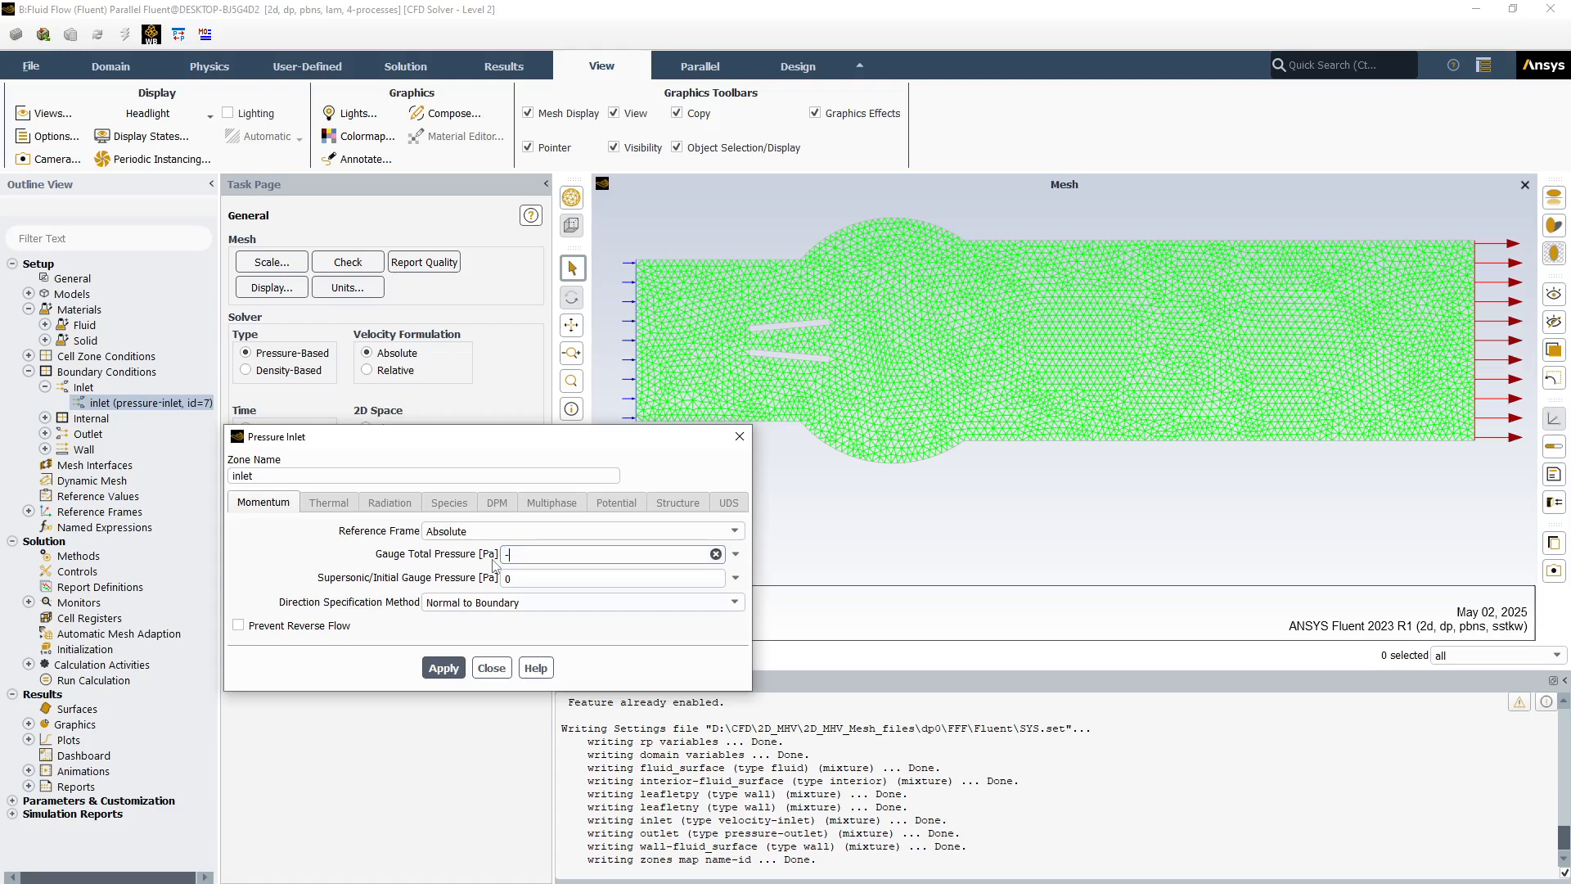
pyautogui.write('300')
pyautogui.click(458, 672)
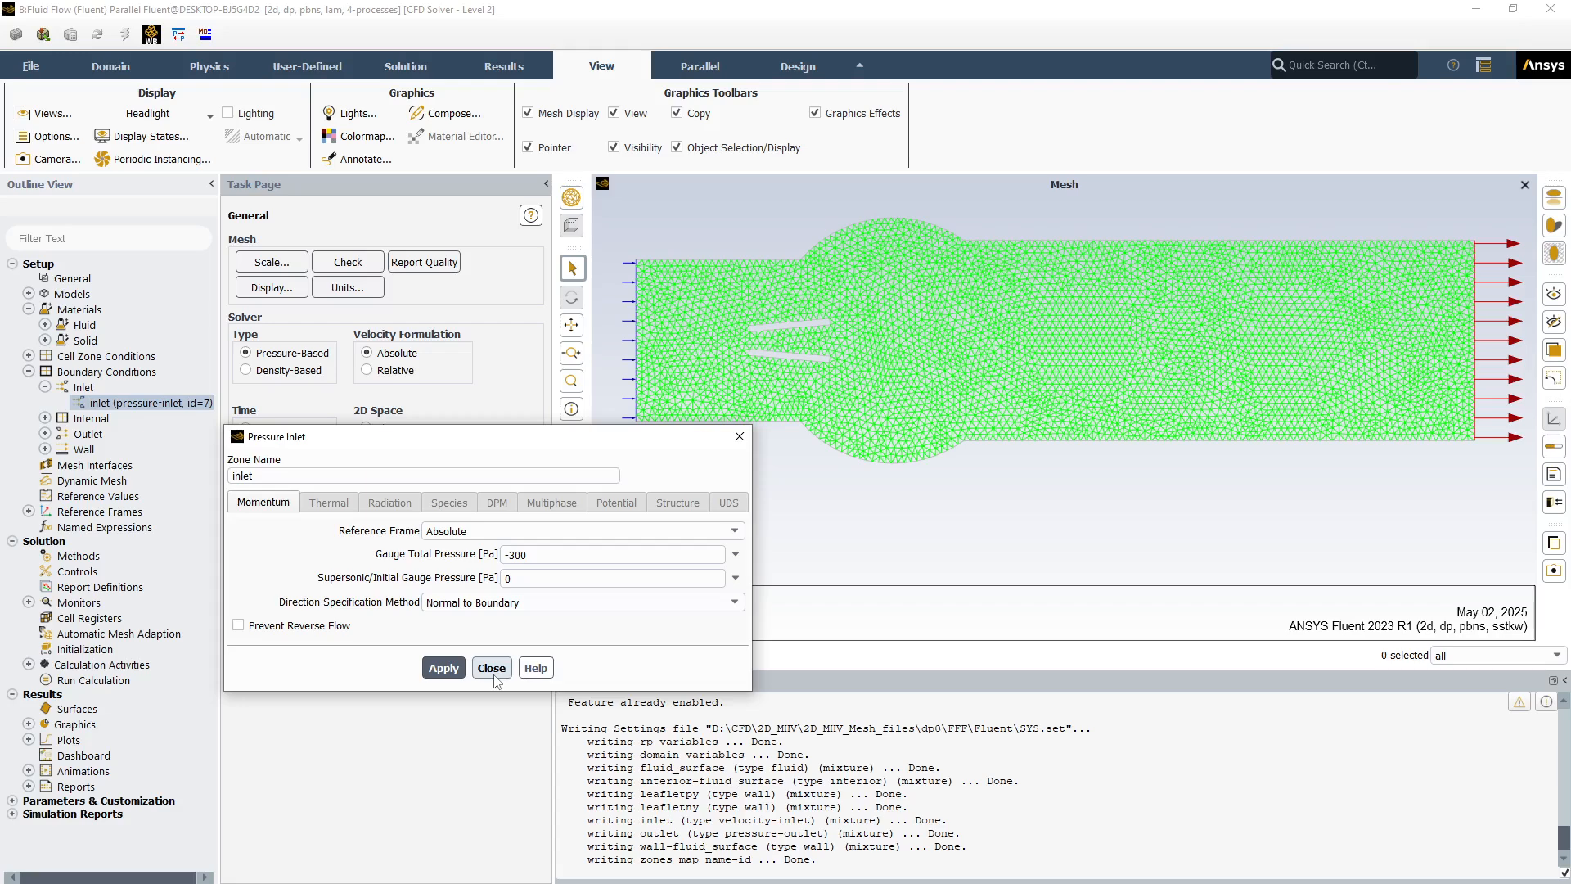
pyautogui.click(492, 669)
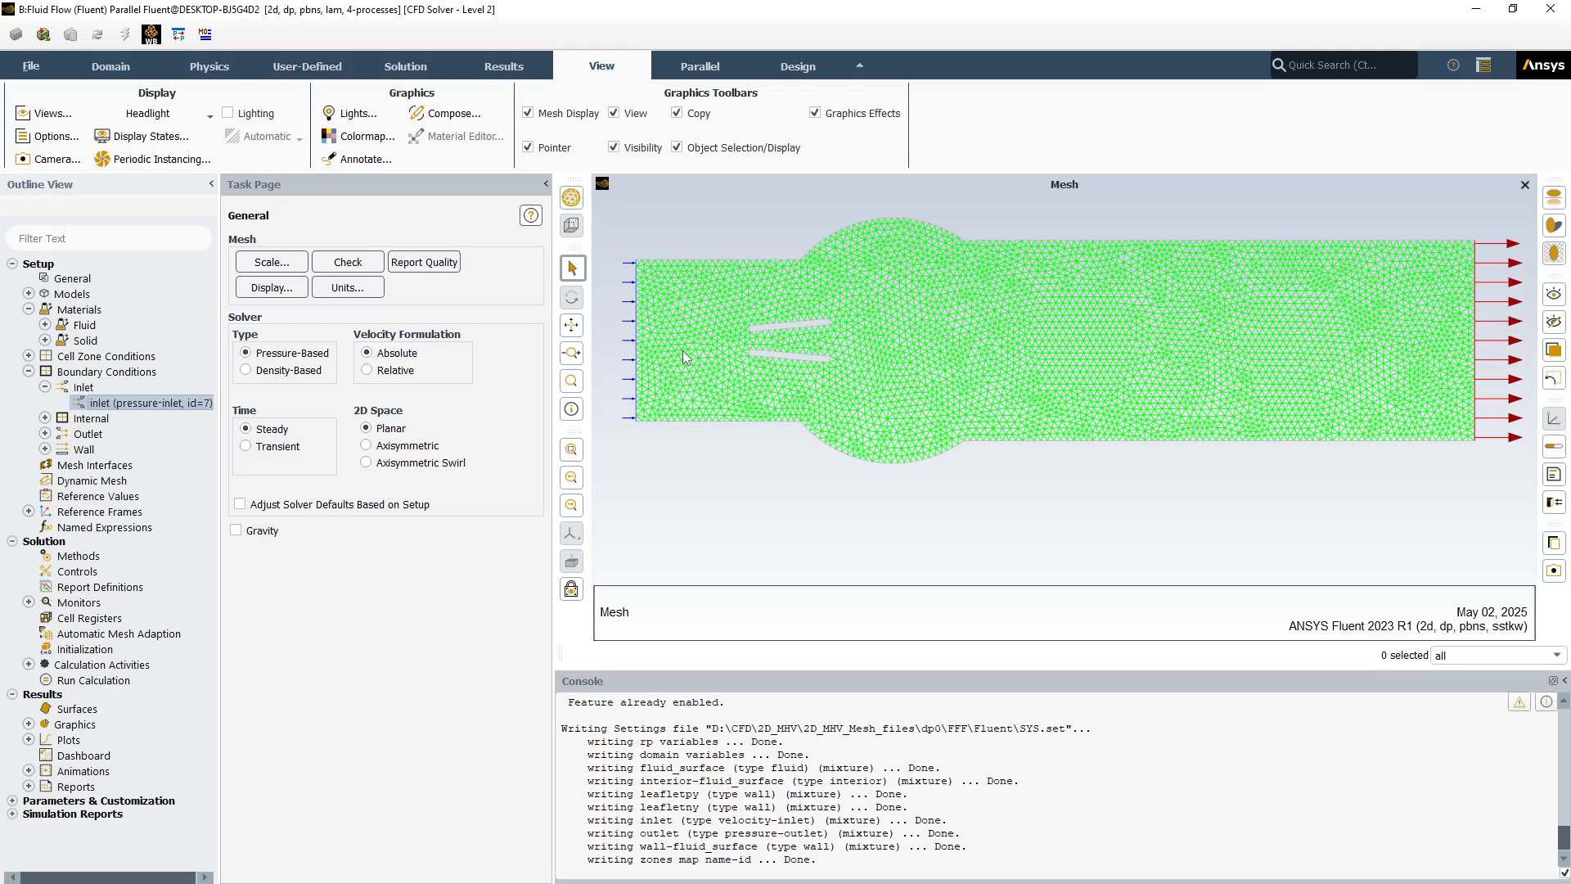
# Initialize the solution with standard initialization, using an initial X velocity of -0.8 m/s.
pyautogui.click(62, 683)
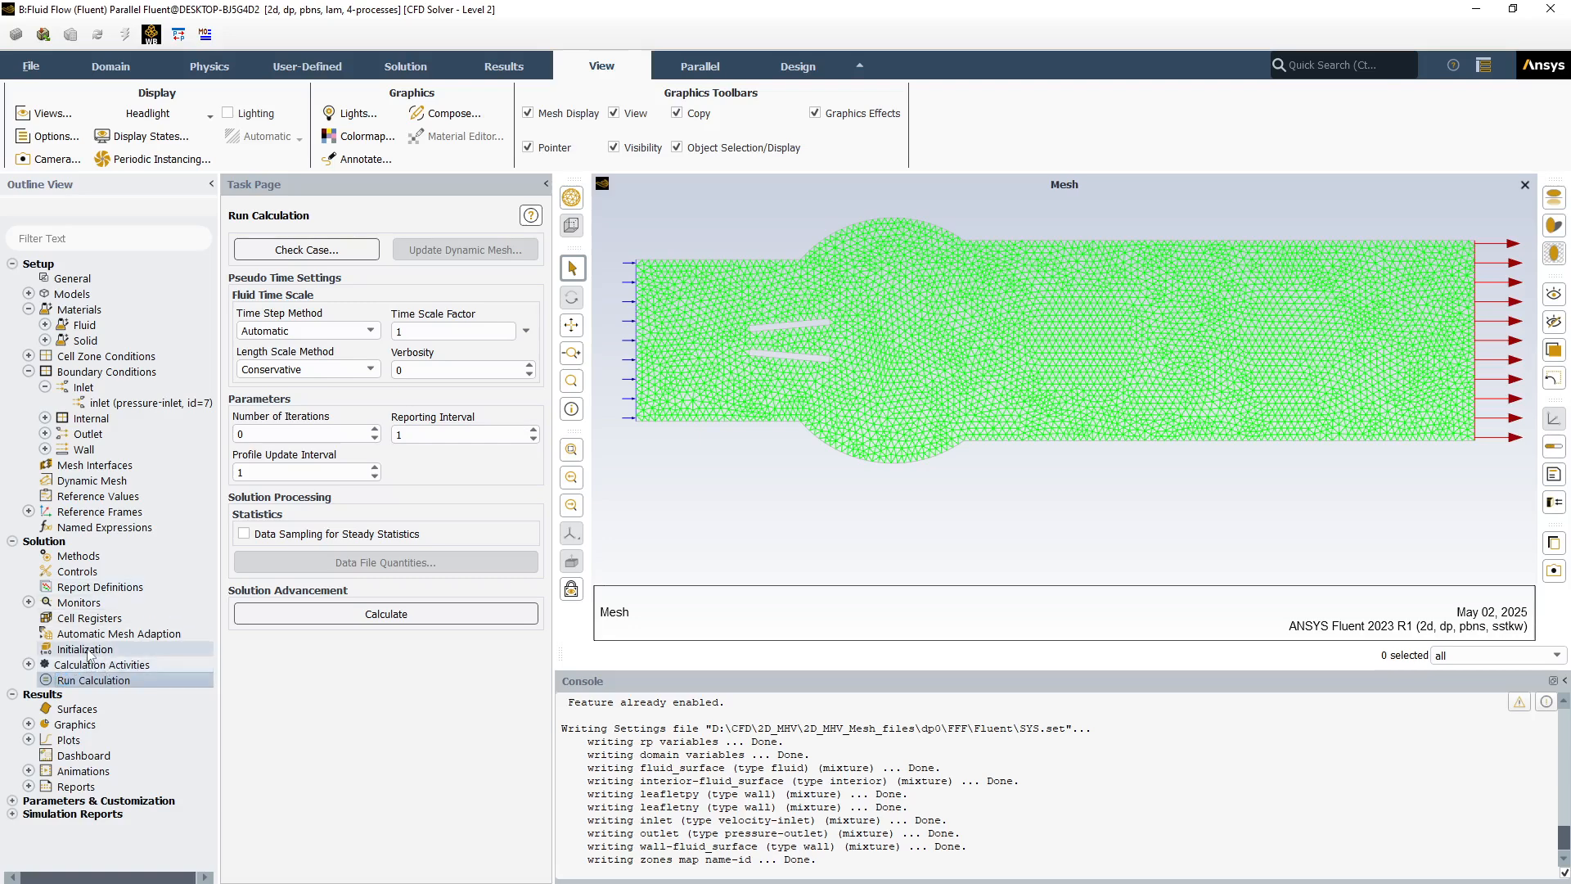
pyautogui.click(86, 650)
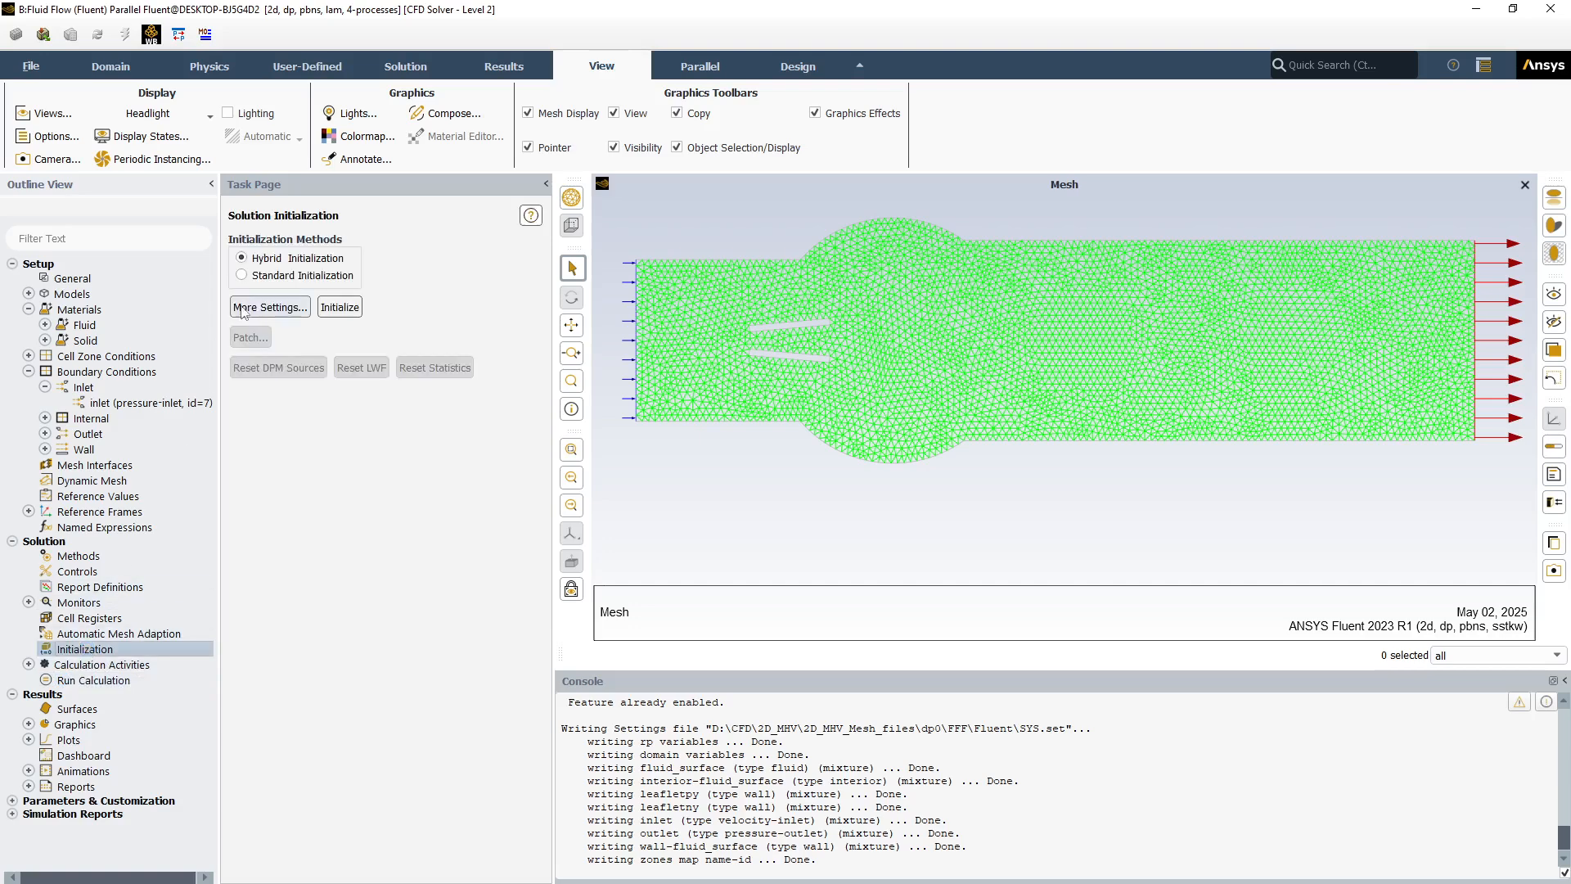
pyautogui.click(251, 279)
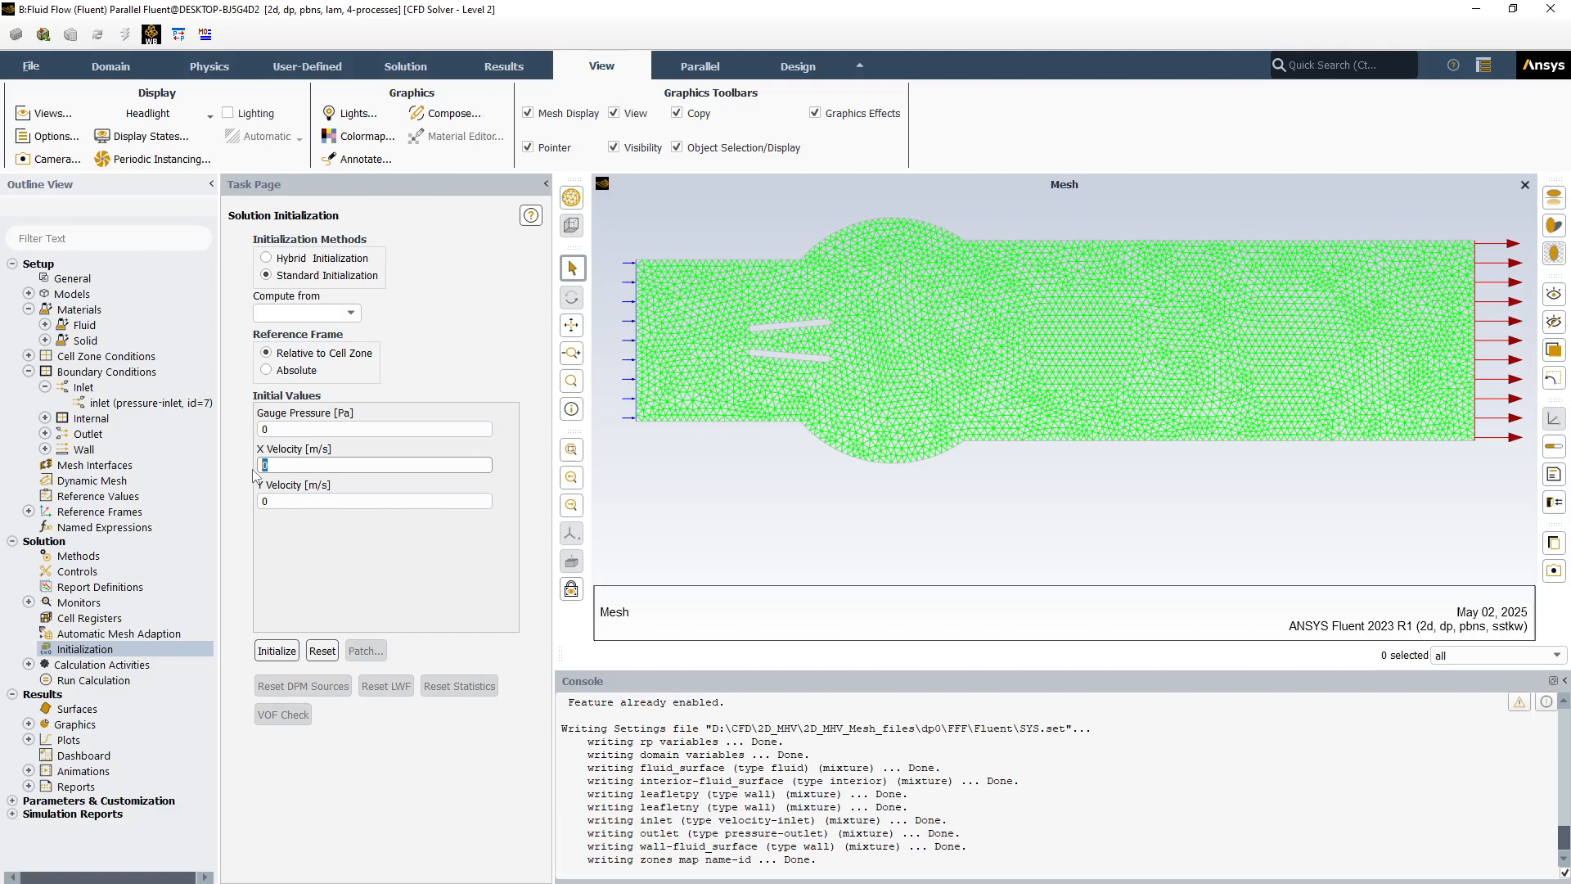
pyautogui.write('-')
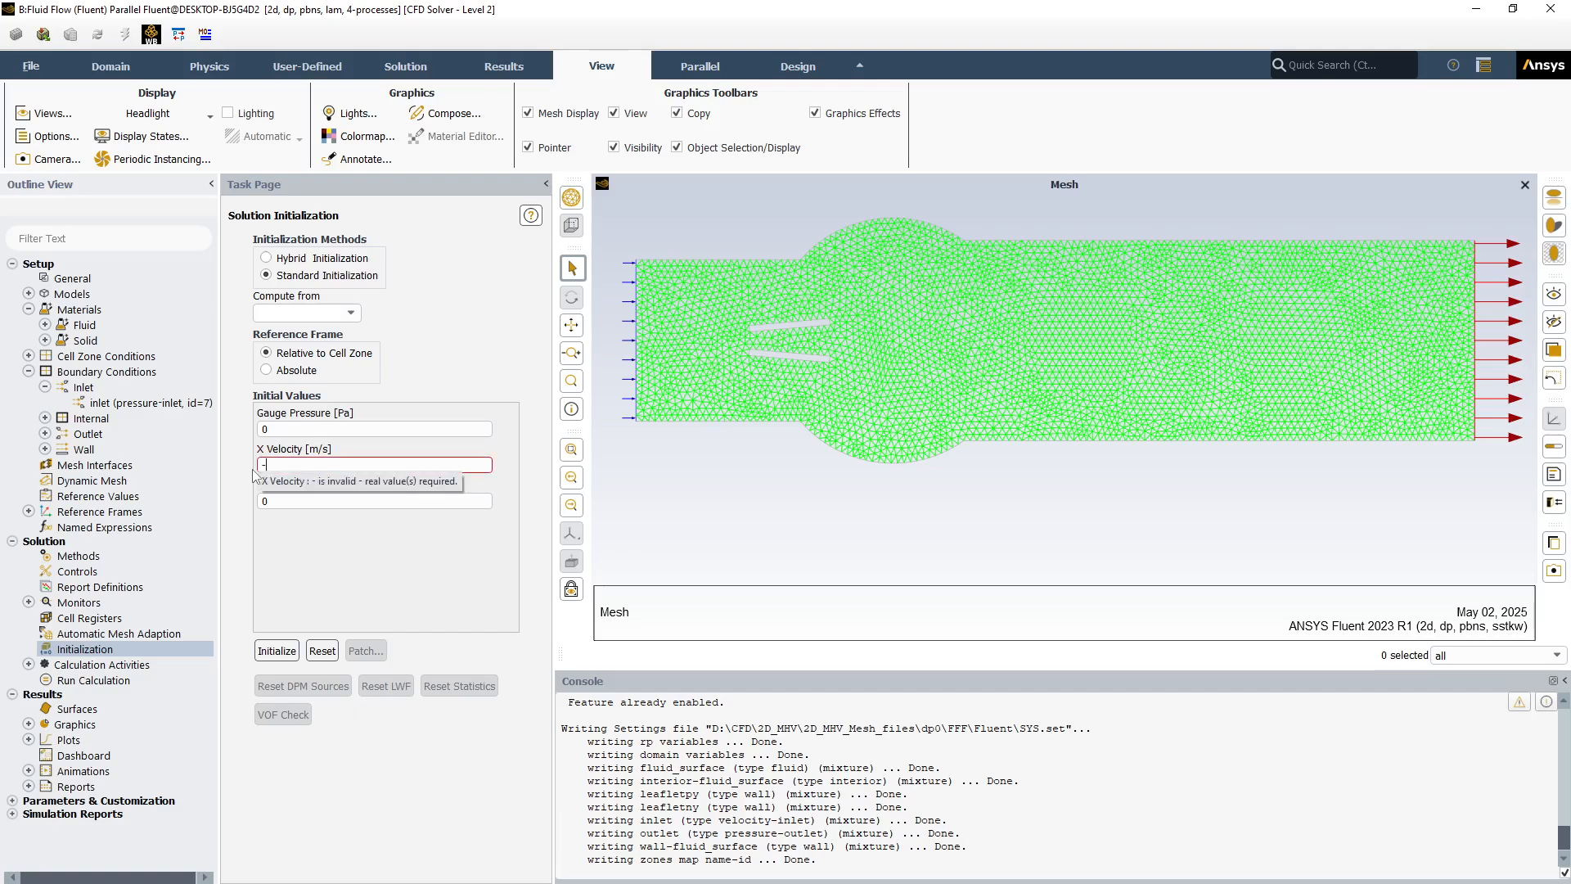
pyautogui.write('.8')
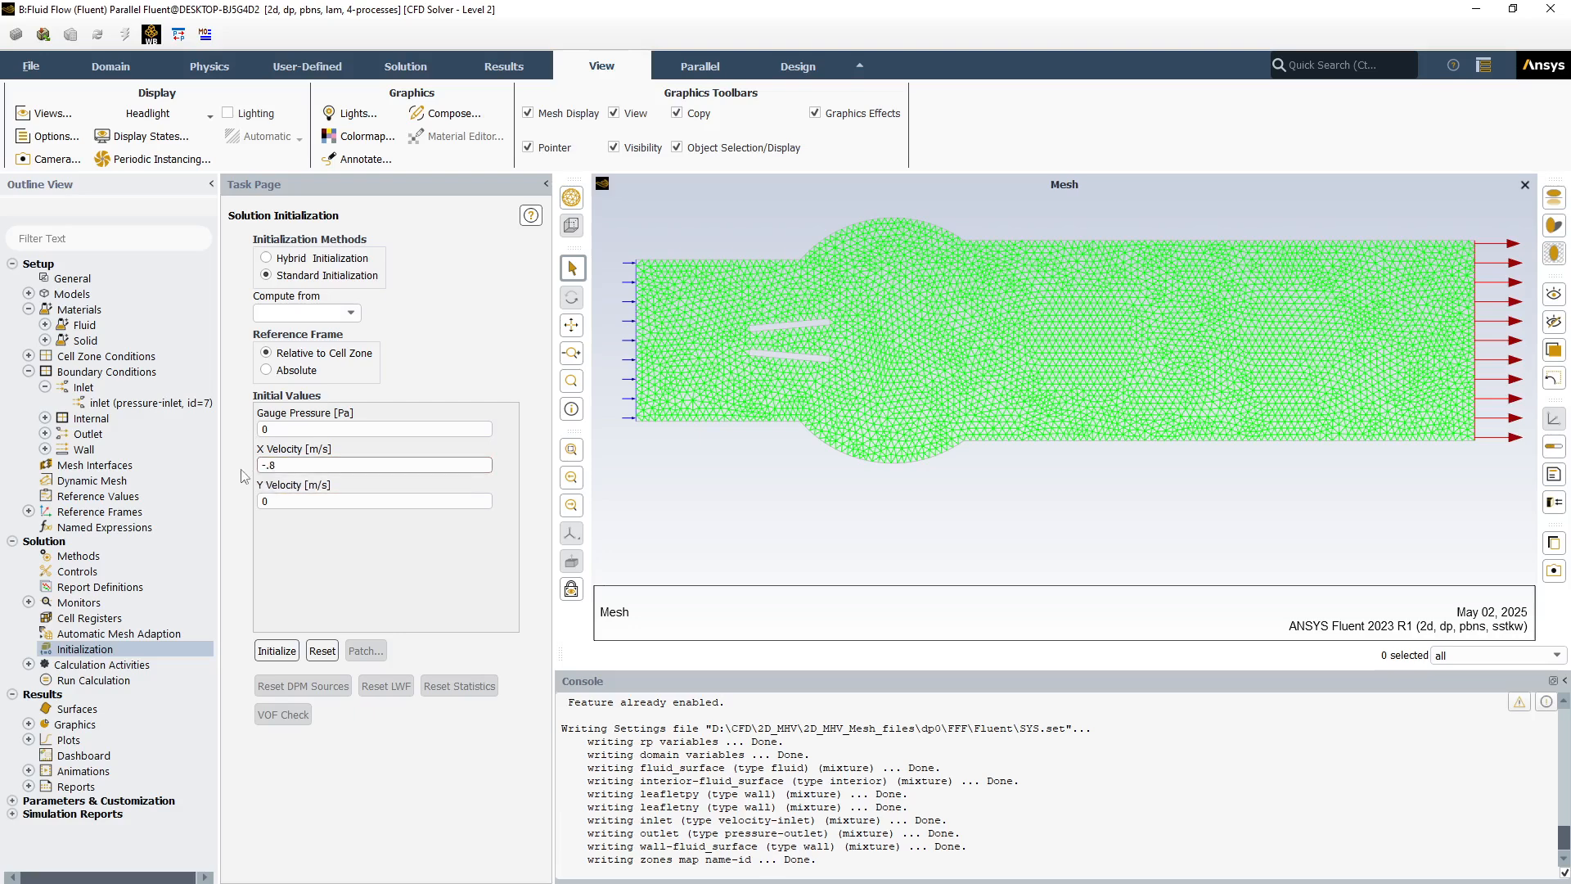
pyautogui.click(275, 653)
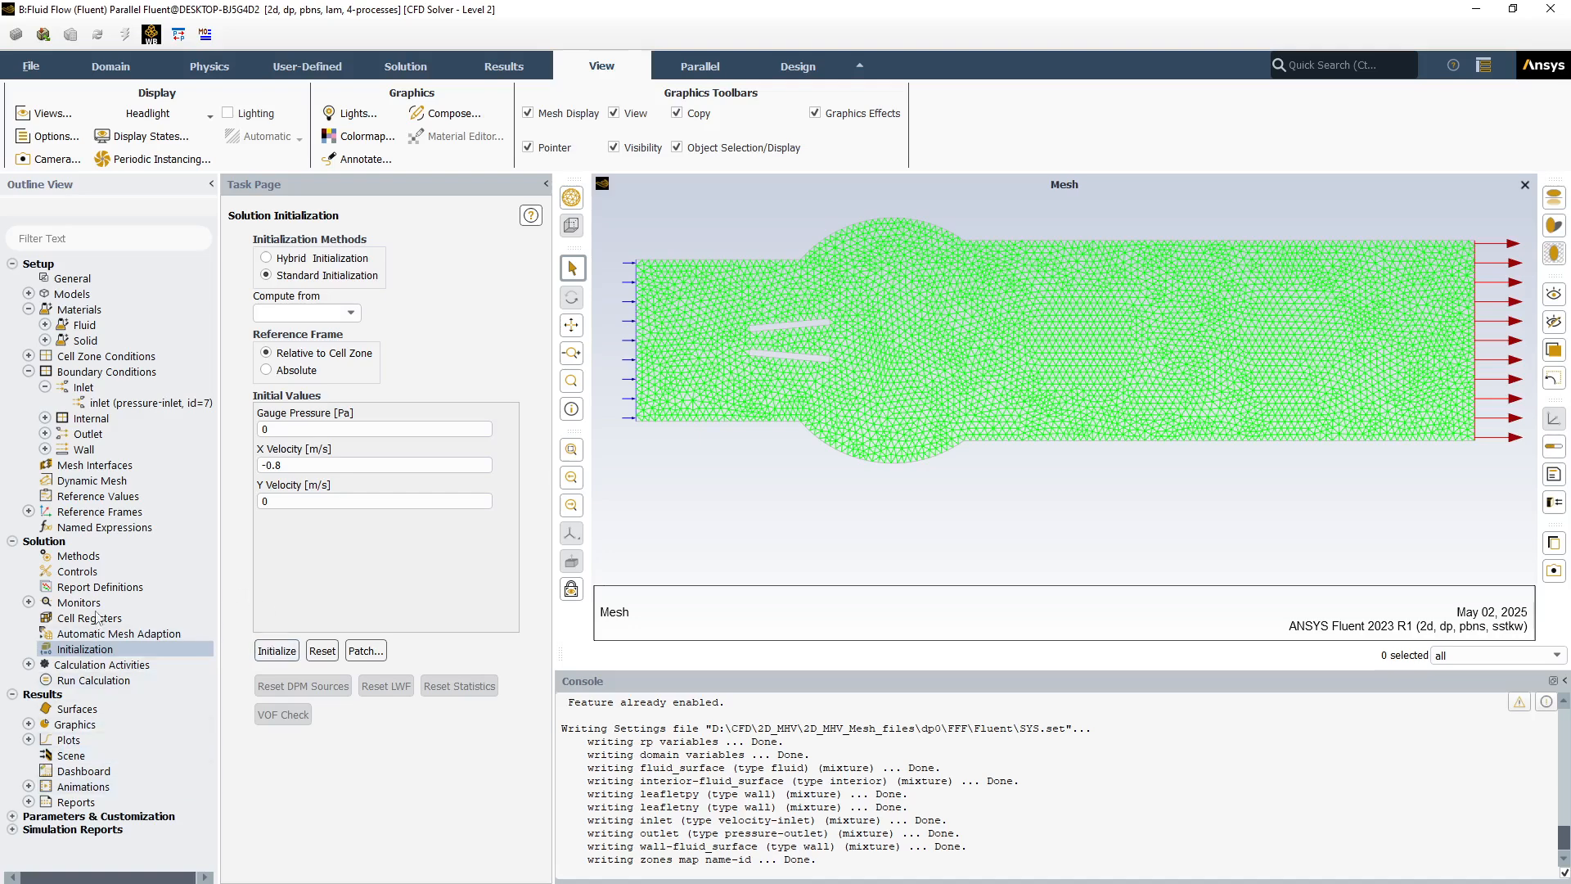
# Run the calculation for 100 iterations and dismiss the completion notice.
pyautogui.click(88, 680)
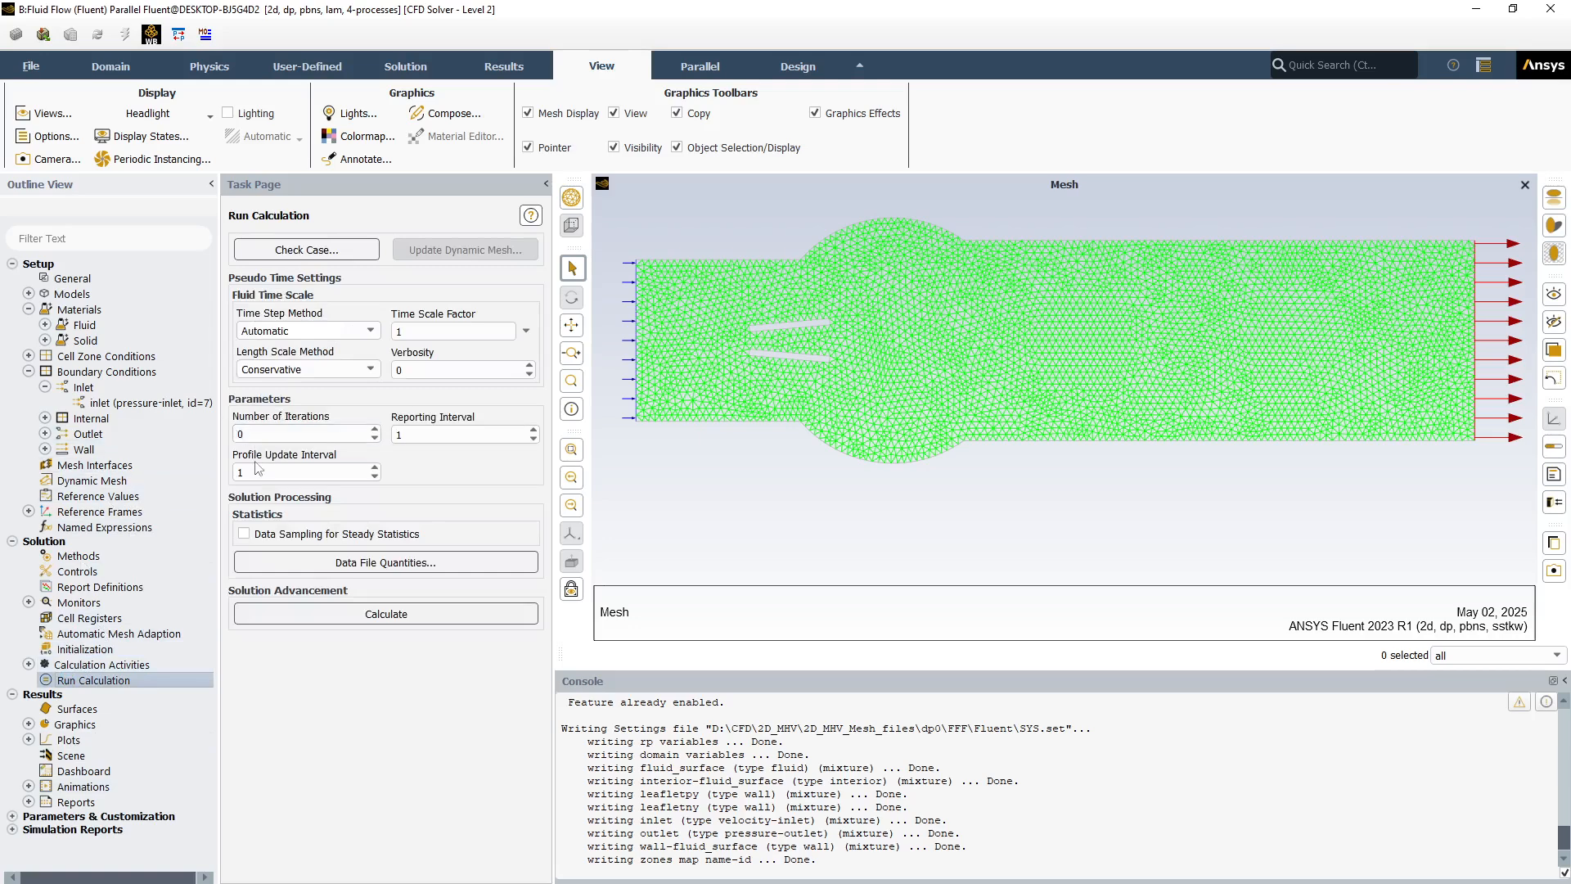
pyautogui.doubleClick(255, 434)
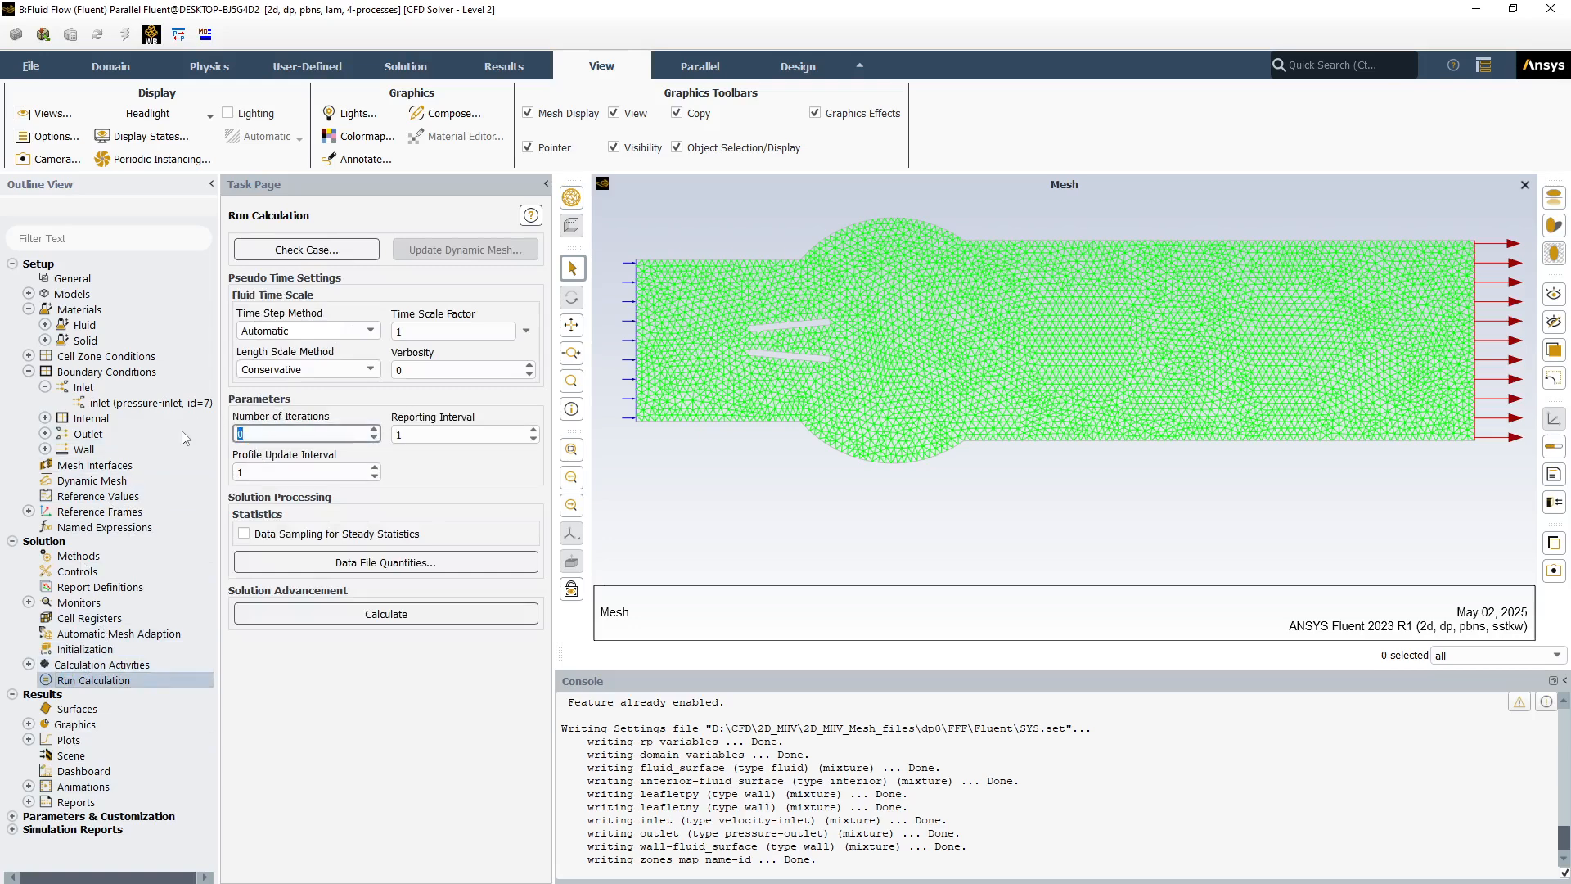
pyautogui.write('100')
pyautogui.click(328, 615)
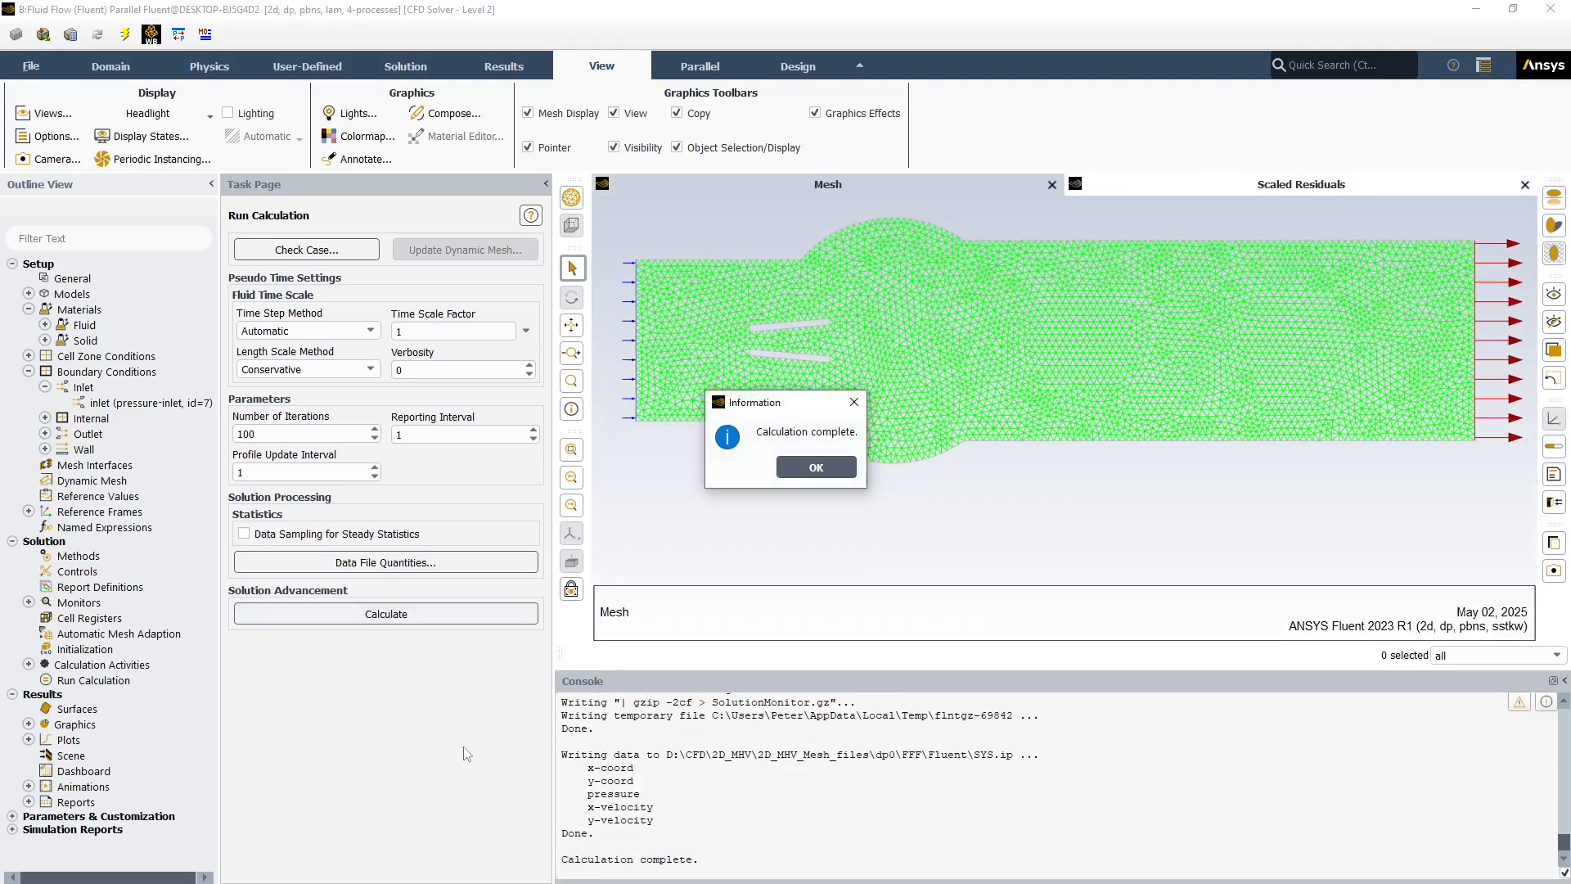
pyautogui.press('Return')
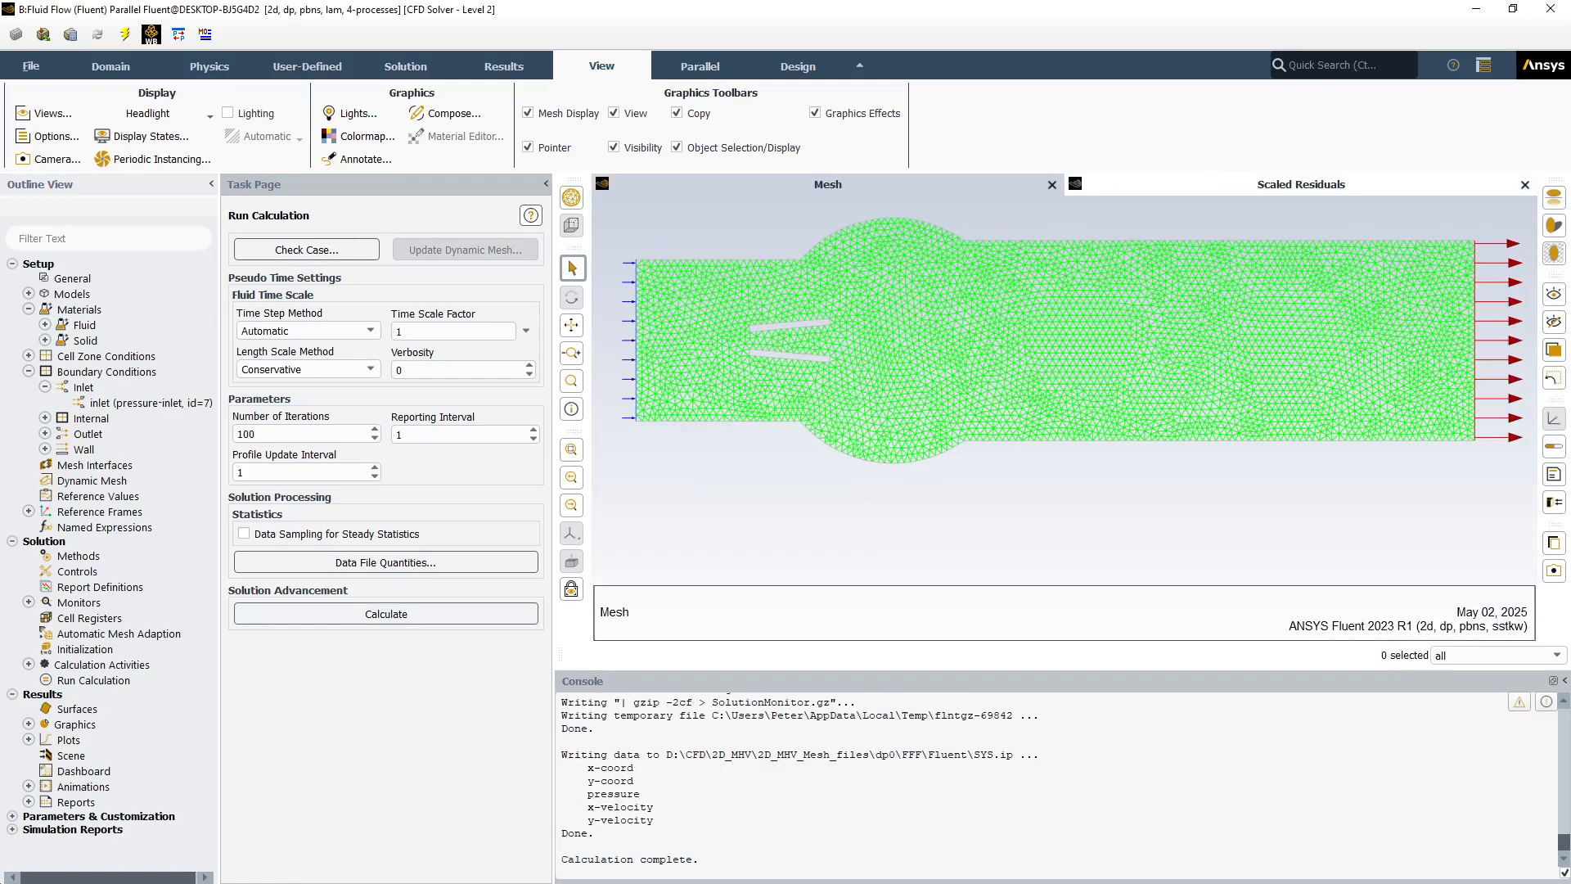
# Create a new velocity vector plot in the results graphics and name it vector-velocity.
pyautogui.click(28, 724)
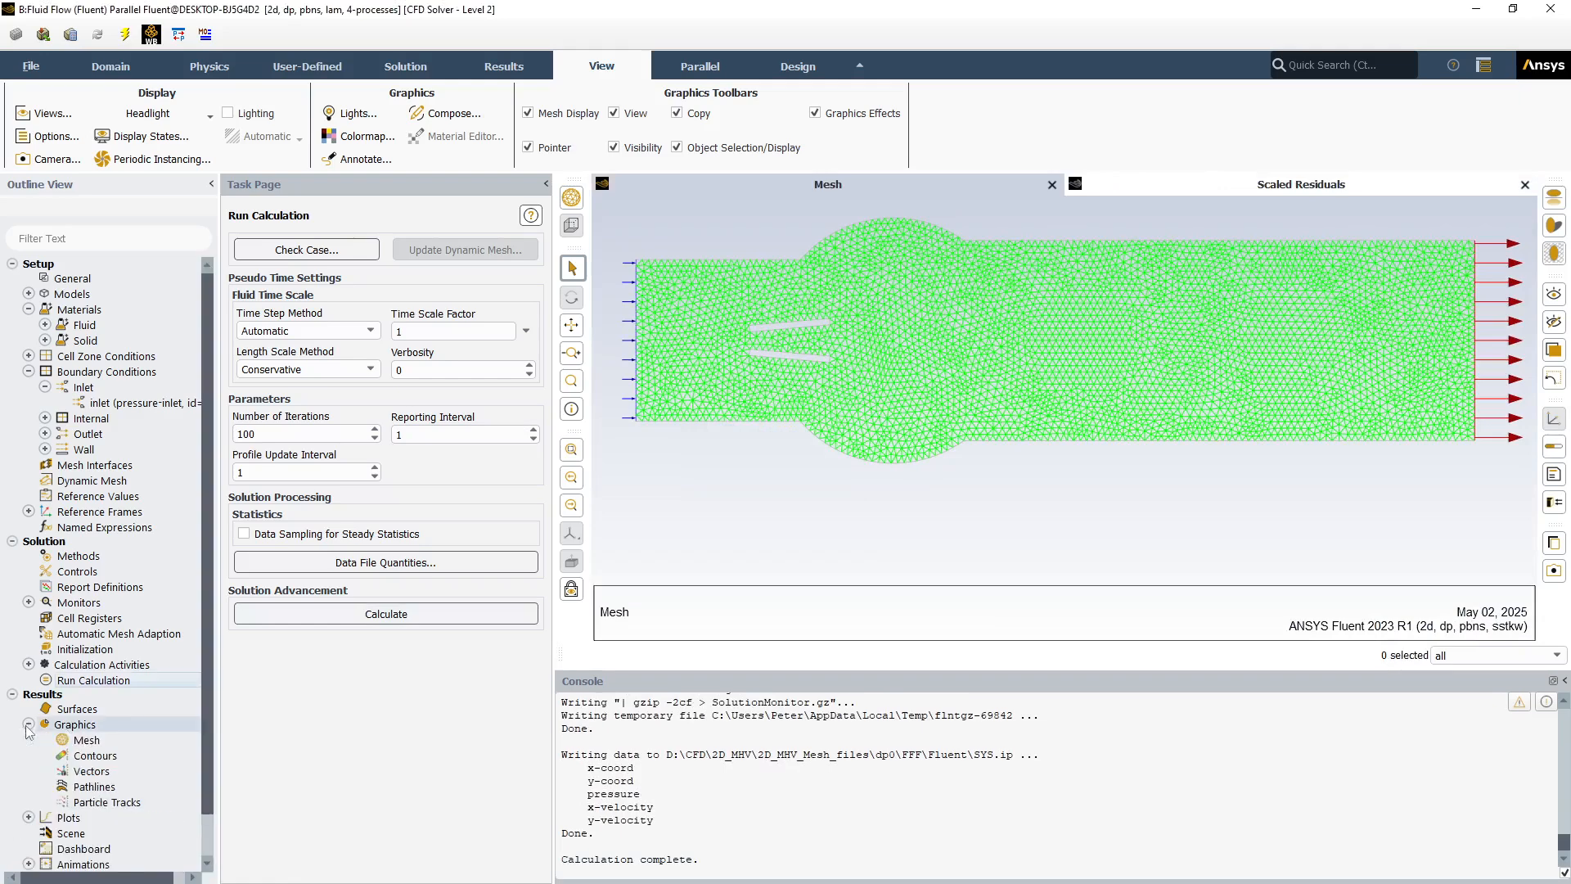
pyautogui.doubleClick(80, 773)
pyautogui.rightClick(80, 773)
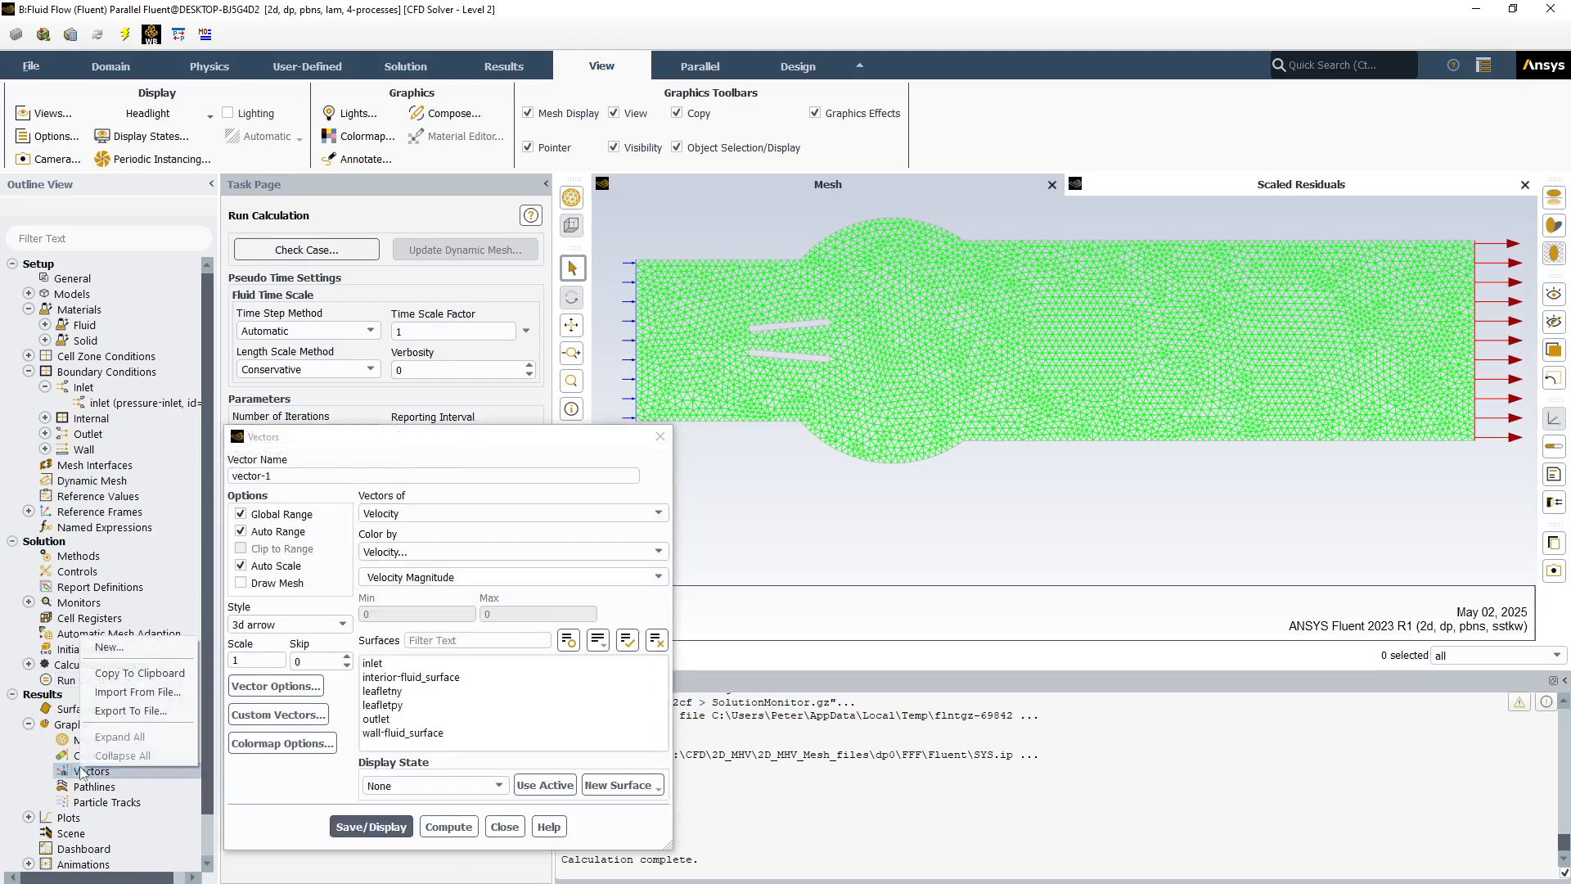
pyautogui.click(273, 475)
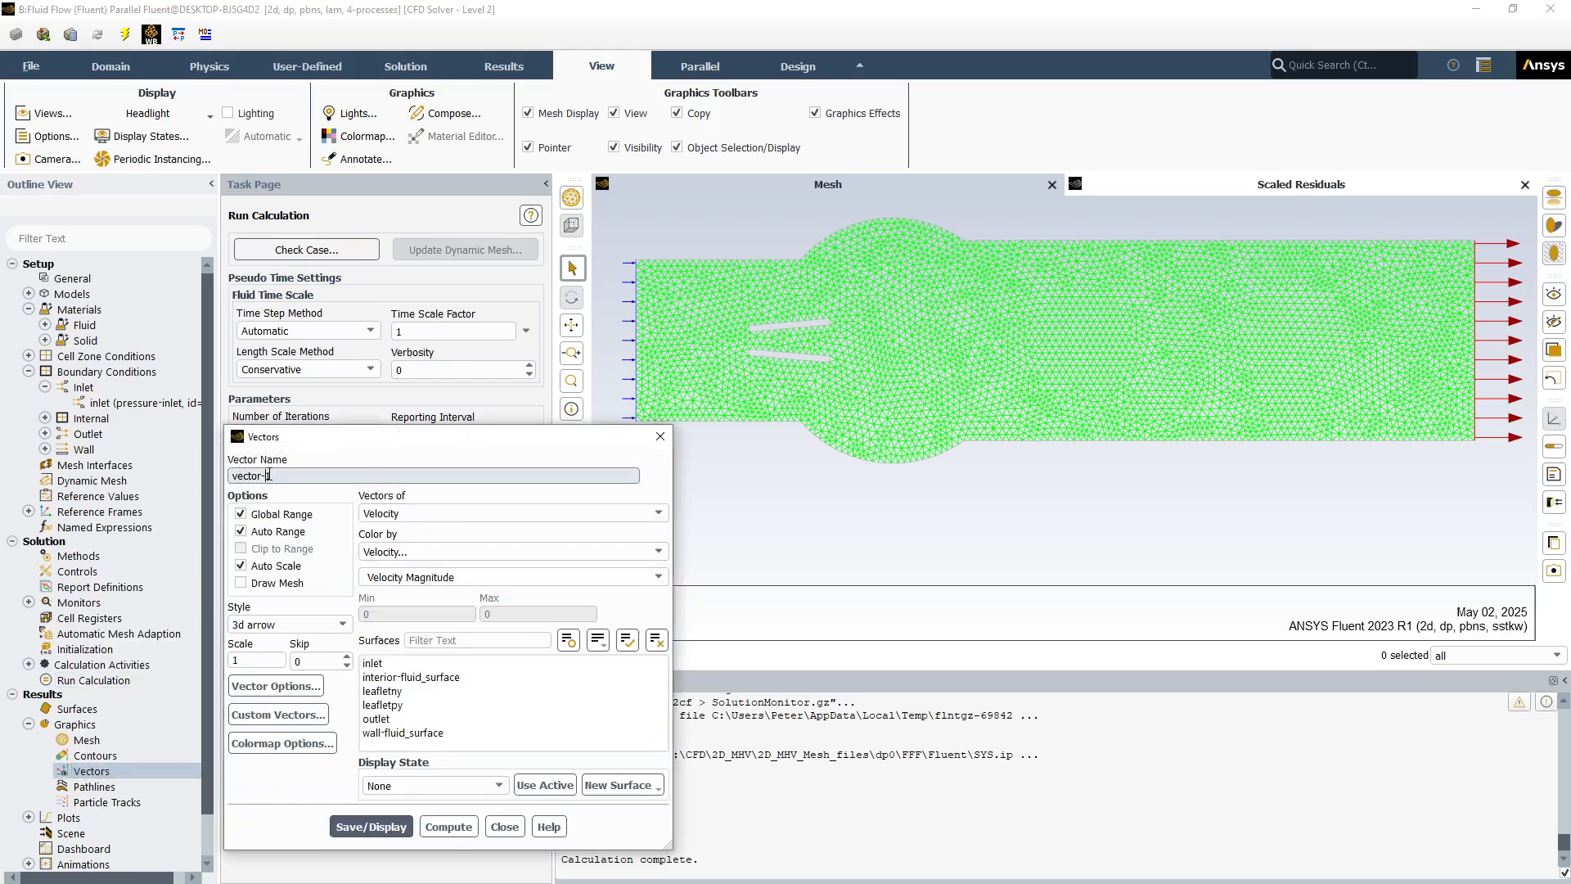
pyautogui.doubleClick(274, 473)
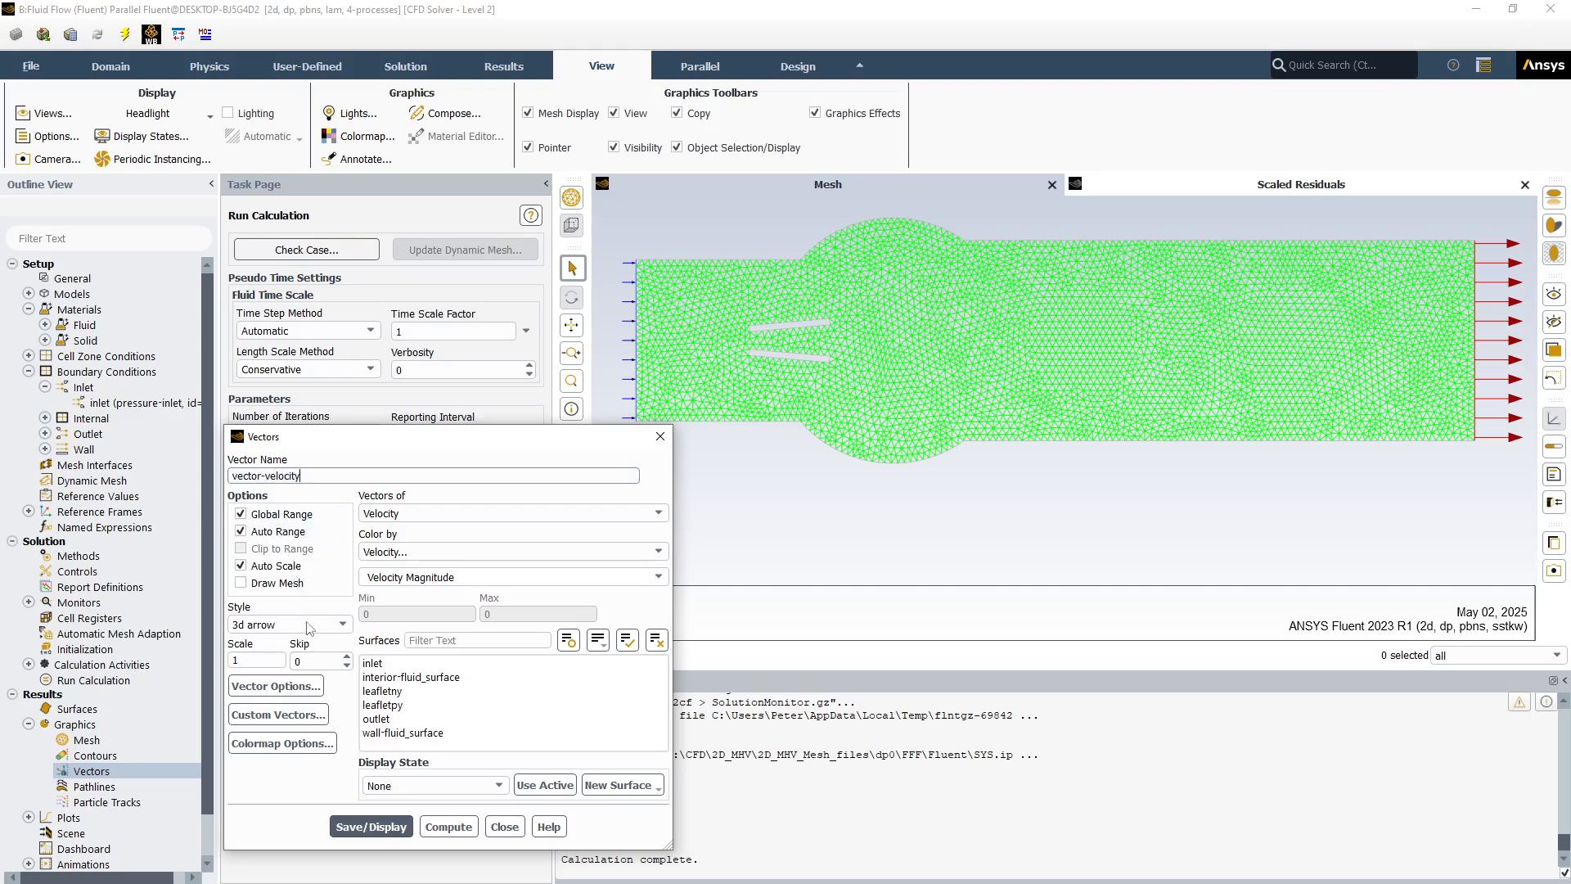
# Display the velocity vectors on the inlet and interior-fluid_surface surfaces.
pyautogui.click(378, 664)
pyautogui.click(385, 665)
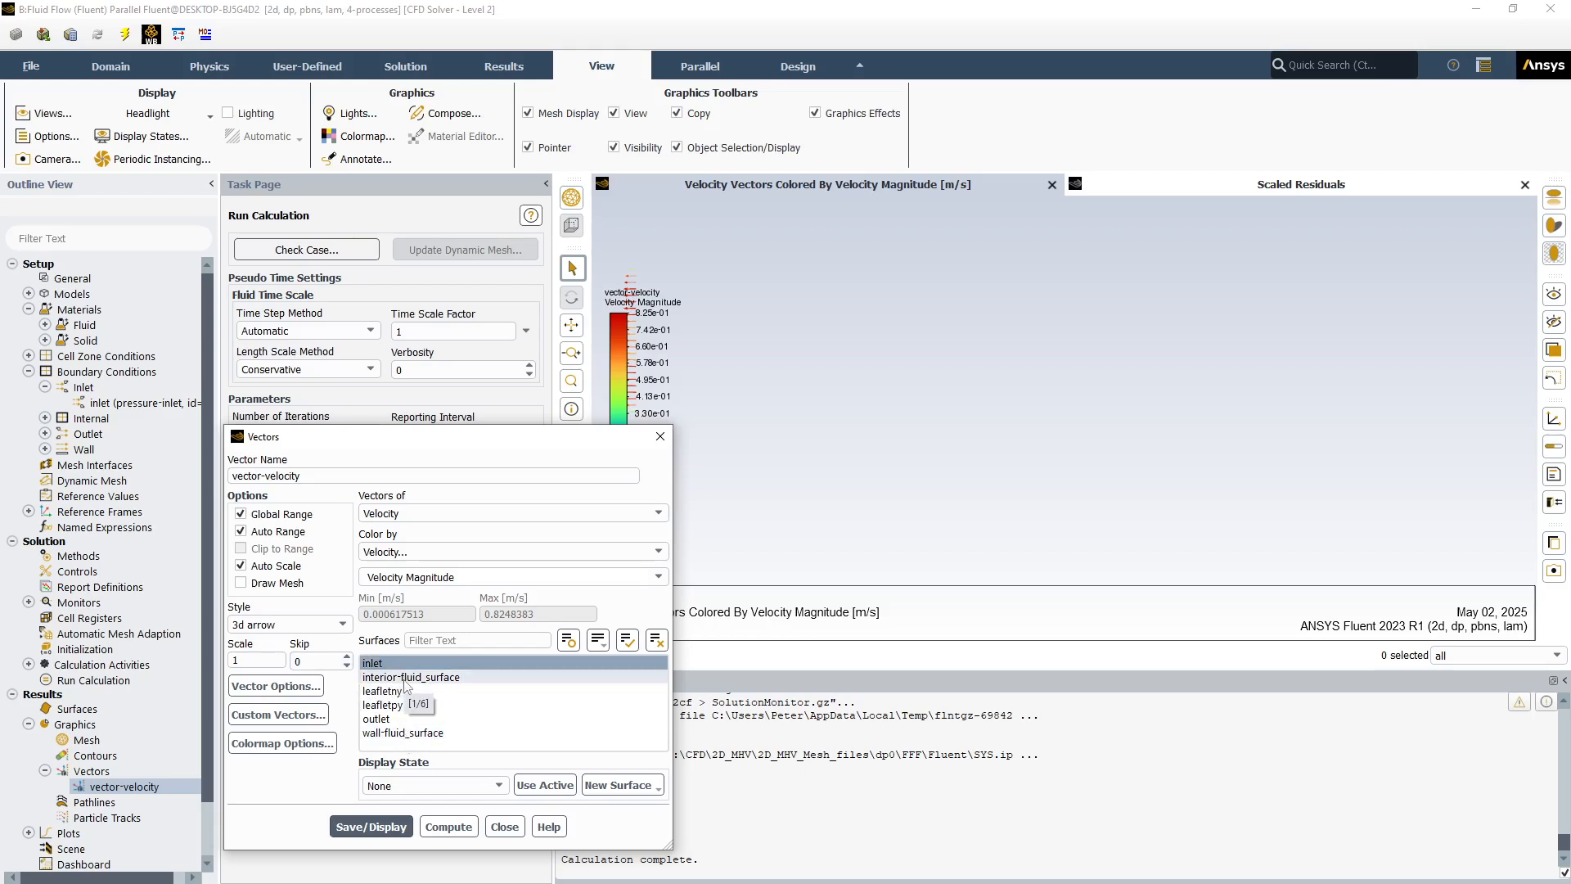
pyautogui.click(407, 678)
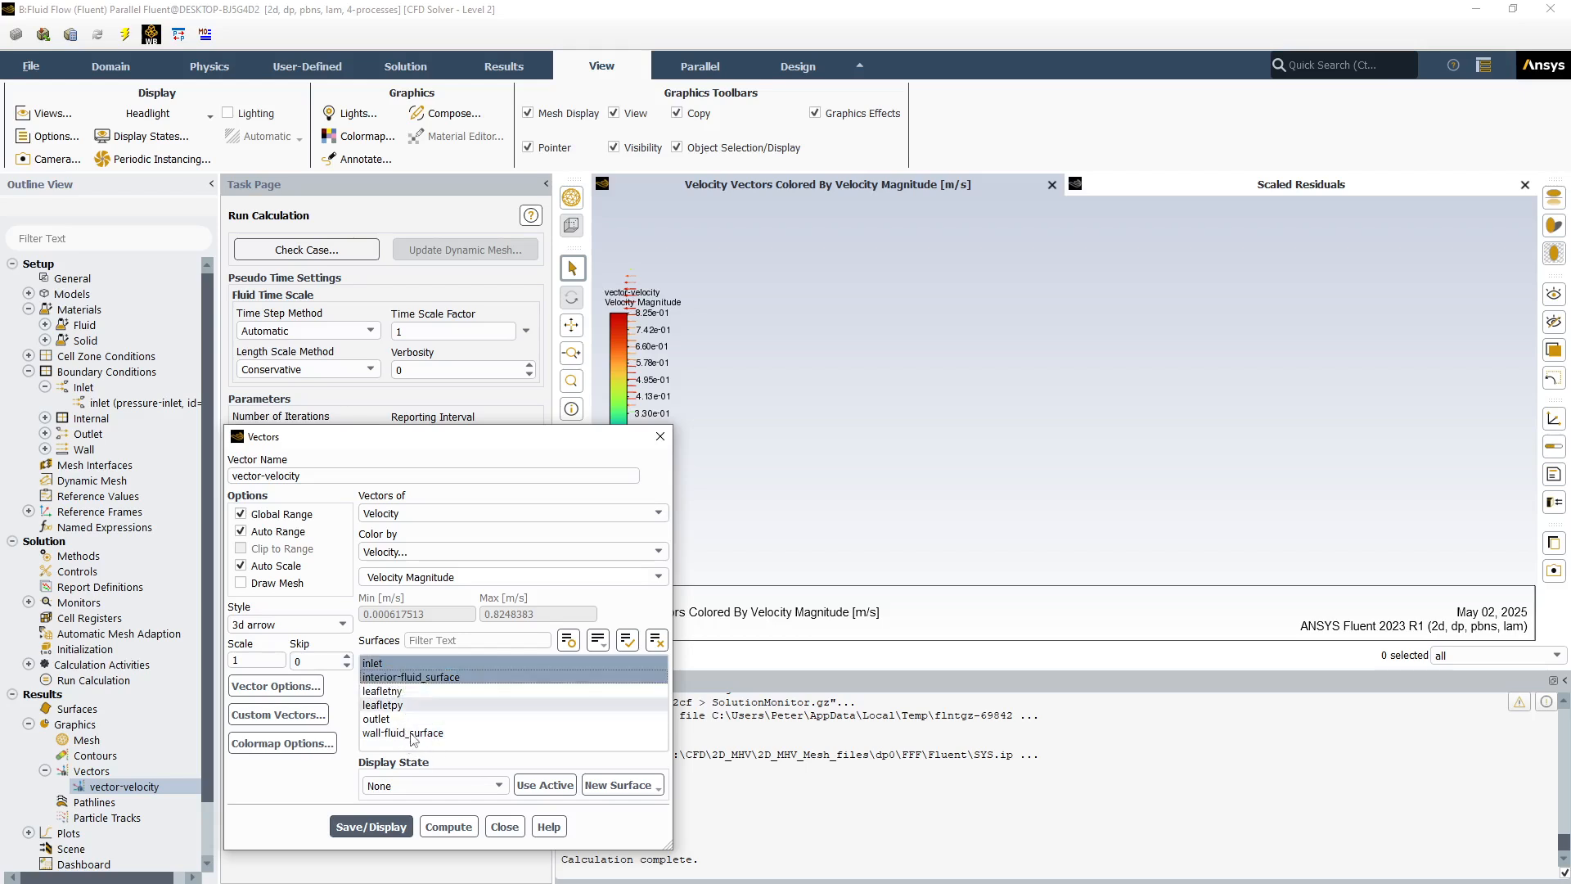
pyautogui.click(390, 826)
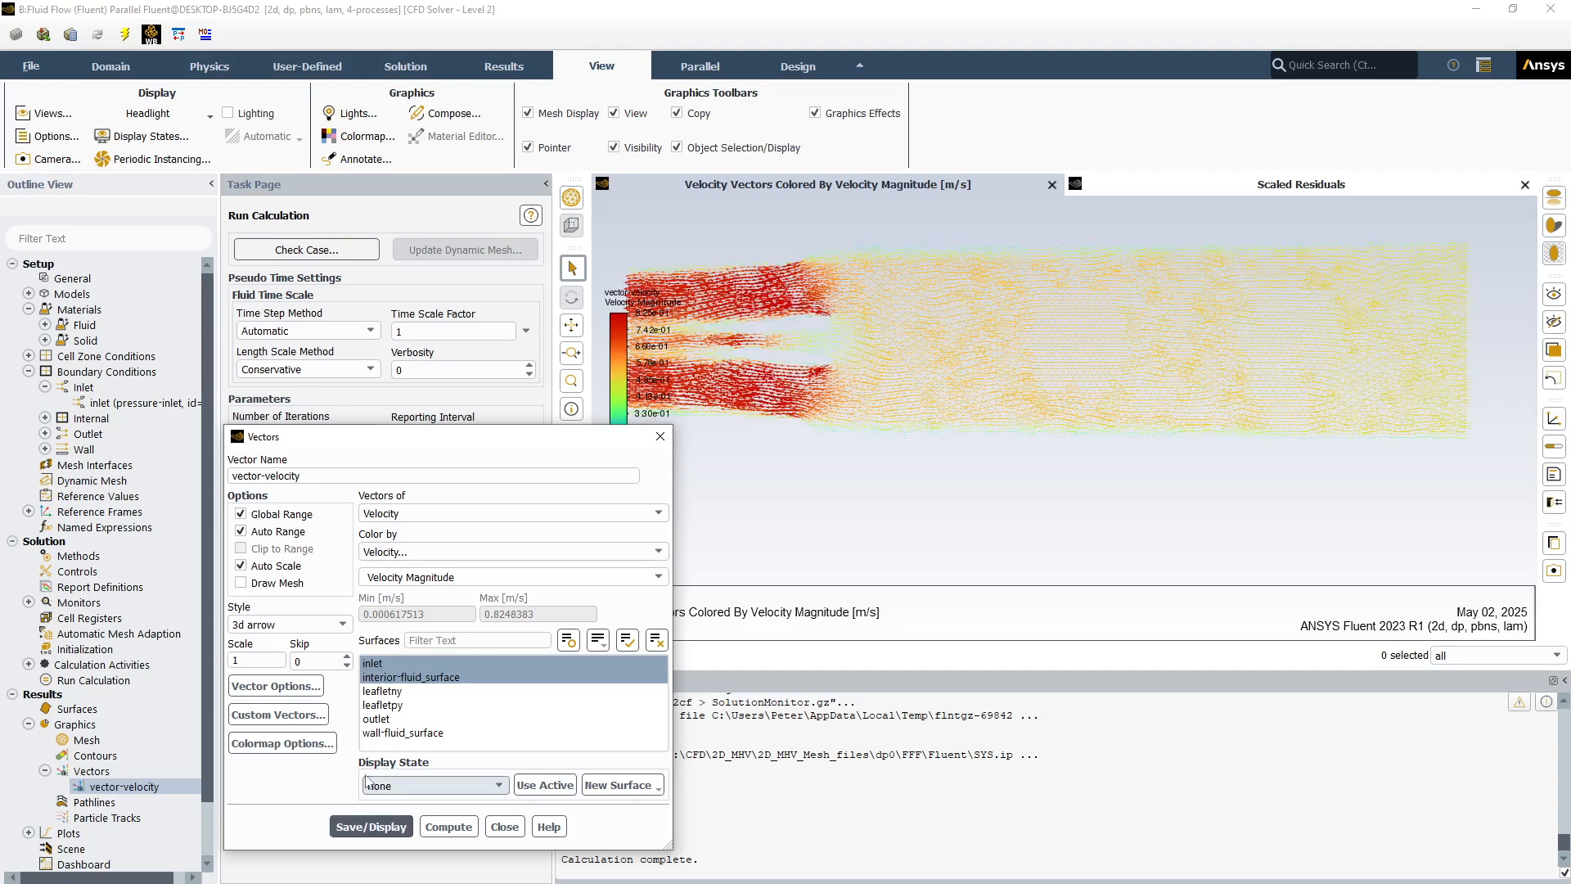
# Set the vector plot's colormap alignment to Bottom and its length to 1.
pyautogui.click(301, 750)
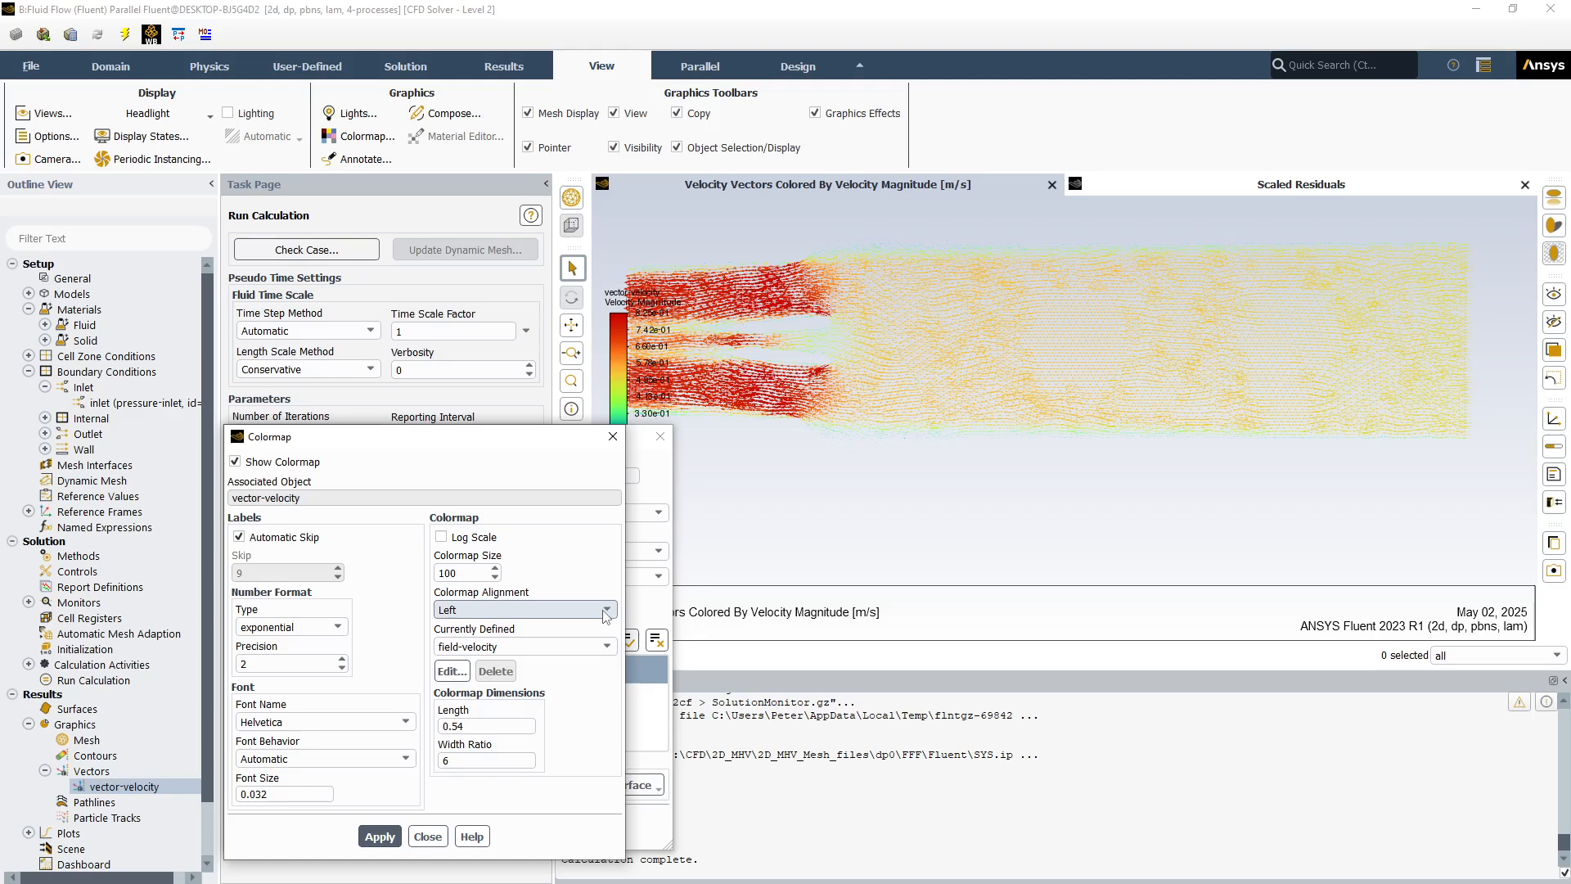
pyautogui.click(606, 611)
pyautogui.click(537, 664)
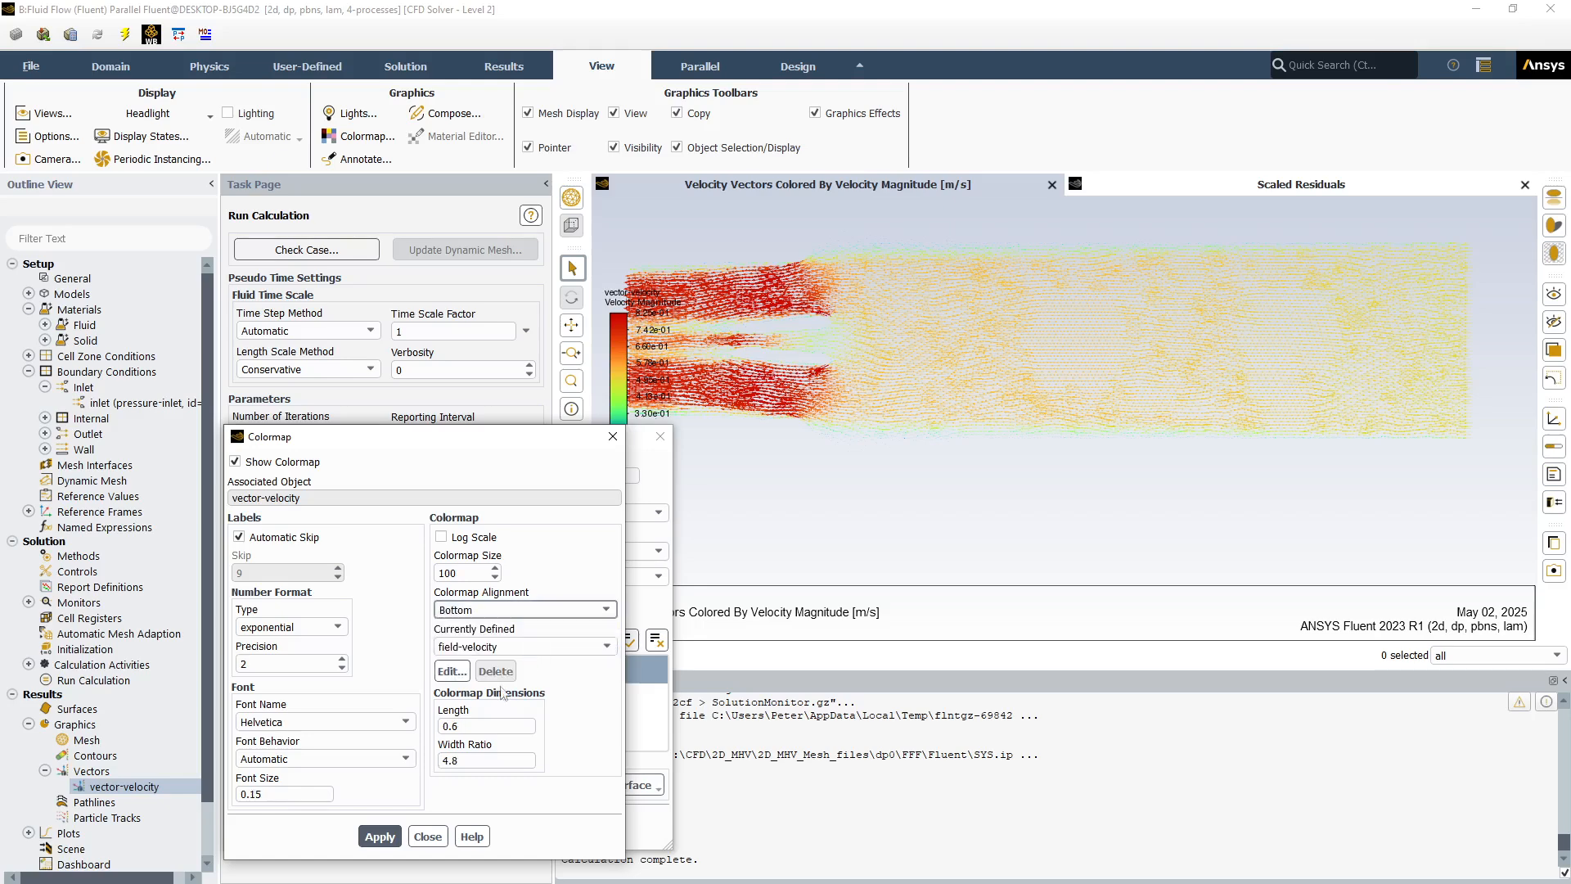
pyautogui.doubleClick(460, 728)
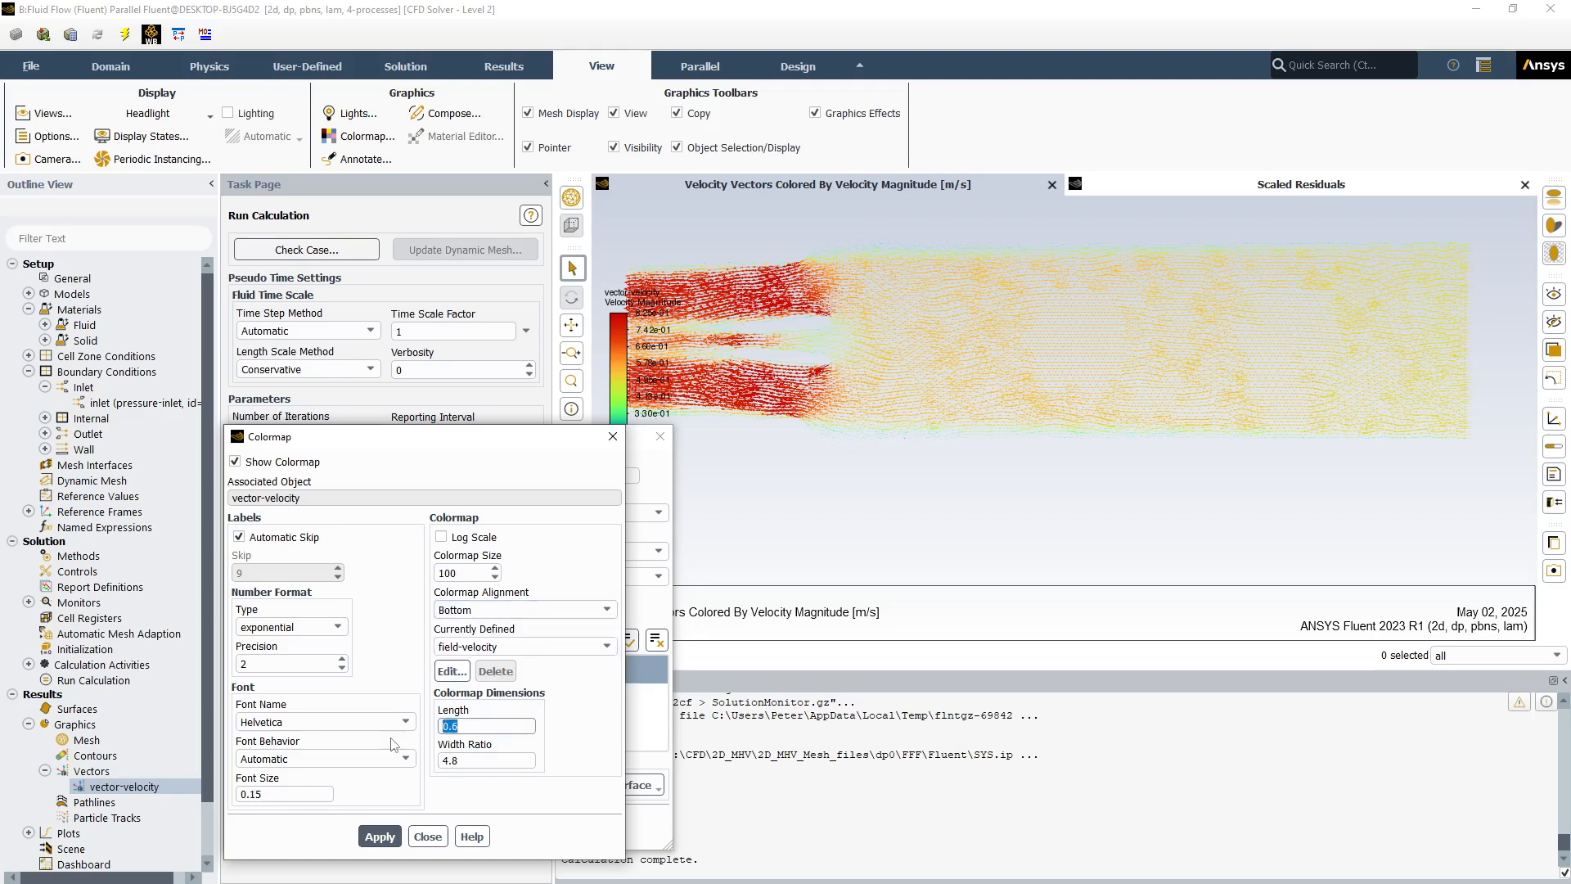
pyautogui.write('1')
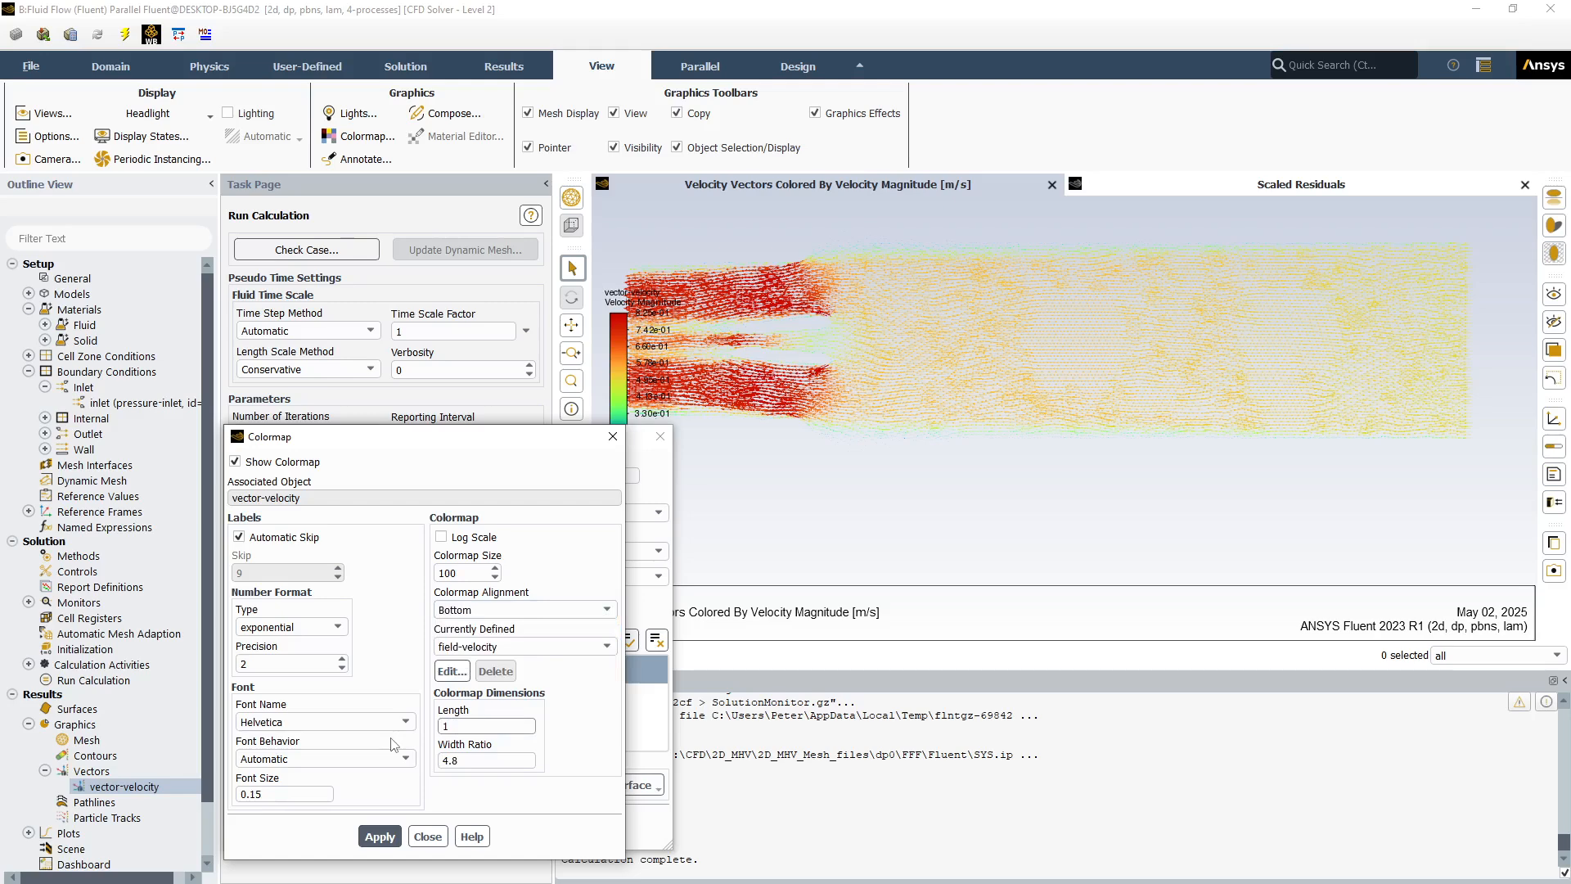
# Set the colormap labels' number format to general, apply the colormap settings and close them.
pyautogui.click(338, 627)
pyautogui.click(309, 644)
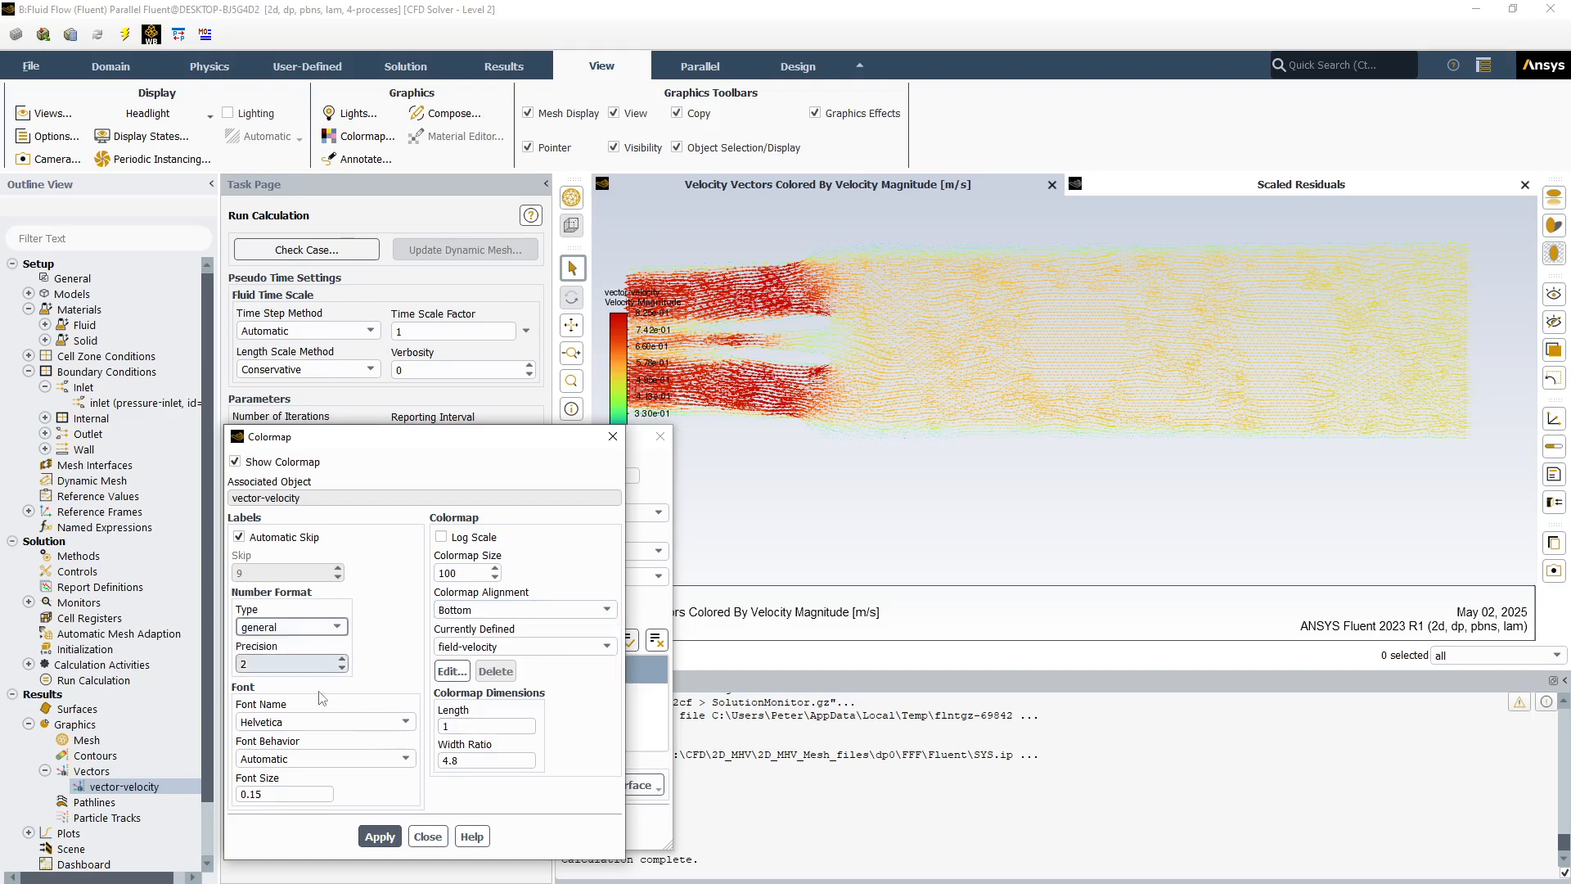
pyautogui.click(376, 839)
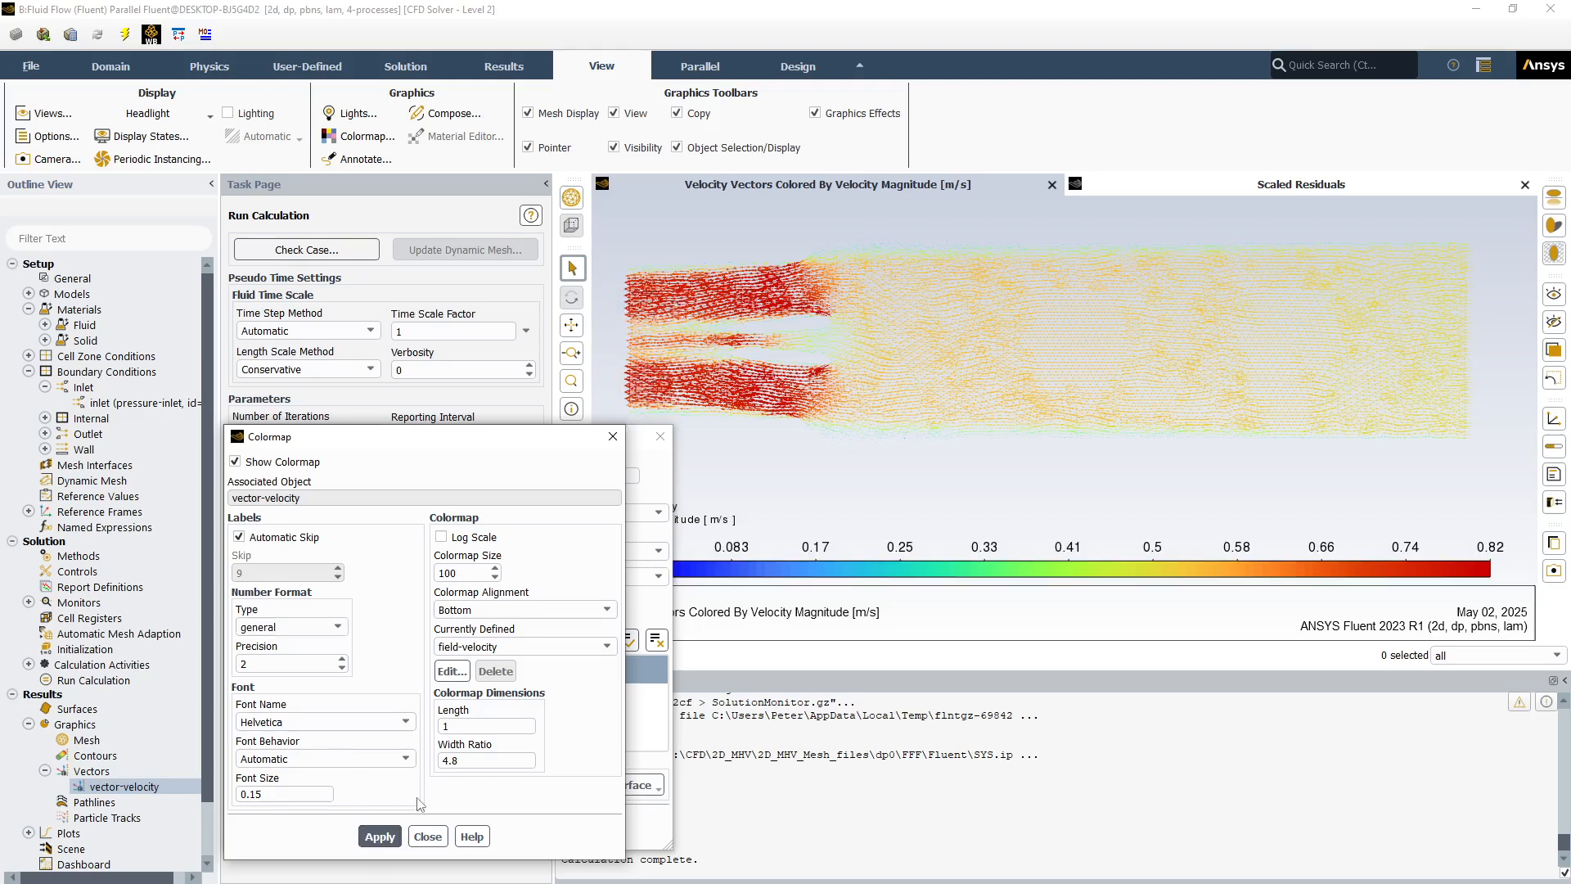
pyautogui.click(434, 838)
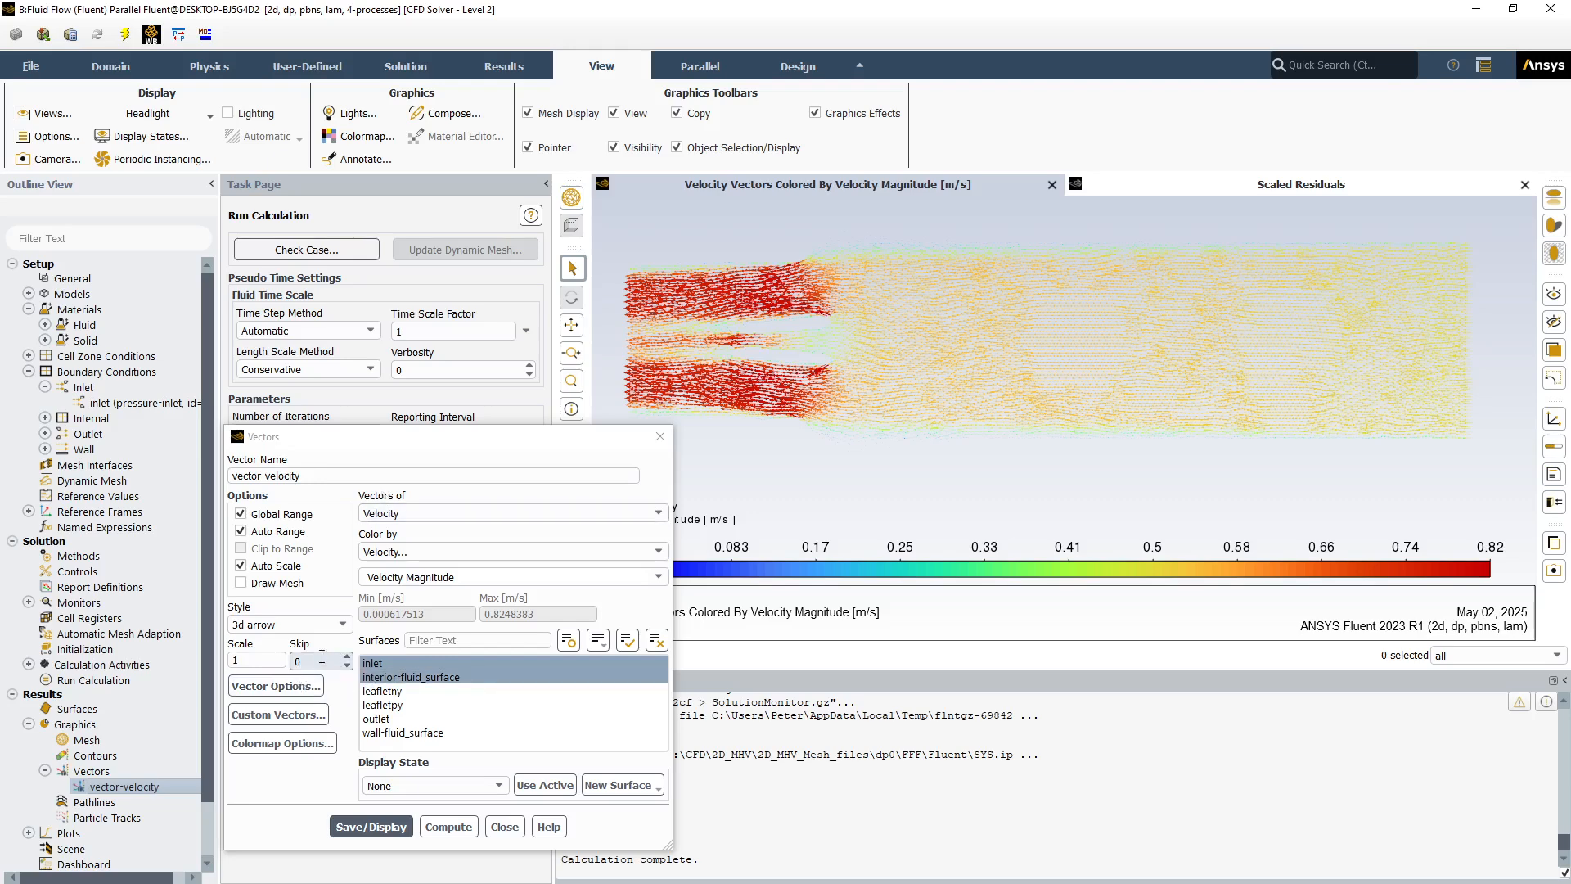
# Turn off global range, auto range and auto scale for the vectors, and set the velocity range from 0 to 1 m/s.
pyautogui.click(241, 514)
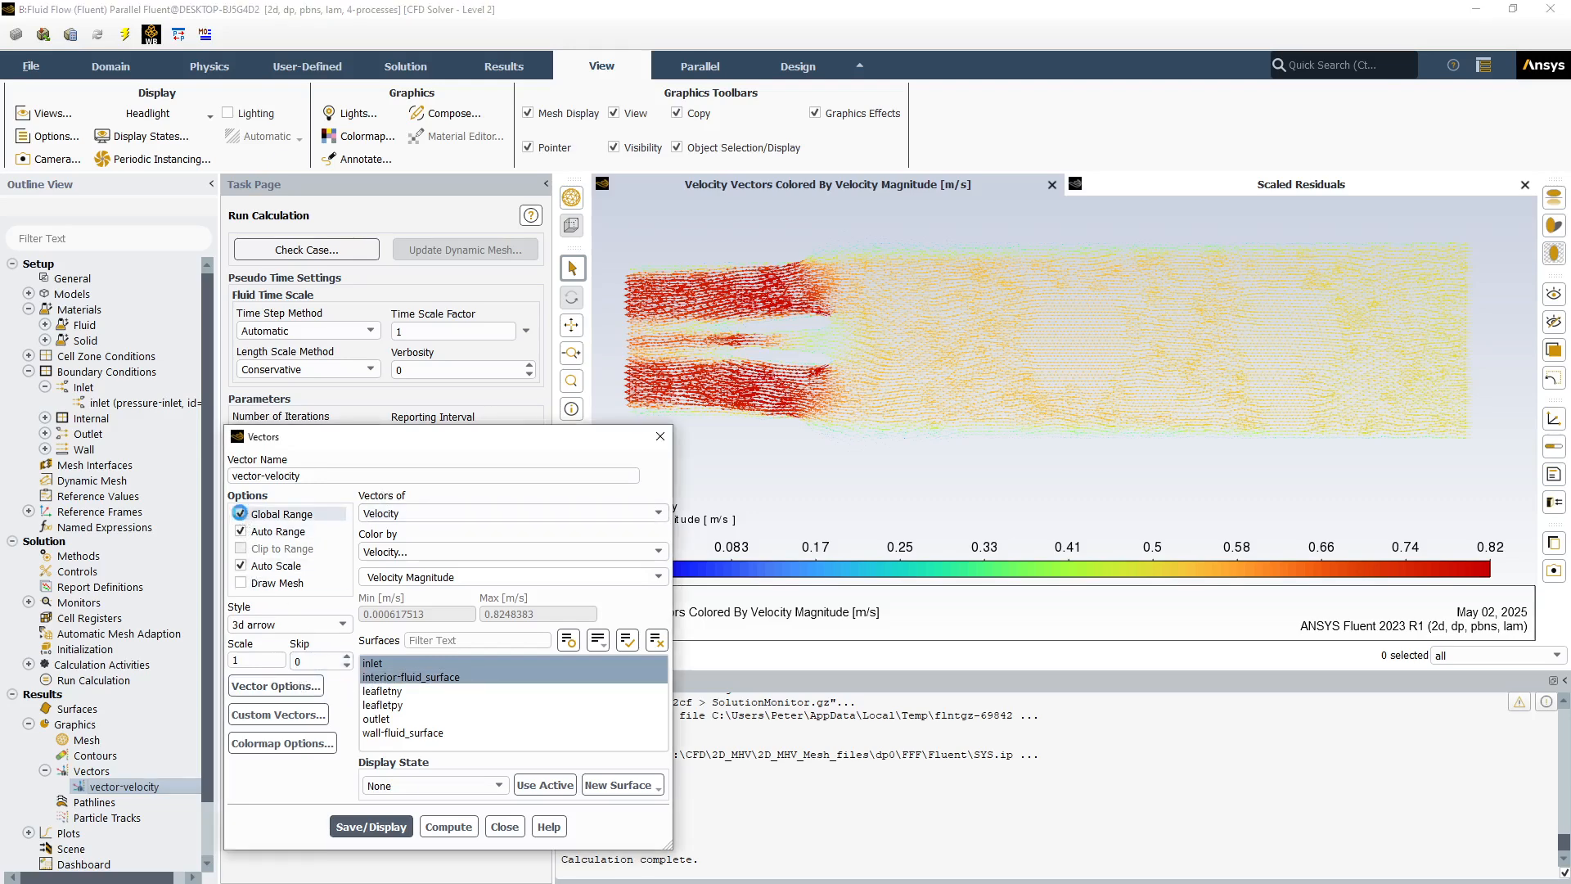
pyautogui.click(240, 531)
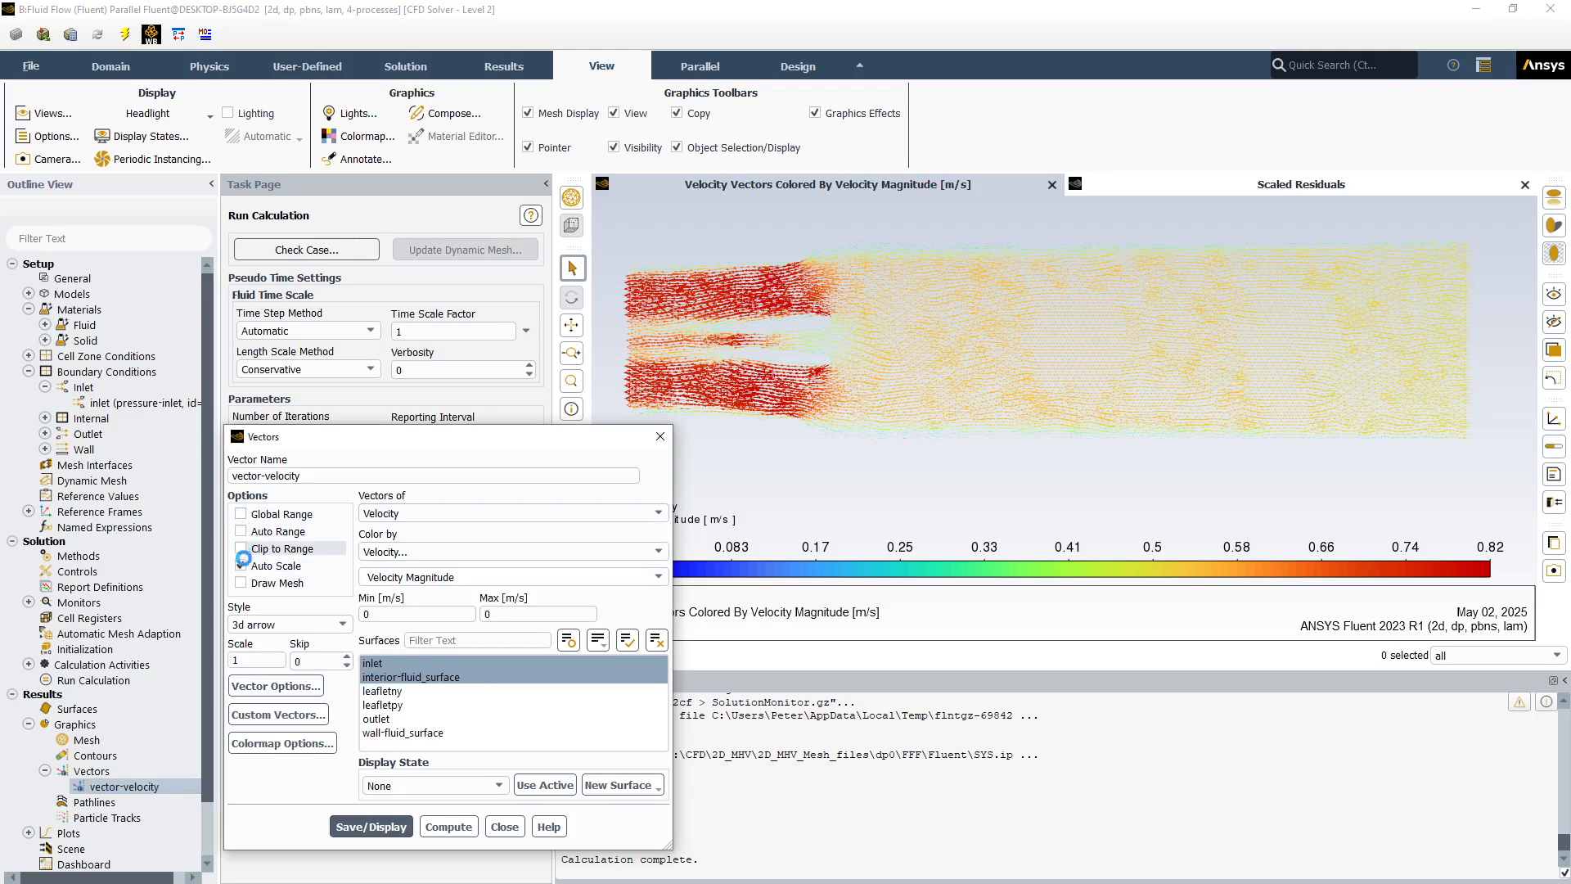
pyautogui.click(241, 566)
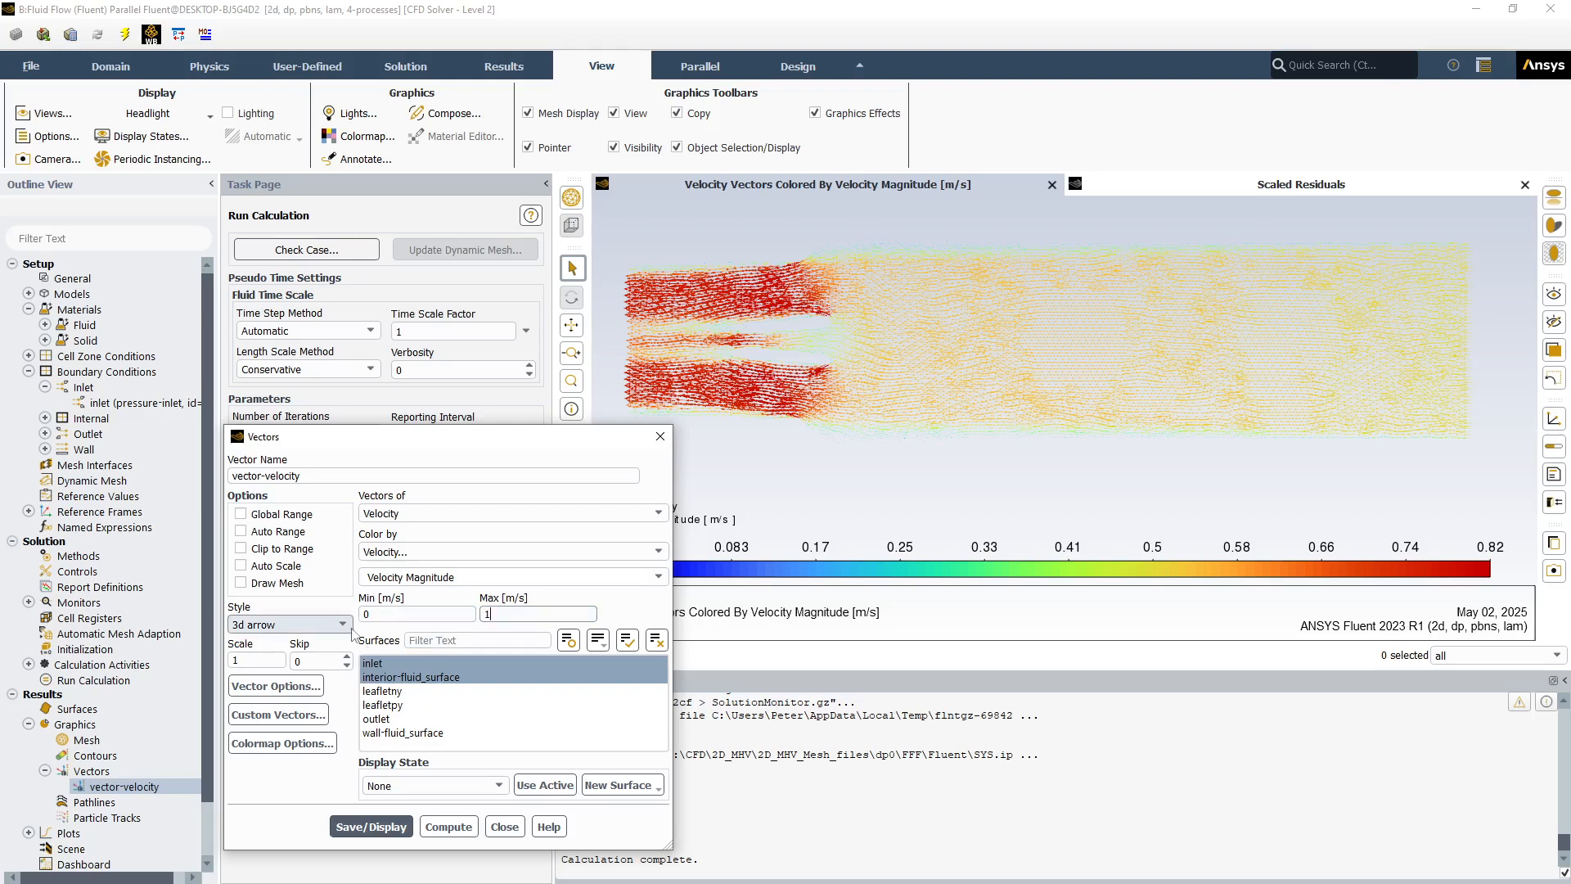
# Set the vectors to filled-arrow style with scale 0.04 and skip 2, and display the plot.
pyautogui.click(291, 625)
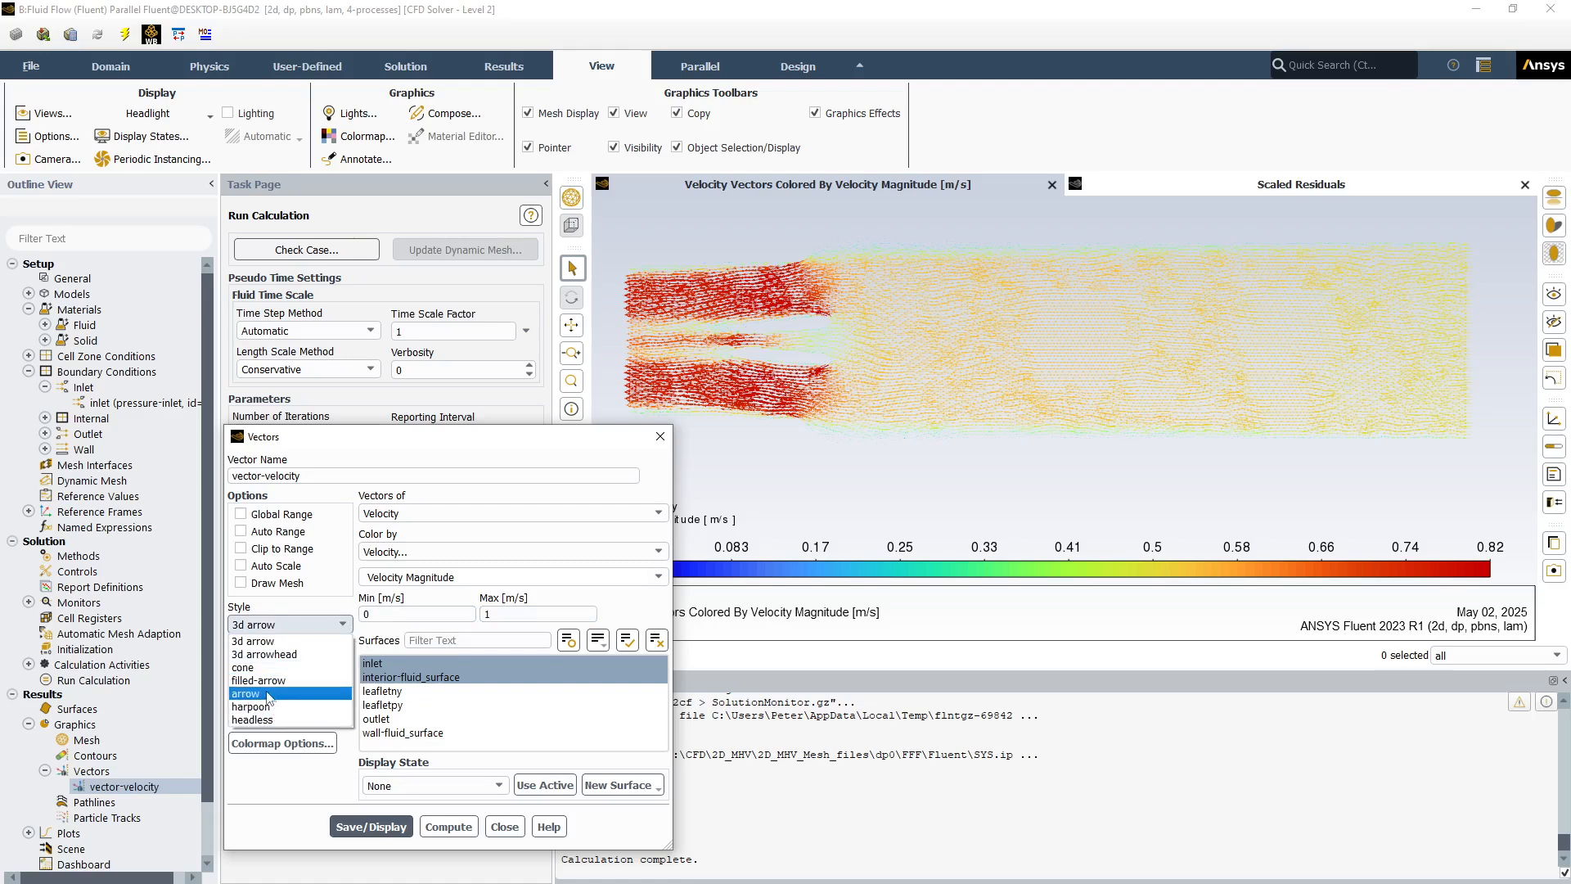
pyautogui.click(266, 680)
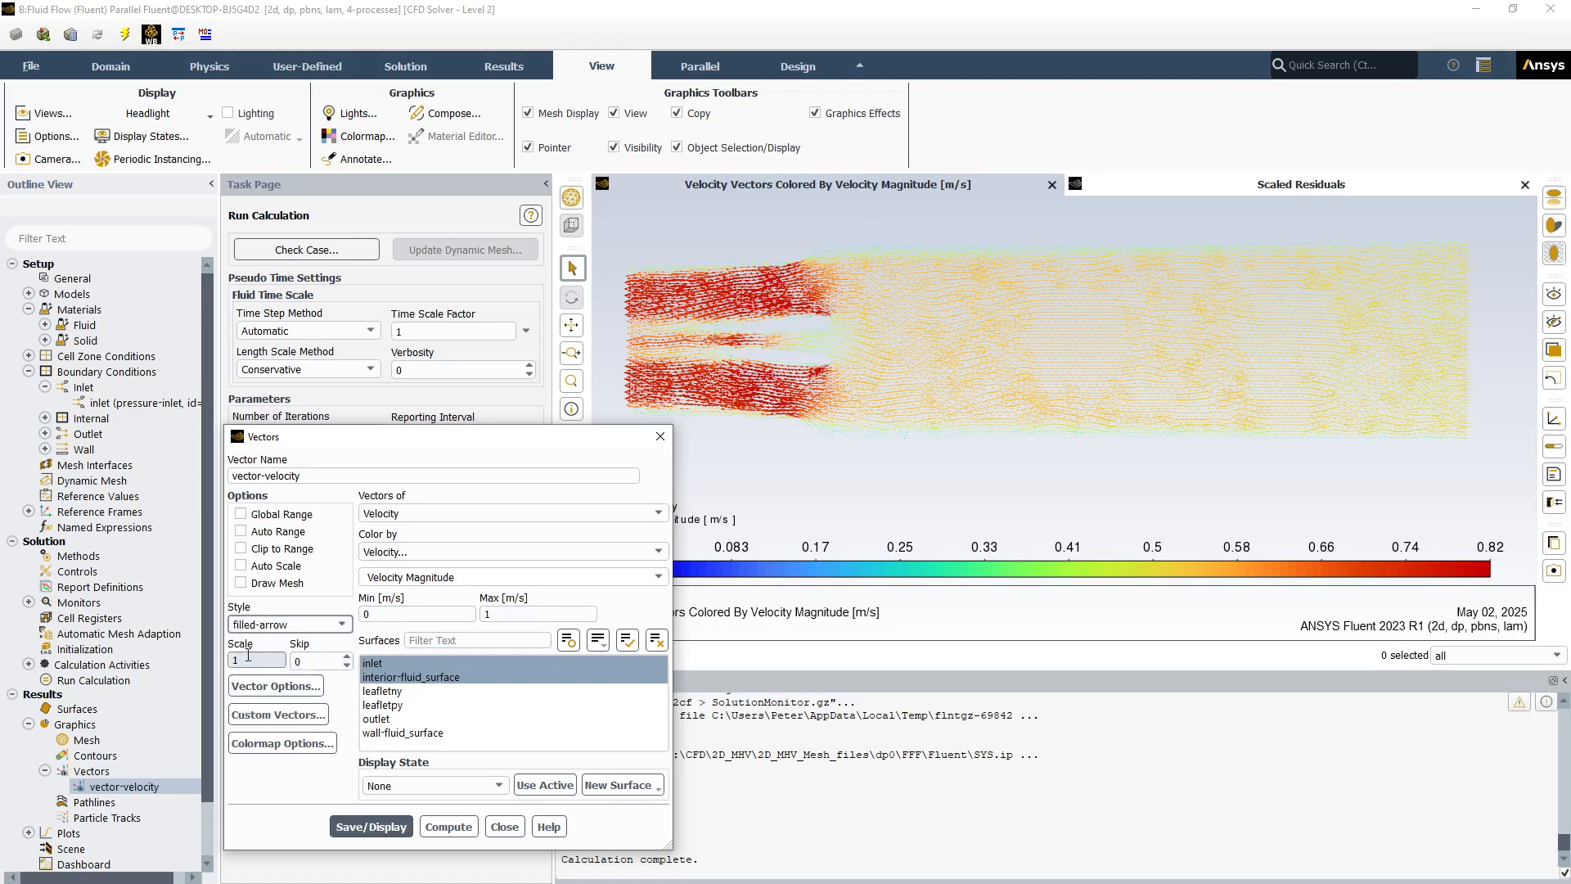
pyautogui.doubleClick(248, 660)
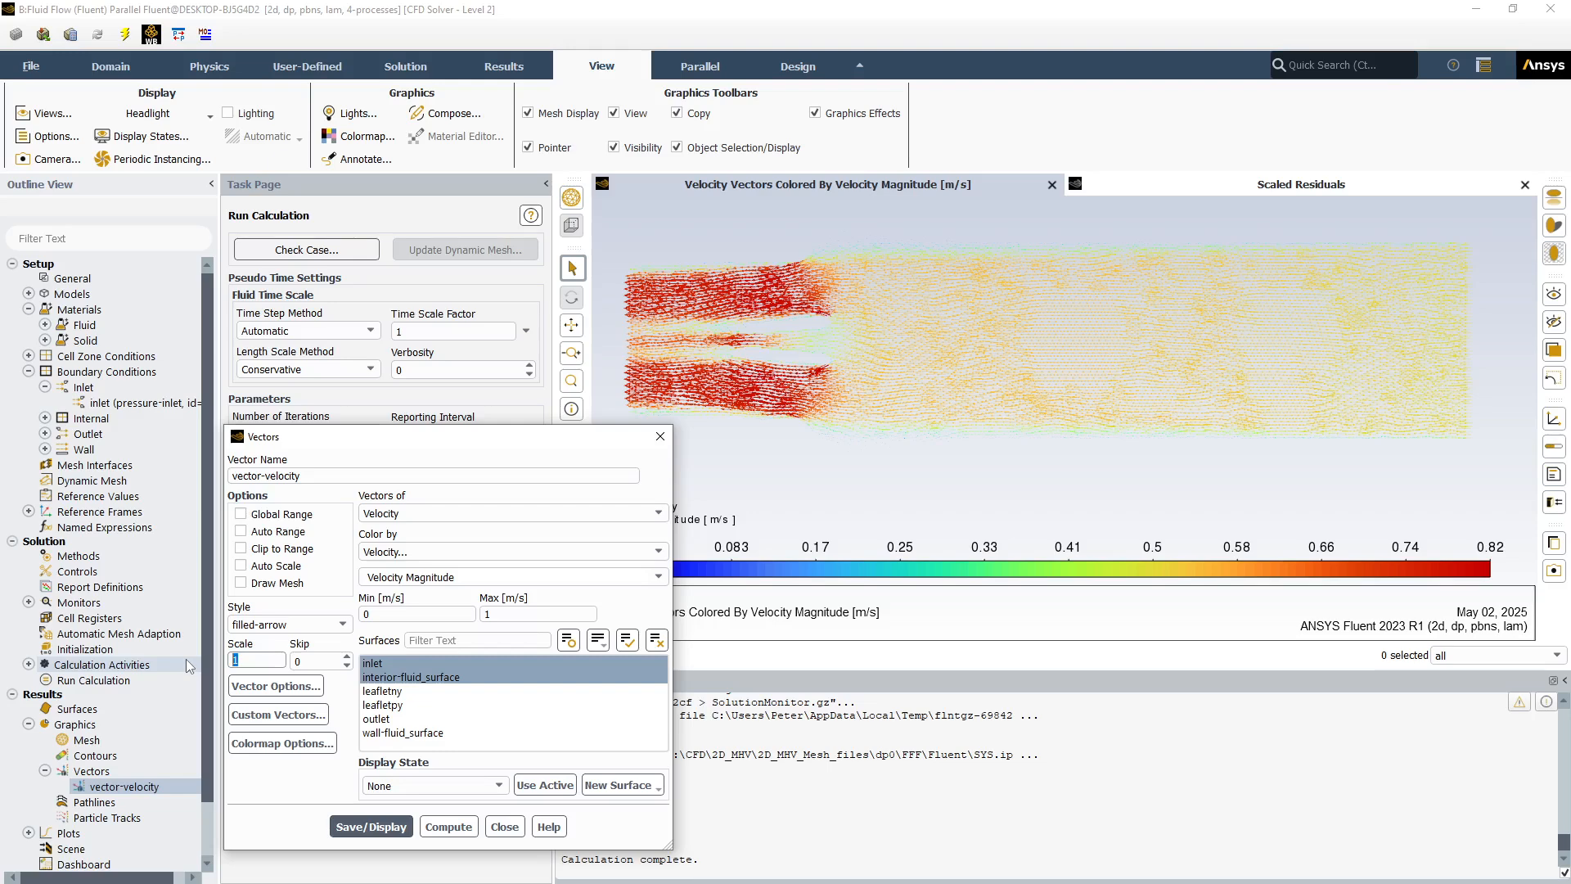
pyautogui.write('0.04')
pyautogui.click(348, 660)
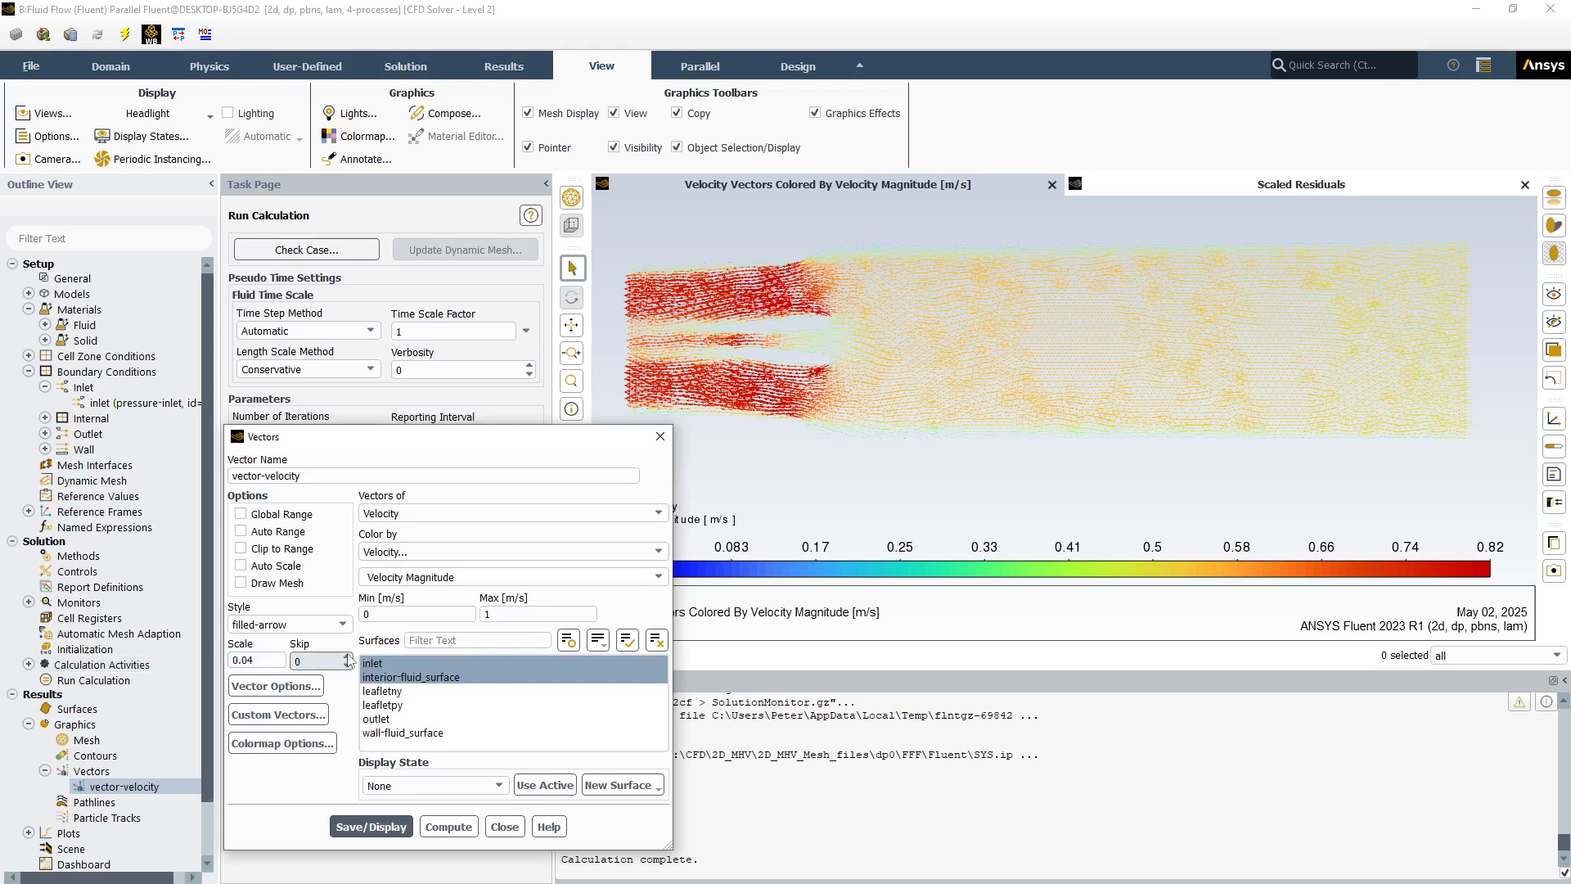
pyautogui.click(348, 657)
pyautogui.click(348, 657)
pyautogui.click(382, 827)
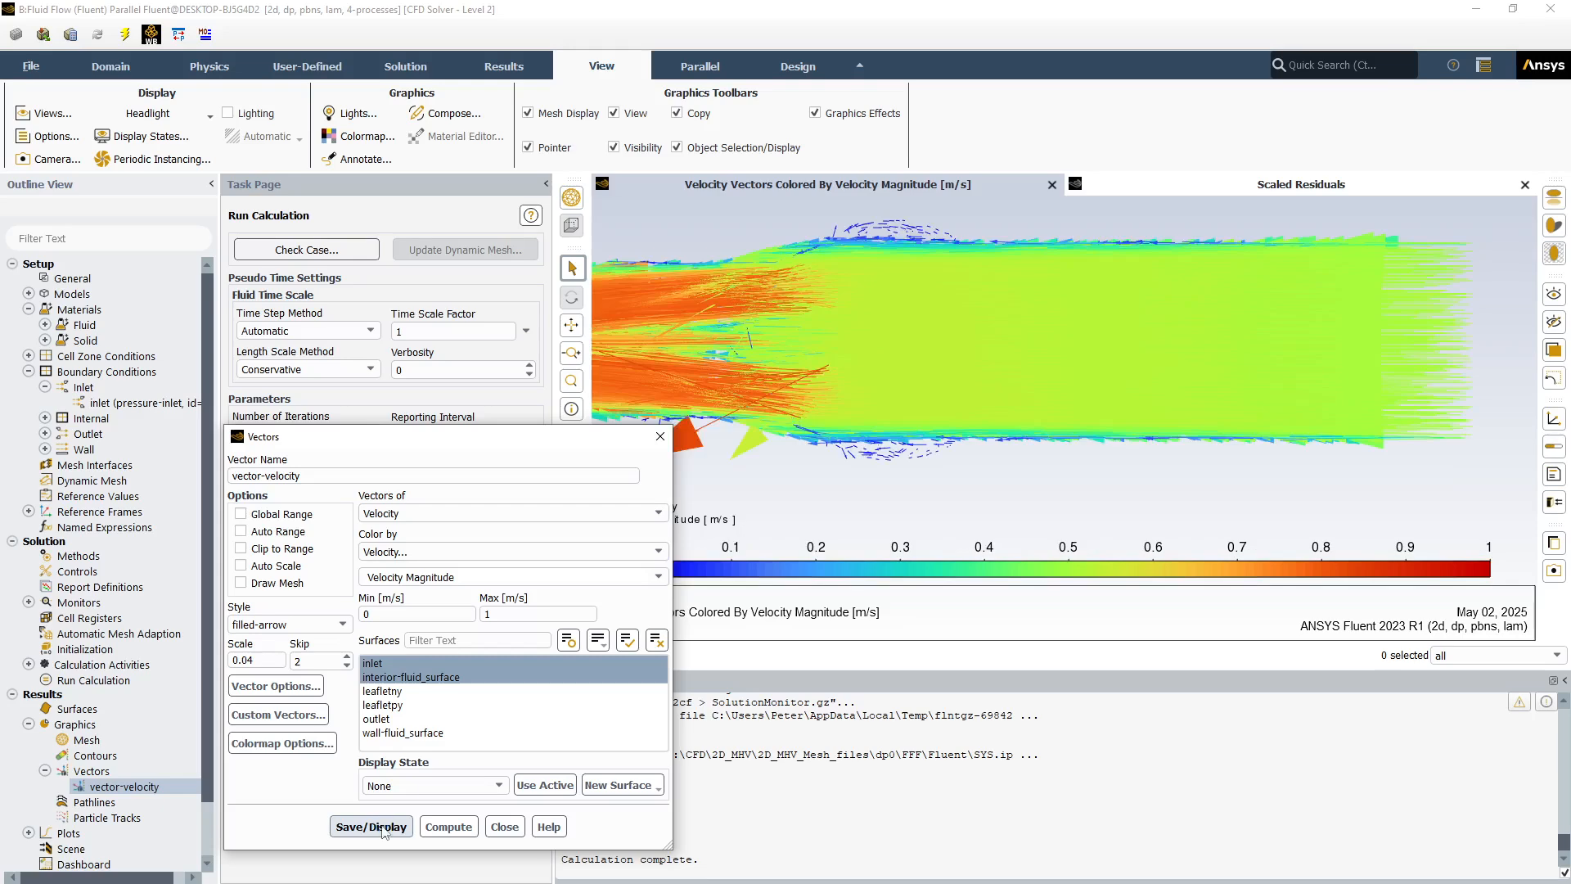
# Reduce the vector scale to 0.004 and redisplay the plot.
pyautogui.click(251, 660)
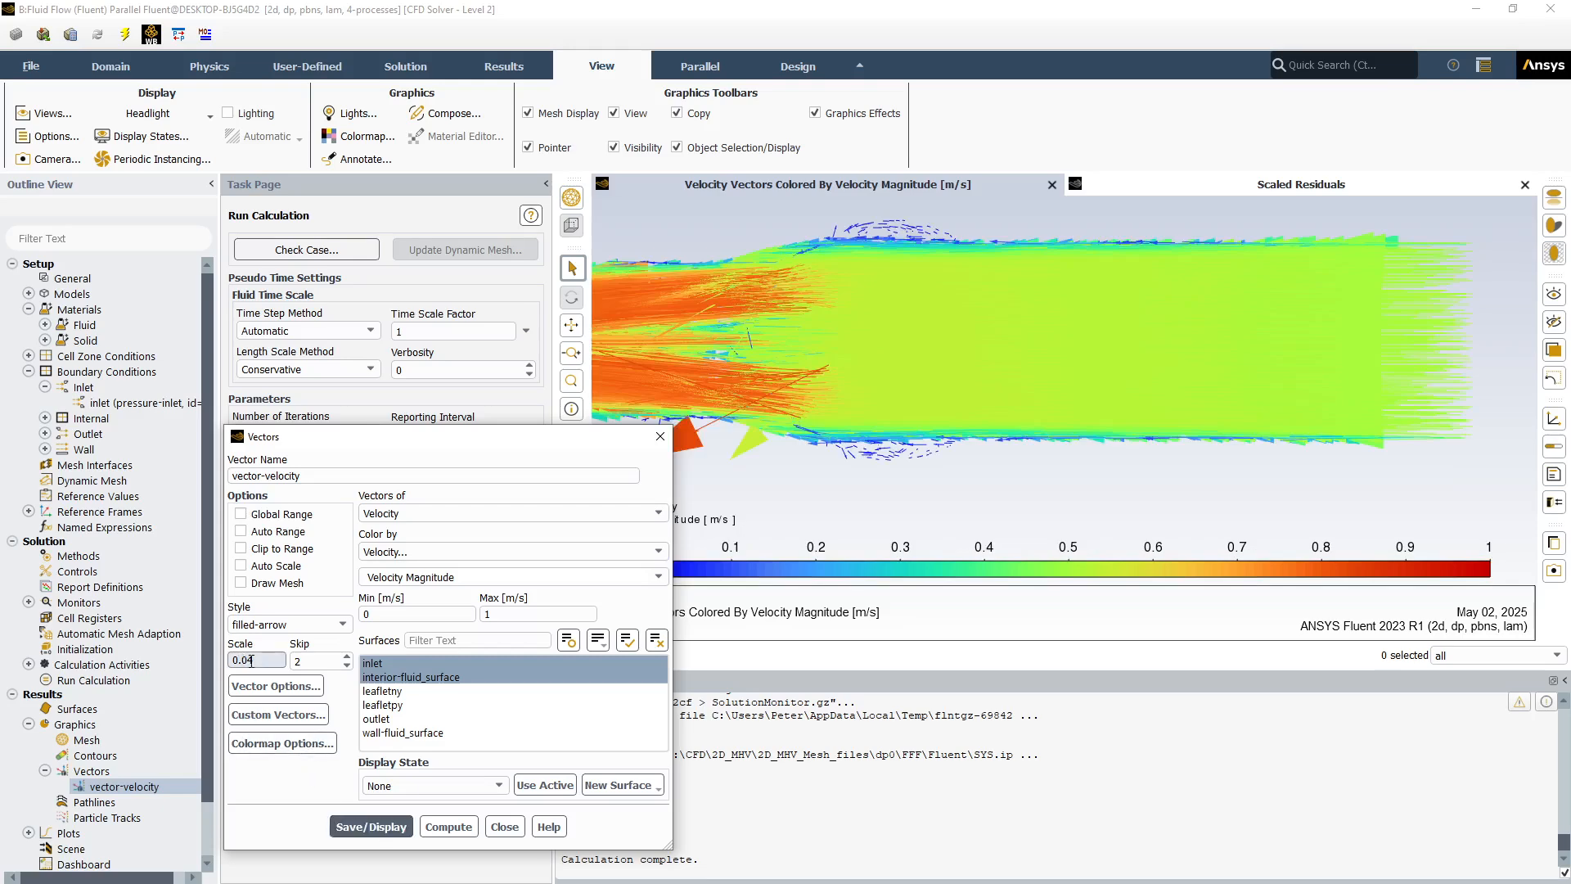
pyautogui.write('0')
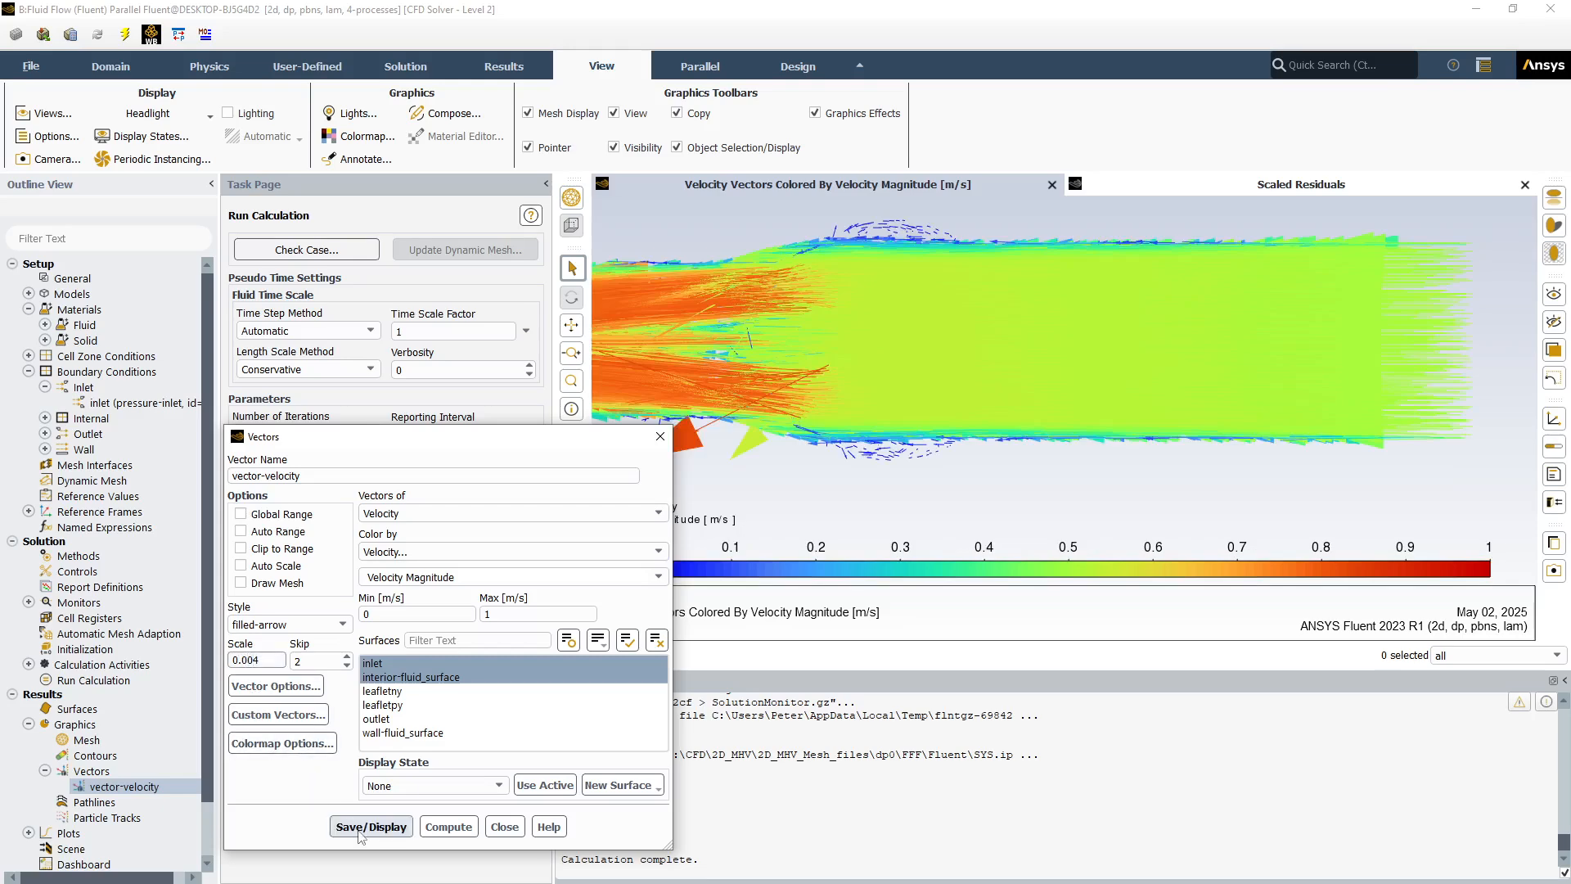
pyautogui.click(357, 829)
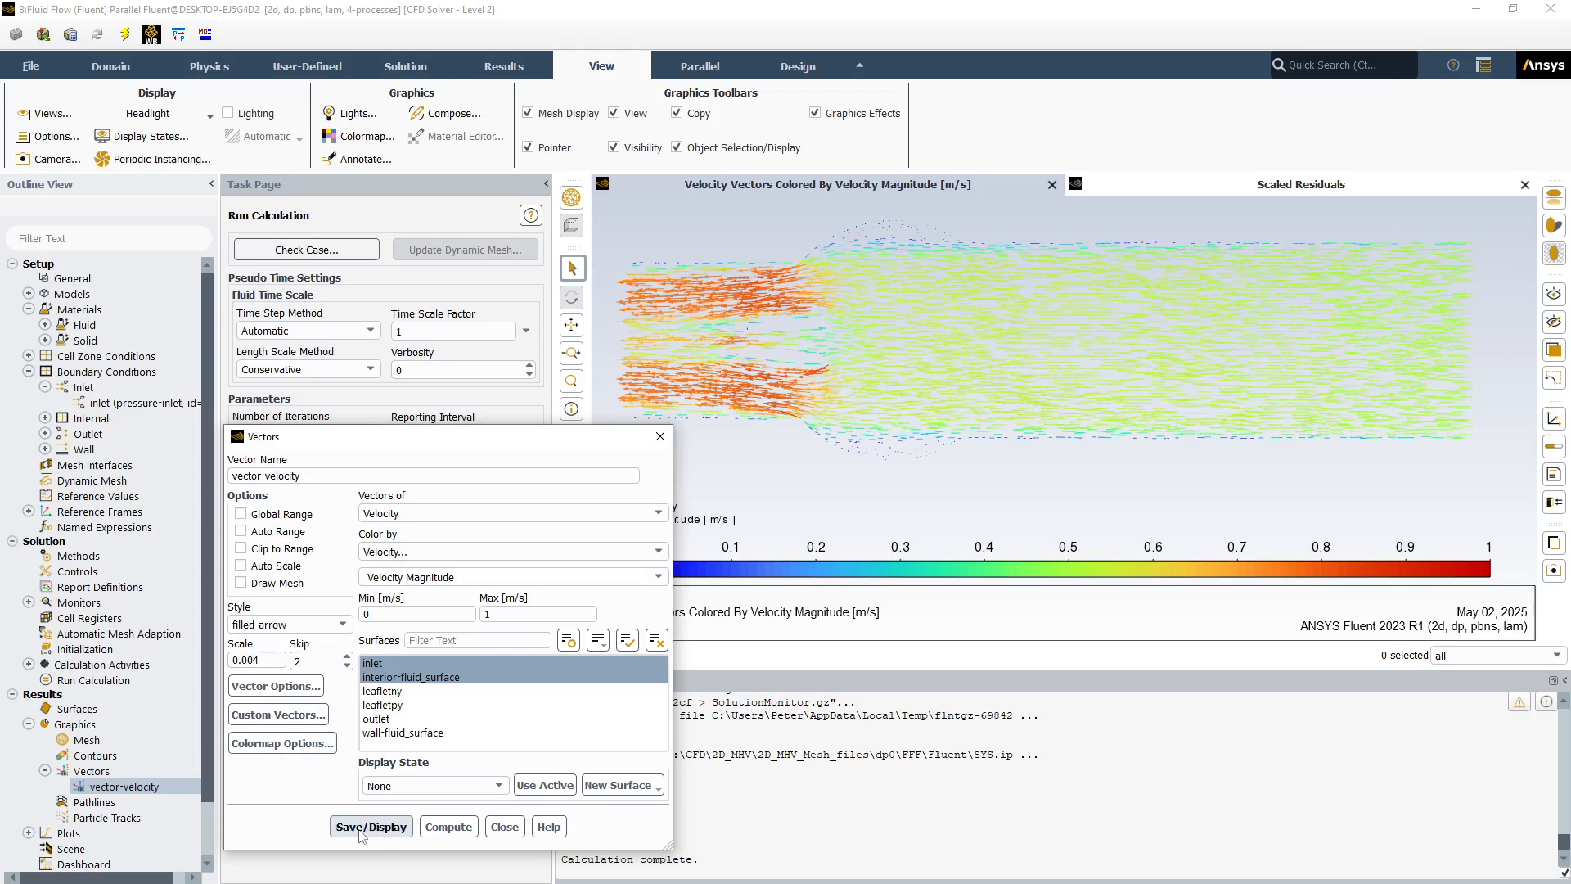
# Save and display the velocity vector plot again and close its settings.
pyautogui.click(368, 830)
pyautogui.click(497, 829)
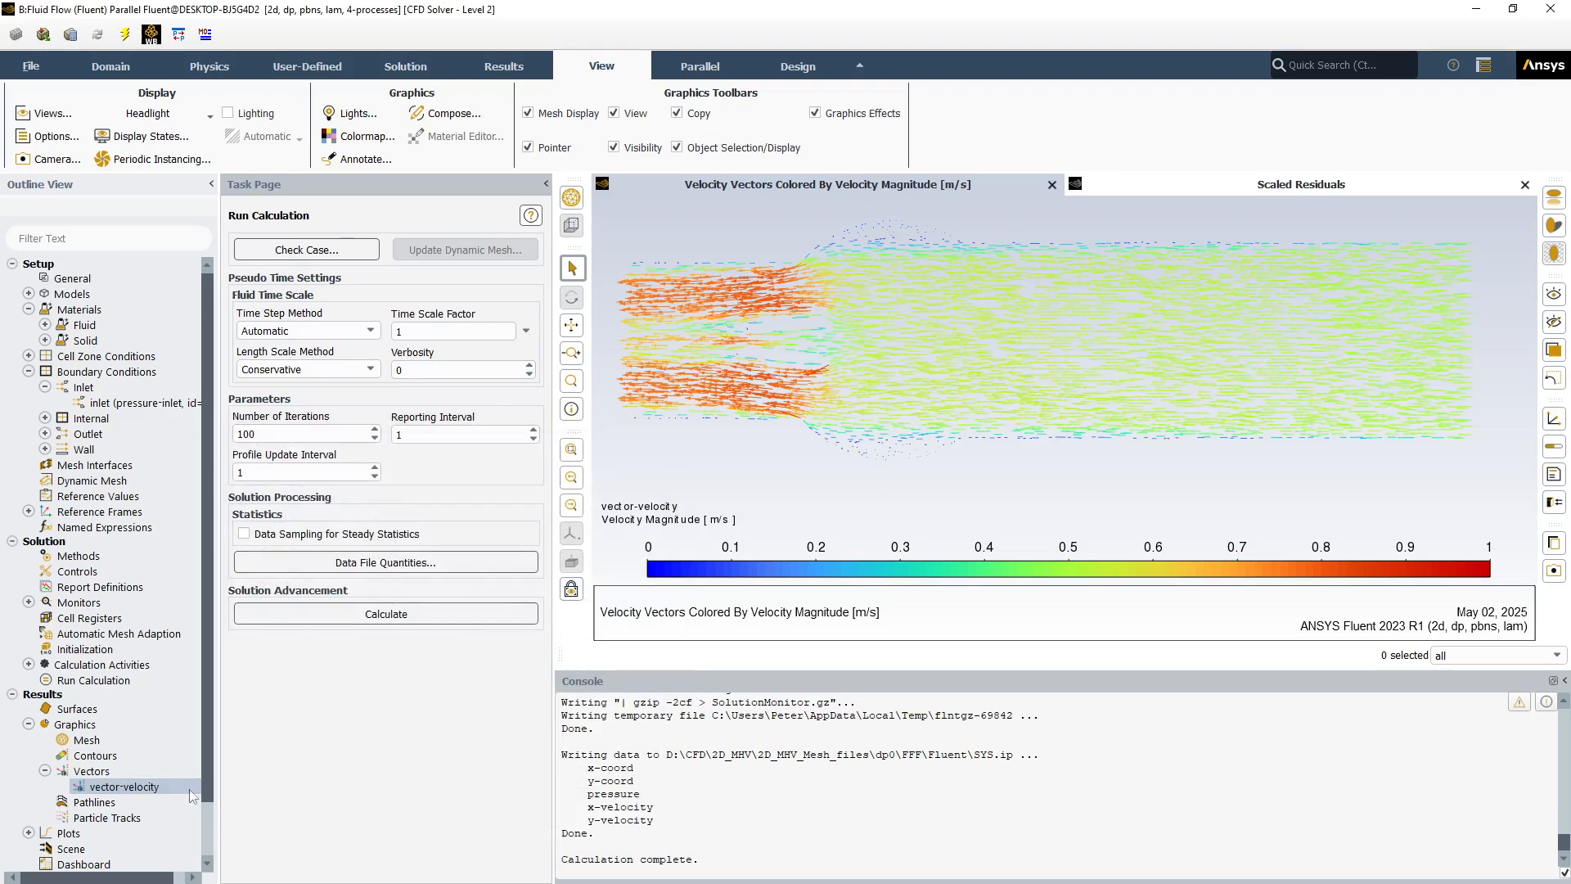
# Create the mesh plot mesh-1 showing only edges on all surfaces except interior-fluid_surface, display it and close its settings.
pyautogui.moveTo(204, 781); pyautogui.dragTo(211, 866)
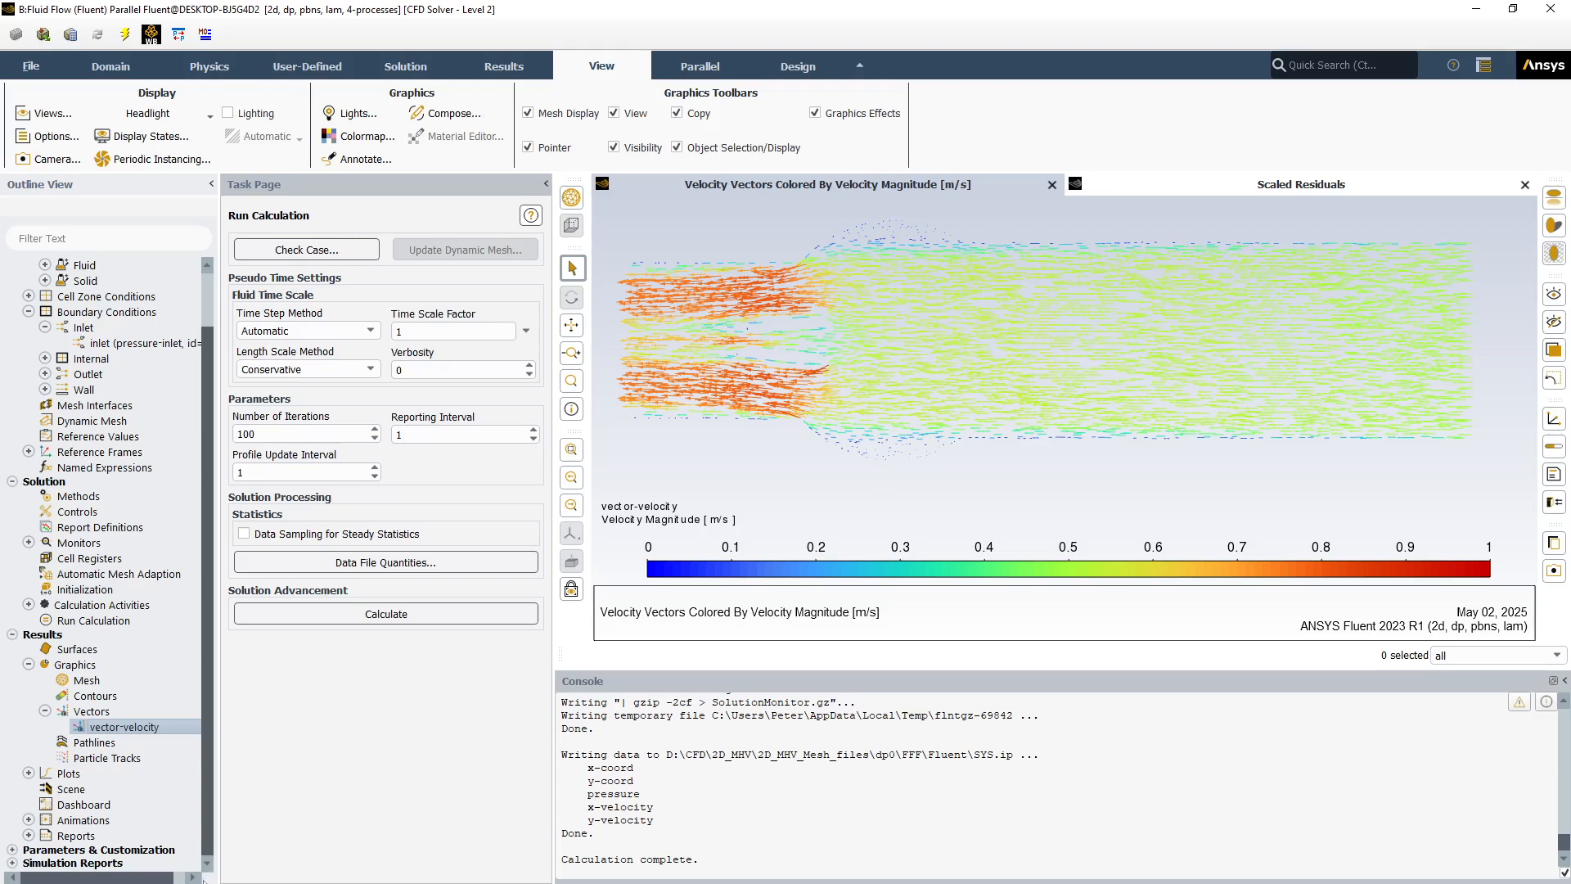
pyautogui.click(72, 682)
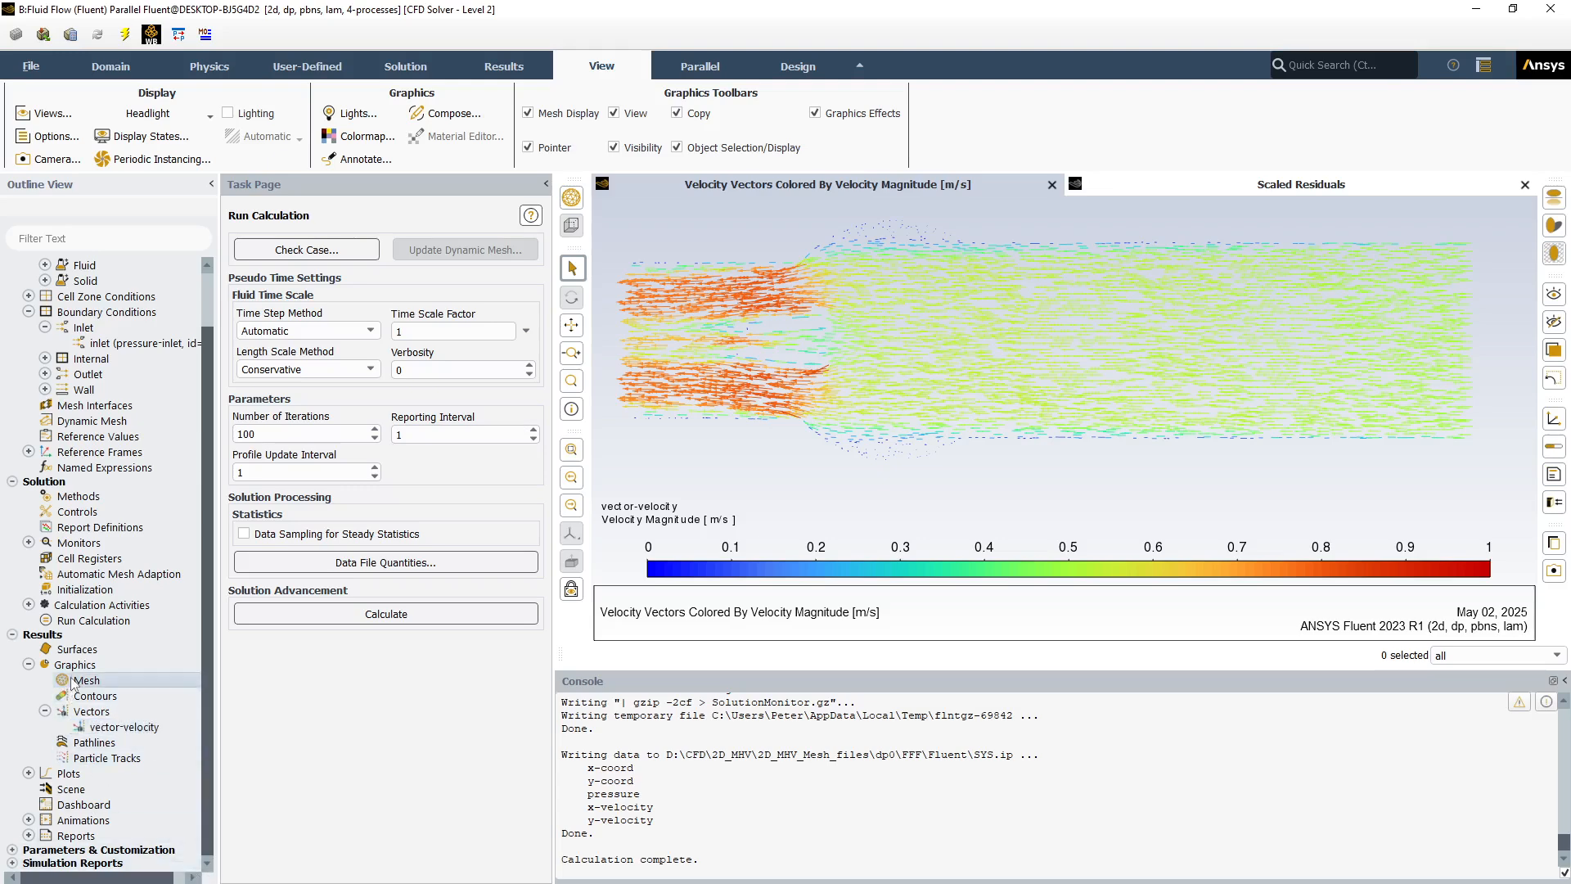
pyautogui.doubleClick(72, 683)
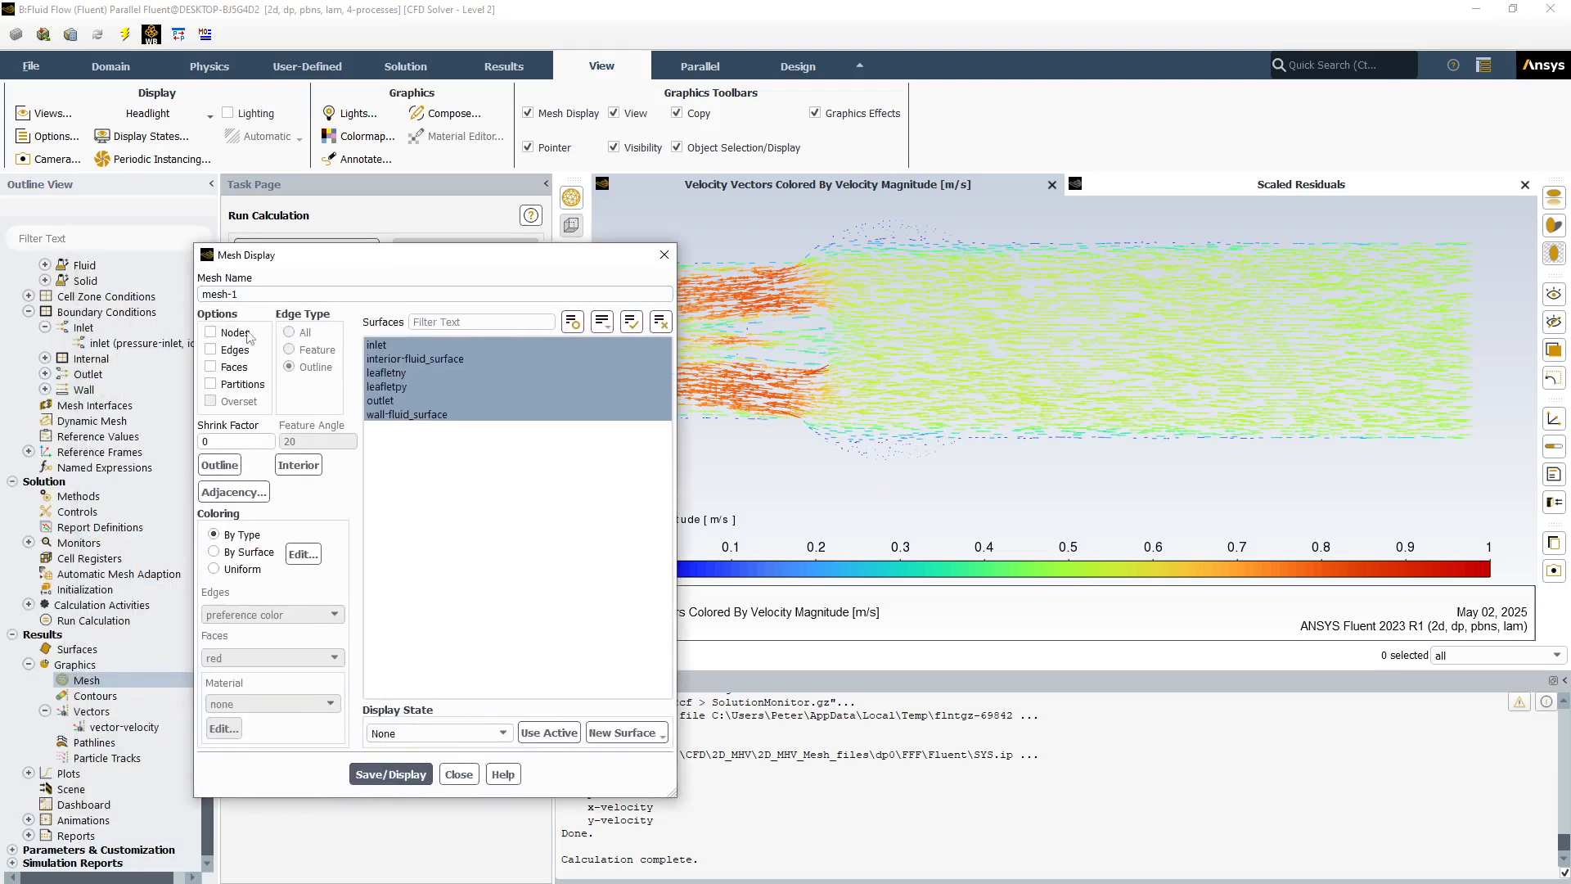
pyautogui.click(212, 352)
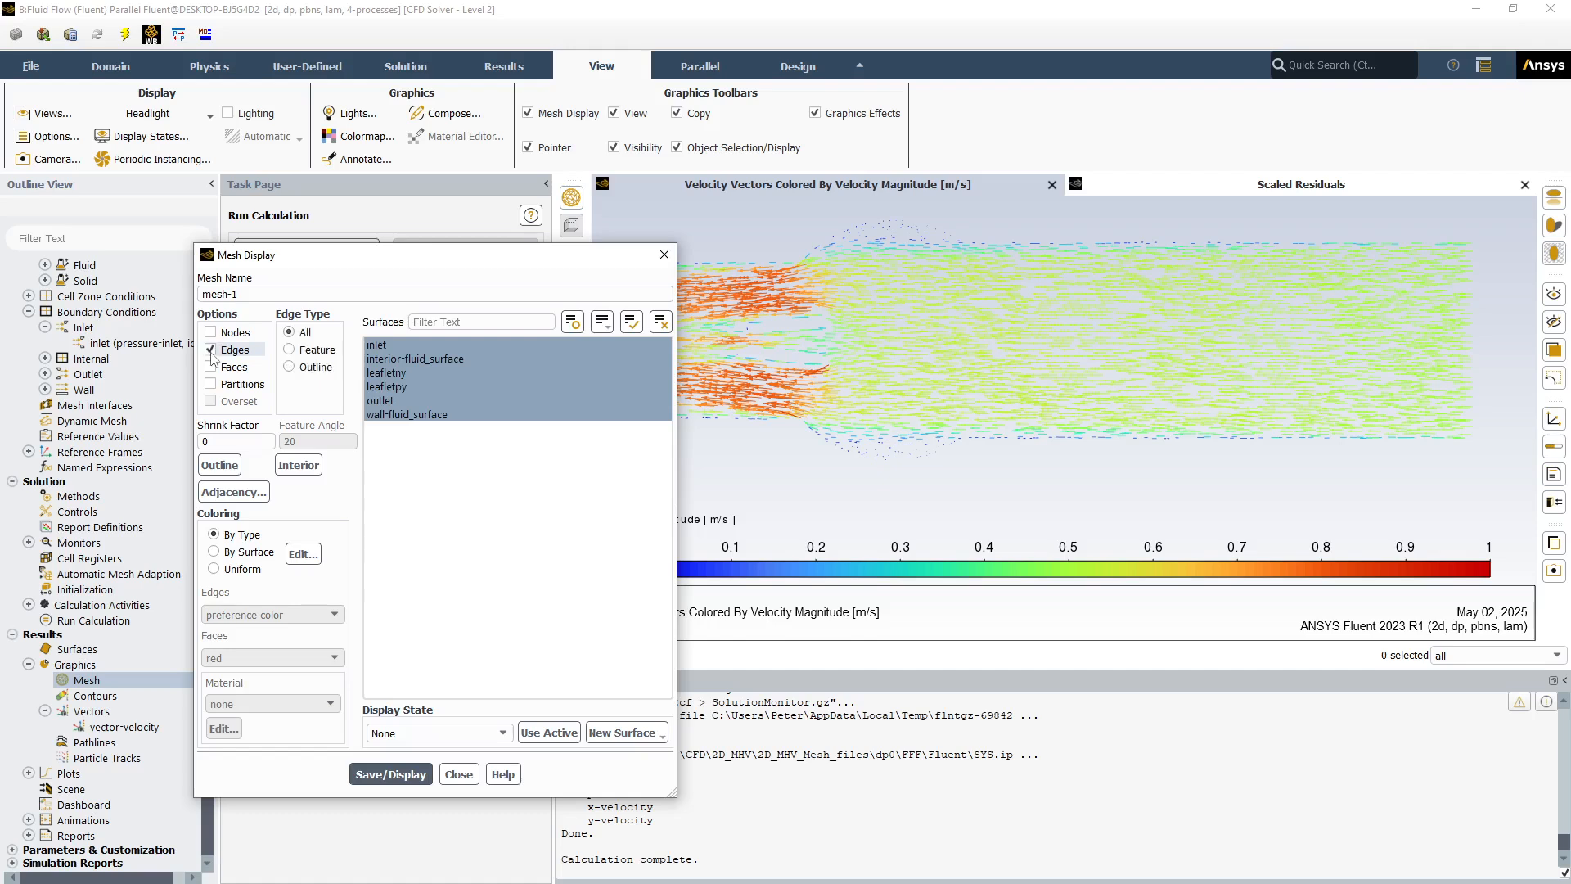
pyautogui.click(373, 361)
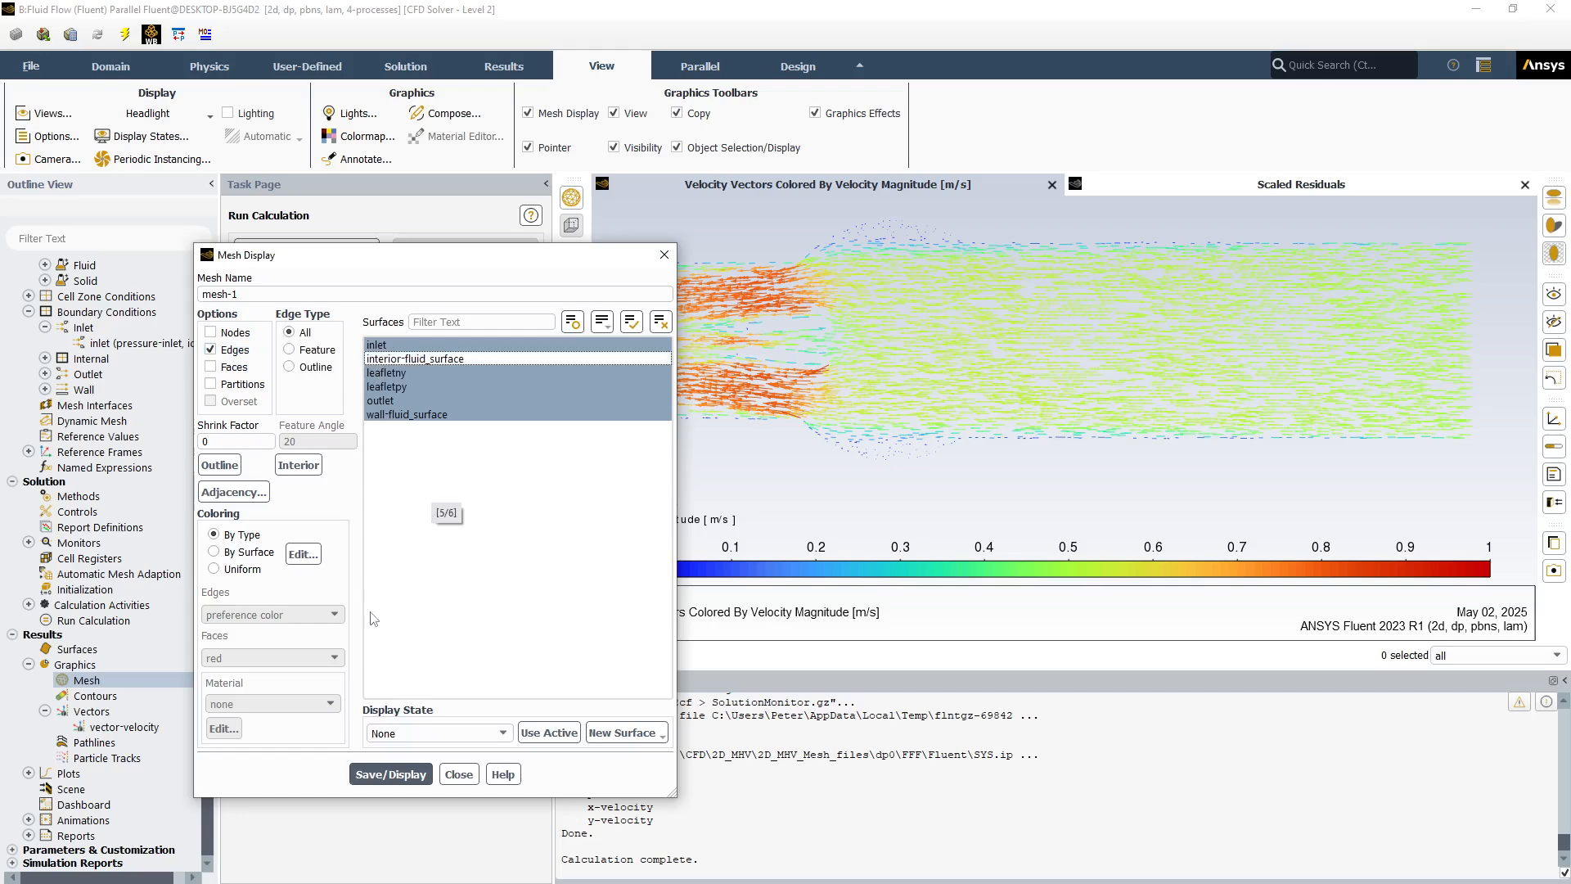
pyautogui.click(390, 780)
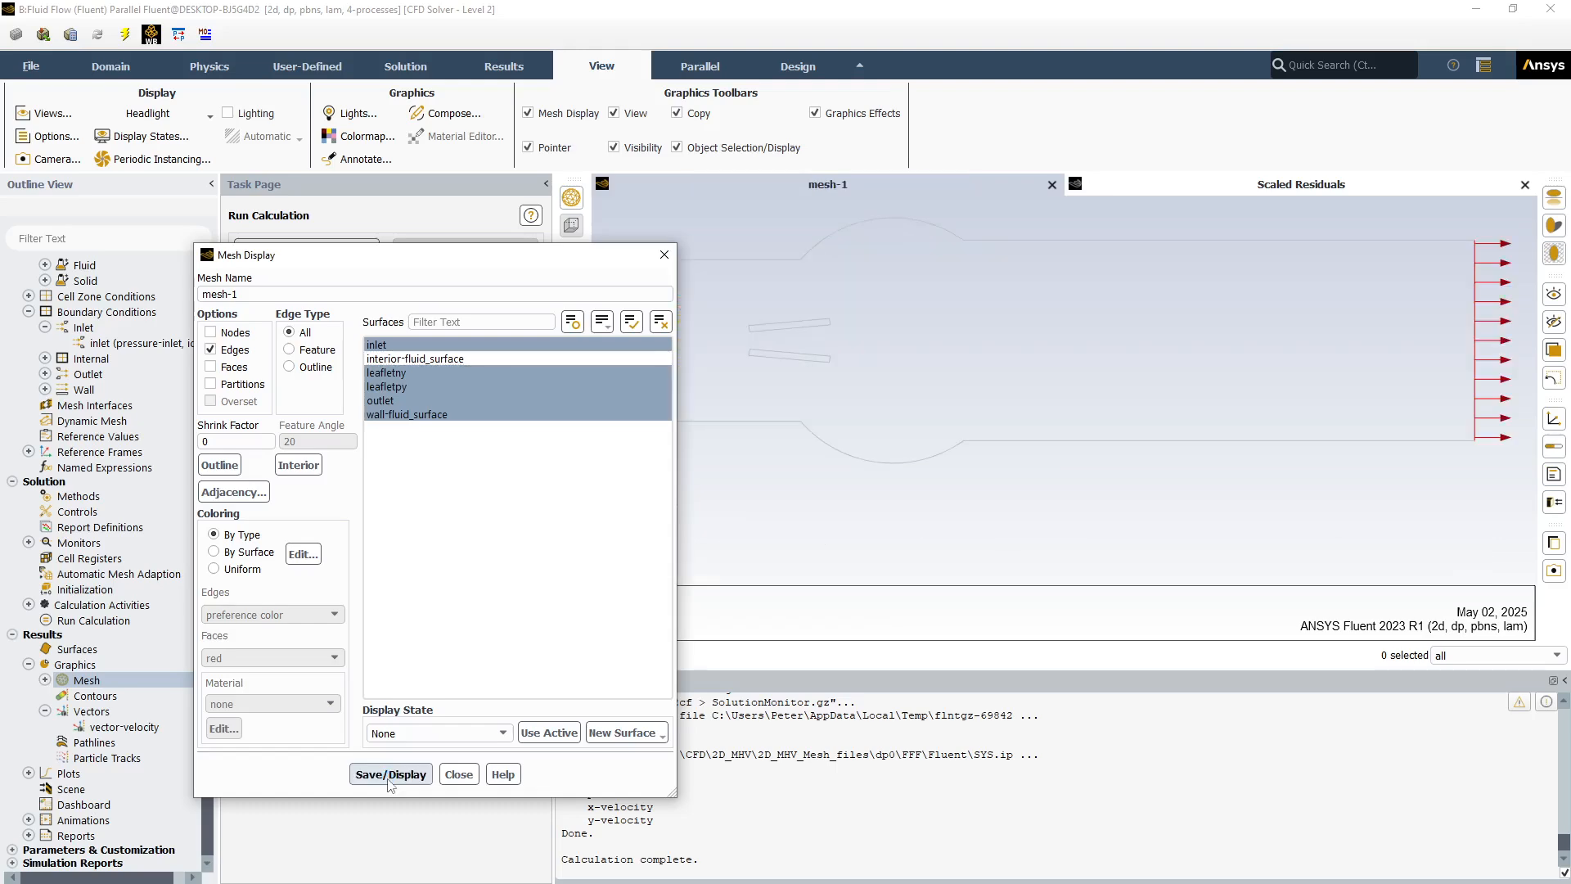
pyautogui.click(458, 774)
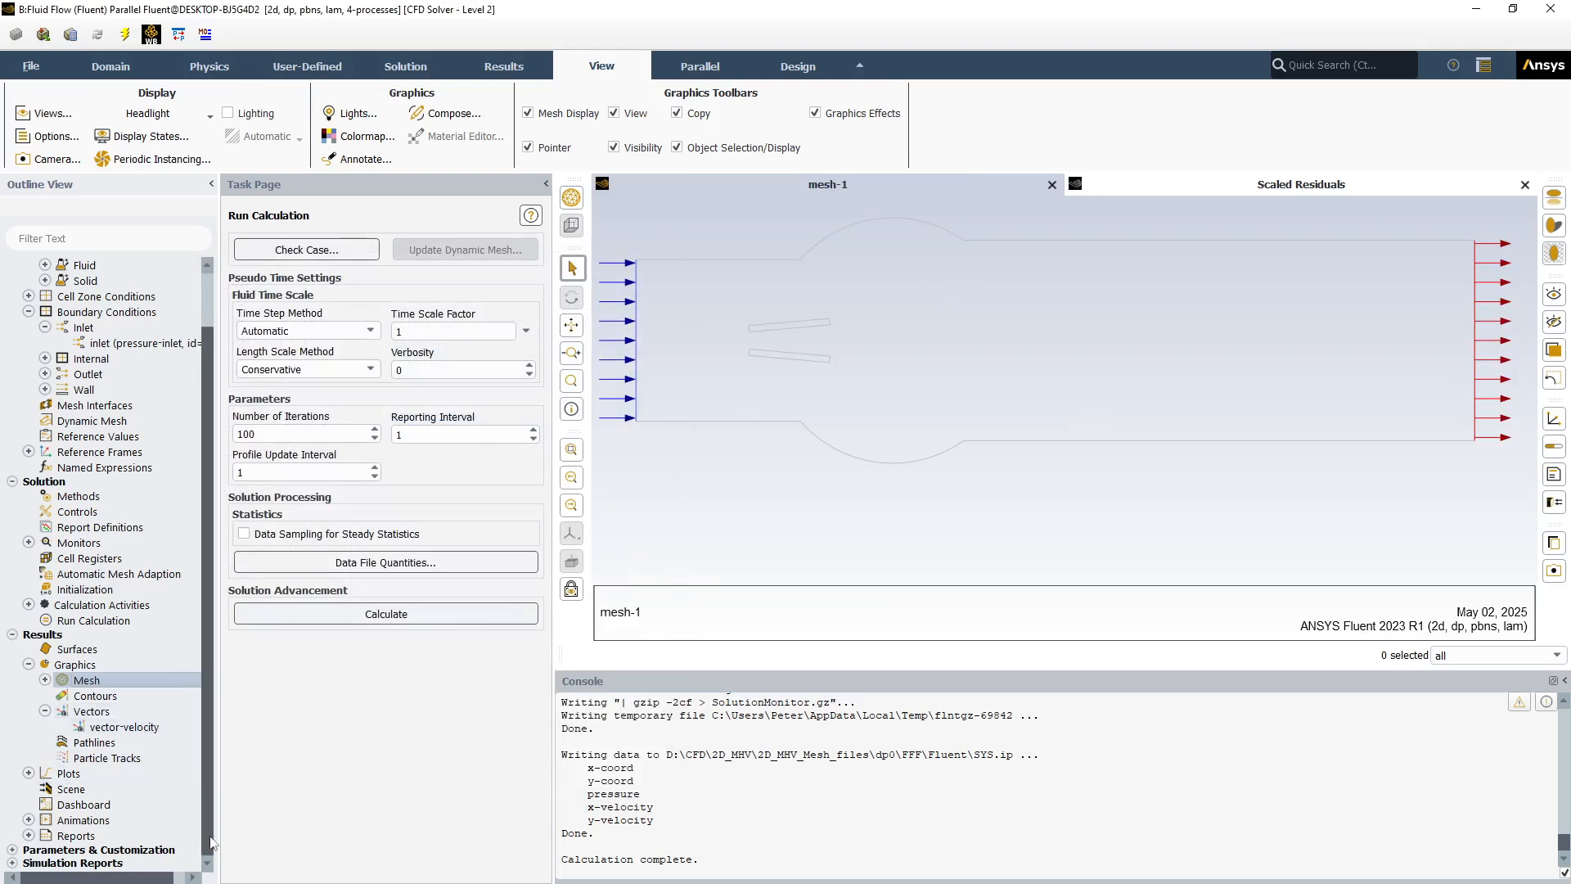
# Create the scene scene-1 combining vector-velocity and mesh-1, and save it.
pyautogui.doubleClick(58, 792)
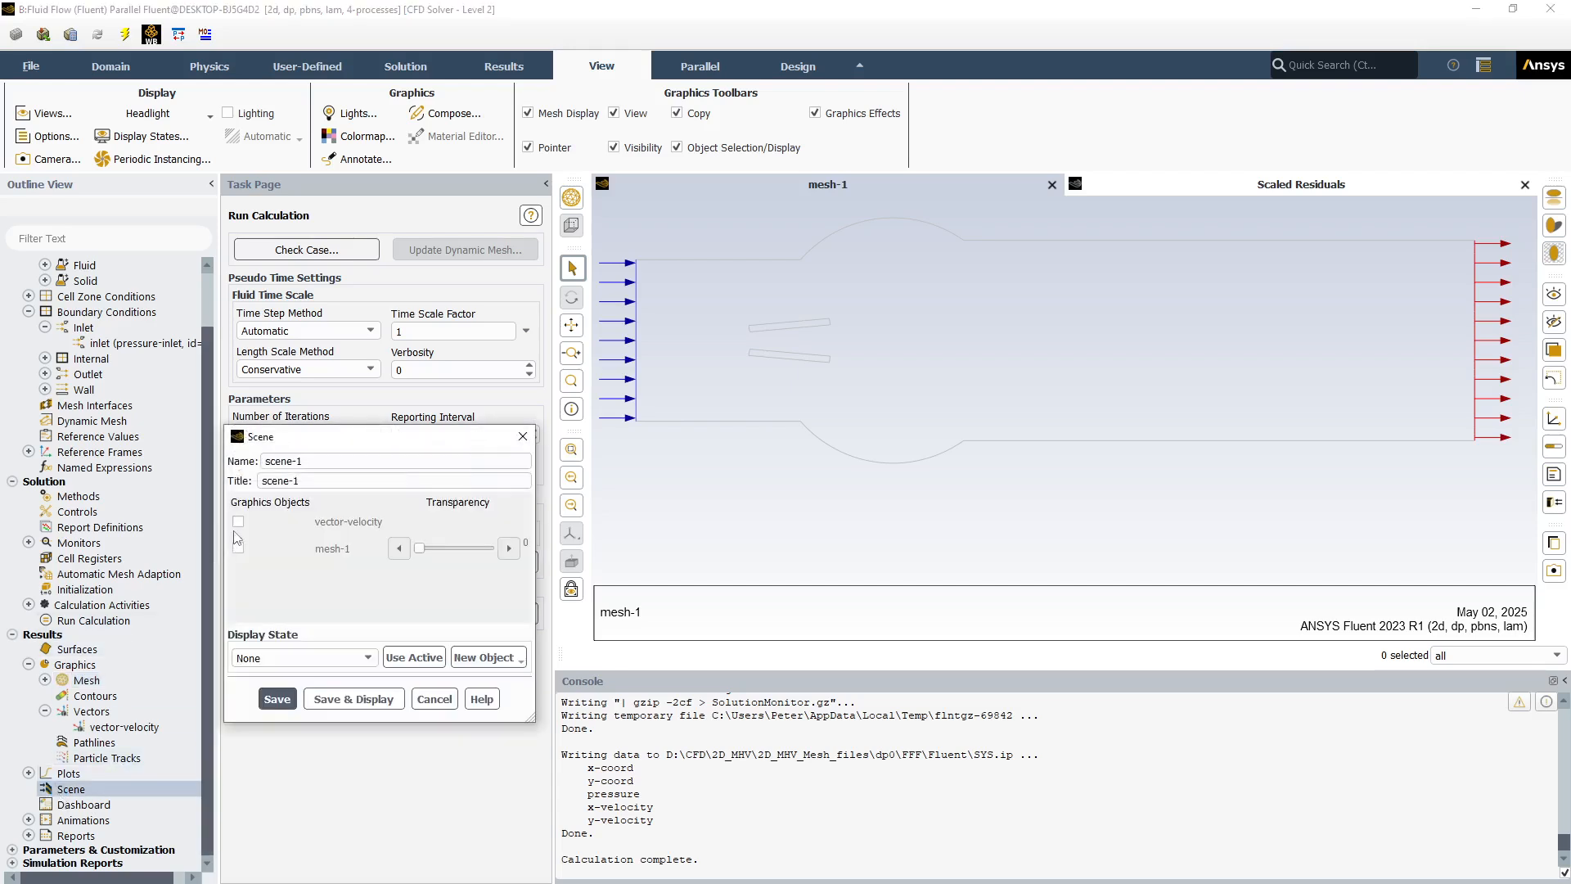
pyautogui.click(237, 523)
pyautogui.click(238, 548)
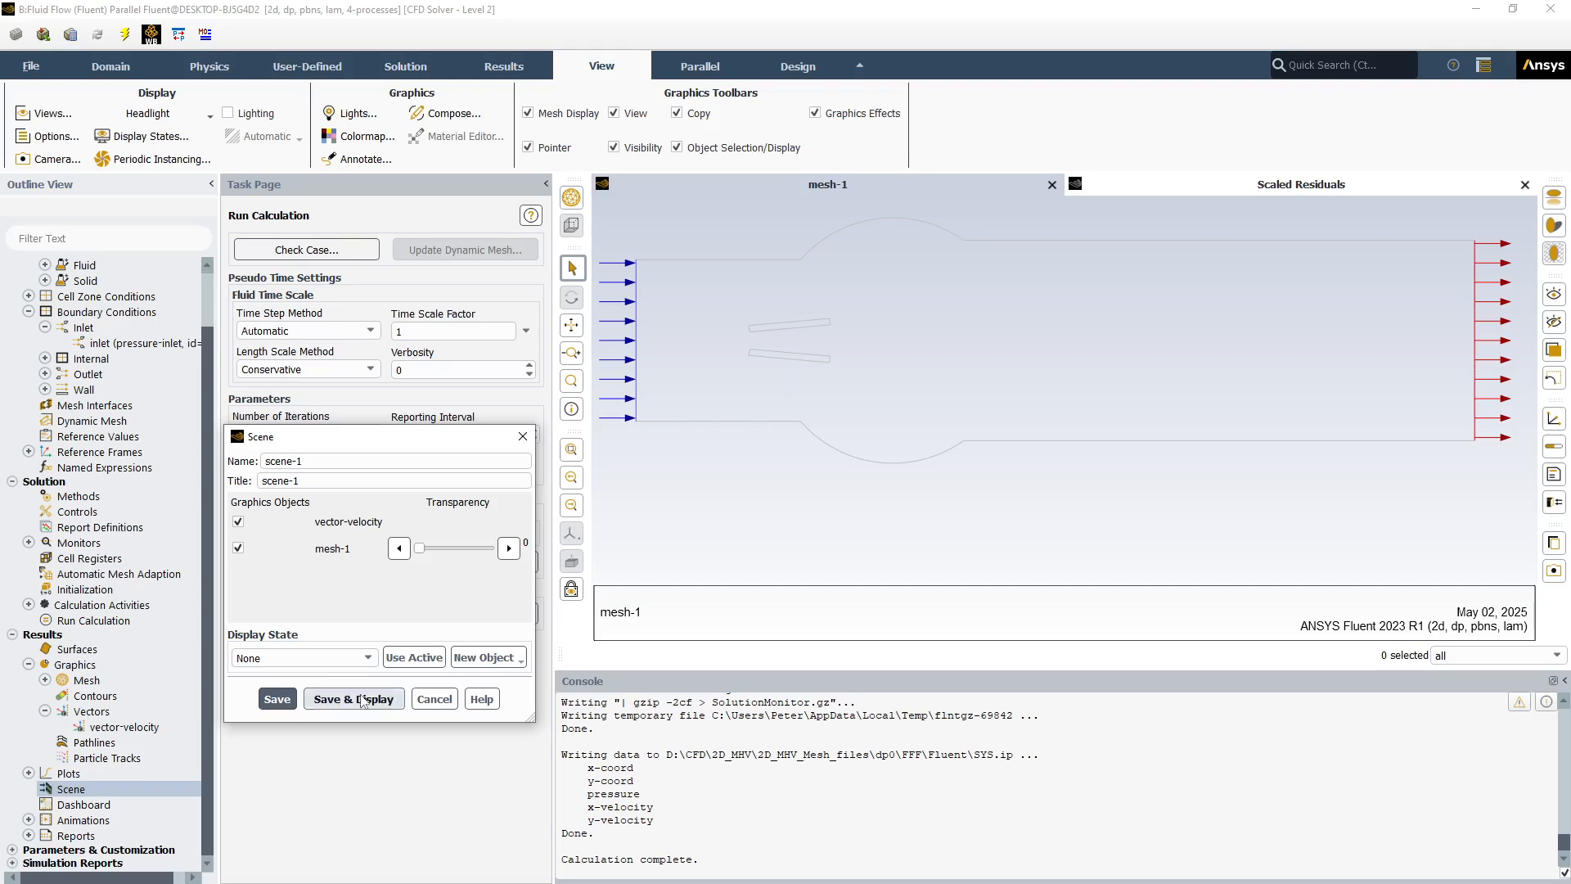
pyautogui.click(278, 700)
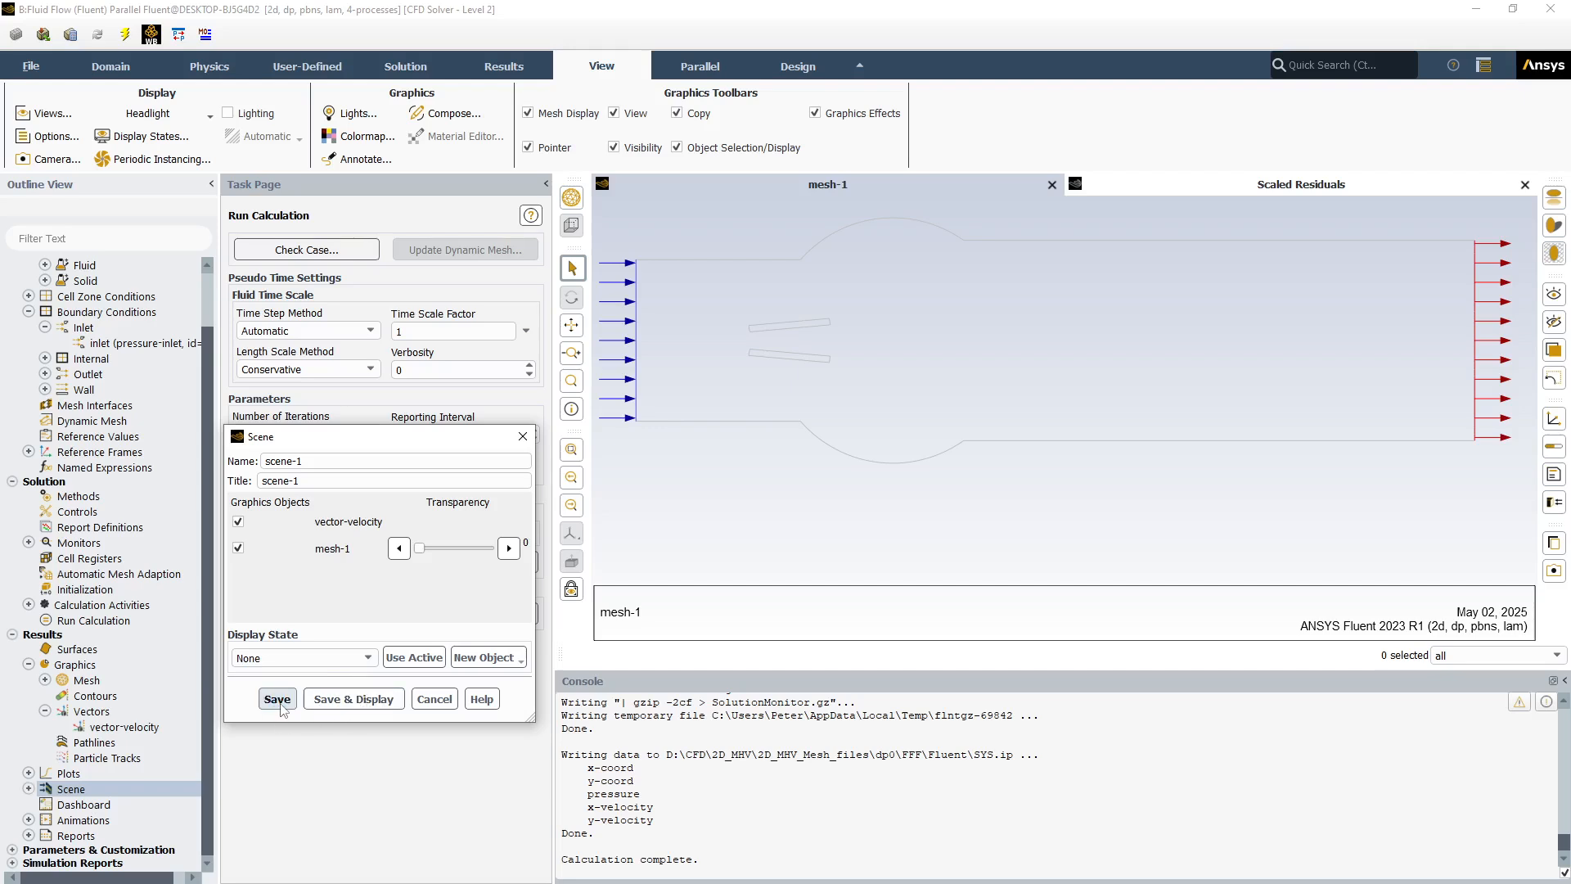
pyautogui.click(435, 700)
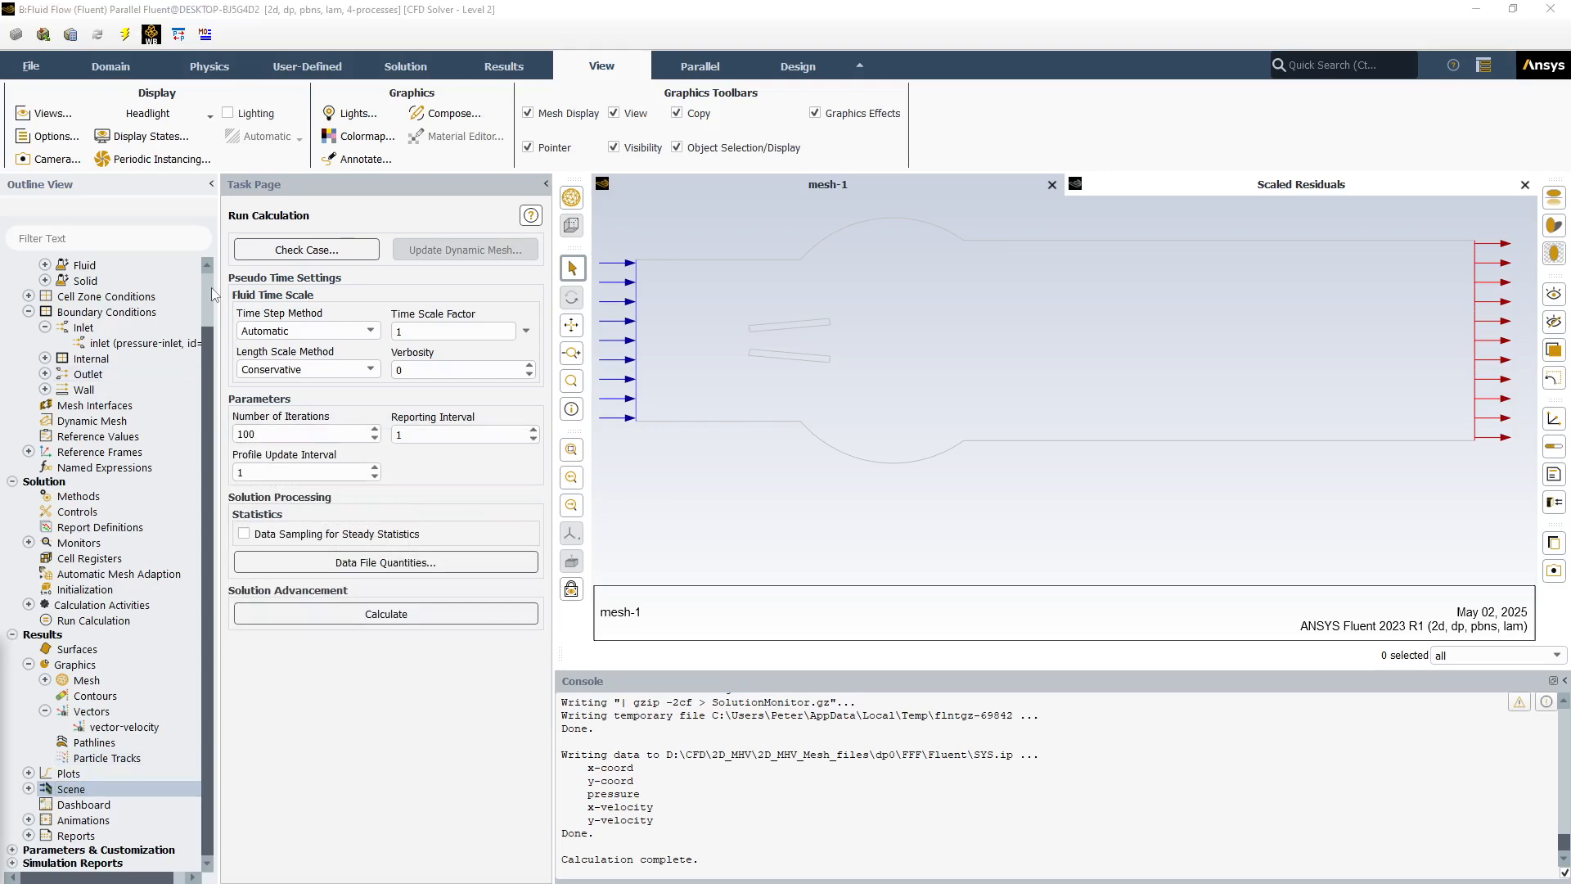
# Switch the general solver time setting to transient.
pyautogui.scroll(2, 204, 288)
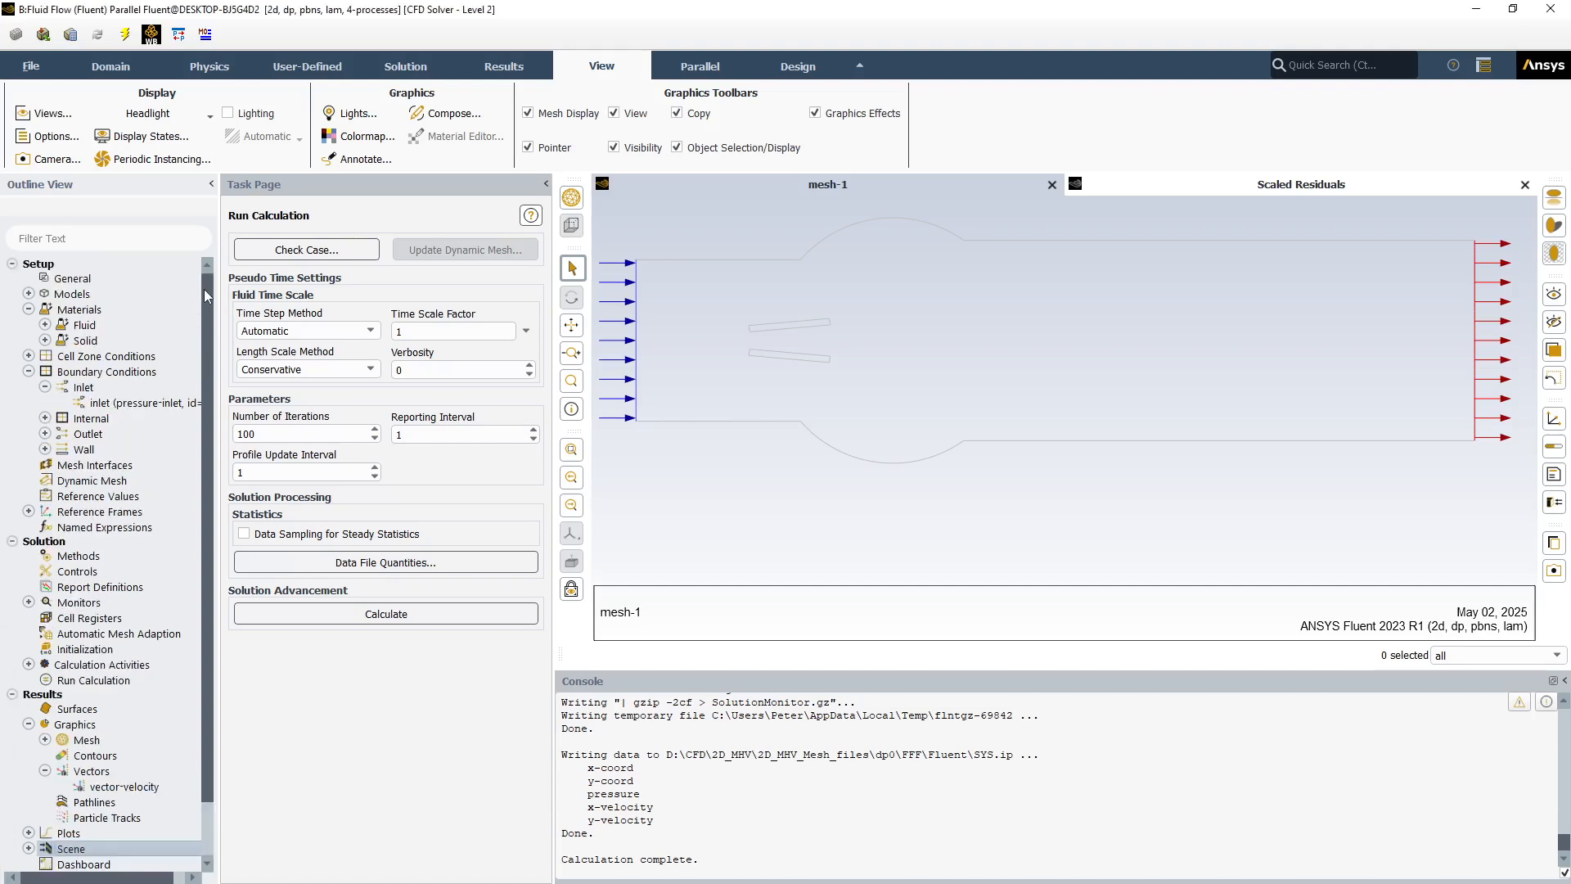
pyautogui.click(80, 283)
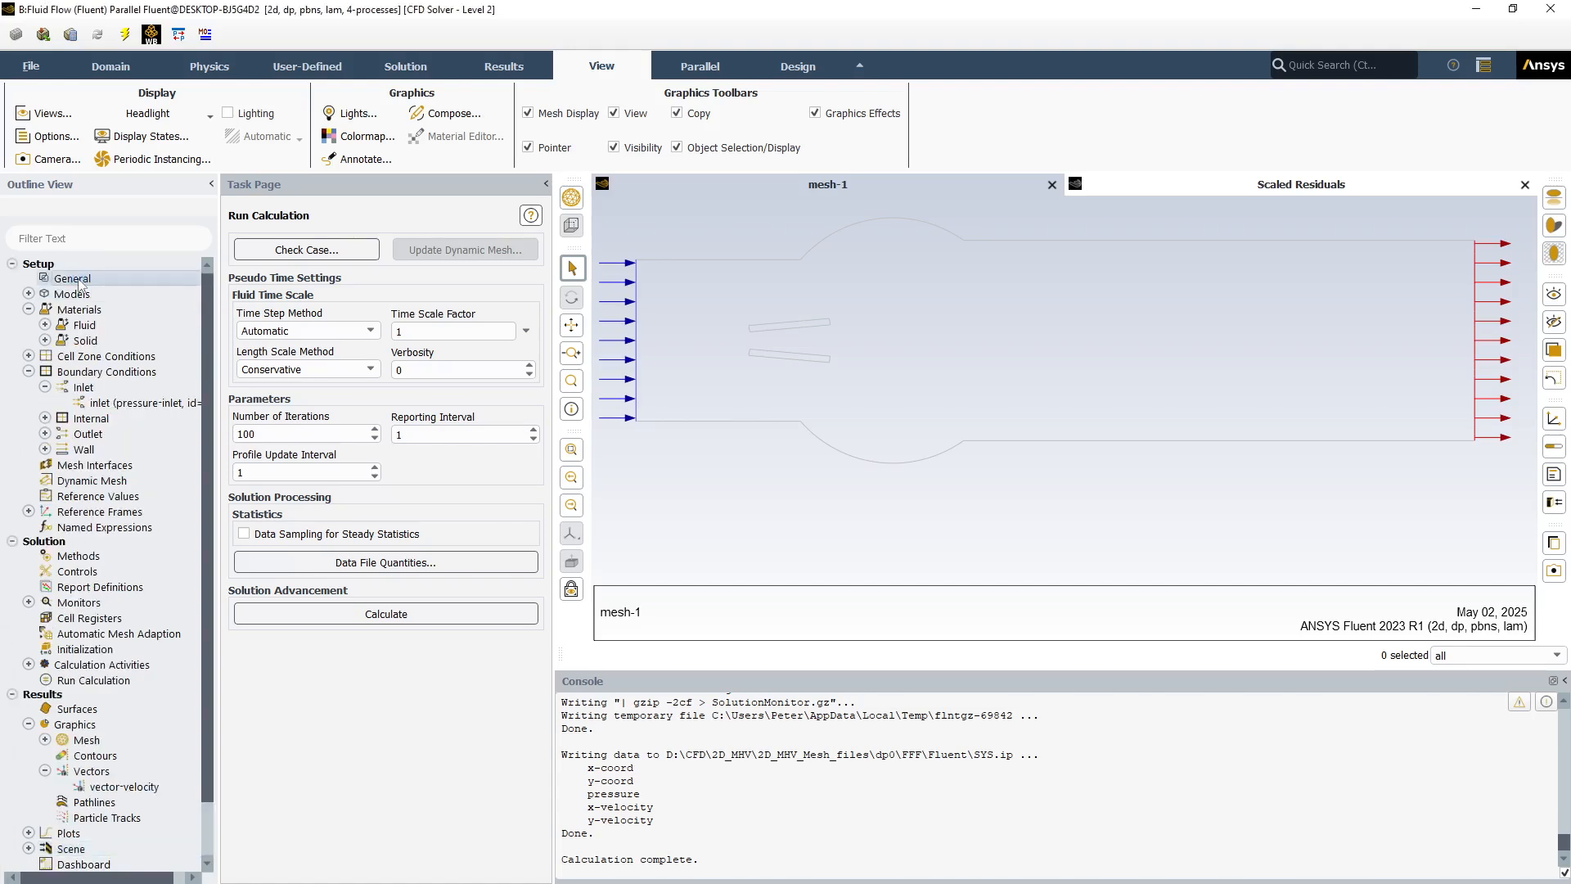
pyautogui.doubleClick(80, 281)
pyautogui.click(244, 446)
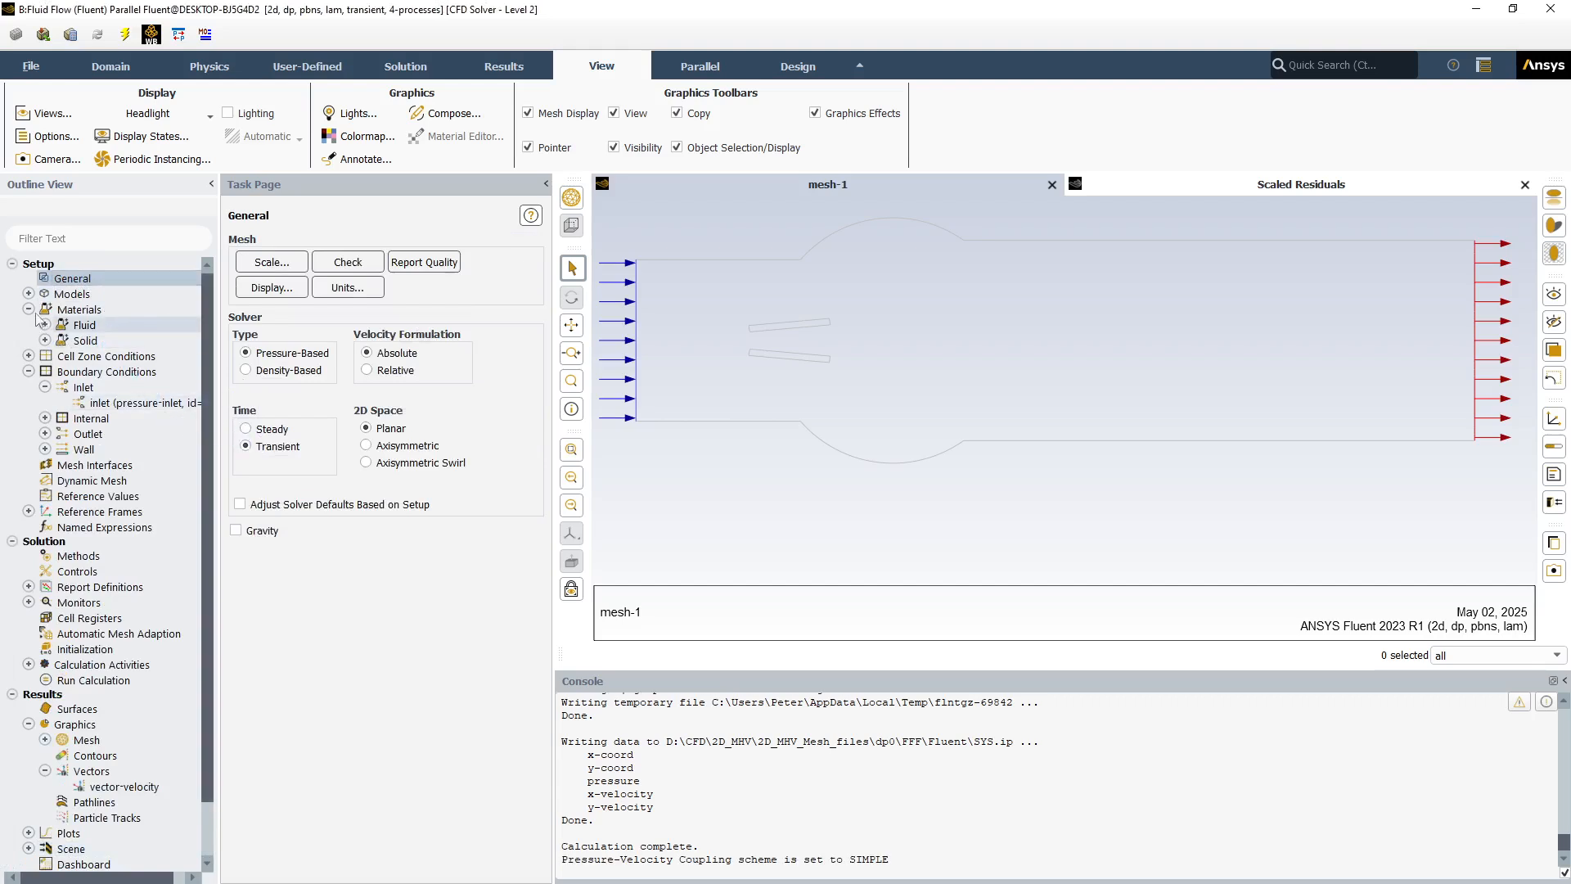
# Define the inlet's gauge total pressure with the expression -300 [kg m^-1 s^-2]*sin(6.28*t/1[s]+1.57), apply it and close the settings.
pyautogui.doubleClick(117, 403)
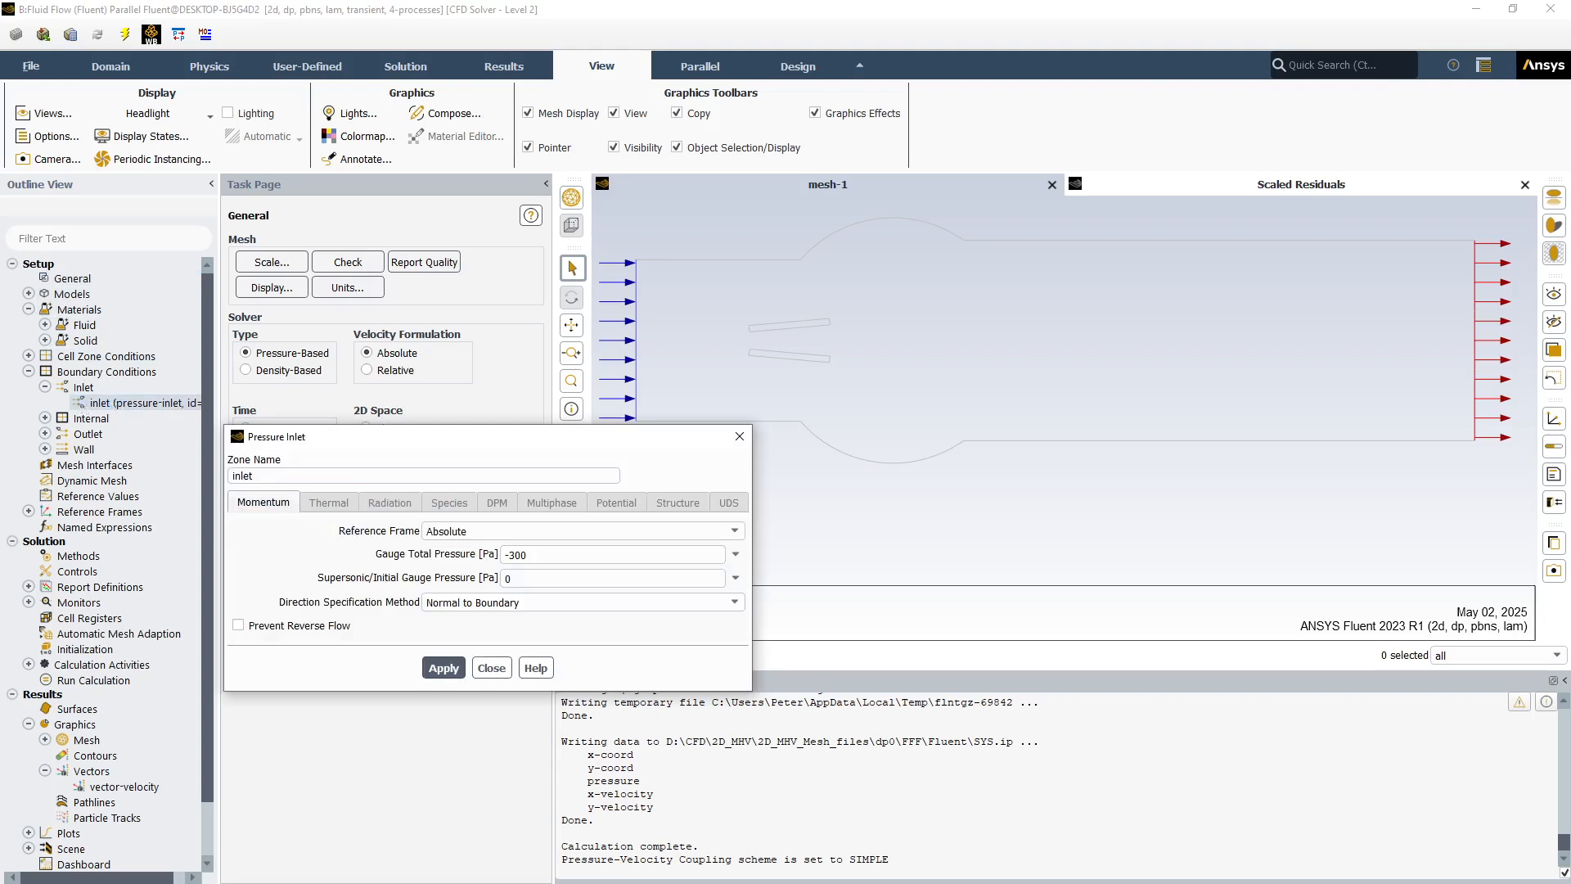
pyautogui.click(736, 554)
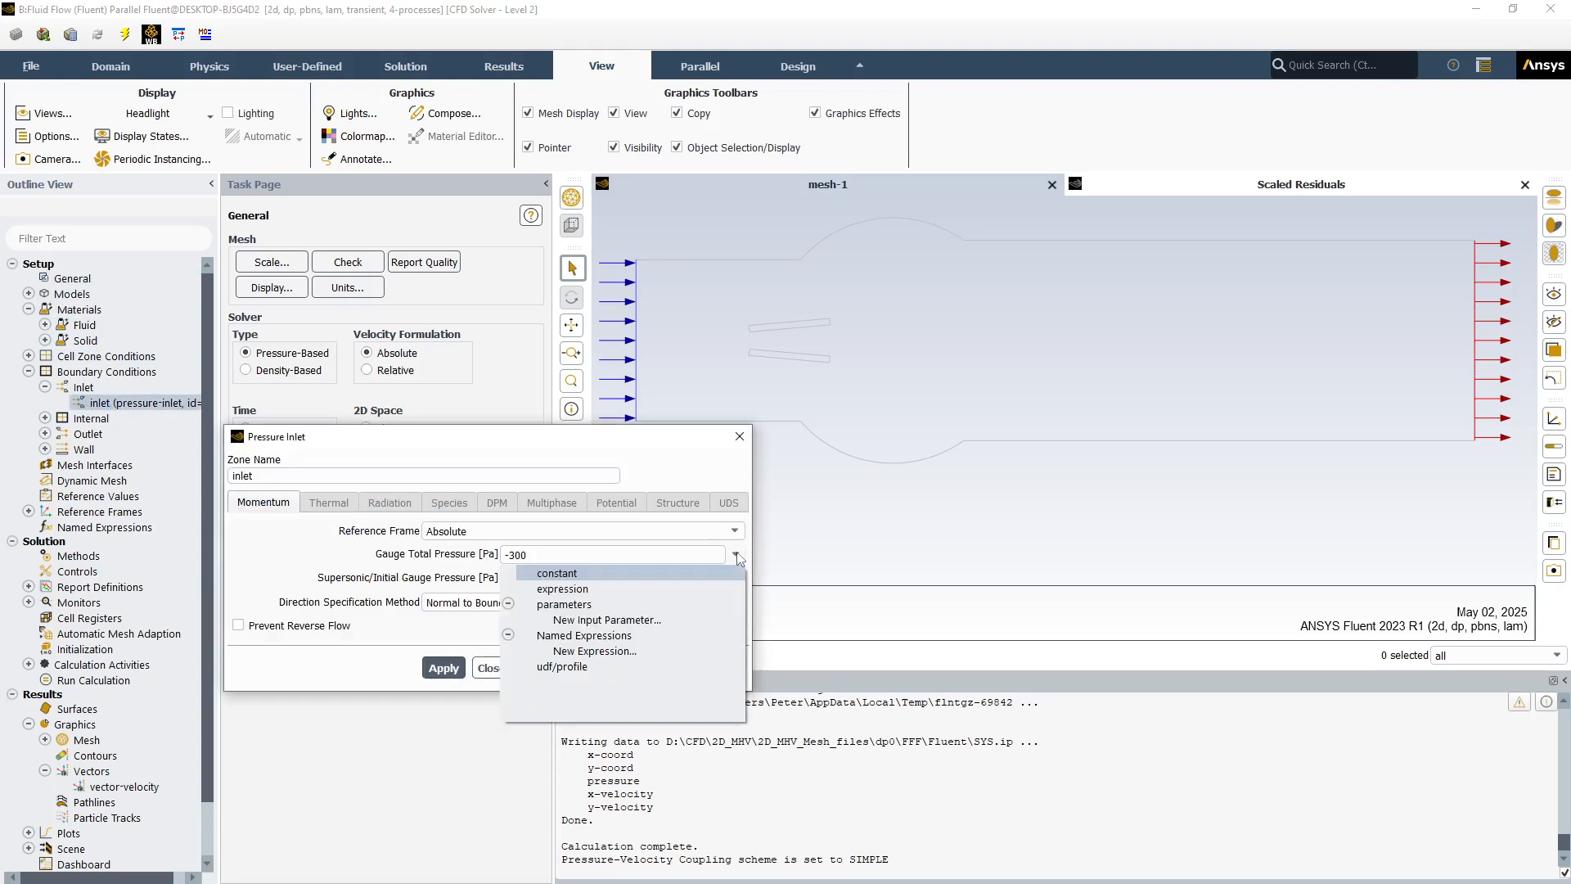
pyautogui.click(563, 588)
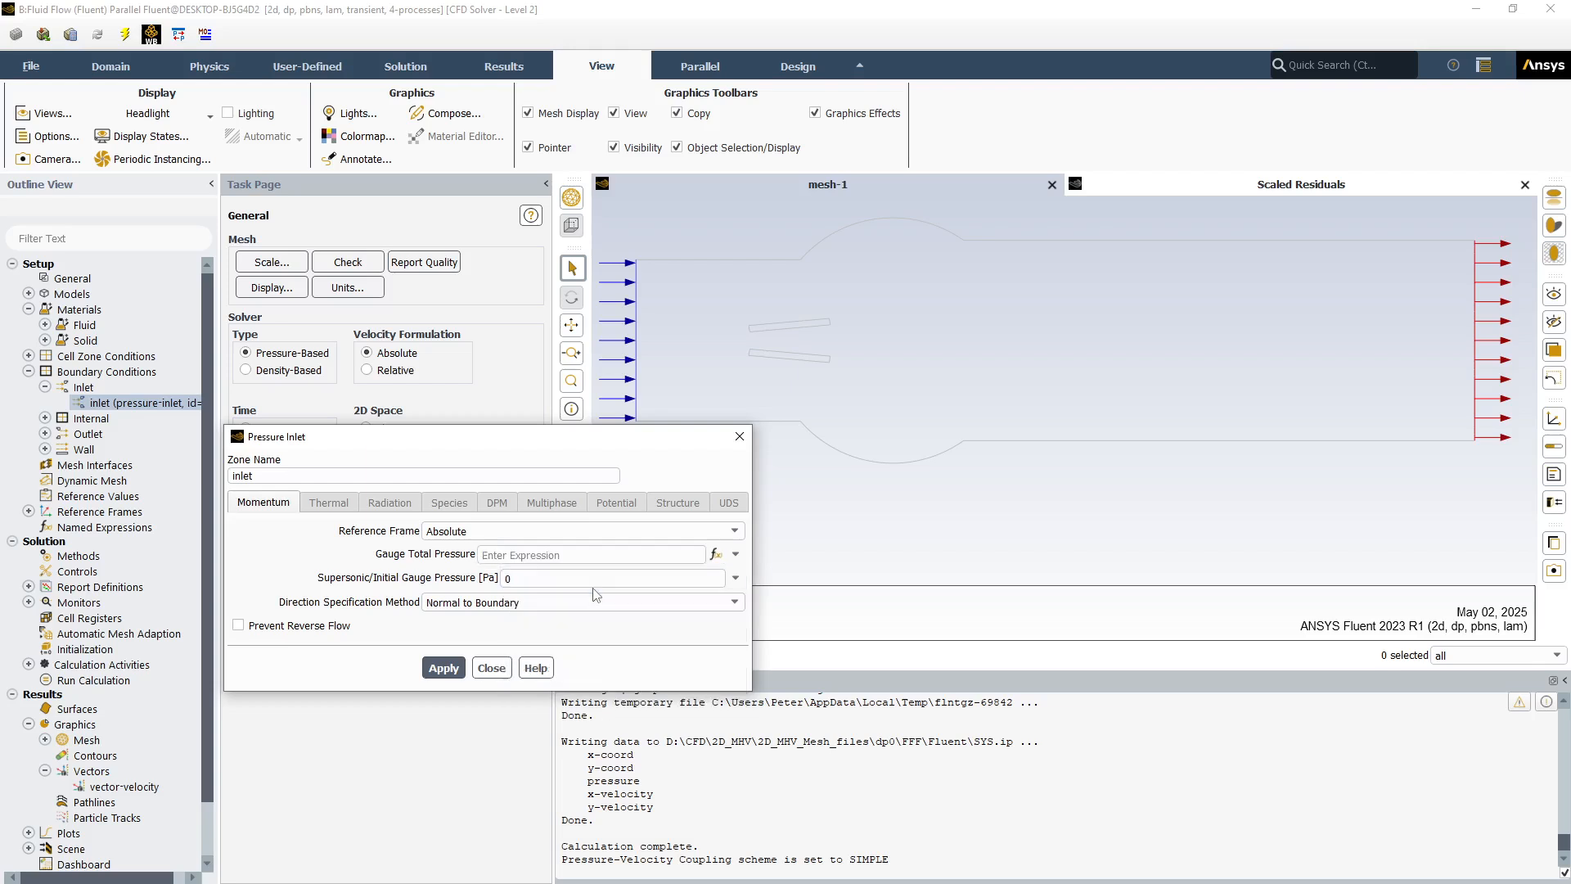
pyautogui.click(498, 557)
pyautogui.write('300 [kg m^-1 s^-2]*sin(6.28*t/1[s]+1.57)')
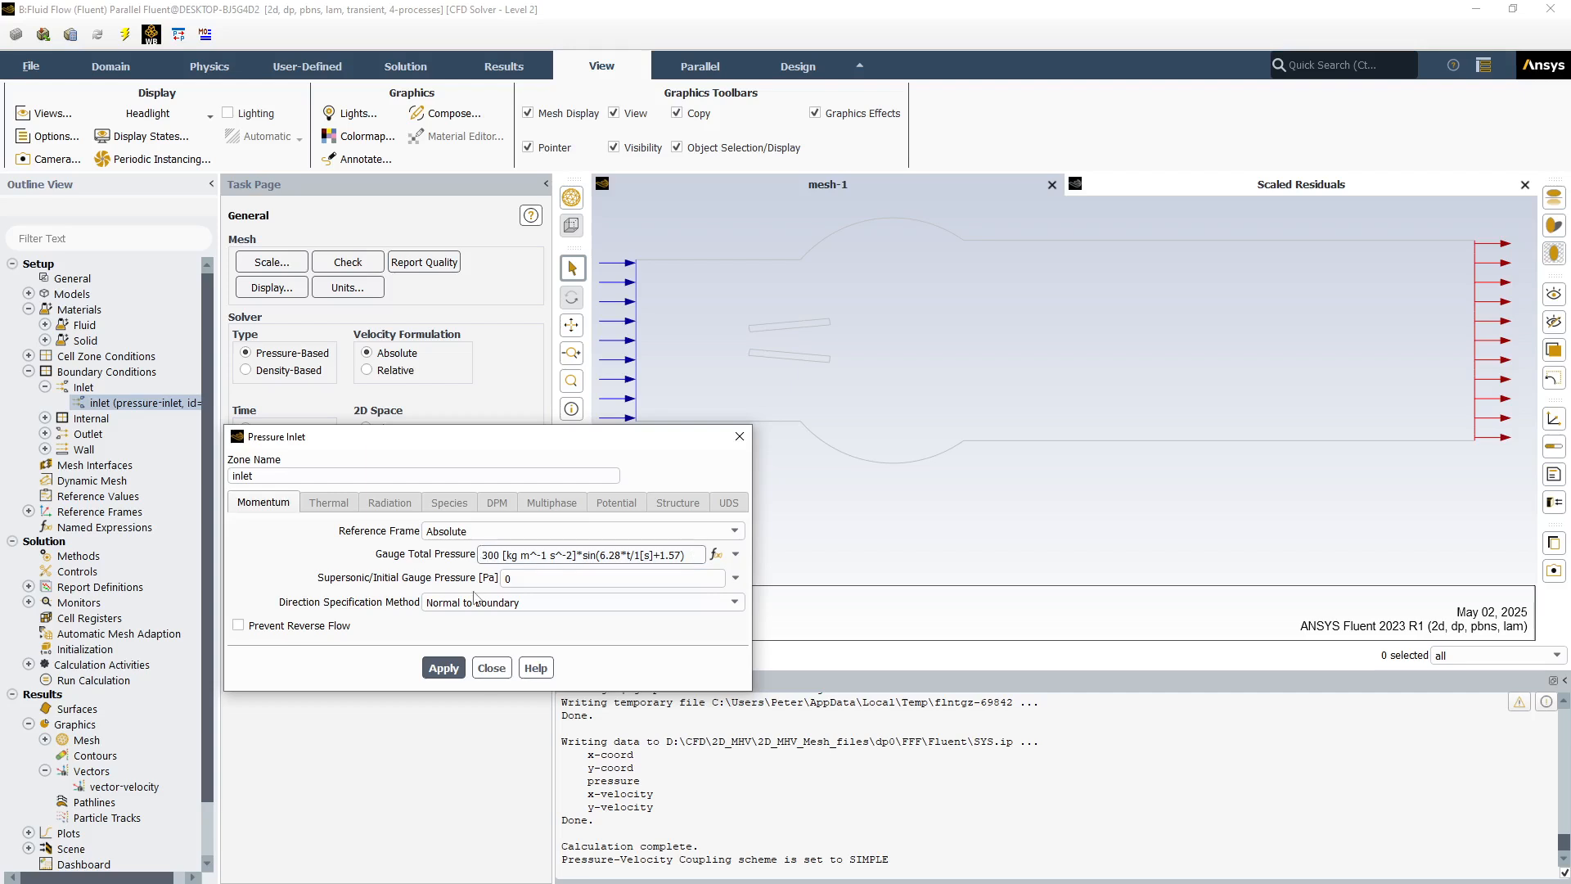
pyautogui.doubleClick(484, 556)
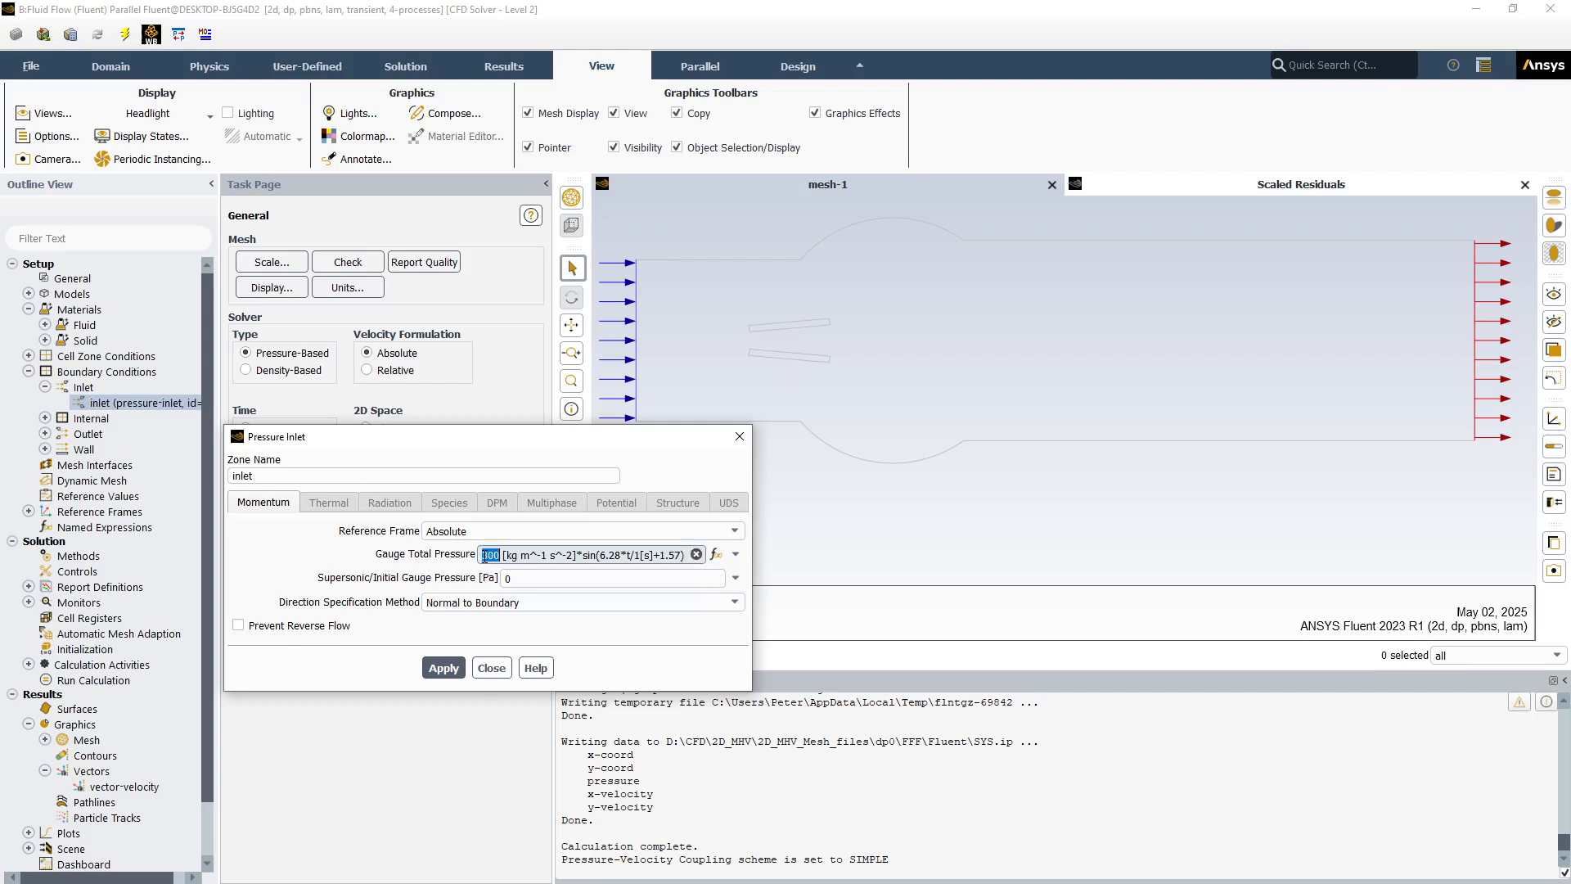
pyautogui.click(484, 557)
pyautogui.write('1')
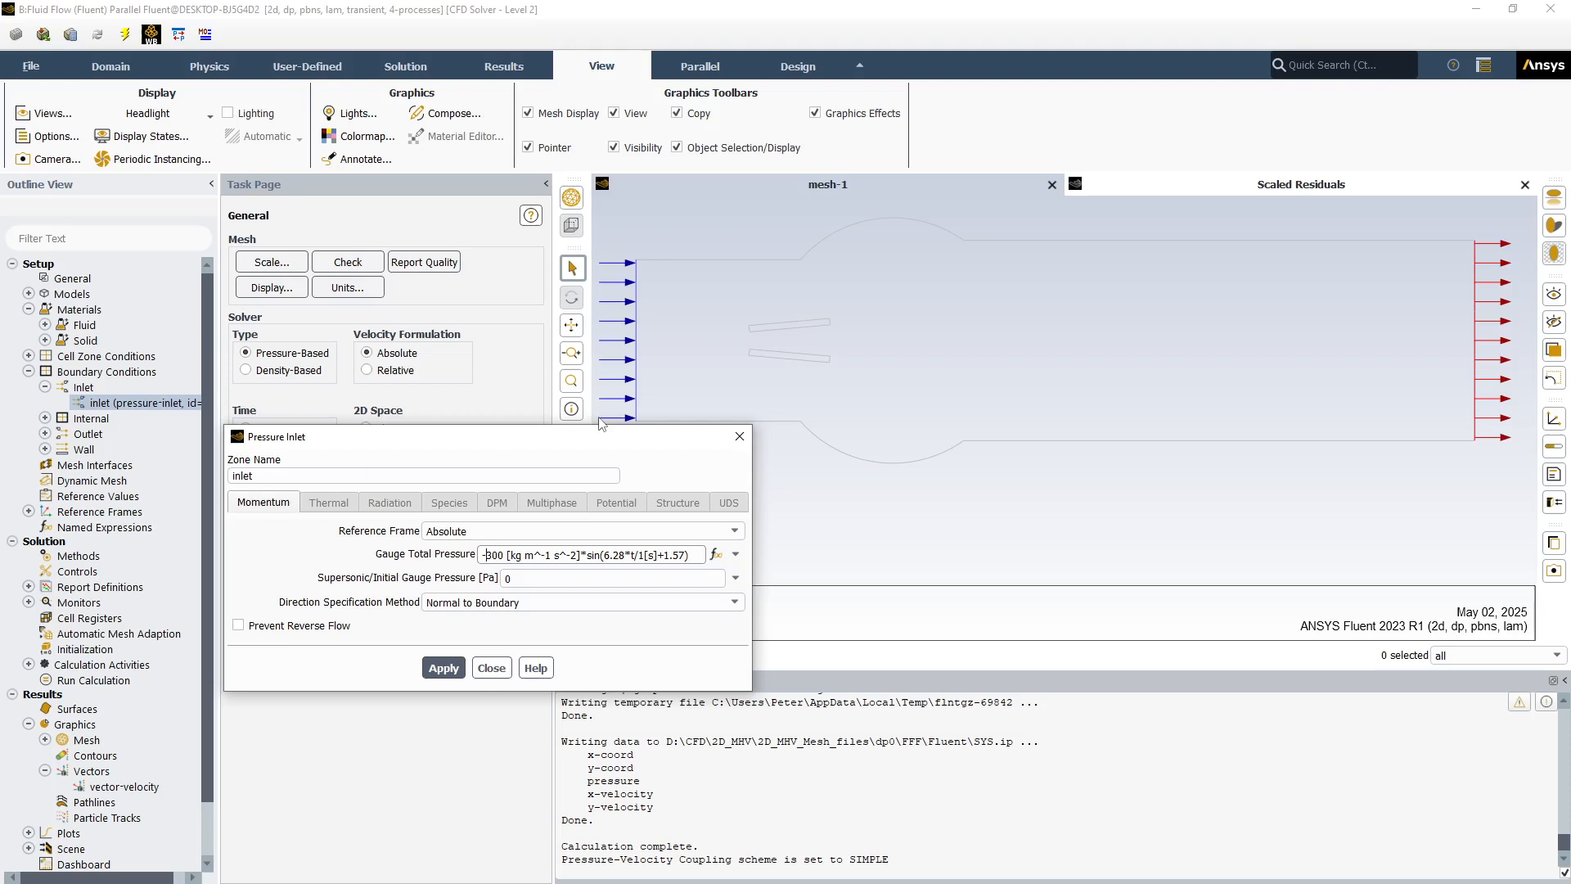
pyautogui.click(446, 669)
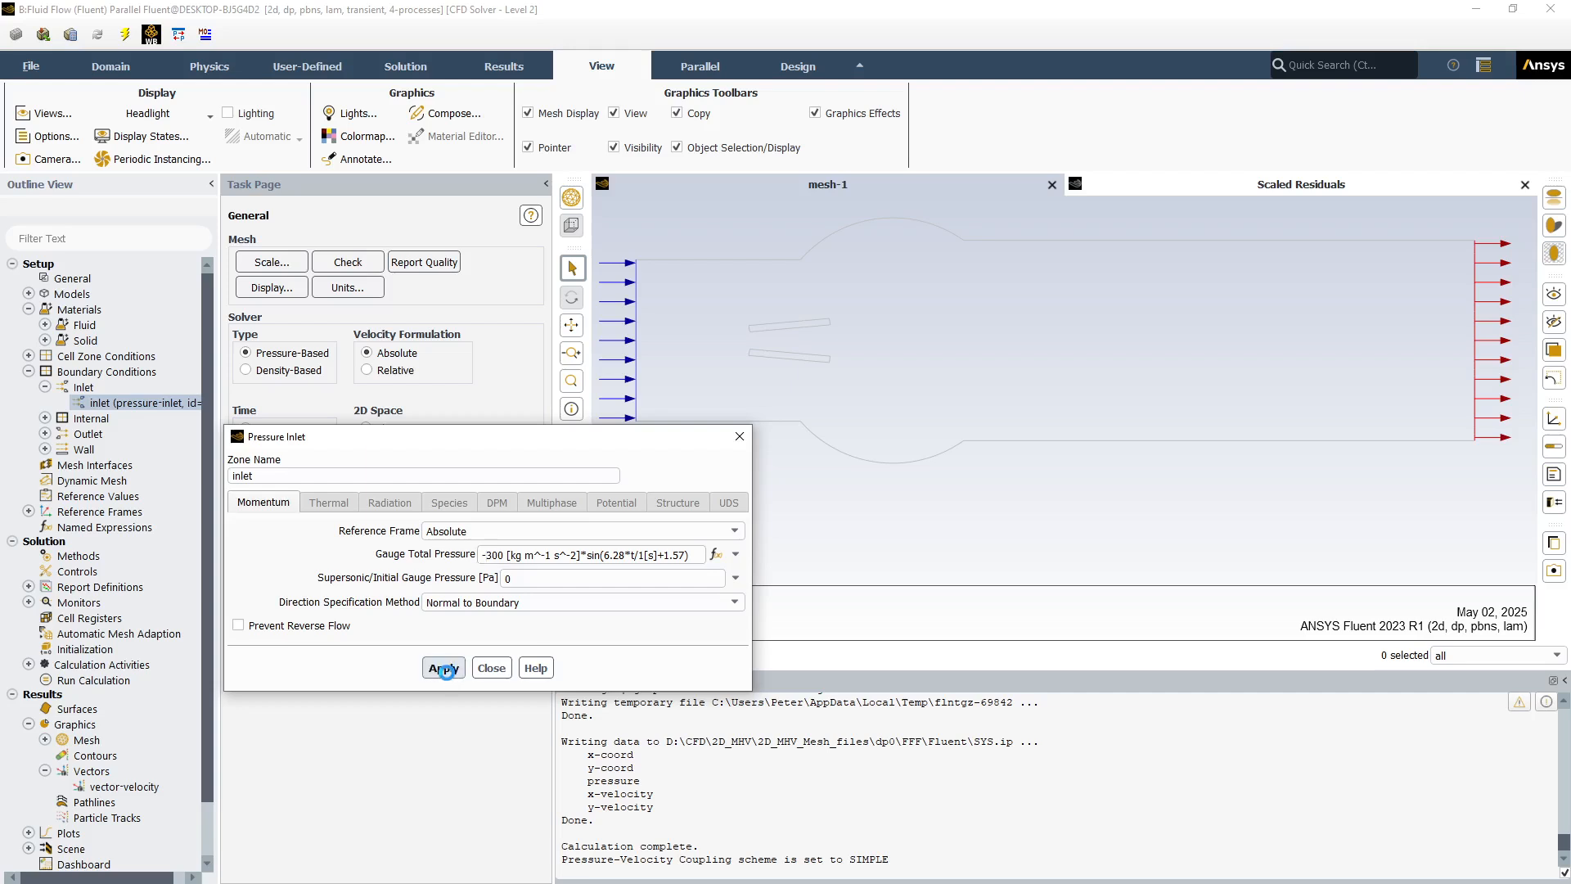
pyautogui.click(490, 669)
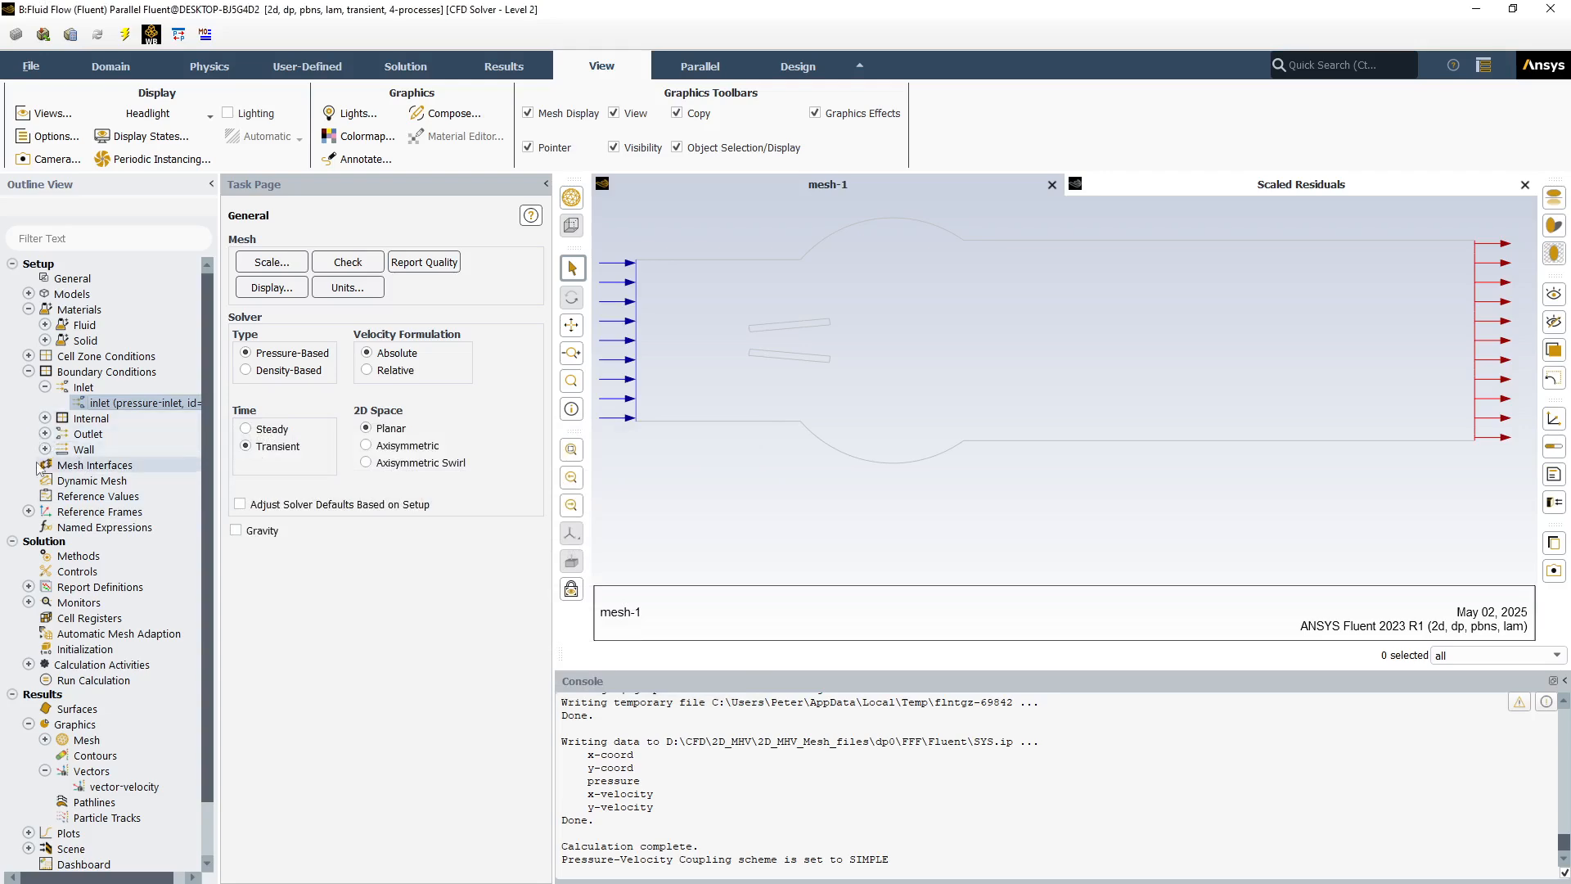
pyautogui.click(81, 467)
pyautogui.doubleClick(81, 469)
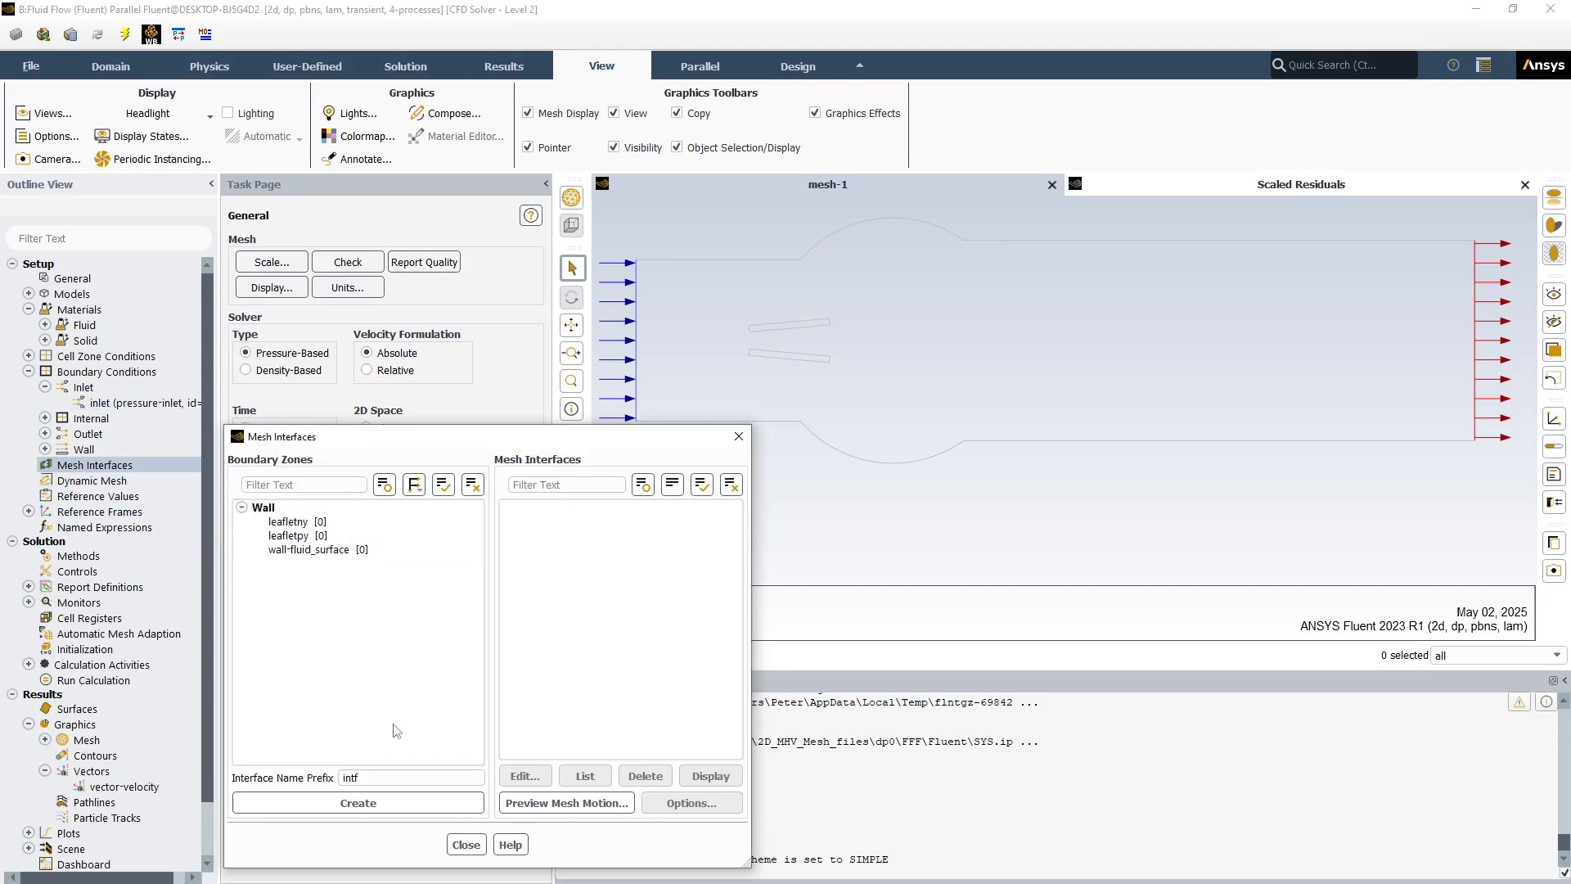
pyautogui.click(466, 844)
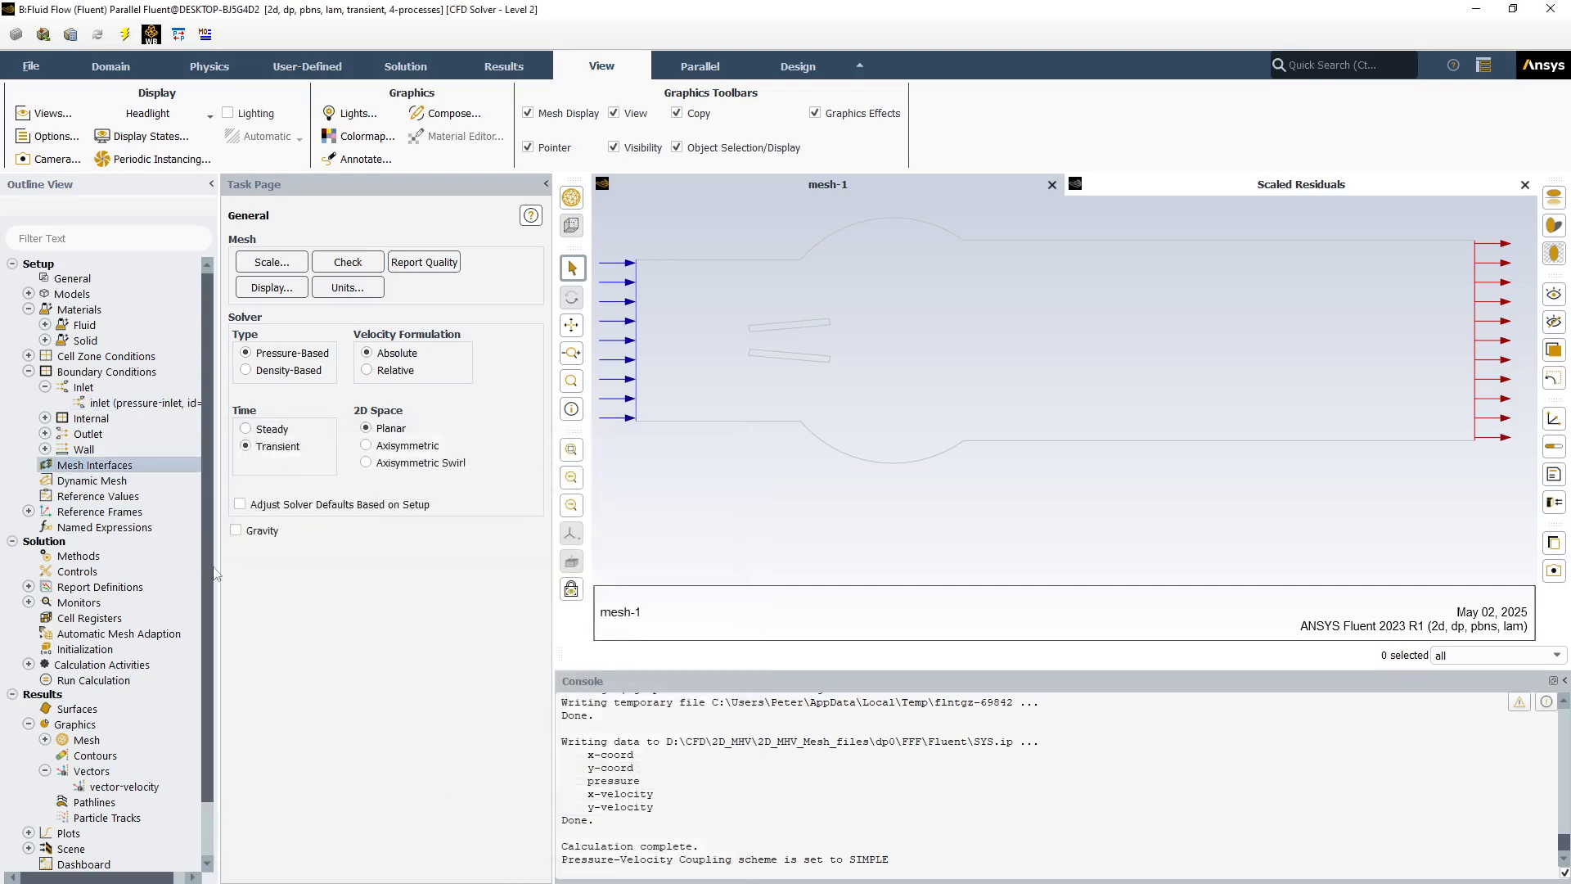
# Enable dynamic mesh and use layering and remeshing together with smoothing.
pyautogui.click(94, 484)
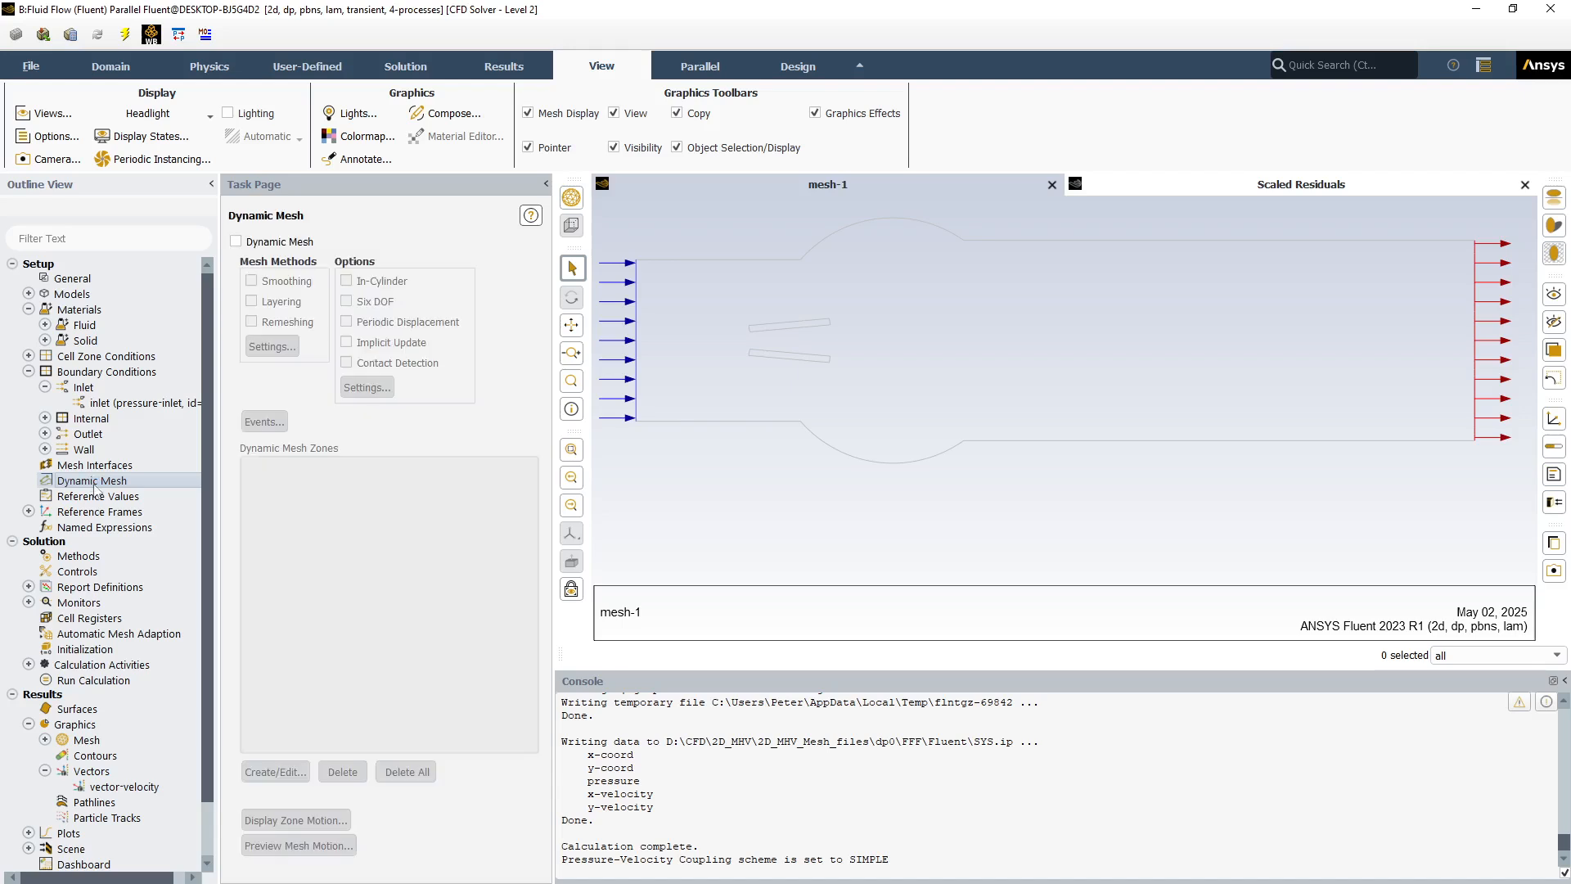
pyautogui.click(237, 242)
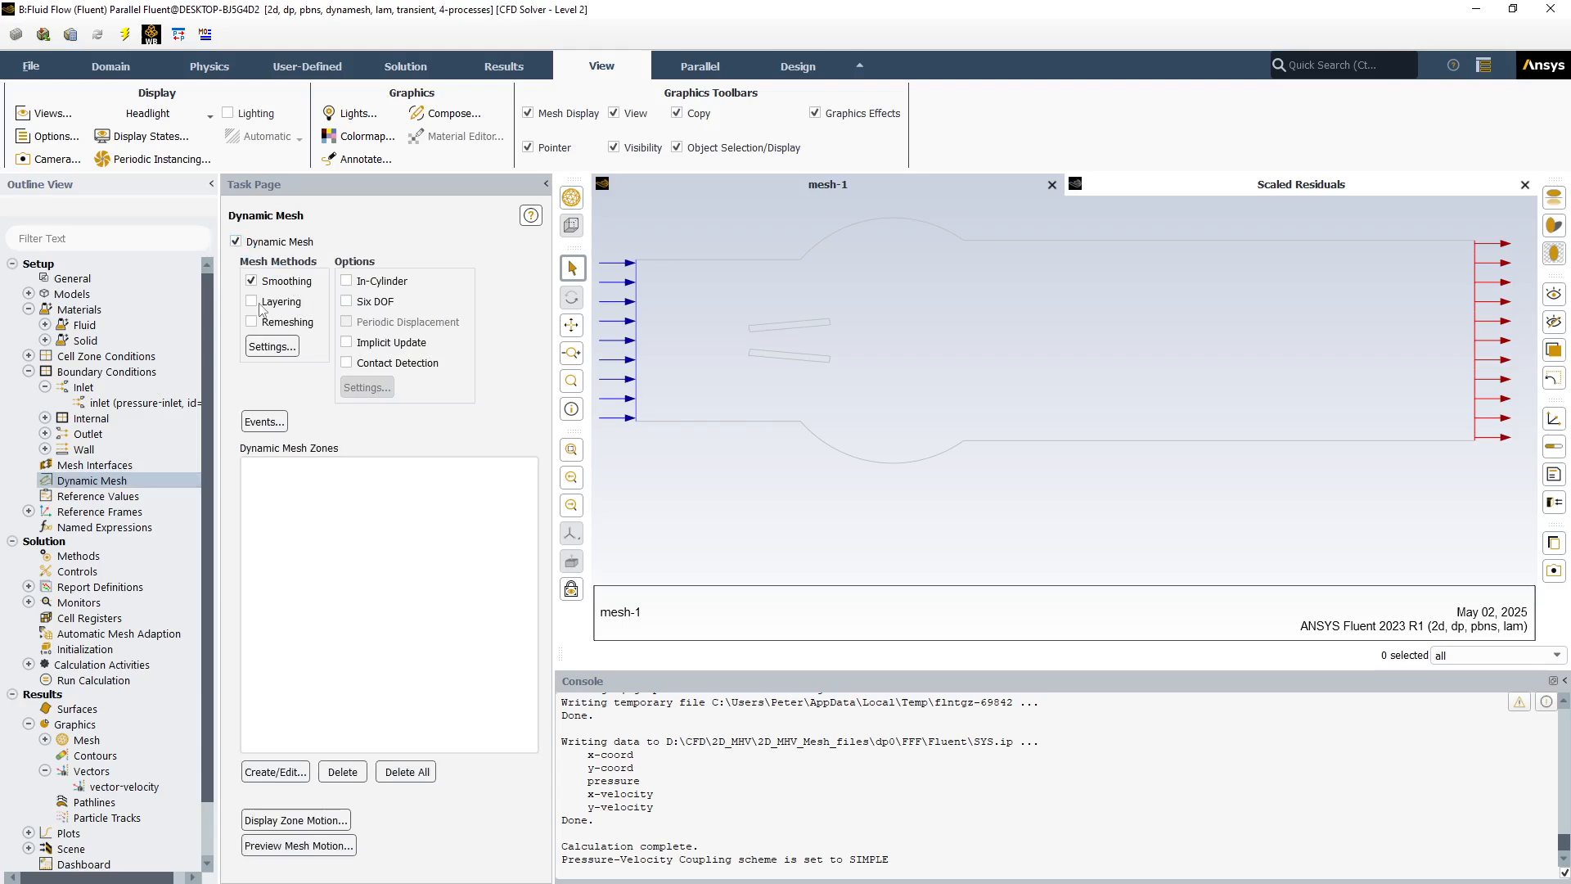
pyautogui.click(252, 302)
pyautogui.click(252, 321)
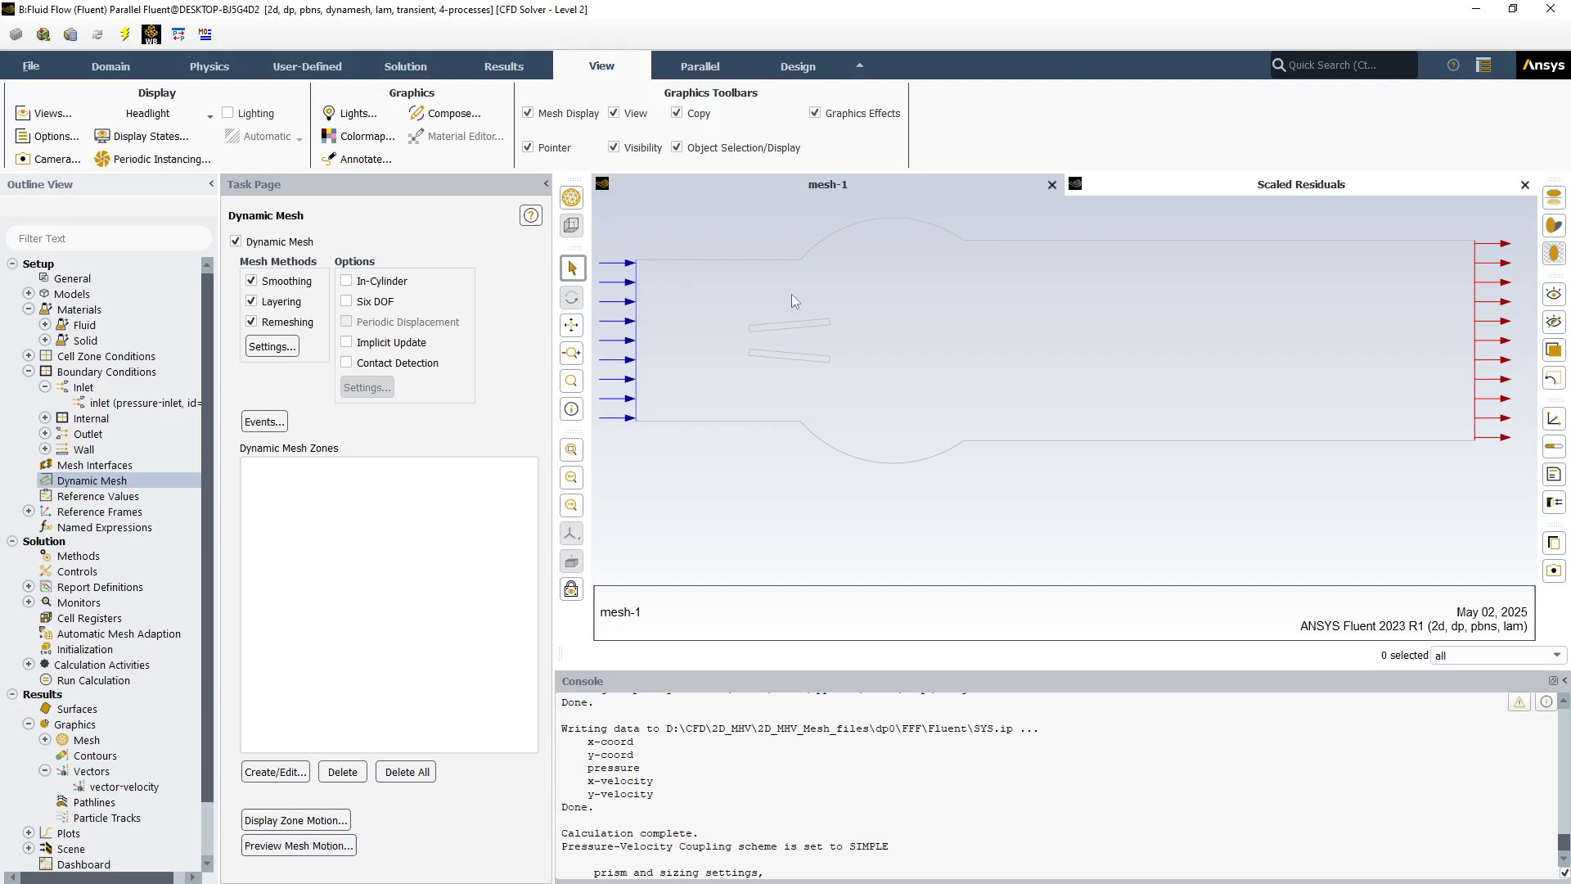
# Enable Six DOF and start a new property set named leafpy with a mass of 0.005 kg and one DOF rotation.
pyautogui.click(347, 302)
pyautogui.click(366, 387)
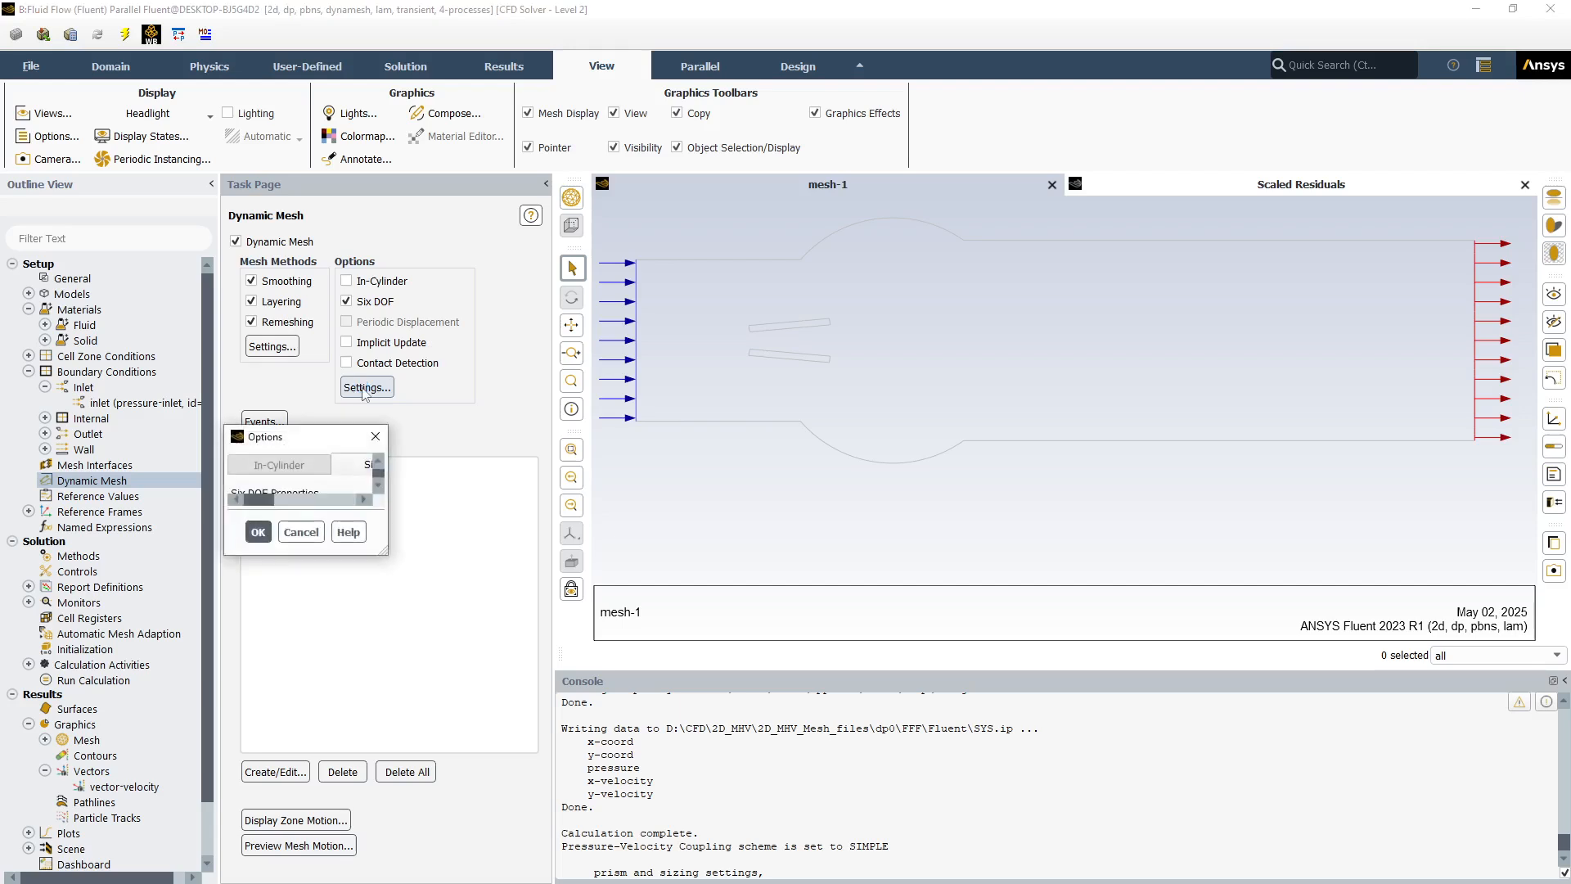
pyautogui.click(271, 666)
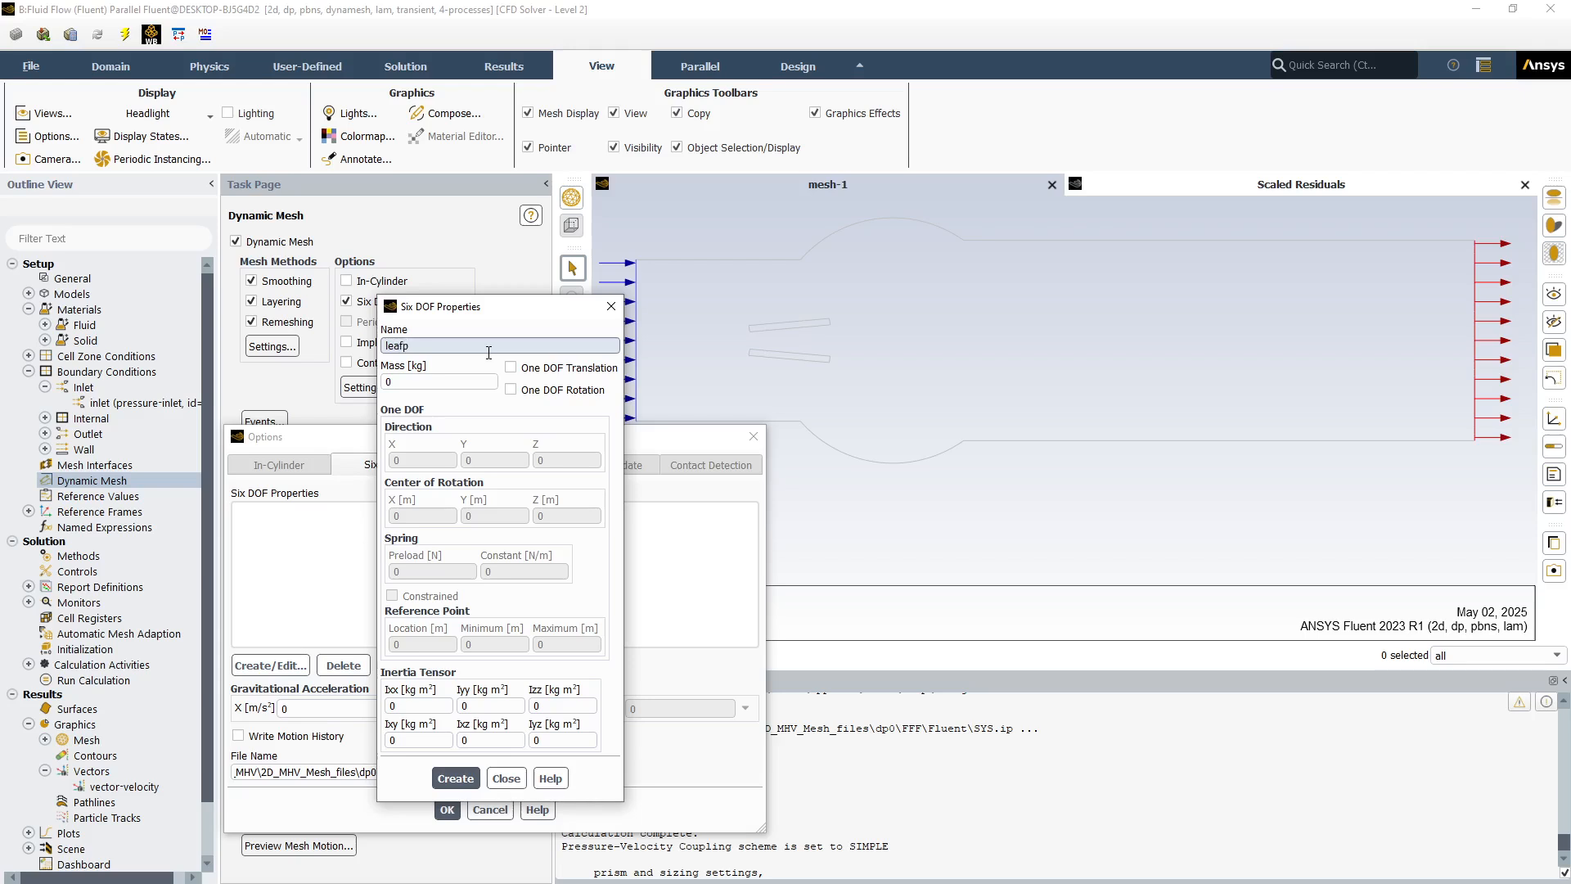
pyautogui.press('Tab')
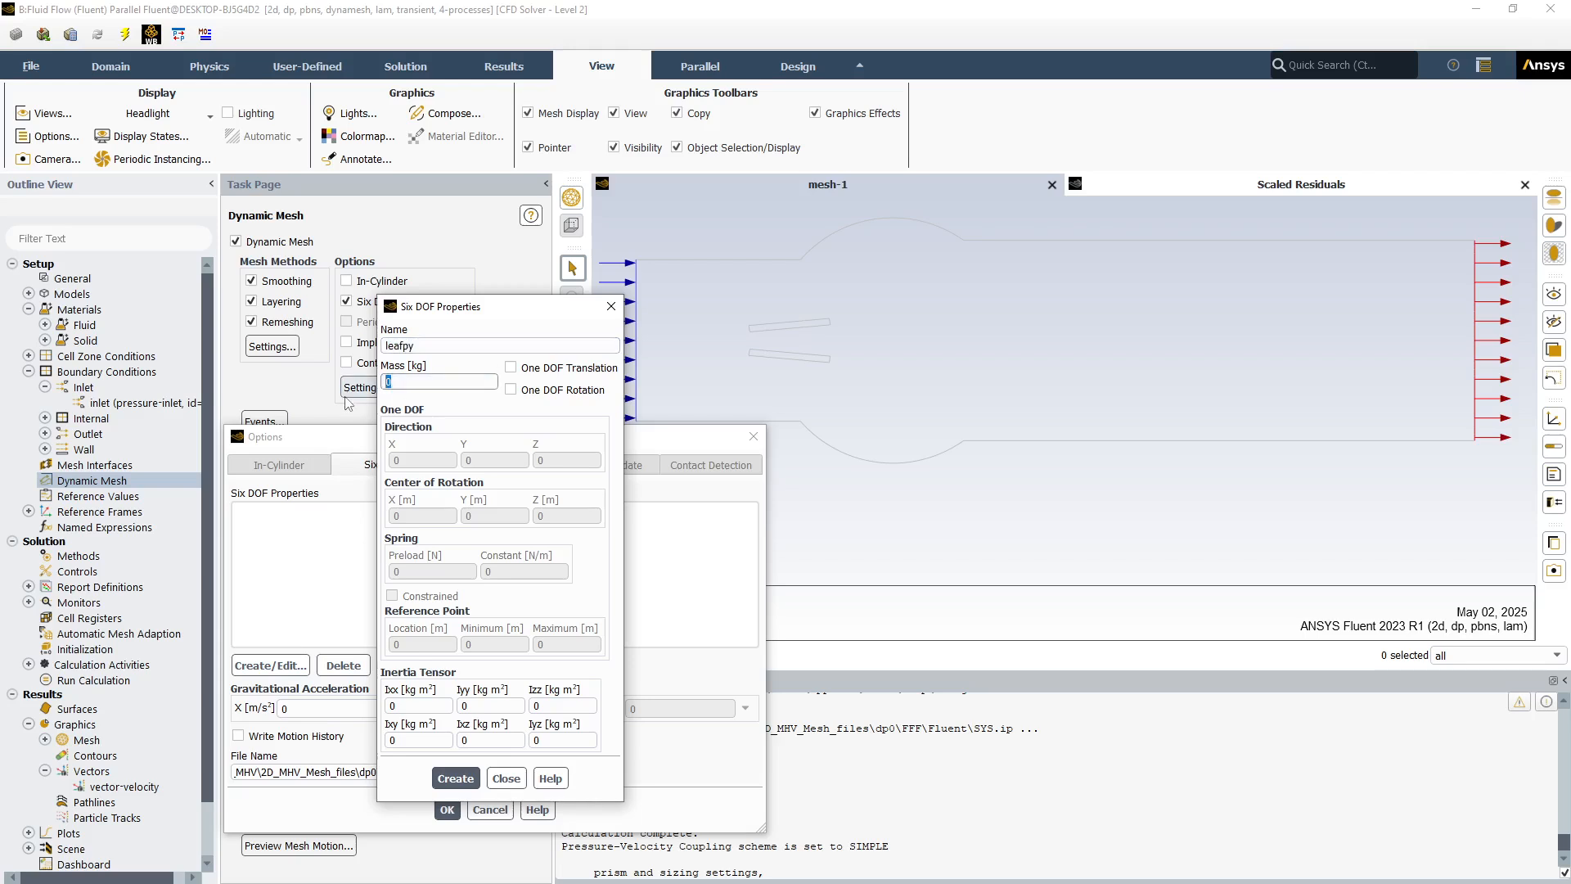
pyautogui.write('.005')
pyautogui.click(511, 390)
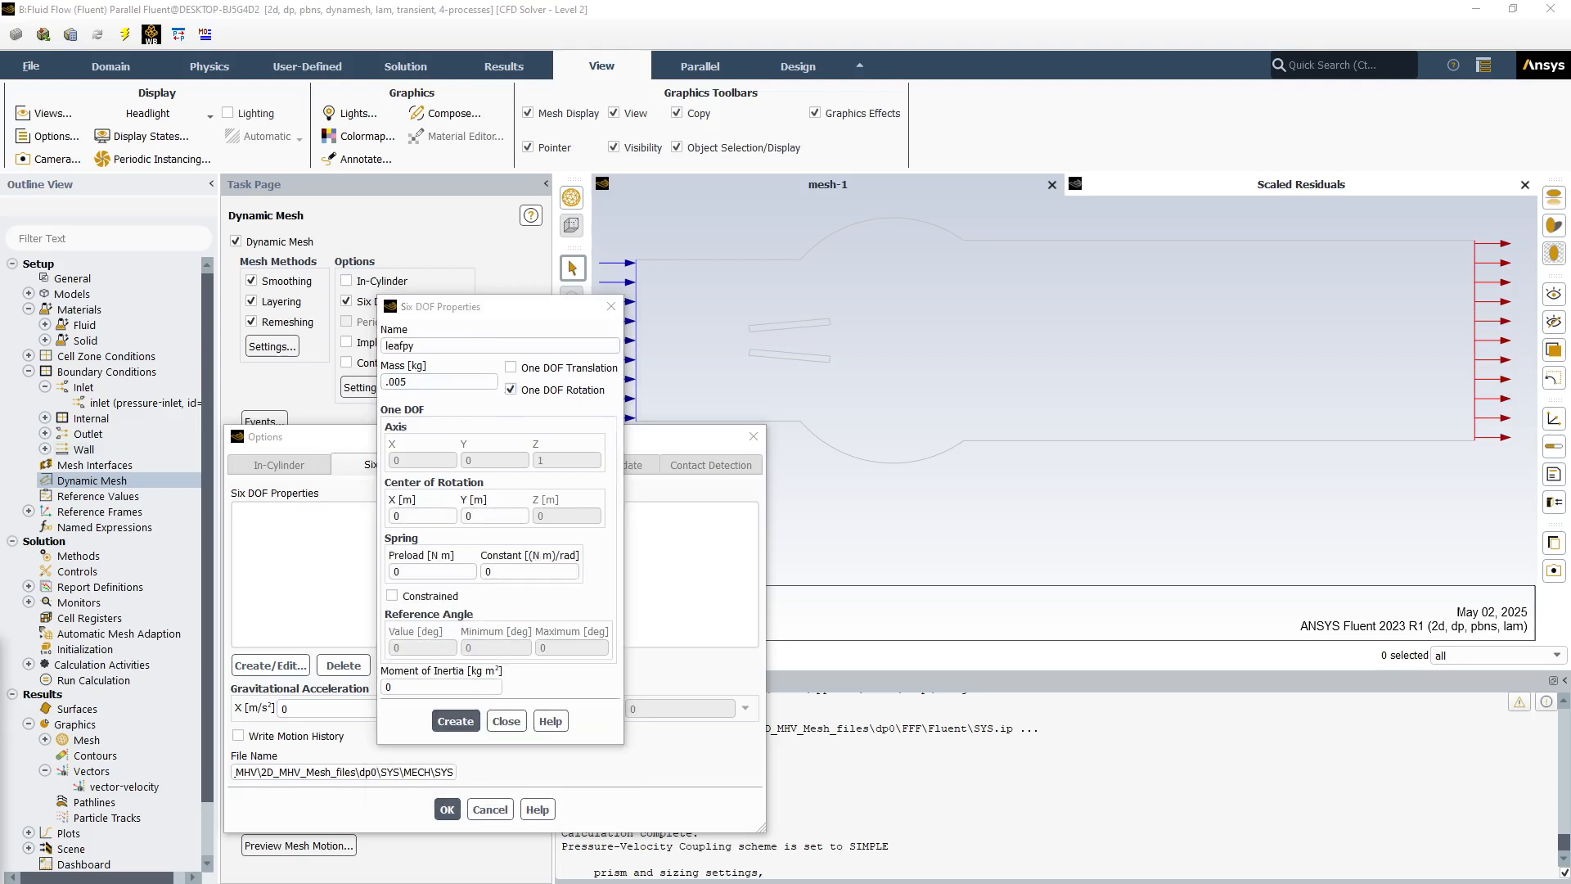
# Set the leafpy center of rotation to X -0.0204 m and Y 0.00197 m.
pyautogui.click(393, 517)
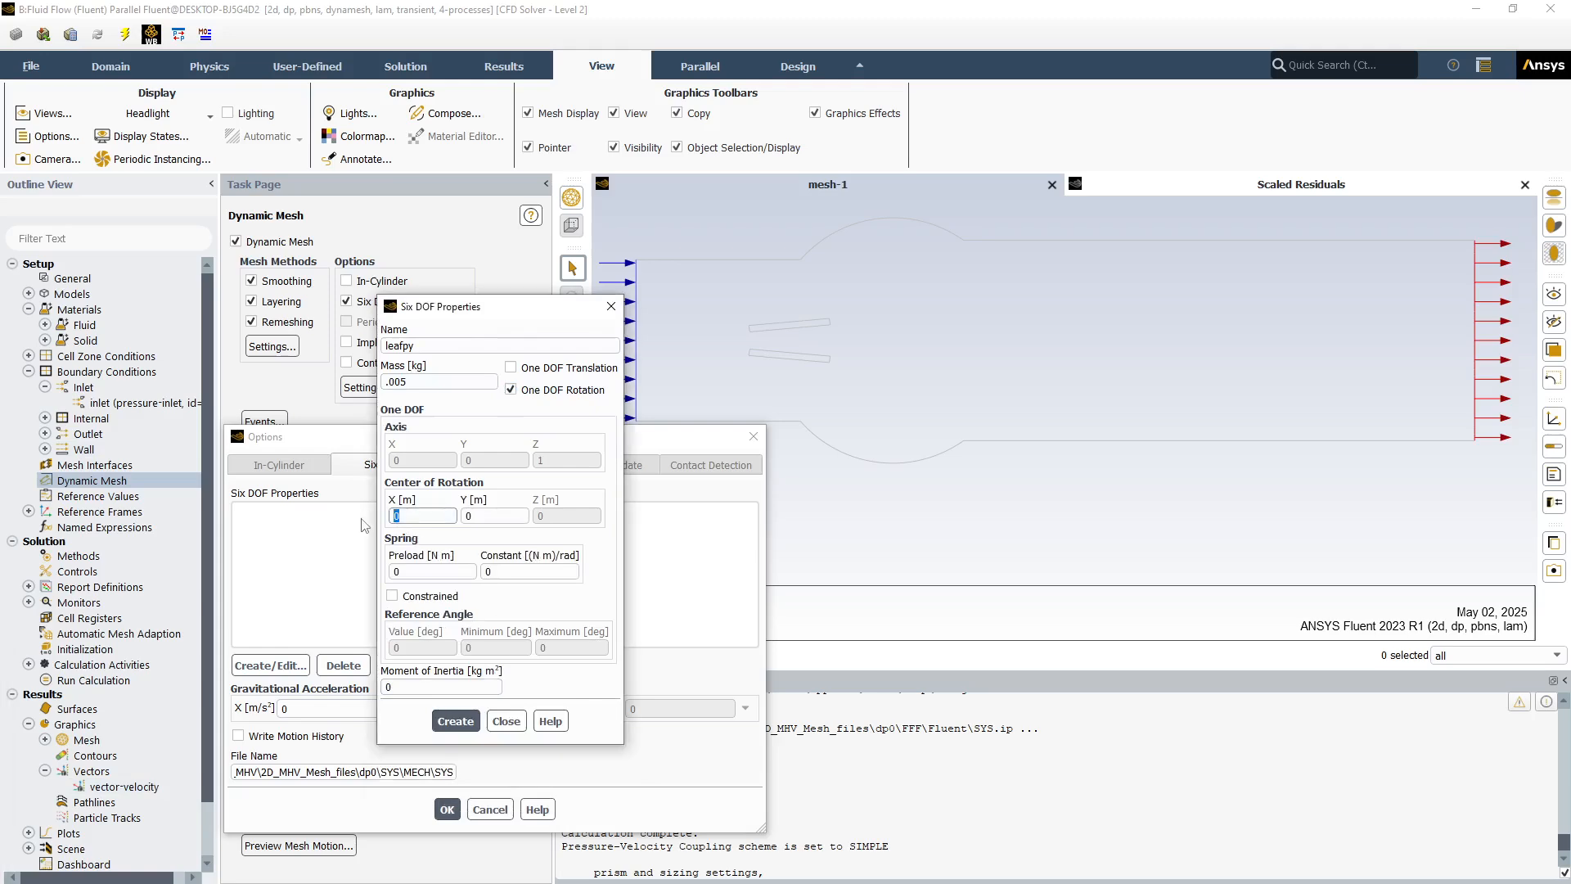
pyautogui.write('-')
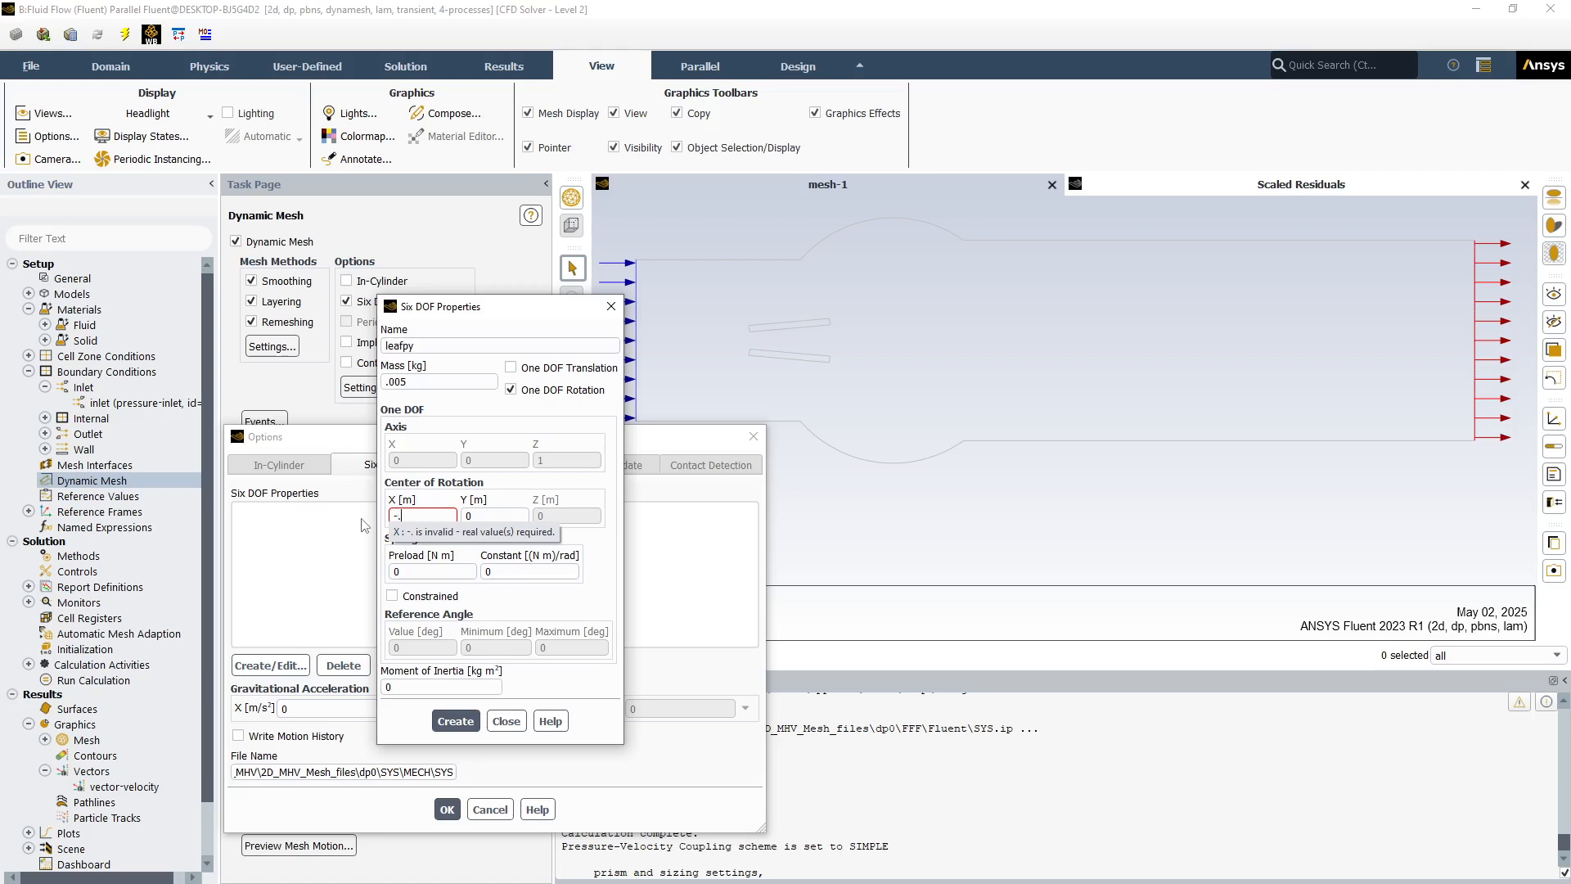
pyautogui.write('.020')
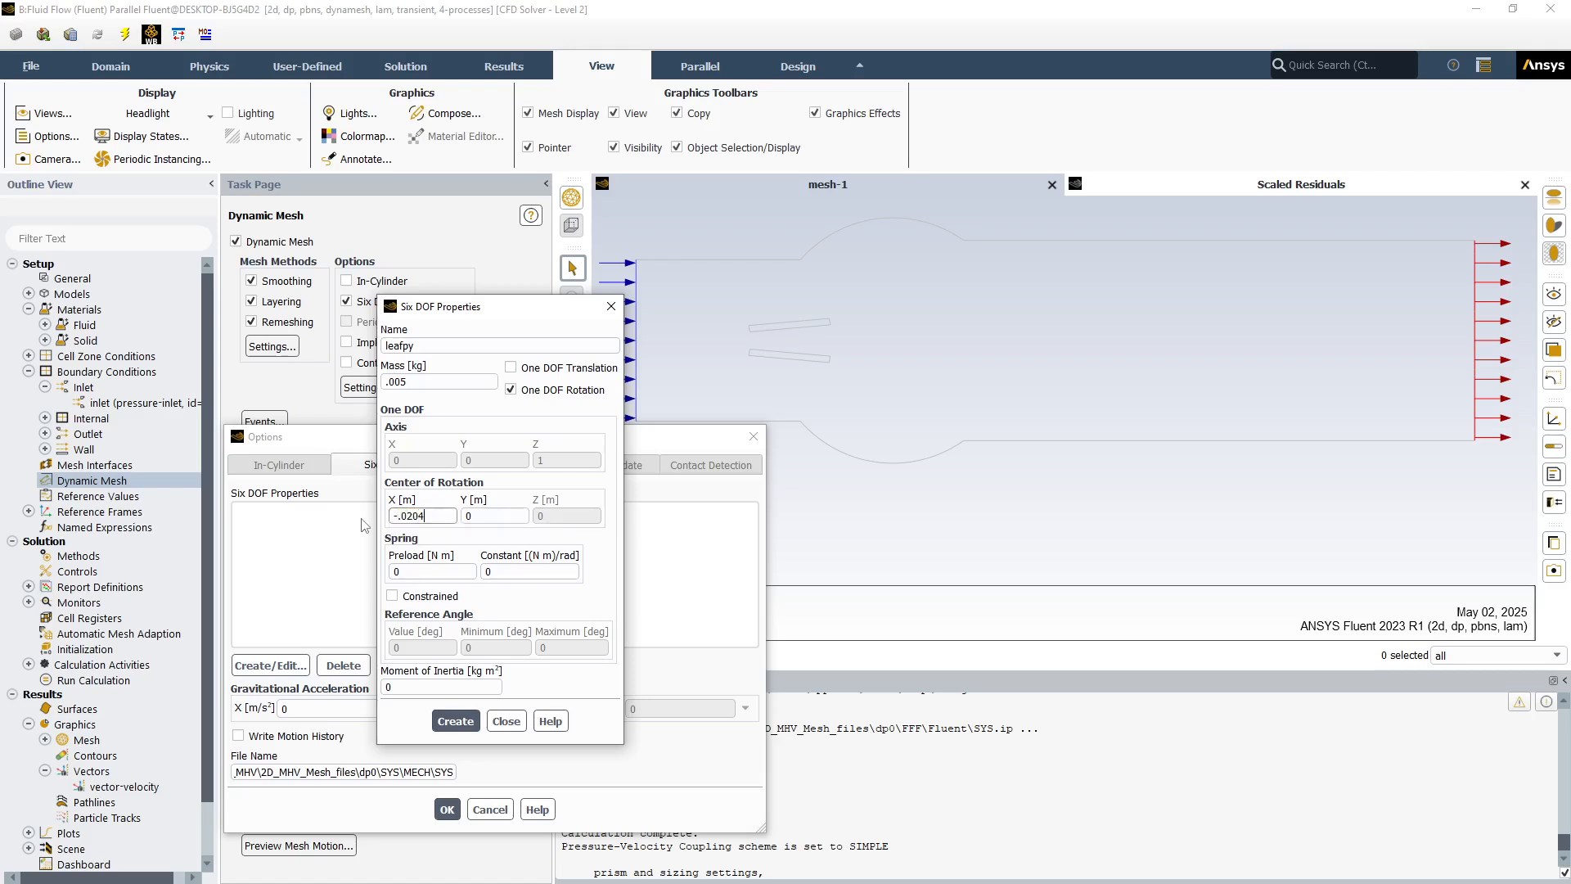
pyautogui.write('4')
pyautogui.press('Tab')
pyautogui.write('.00197')
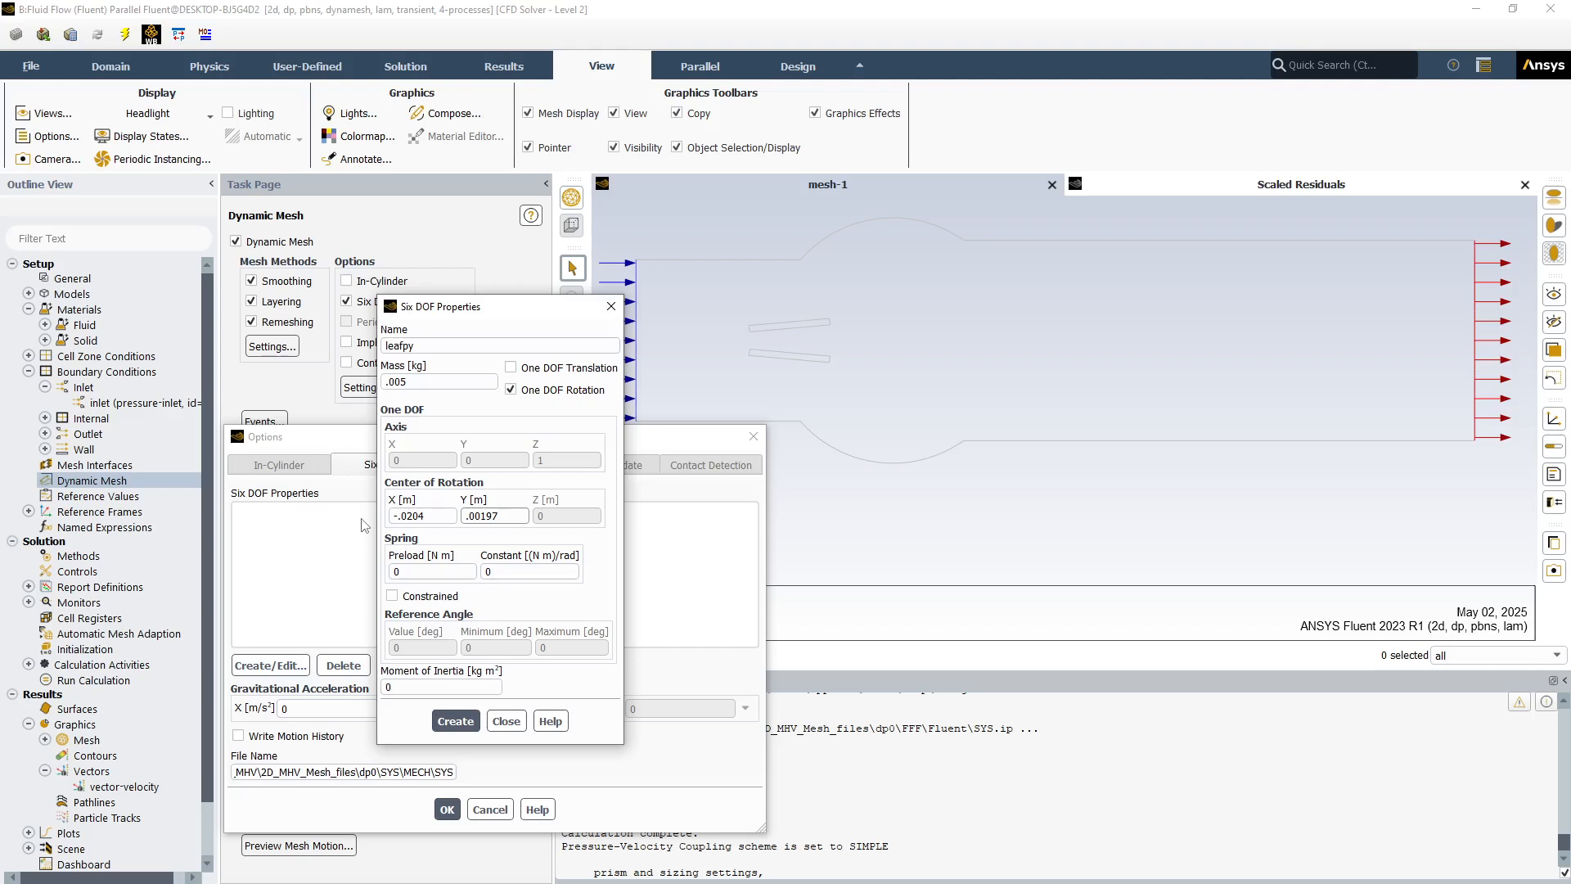
# Constrain the leafpy rotation to a reference angle between 0 and 64 degrees and create the property set.
pyautogui.click(392, 596)
pyautogui.press('Tab')
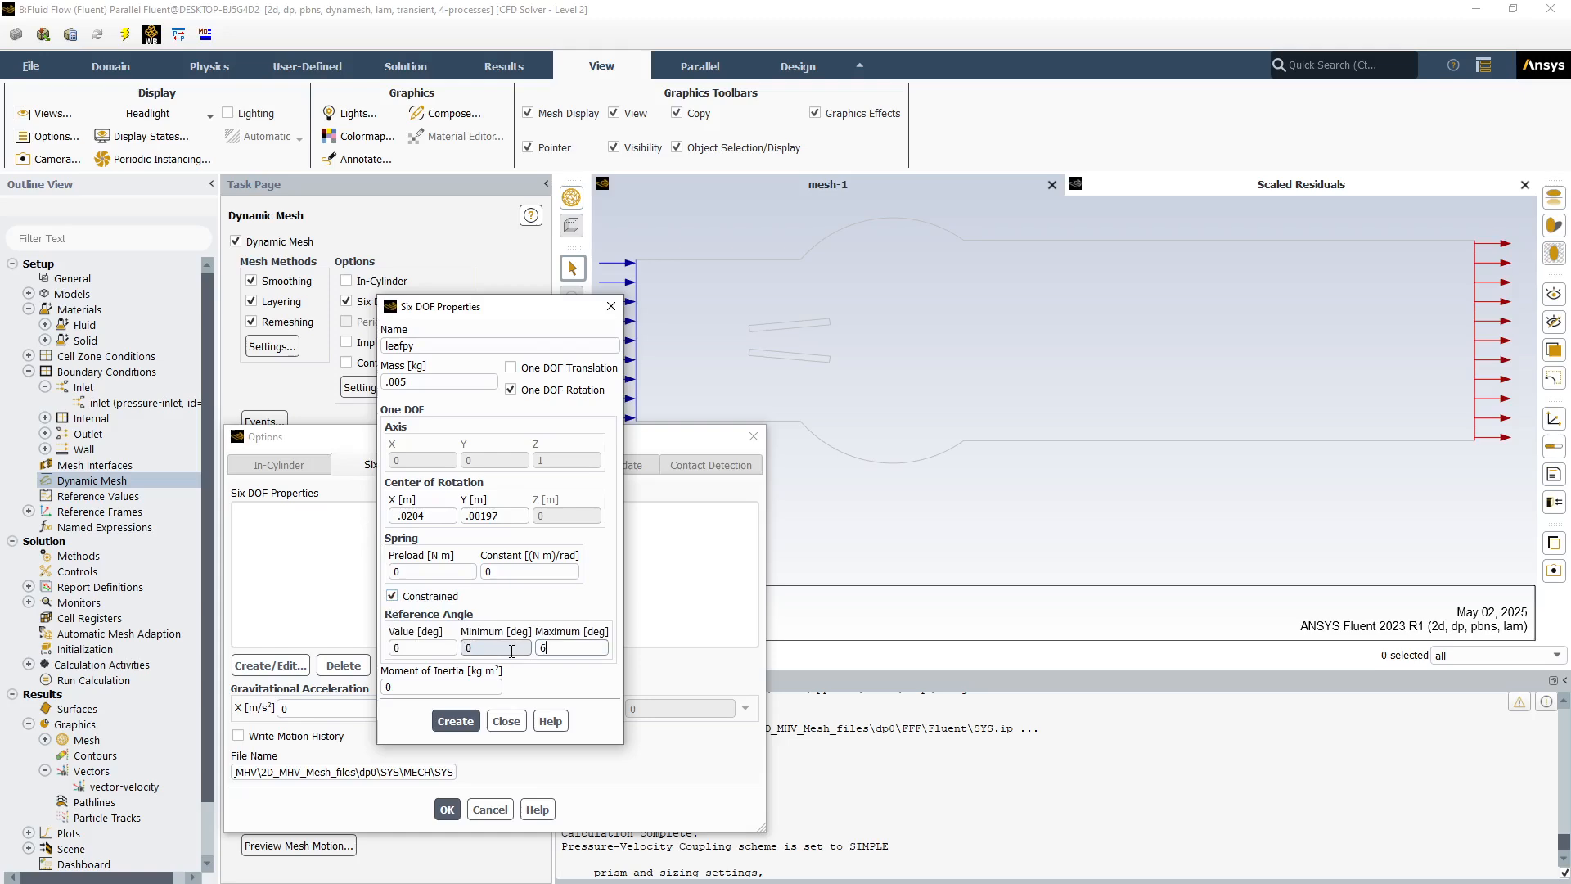
pyautogui.click(456, 721)
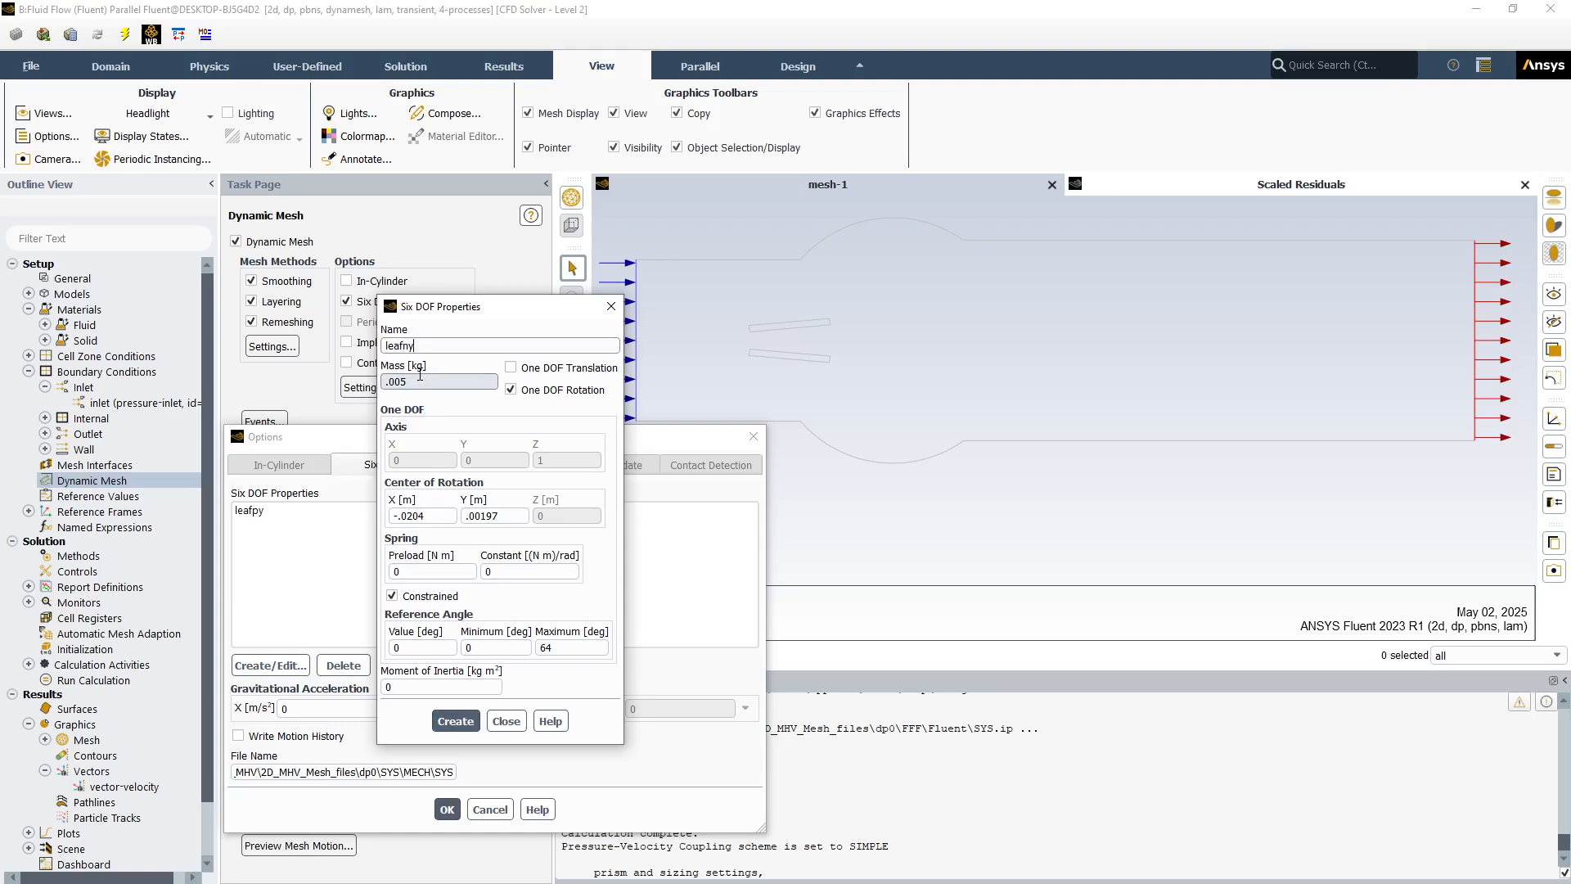
# Define a second set named leafny with center of rotation Y -0.00197 m and reference angle limits of -64 and 0 degrees.
pyautogui.click(465, 516)
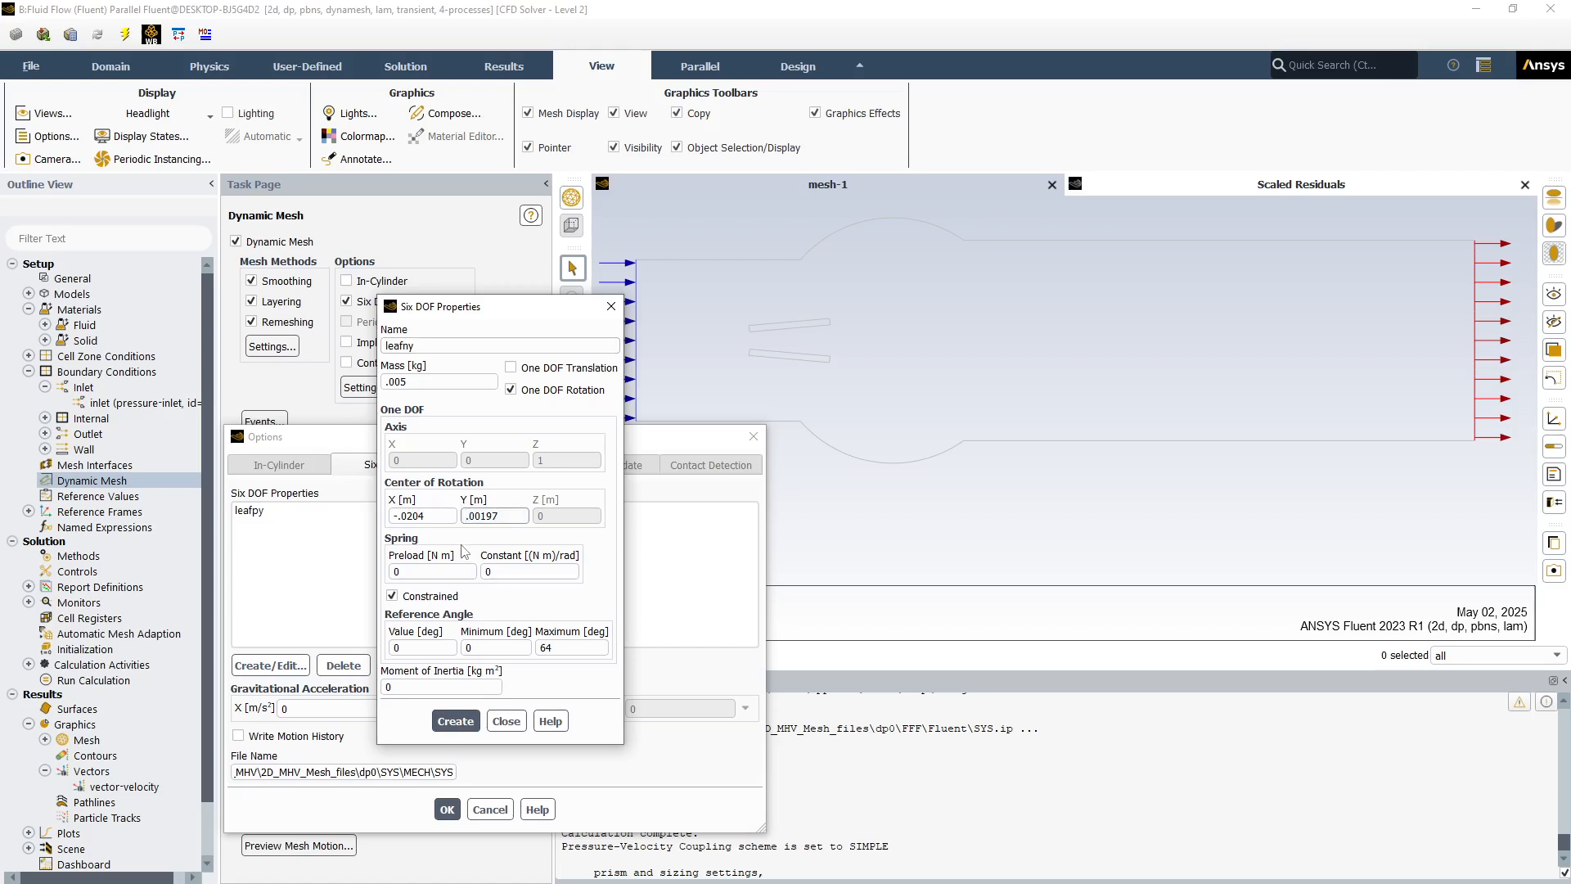
pyautogui.write('-')
pyautogui.doubleClick(484, 646)
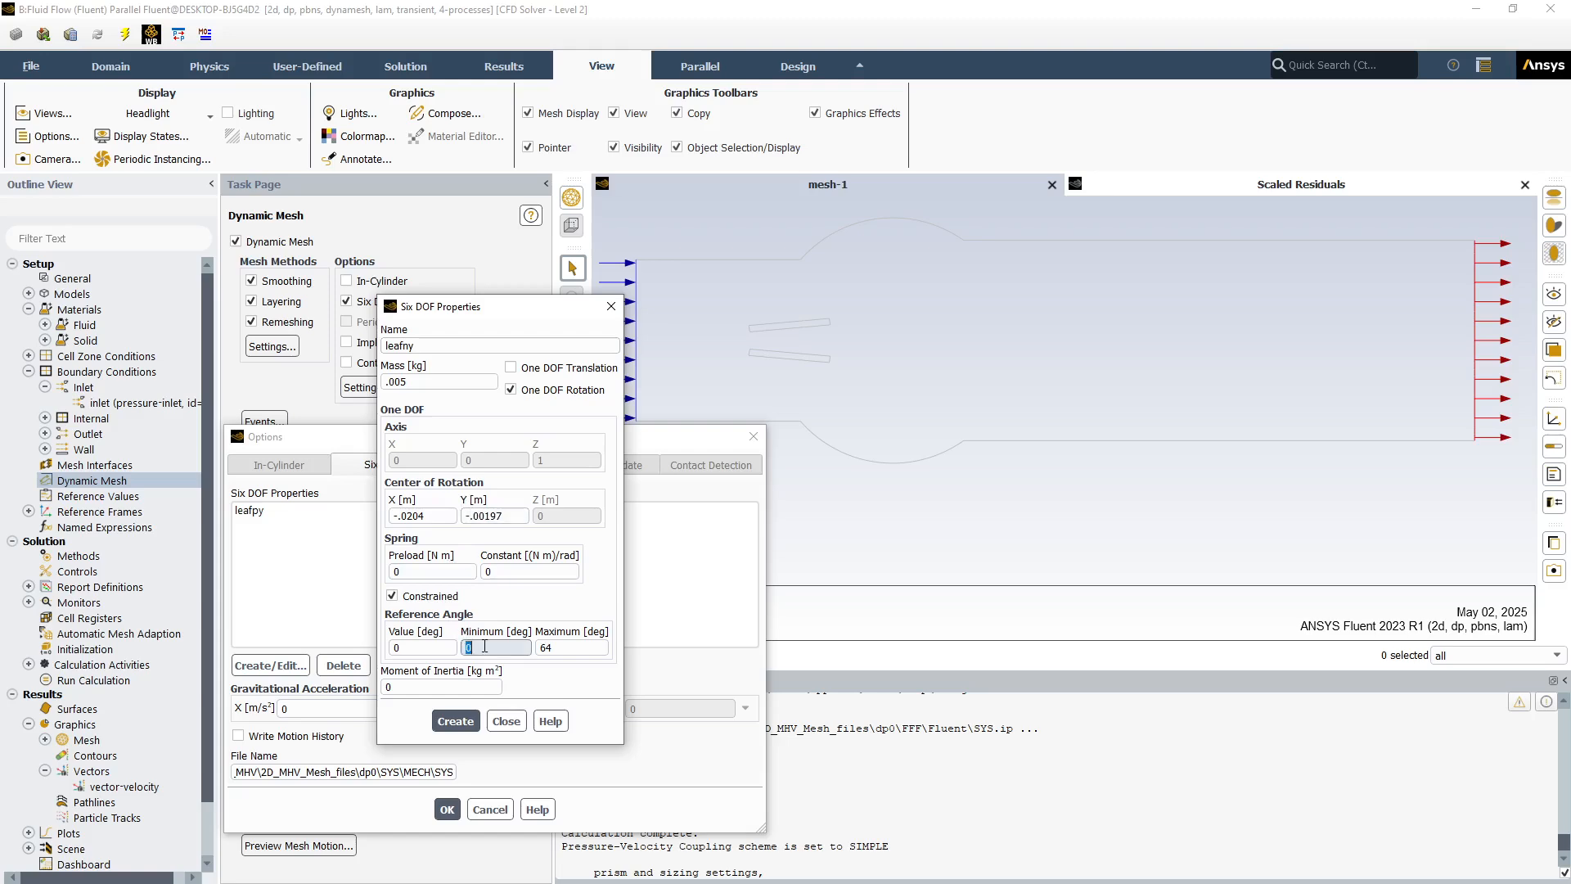
pyautogui.write('-64')
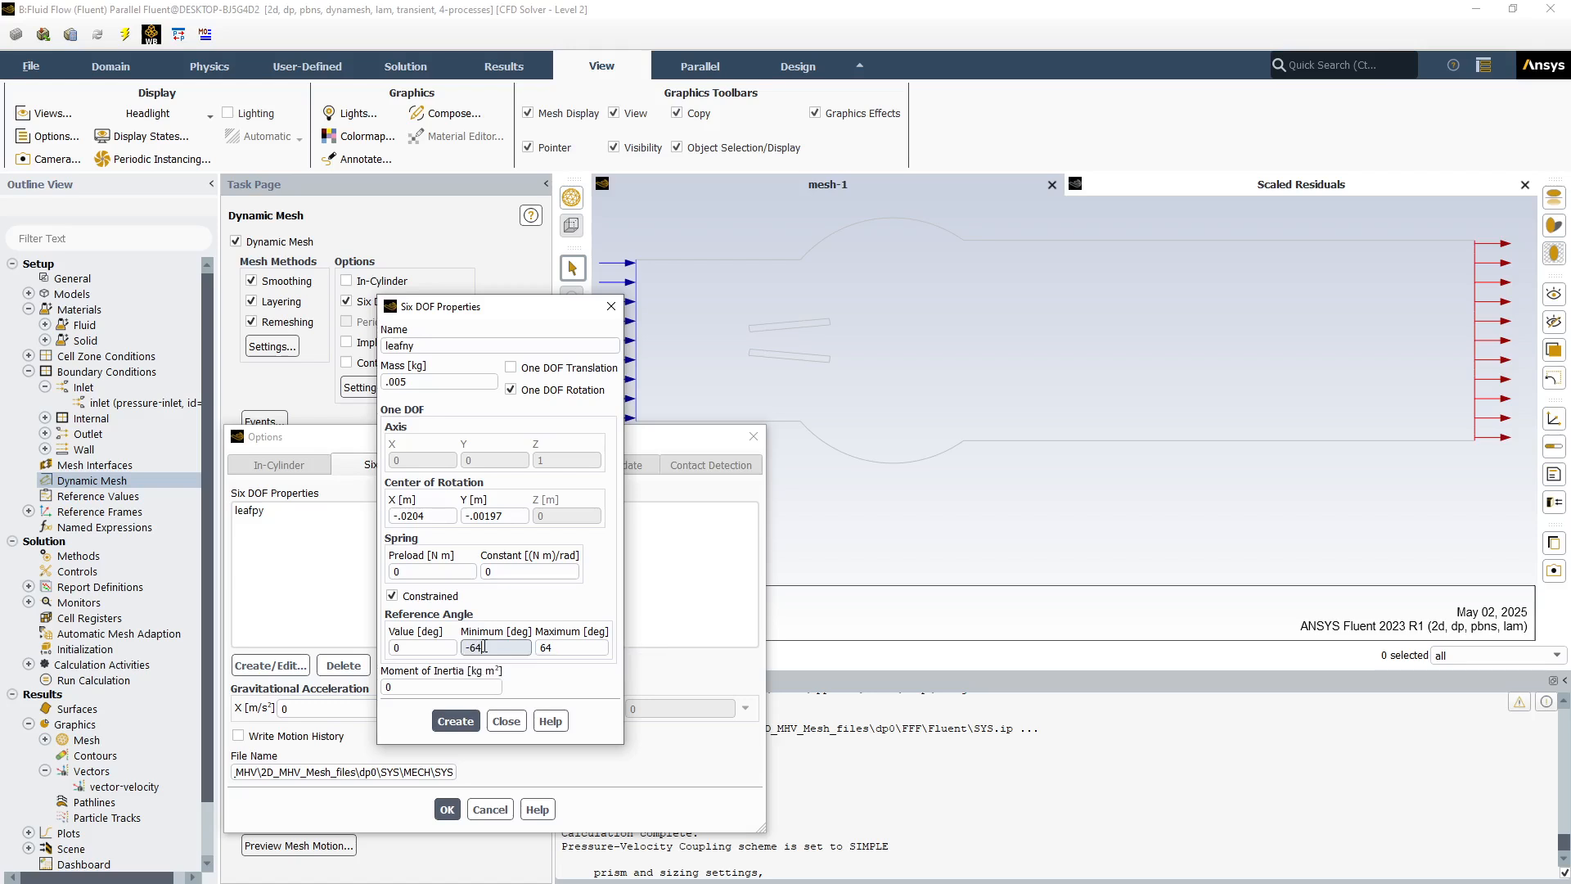
pyautogui.click(556, 647)
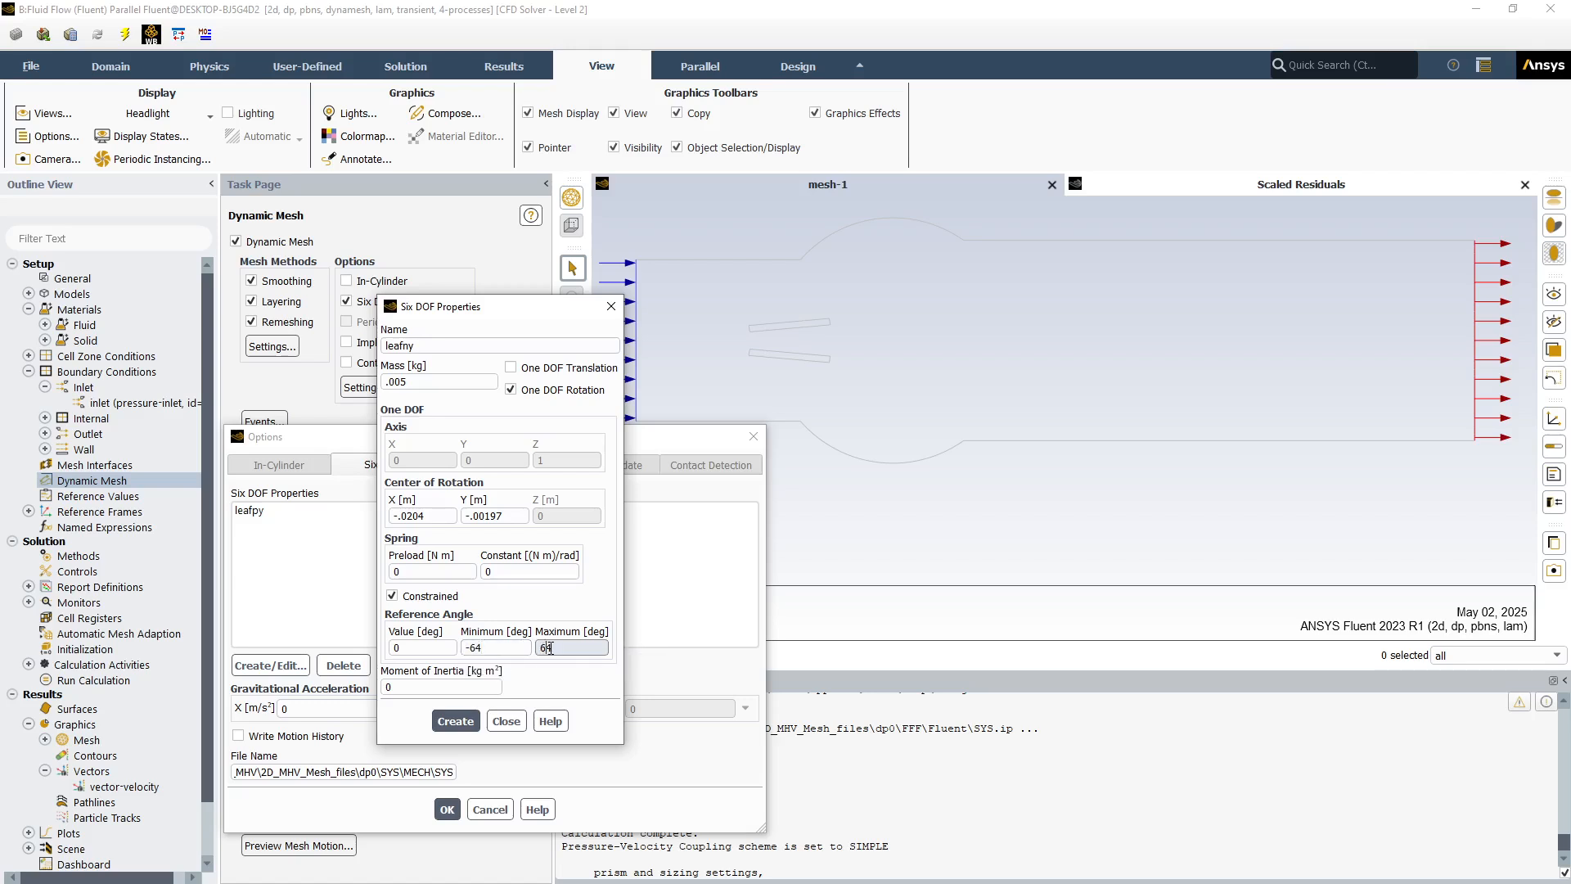
pyautogui.moveTo(546, 647); pyautogui.dragTo(556, 646)
pyautogui.press('Tab')
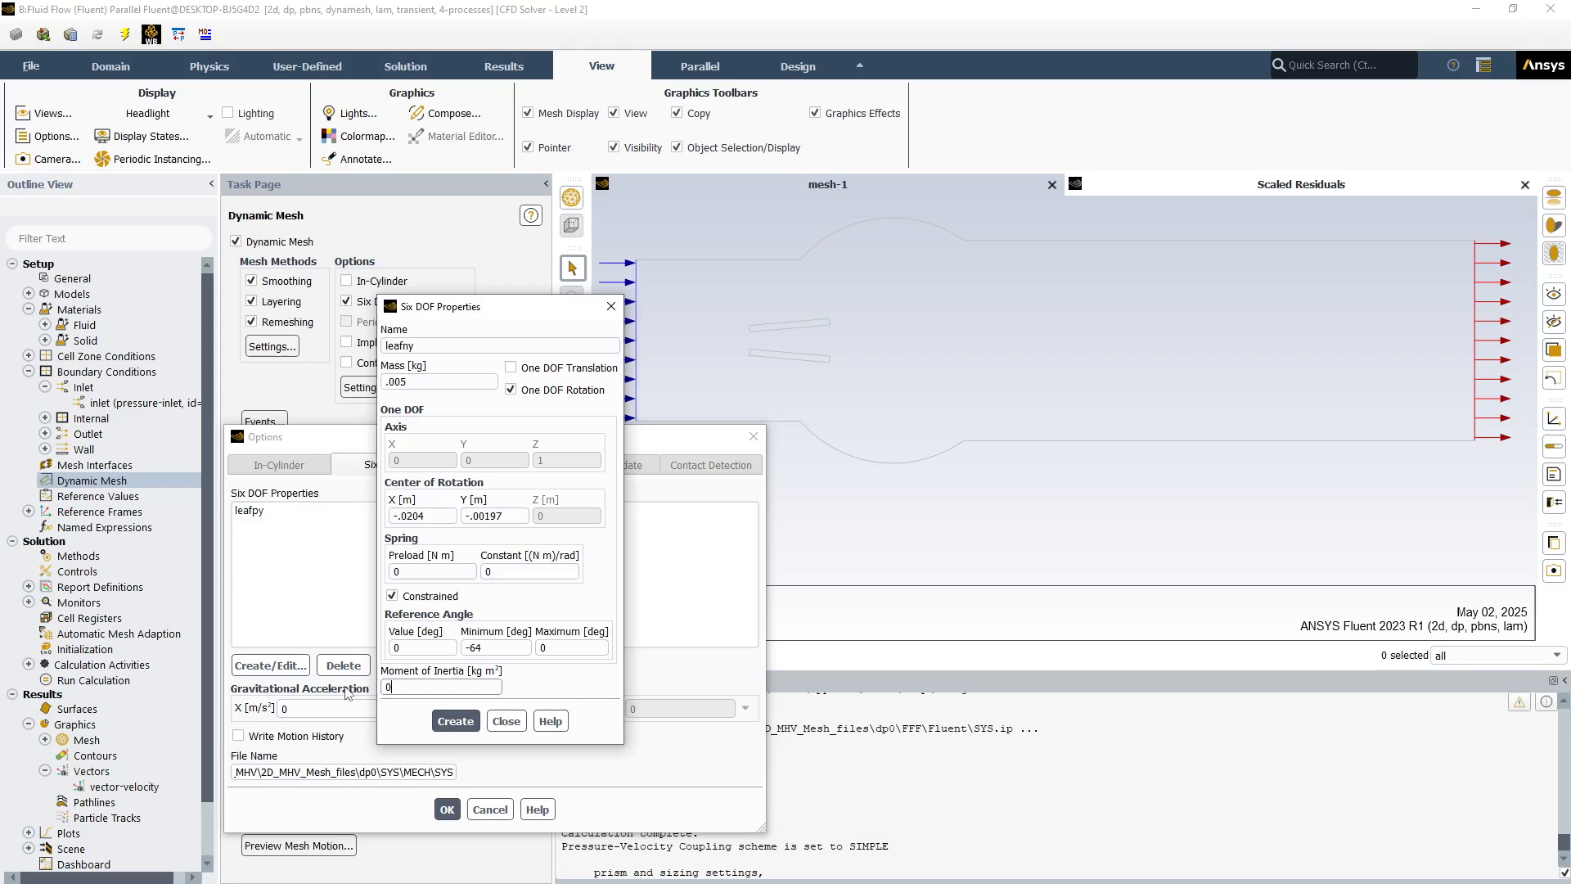
# Give leafny a moment of inertia of 0.0005 kg m² and create the property set.
pyautogui.write('0.0005')
pyautogui.click(393, 382)
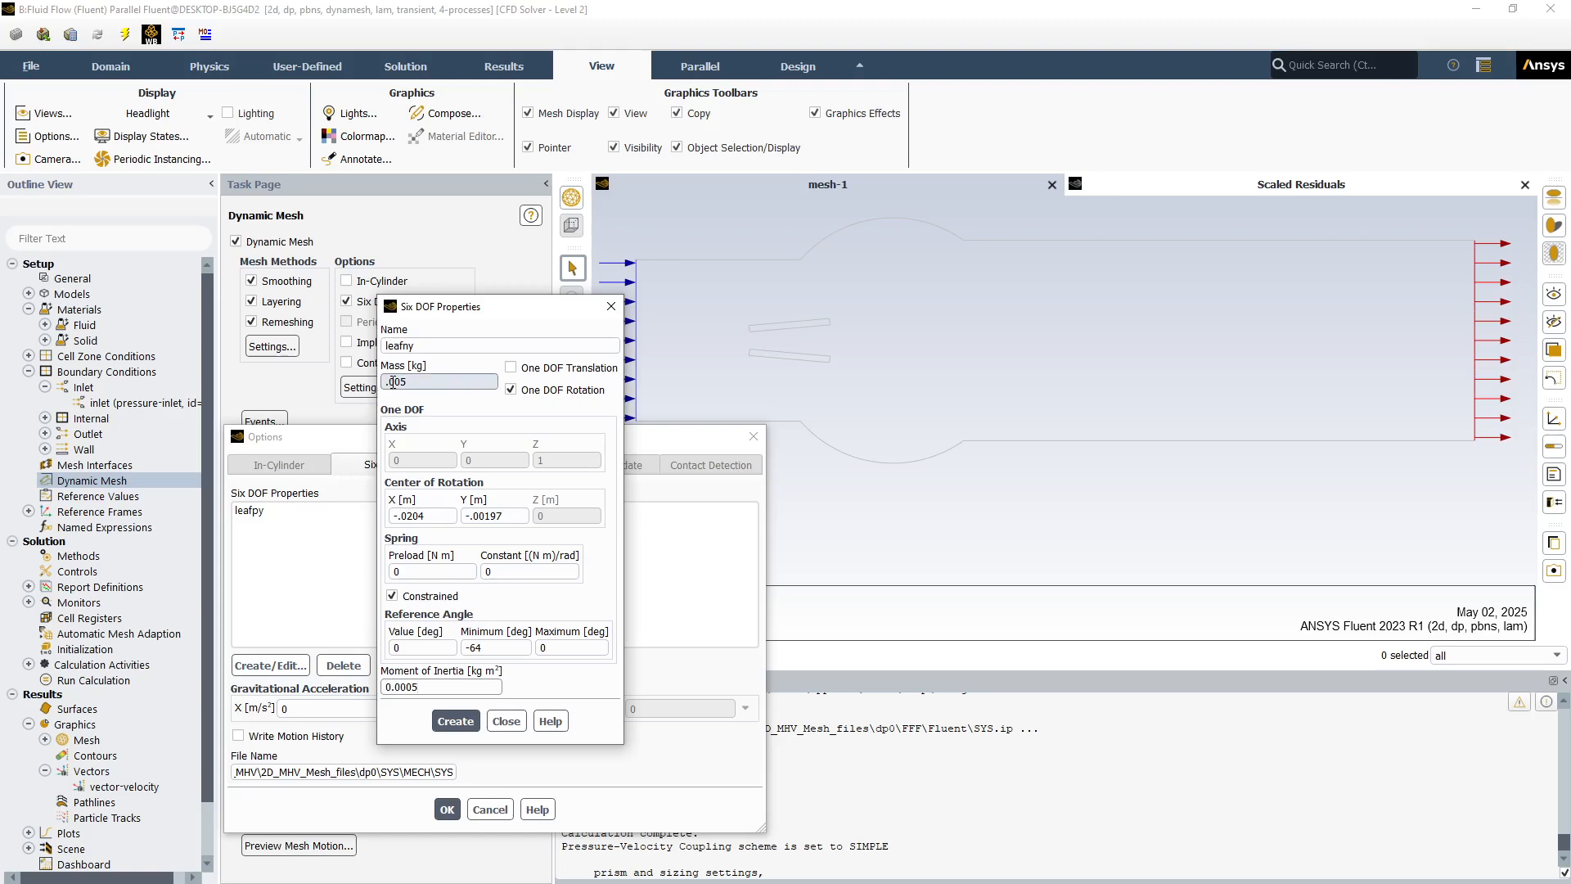
pyautogui.click(452, 721)
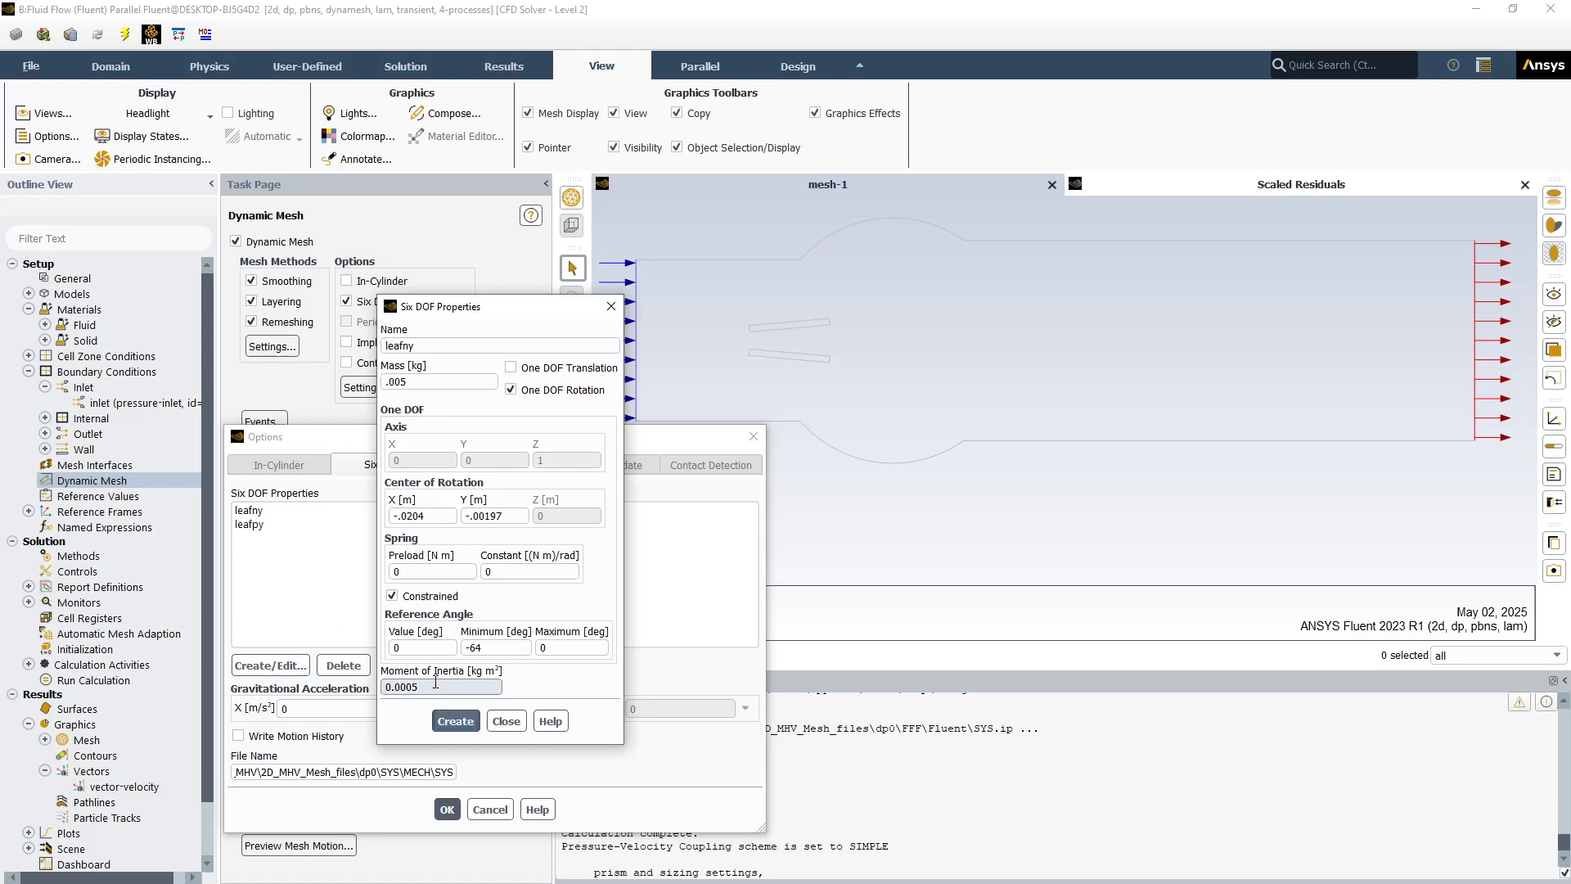
pyautogui.click(505, 721)
# Set the moment of inertia of leafpy to 0.0005 kg m², save it and accept the Six DOF options.
pyautogui.click(251, 511)
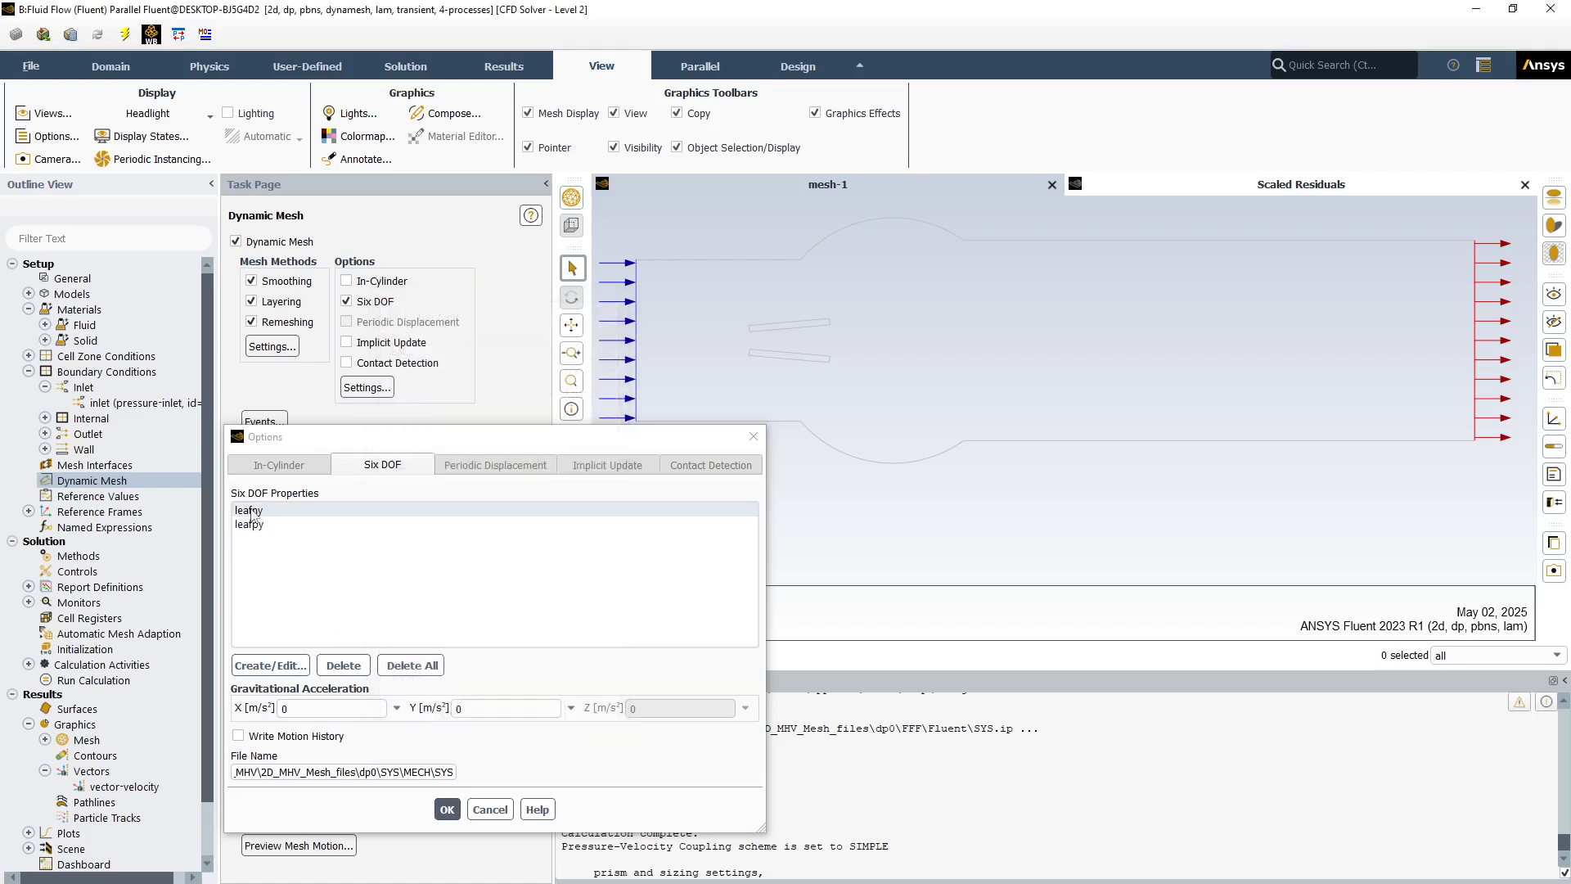
pyautogui.doubleClick(250, 525)
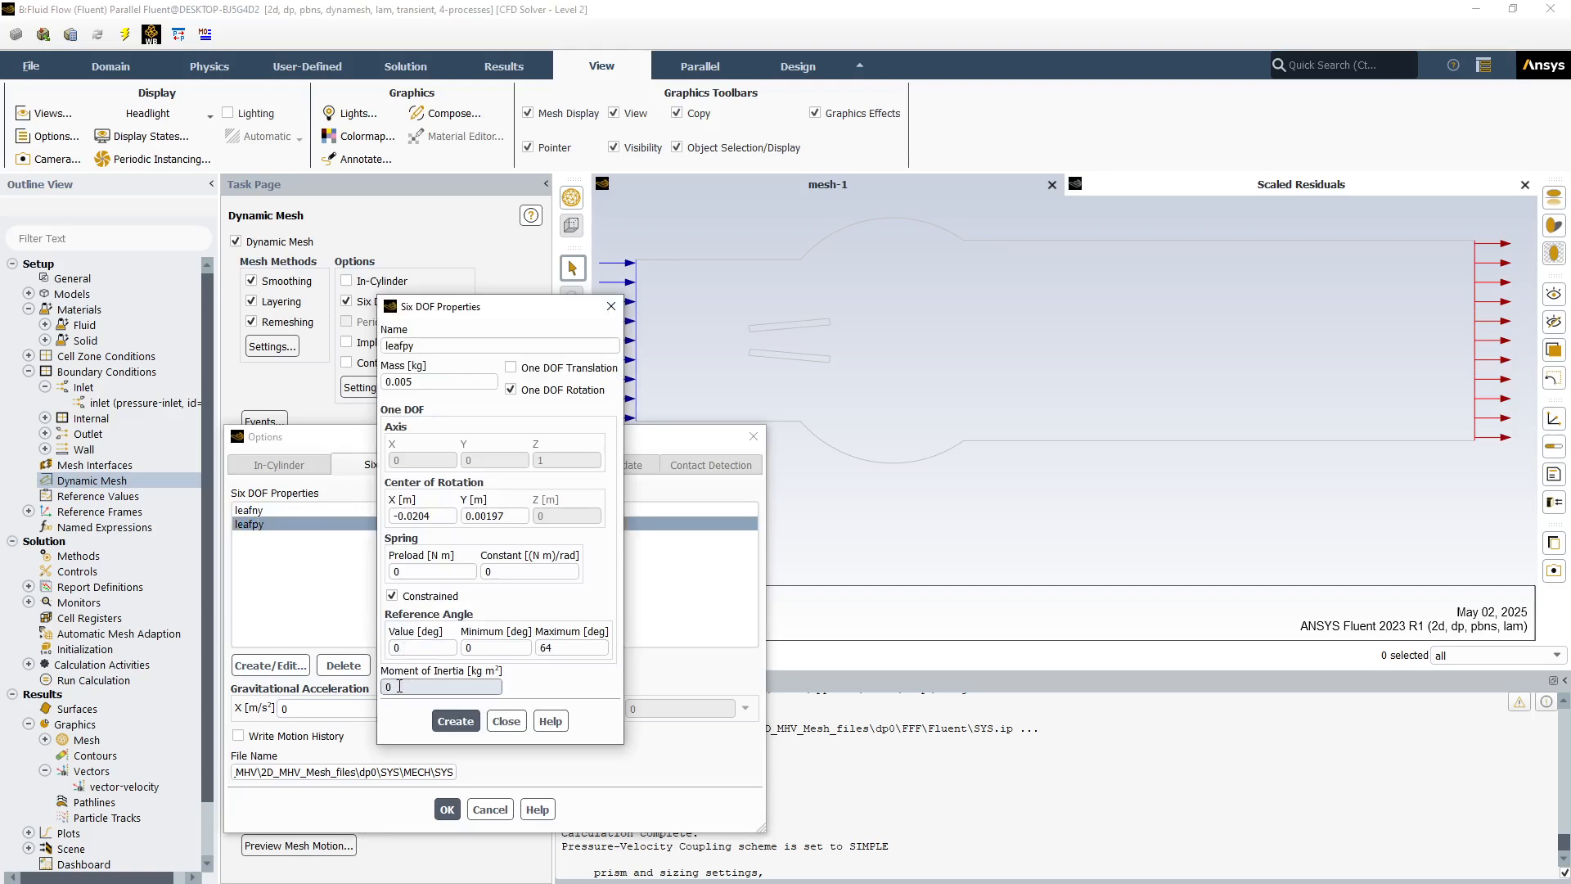
pyautogui.click(399, 686)
pyautogui.write('0.0005')
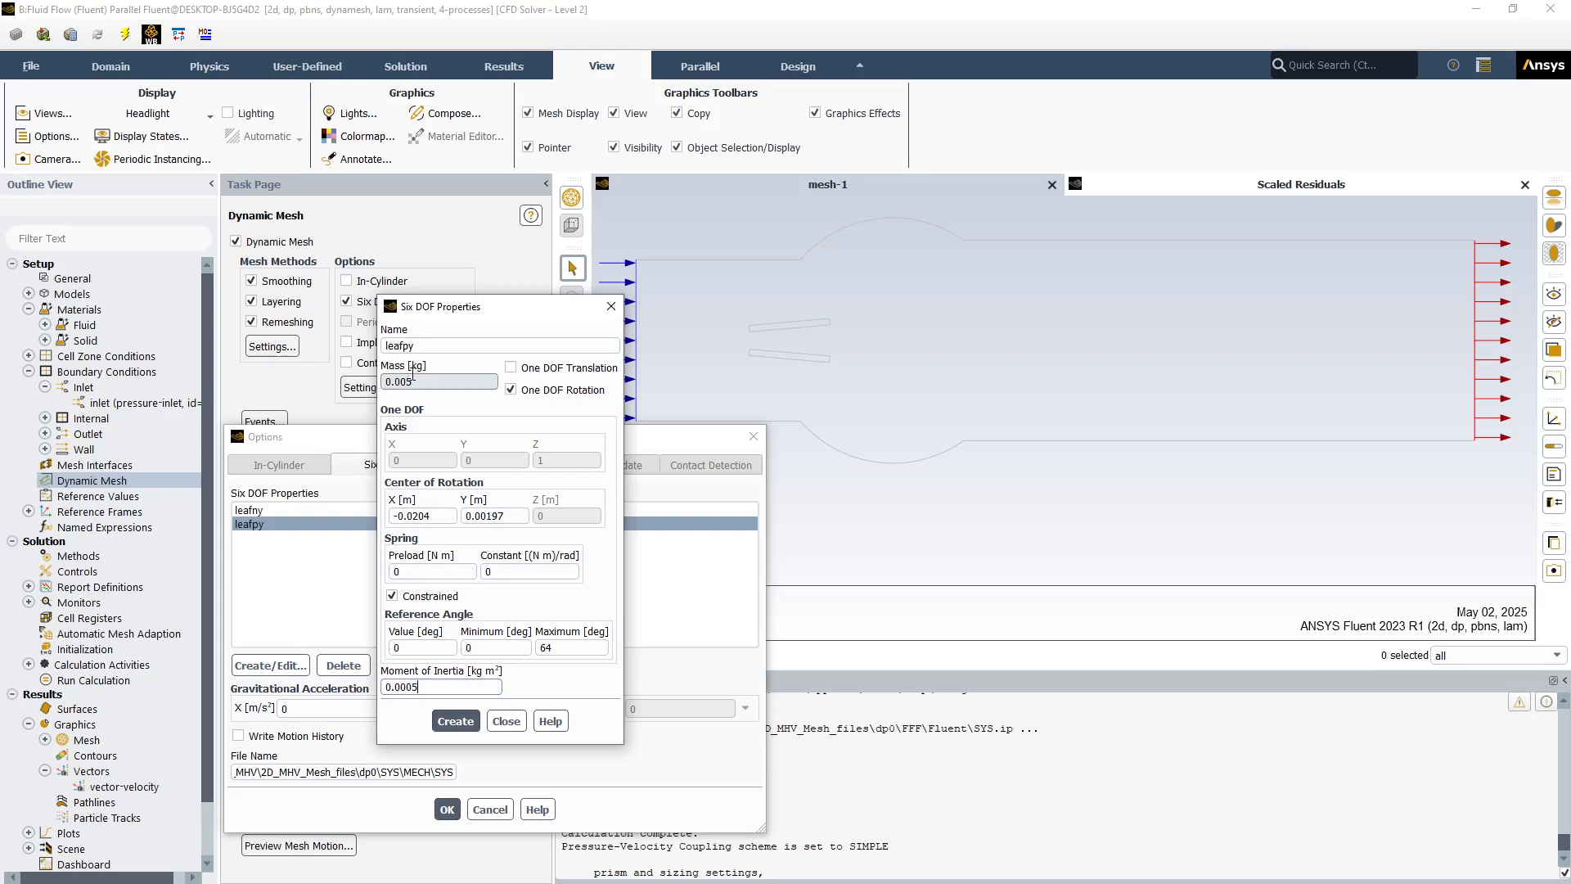
pyautogui.click(453, 721)
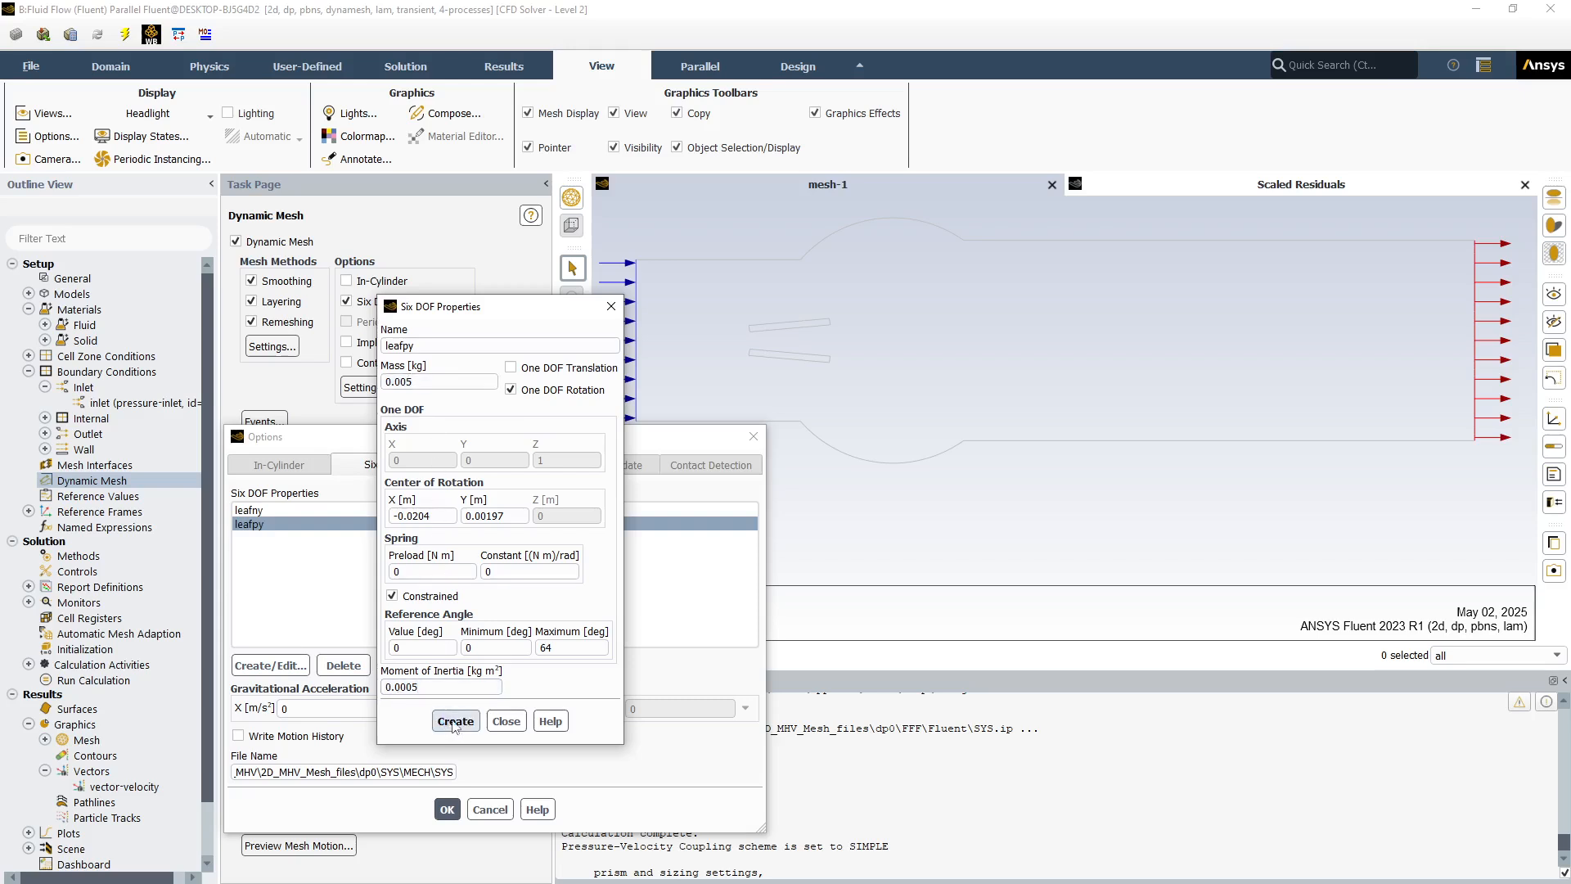
pyautogui.click(509, 722)
pyautogui.click(447, 809)
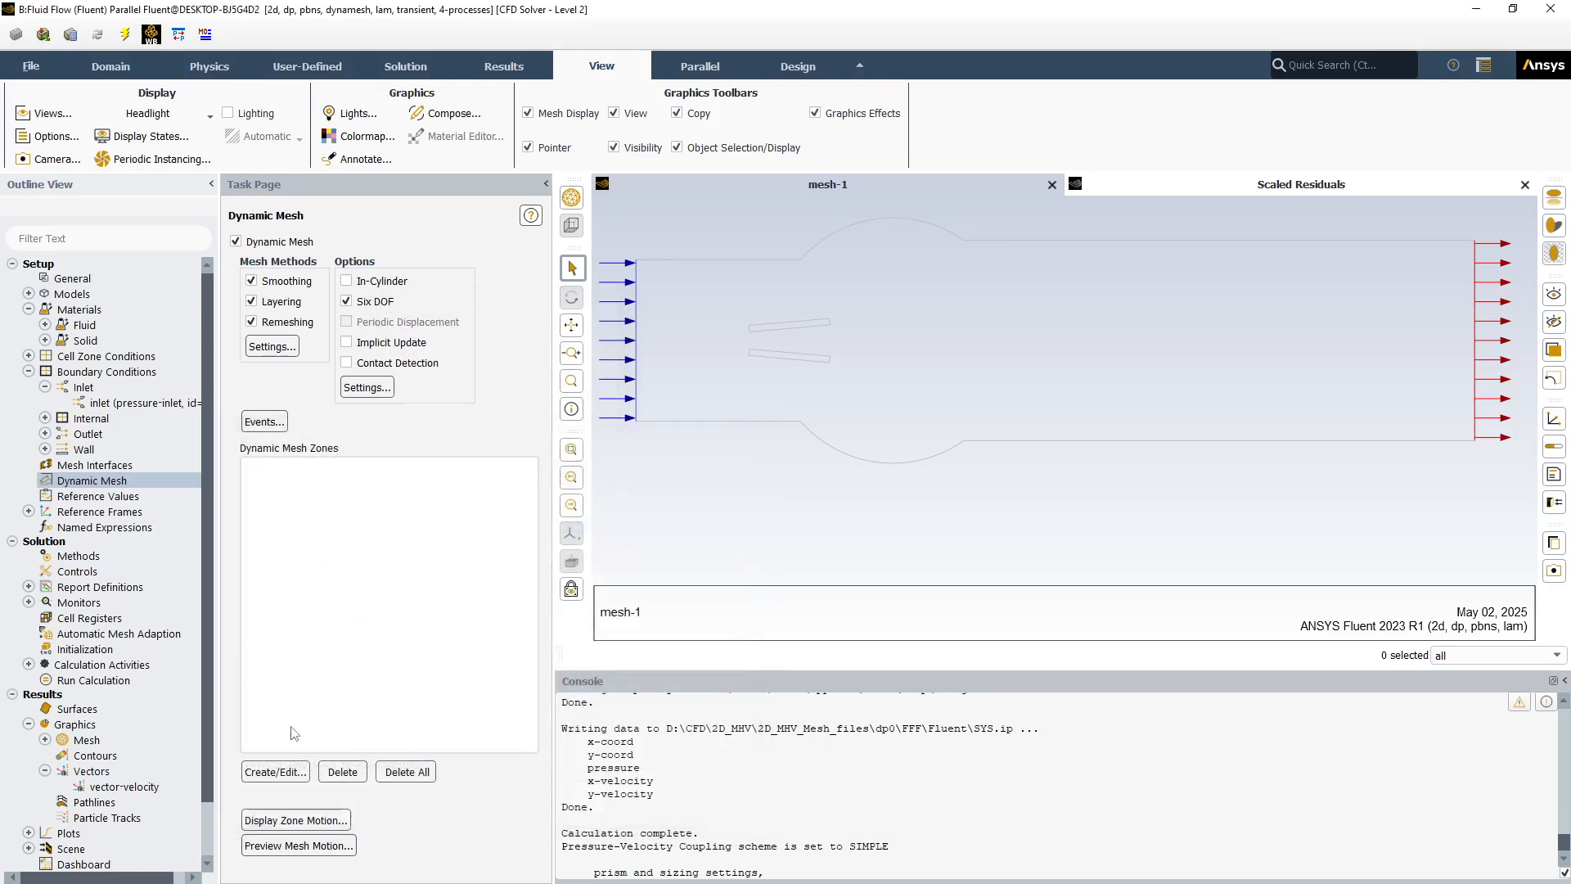
# Create a rigid body dynamic mesh zone for leafletny using leafny, with its center of gravity at X -0.01 m, Y -0.001 m.
pyautogui.click(276, 772)
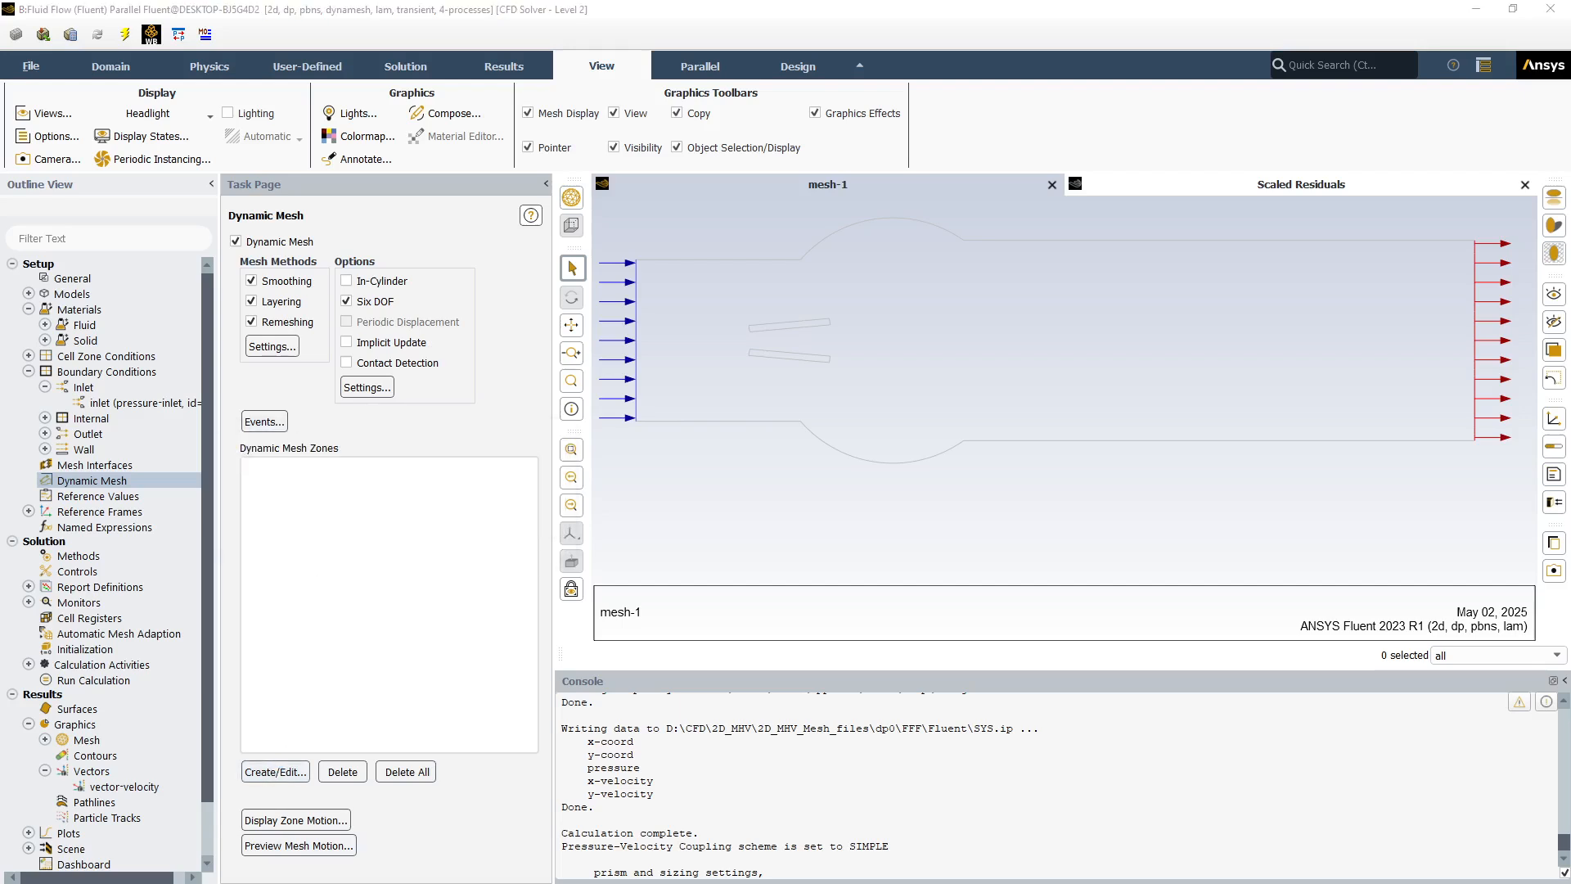
pyautogui.moveTo(329, 192); pyautogui.dragTo(619, 195)
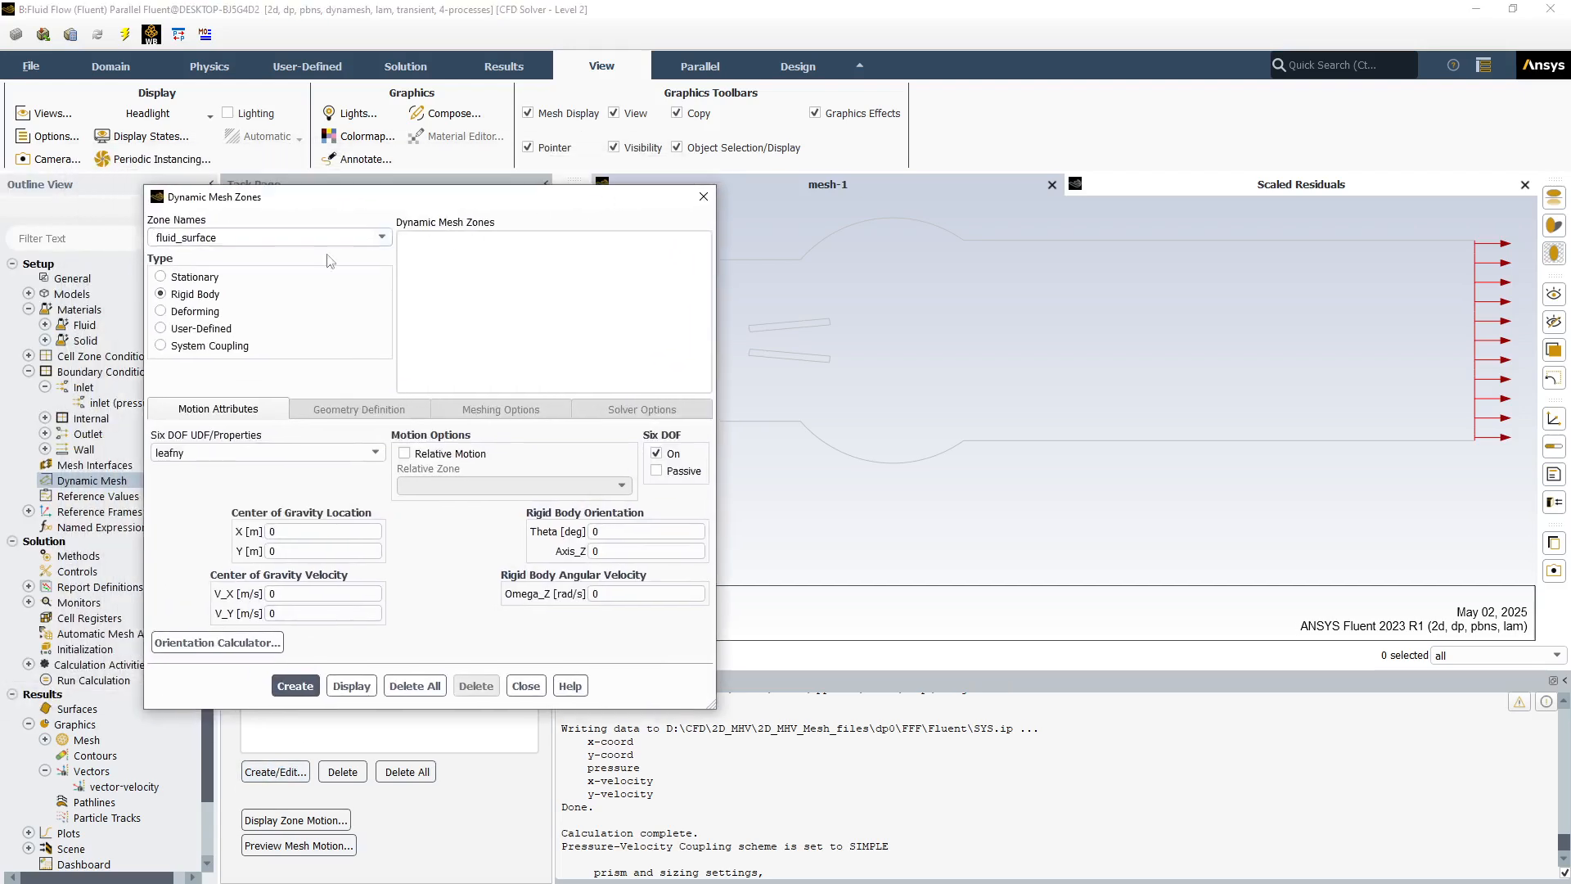
pyautogui.click(381, 237)
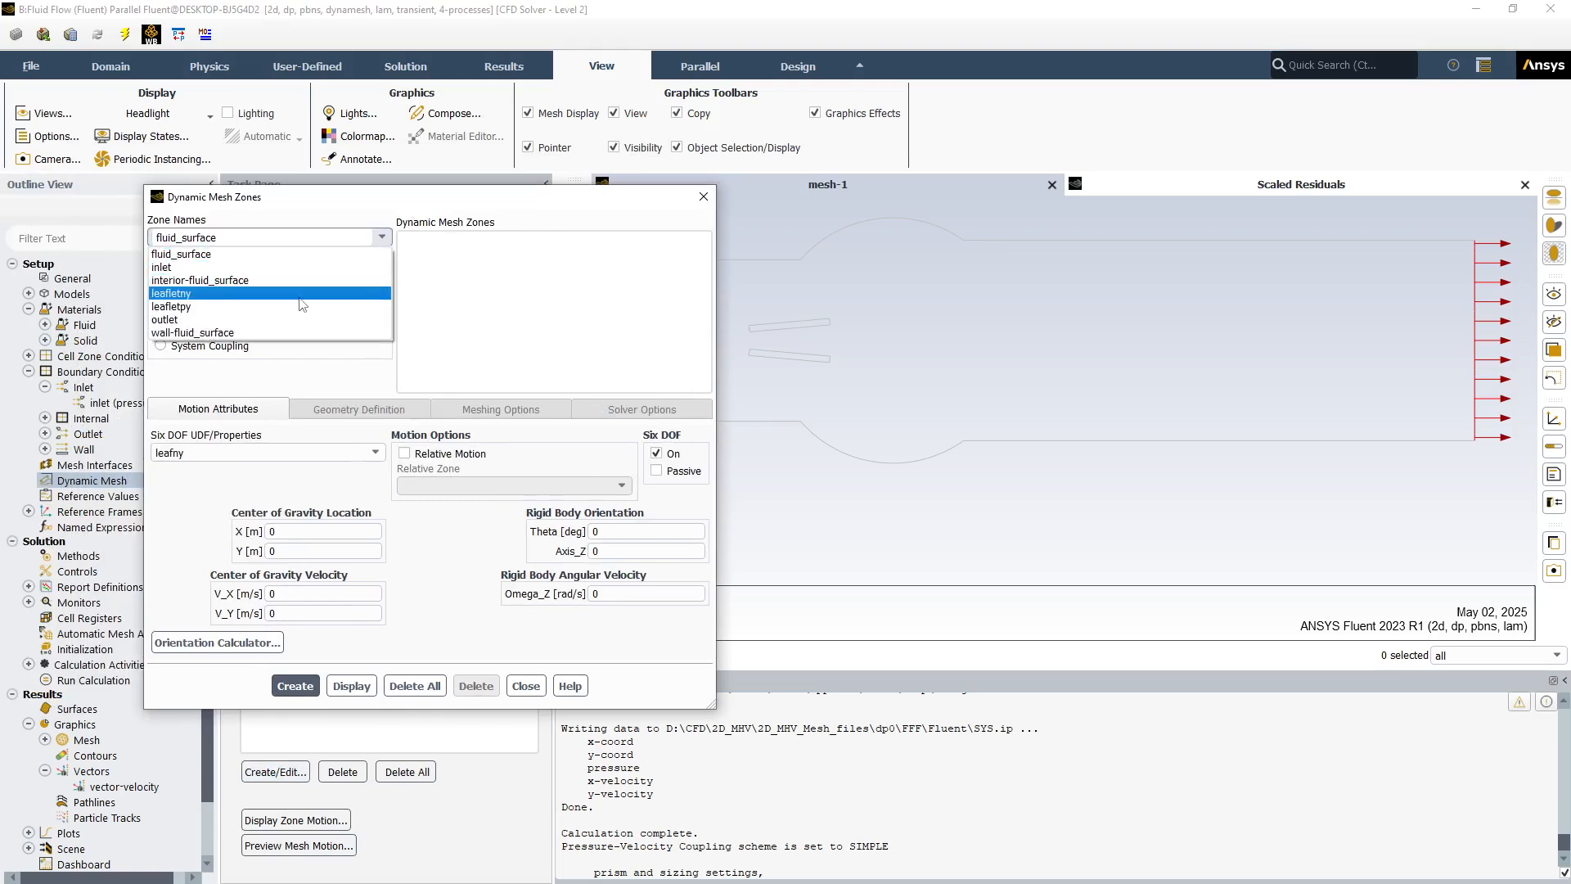
pyautogui.click(300, 296)
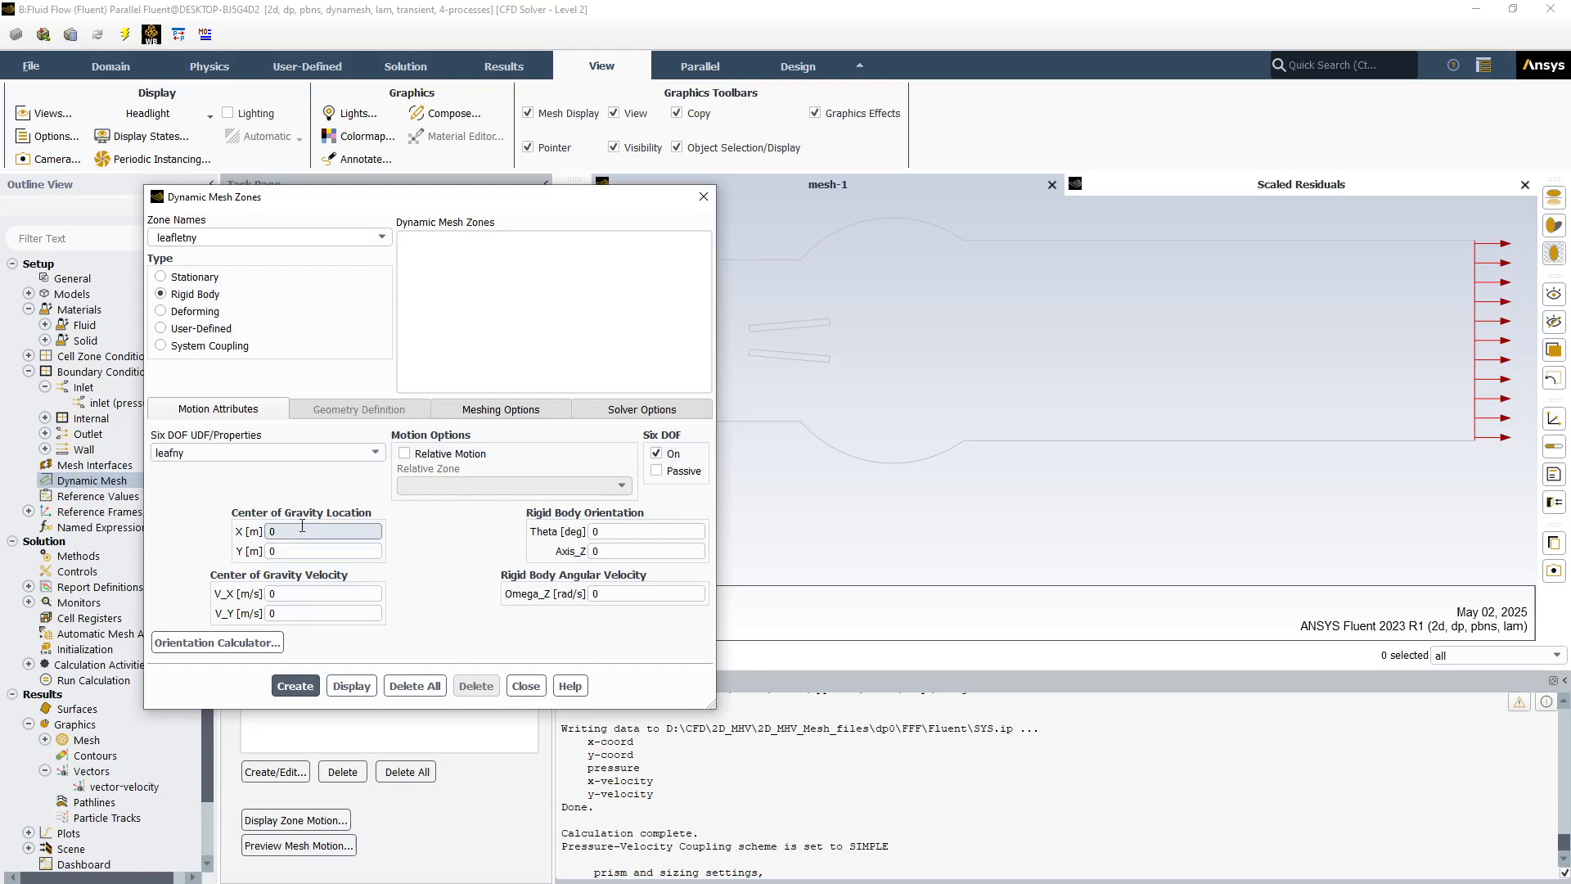
pyautogui.moveTo(291, 527); pyautogui.dragTo(239, 530)
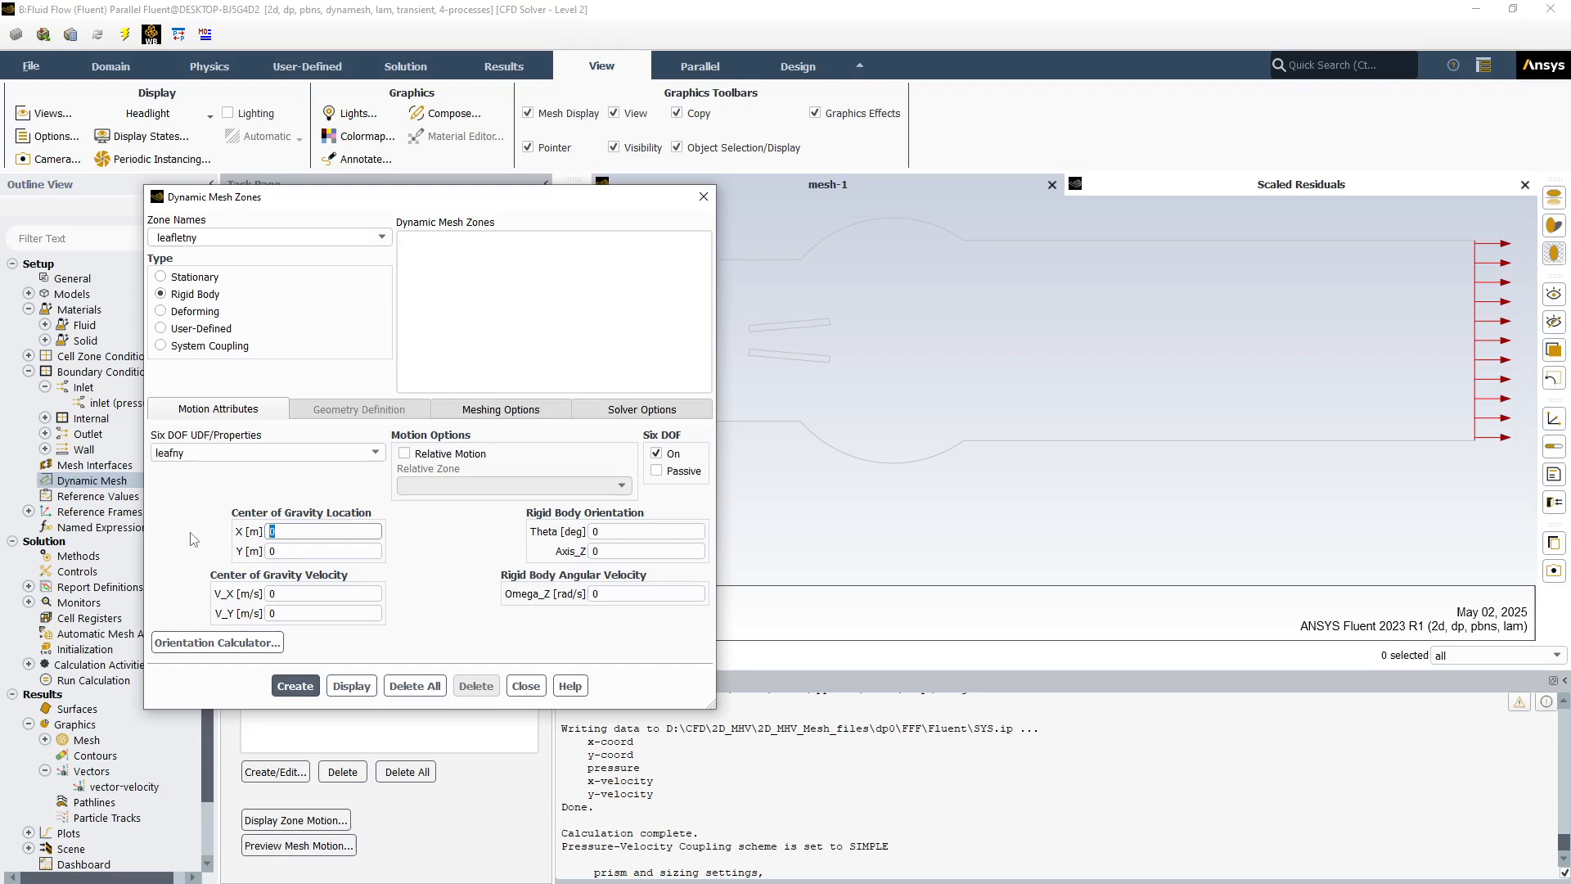
pyautogui.write('-')
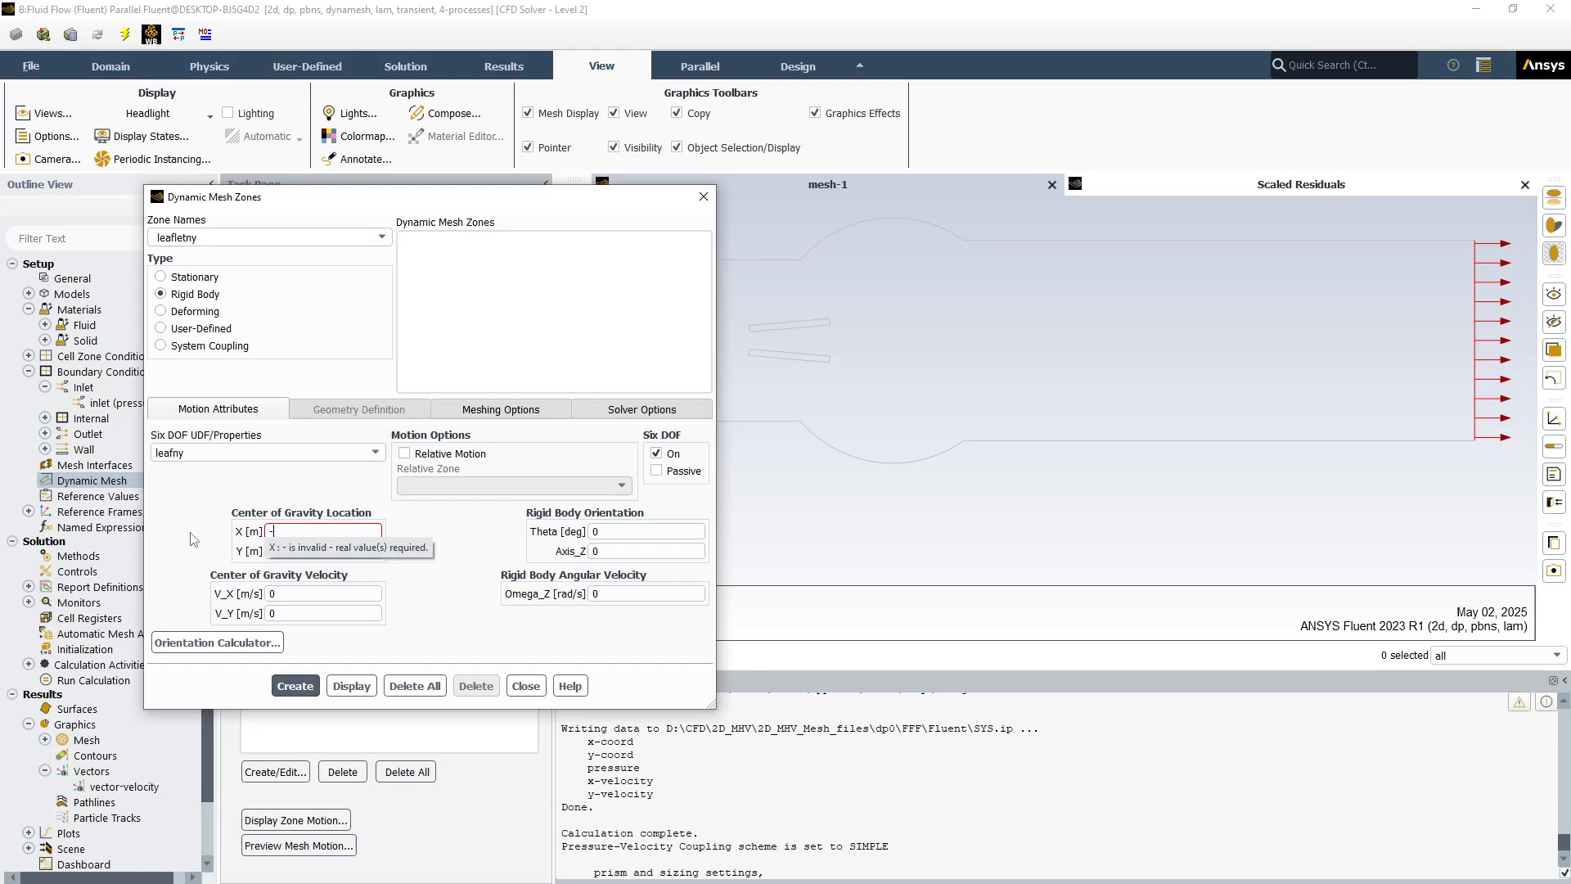
pyautogui.write('.01')
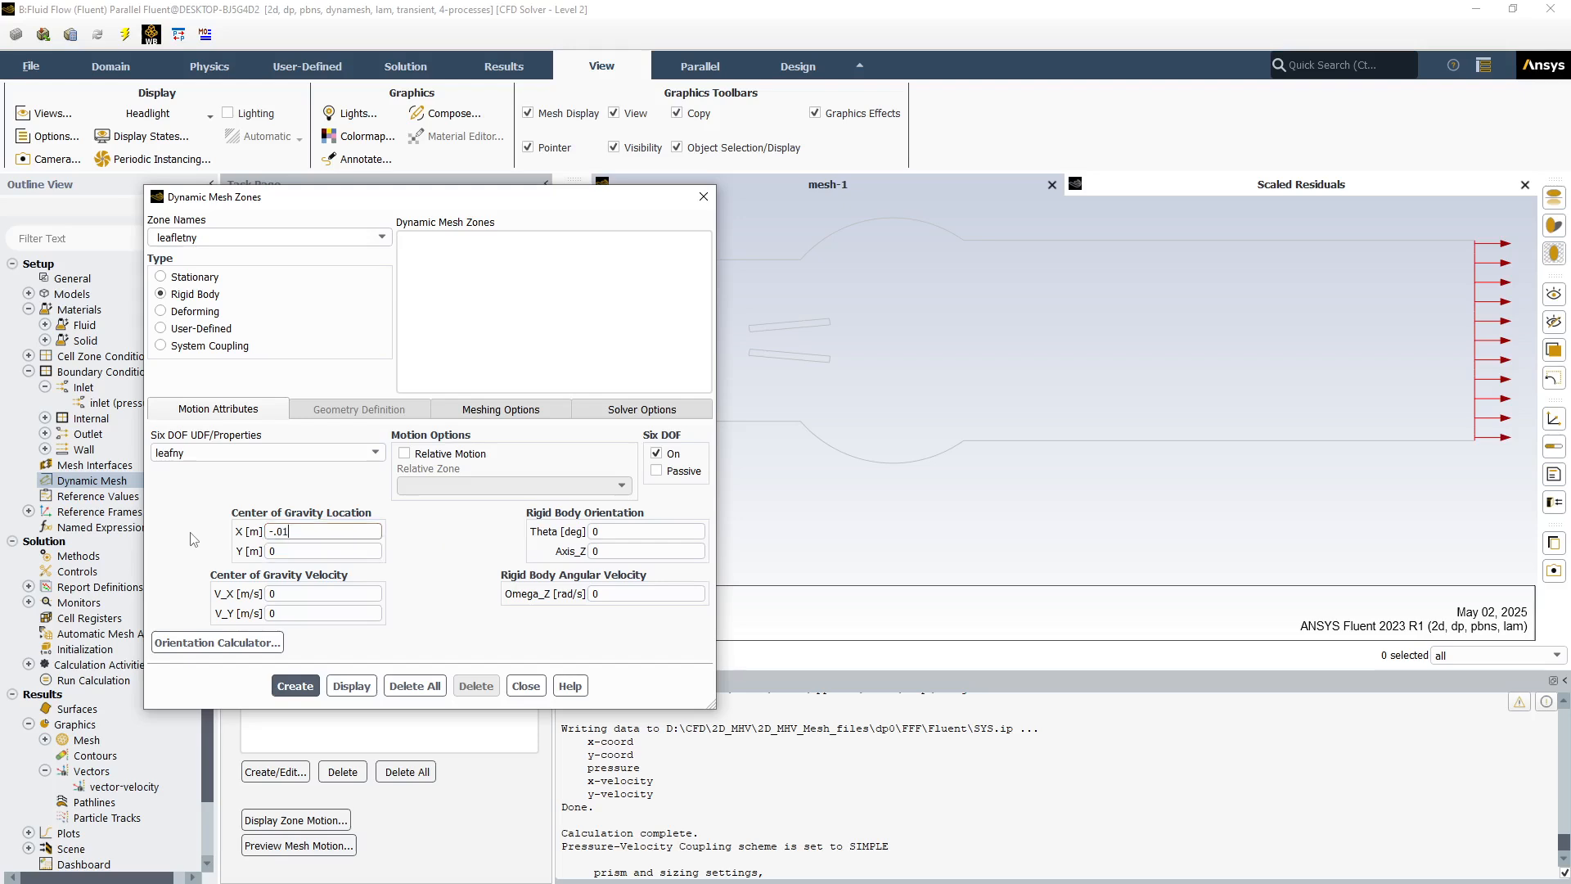
pyautogui.press('Tab')
pyautogui.write('-.0')
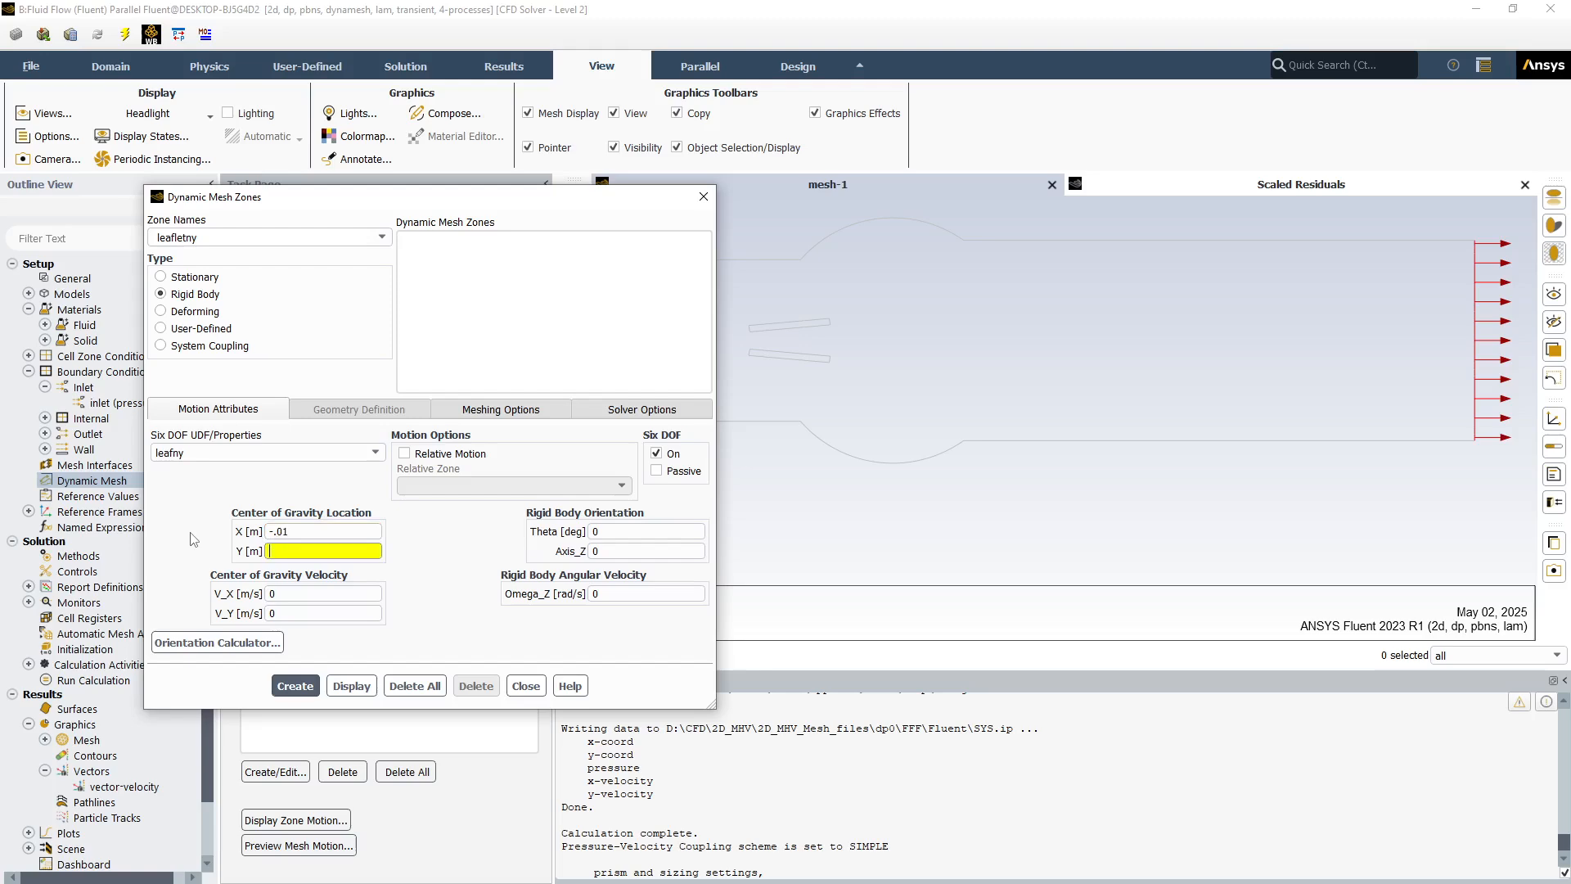
pyautogui.write('0')
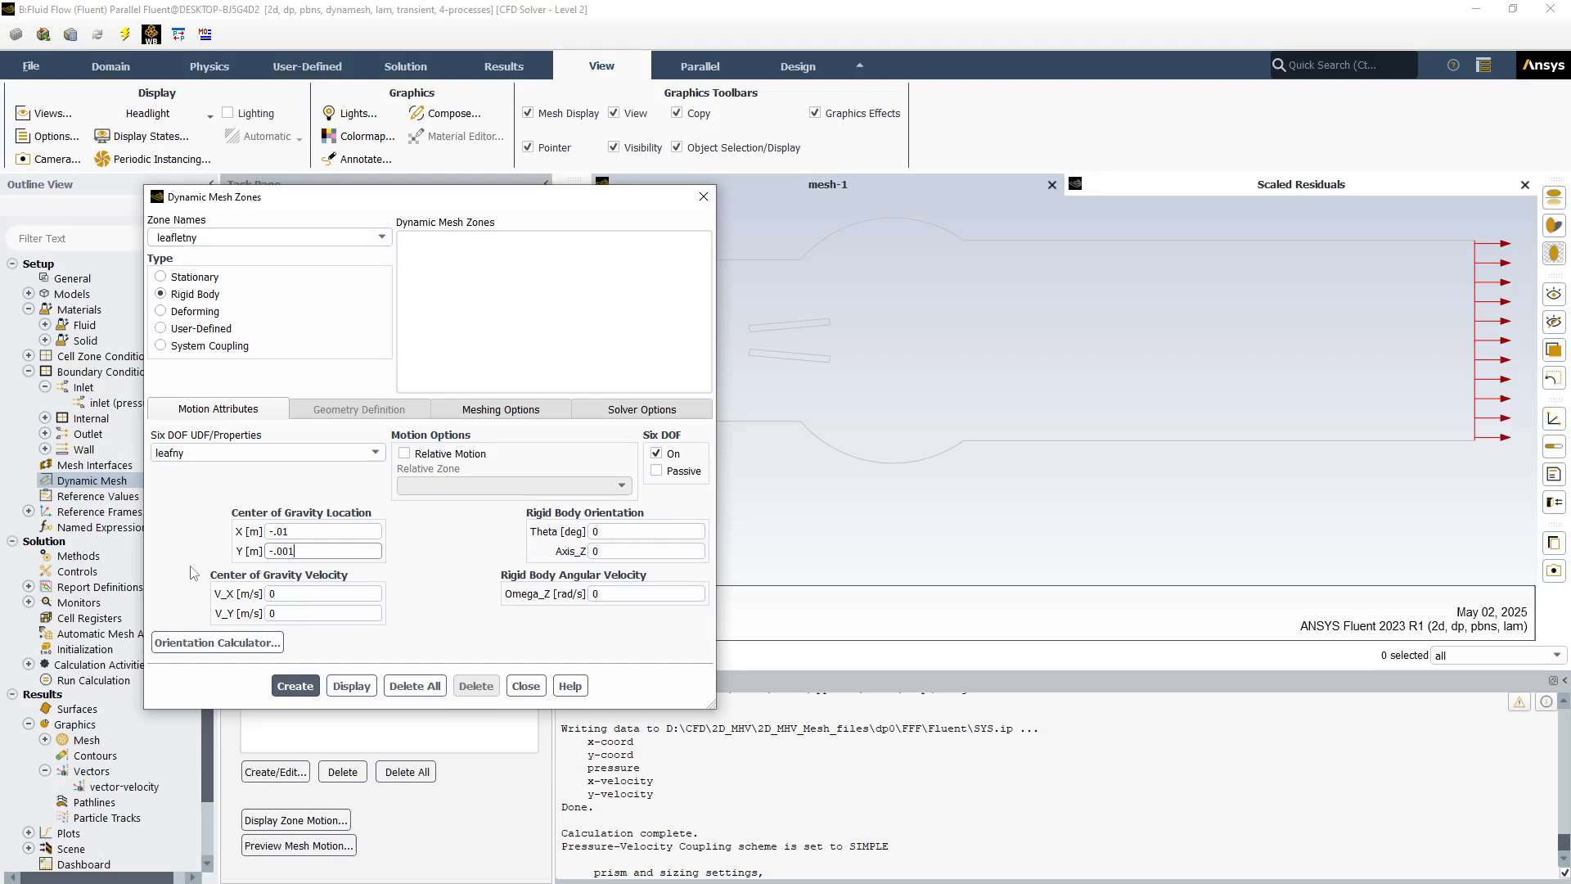
pyautogui.click(293, 688)
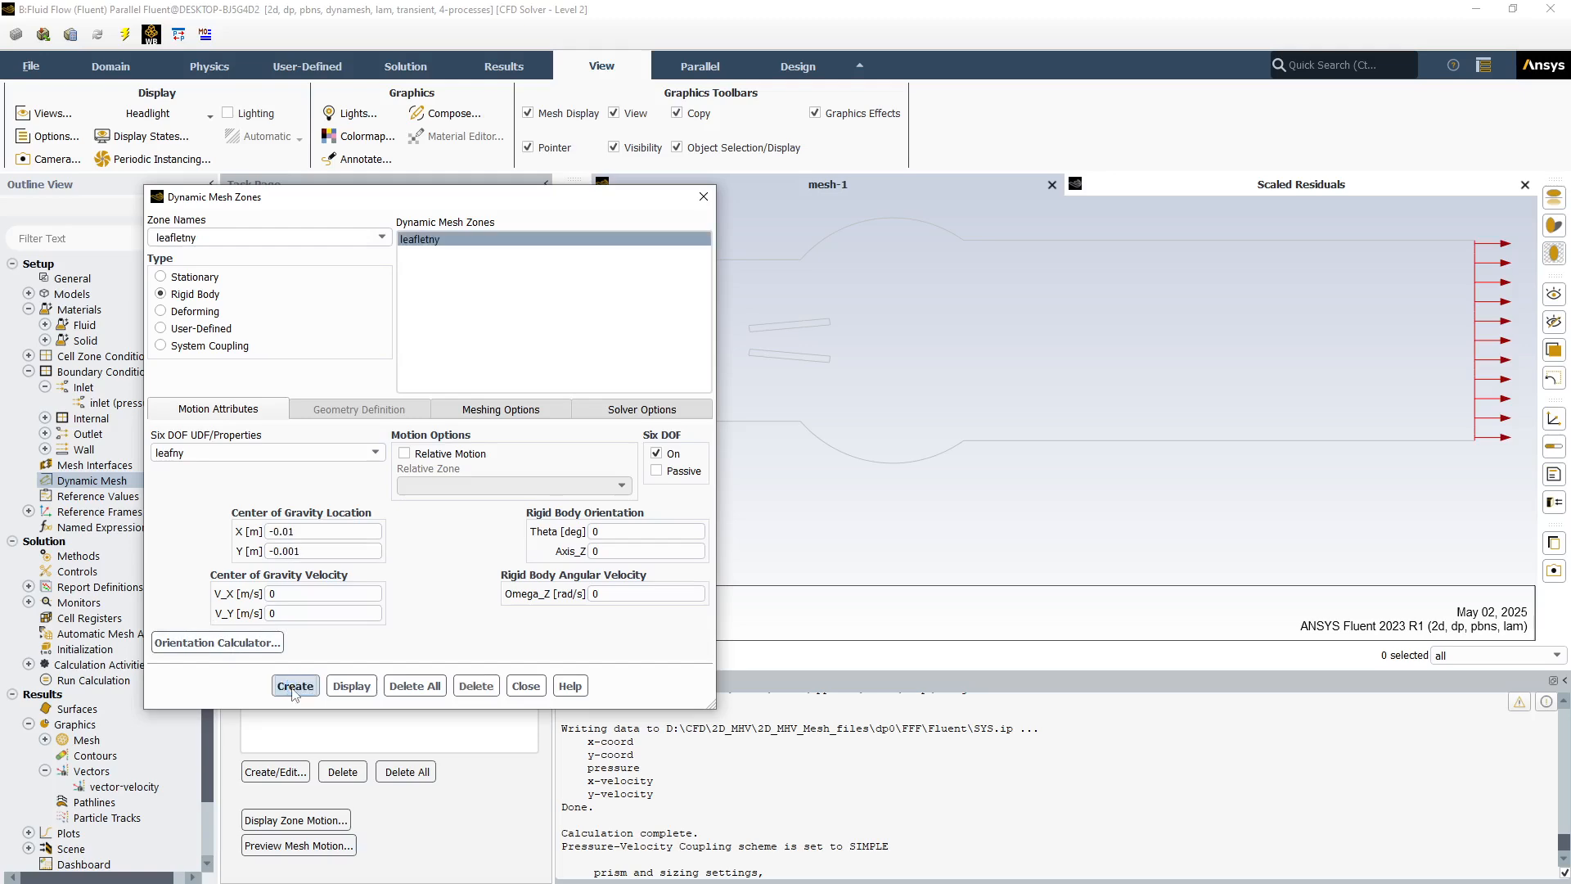
# Create a rigid body dynamic mesh zone for leafletpy using leafpy, with its center of gravity at X -0.01 m, Y 0.001 m.
pyautogui.click(184, 237)
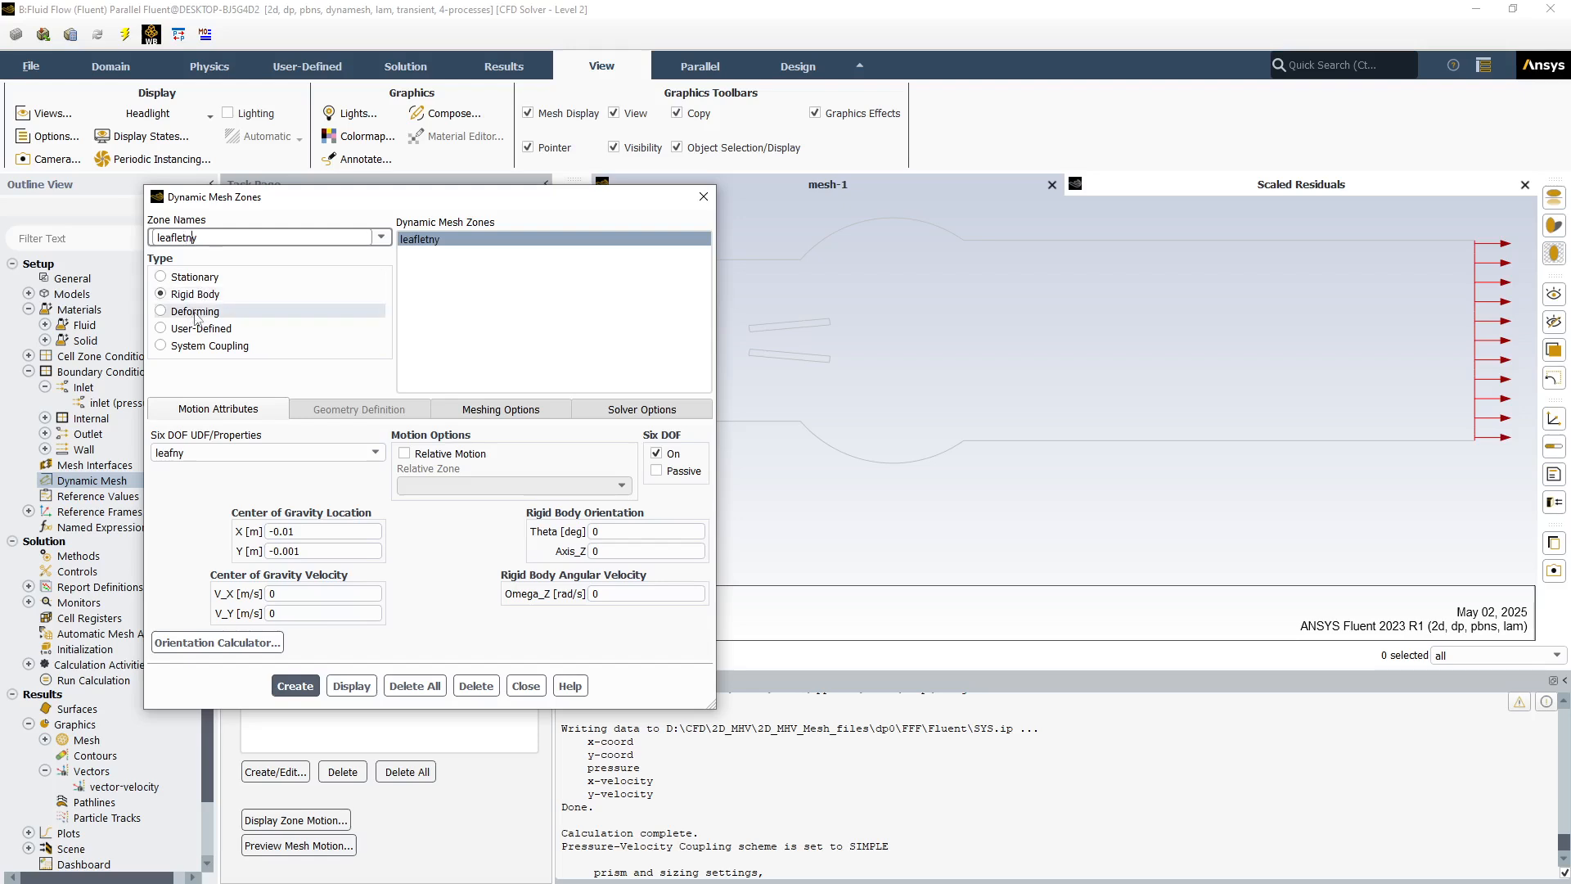
pyautogui.hotkey('ctrl', 'a')
pyautogui.write('leafletpy')
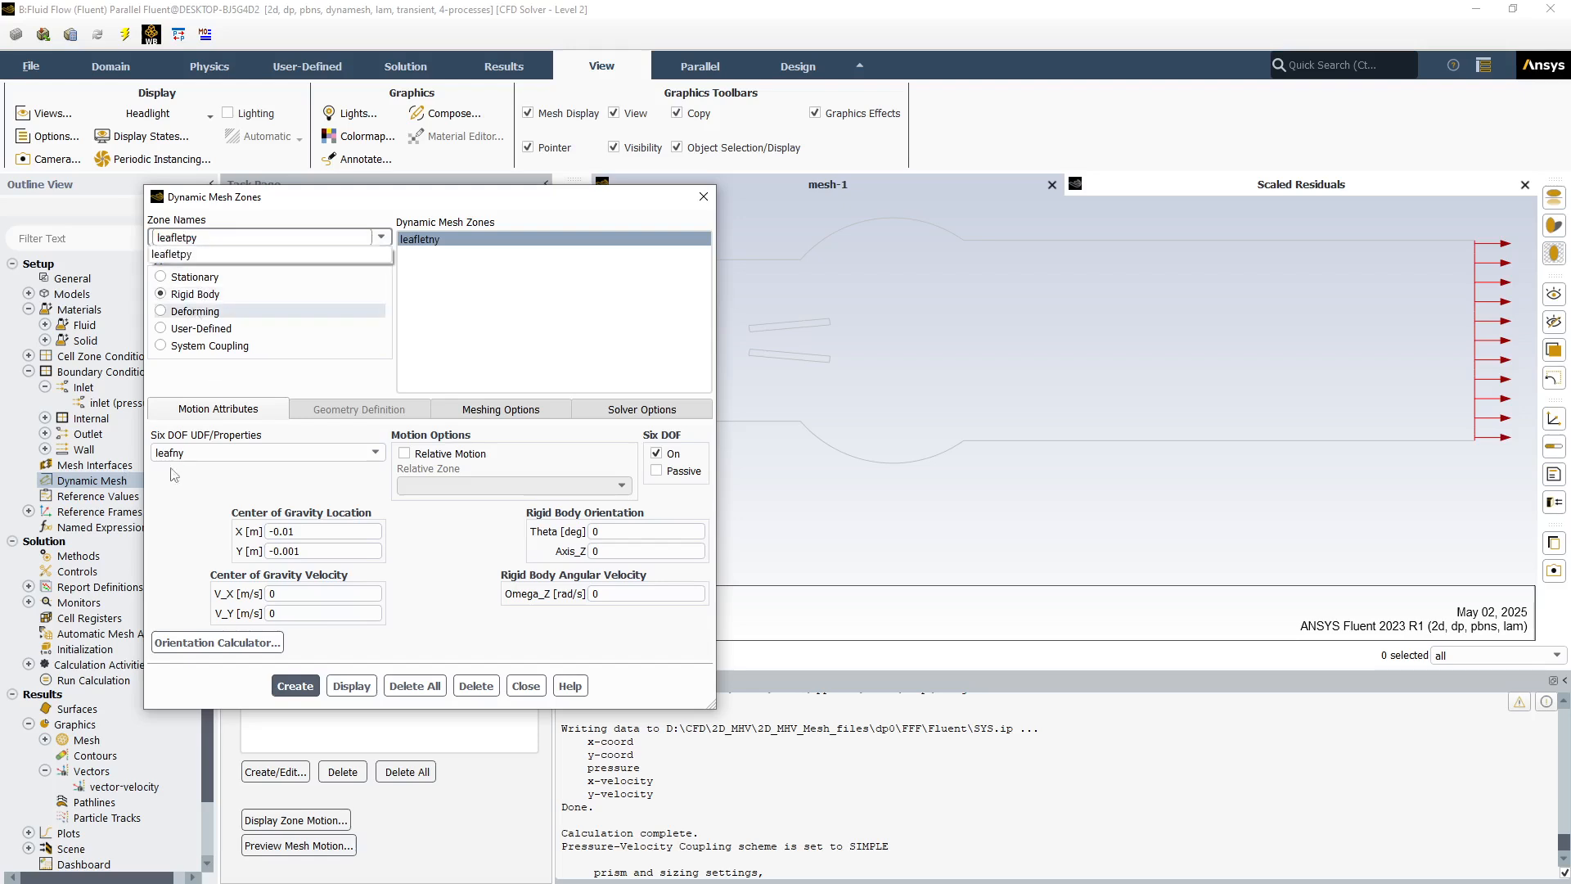
pyautogui.click(374, 453)
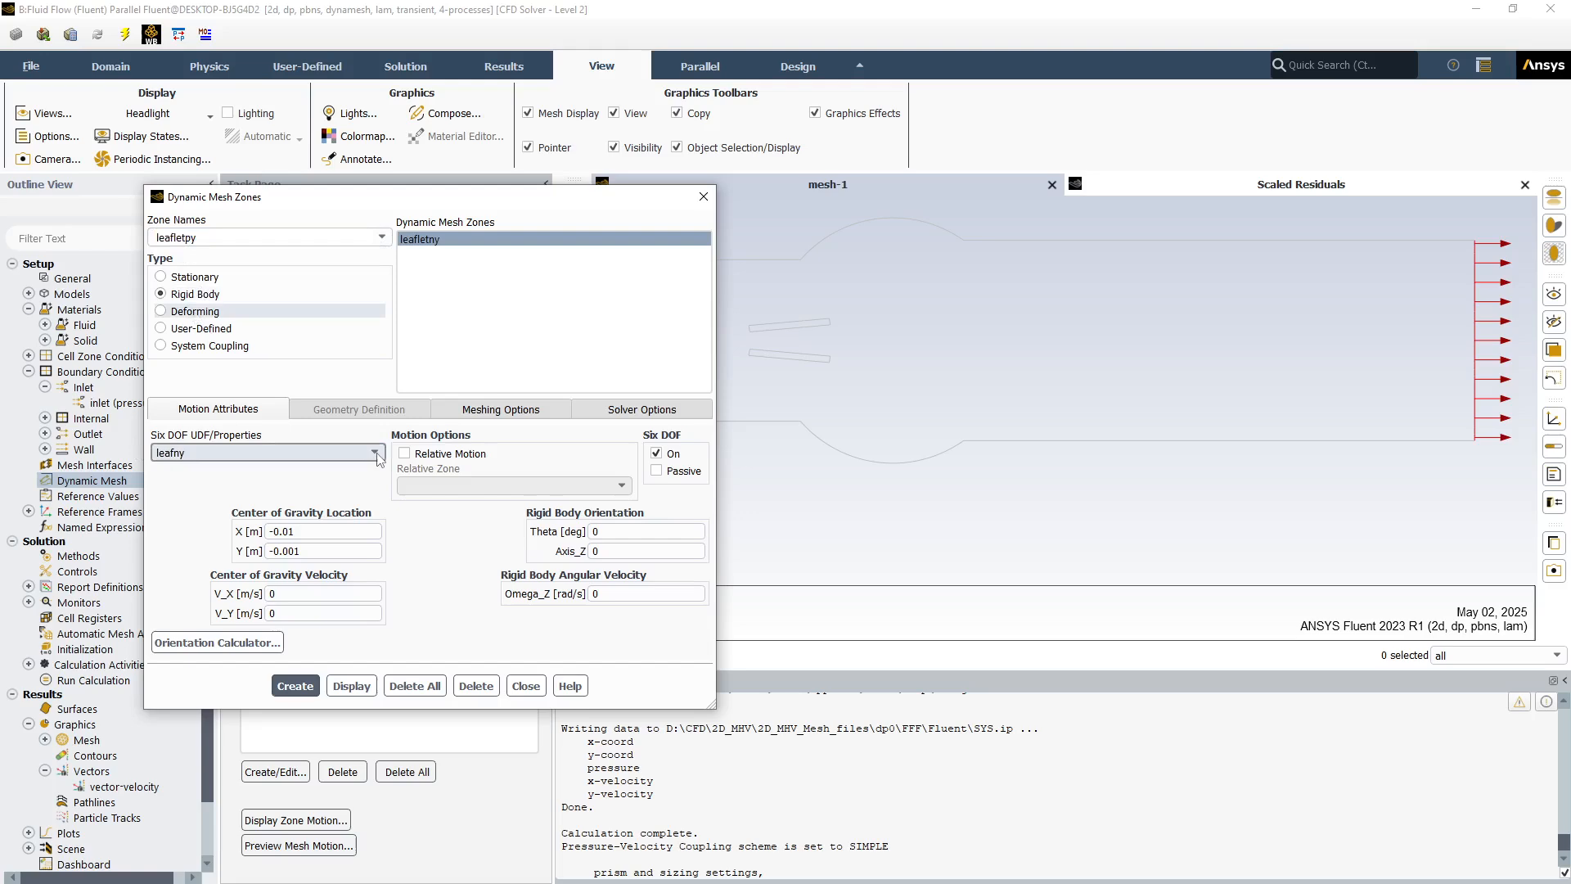
pyautogui.click(372, 455)
pyautogui.click(309, 484)
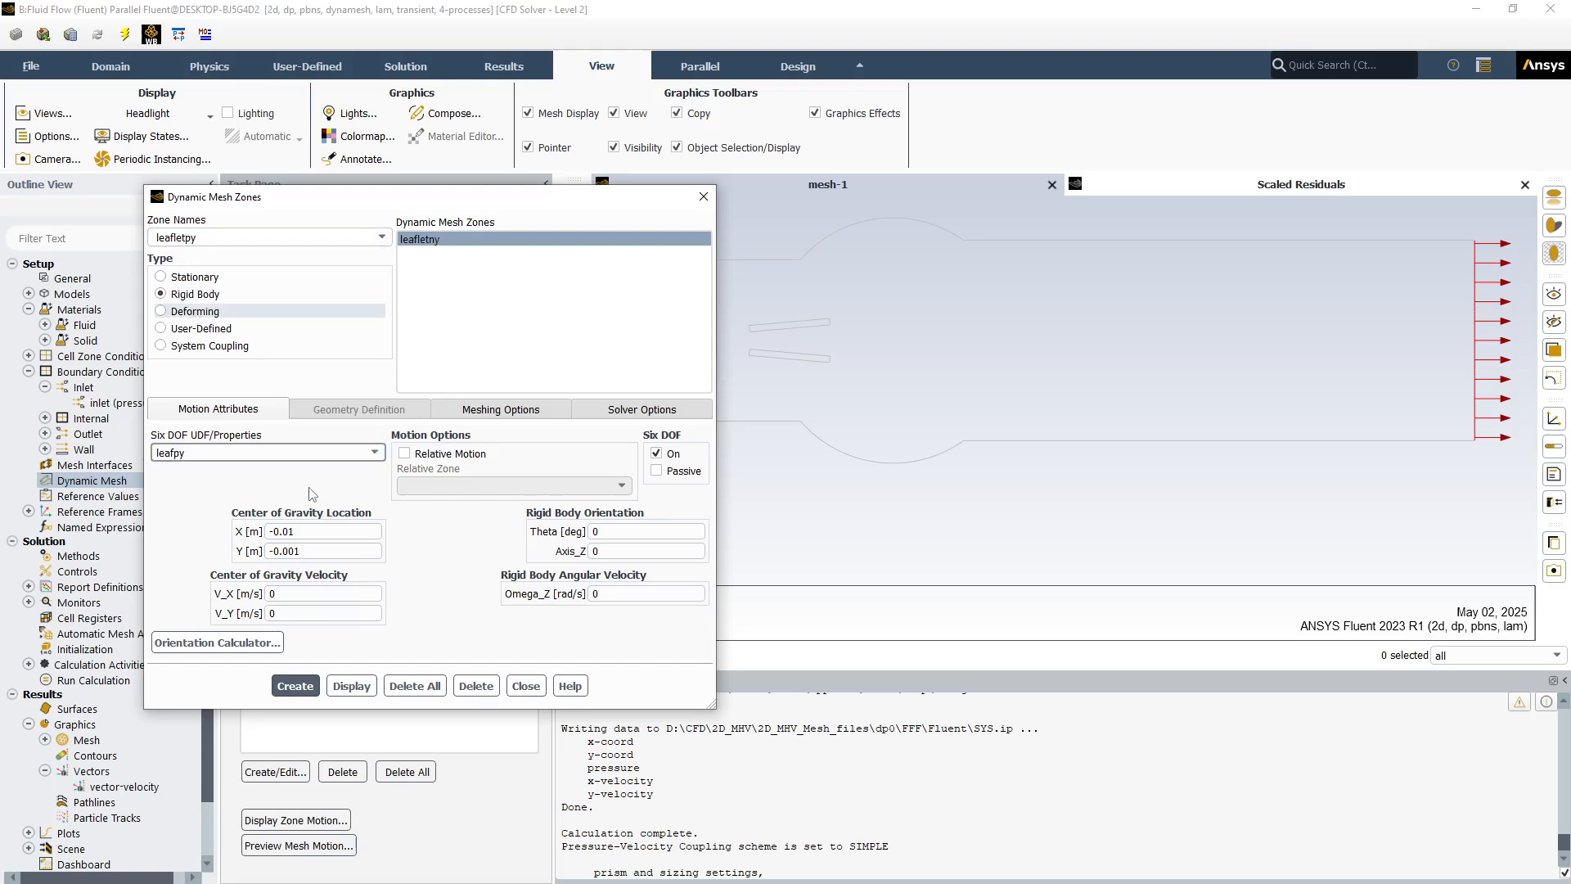
pyautogui.click(276, 553)
pyautogui.press('BackSpace')
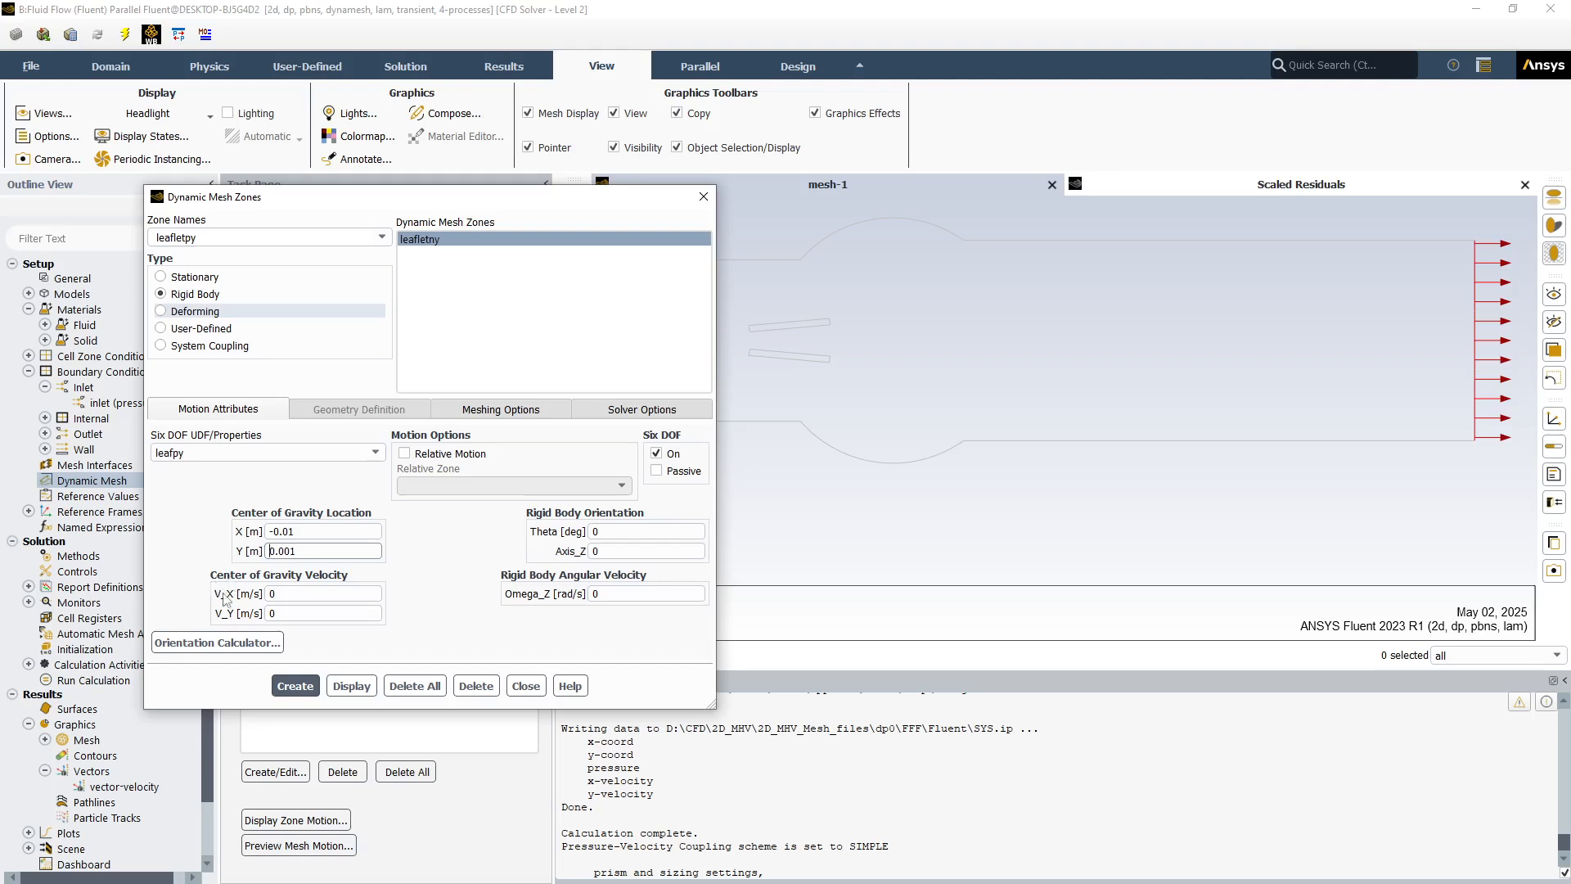
pyautogui.click(293, 686)
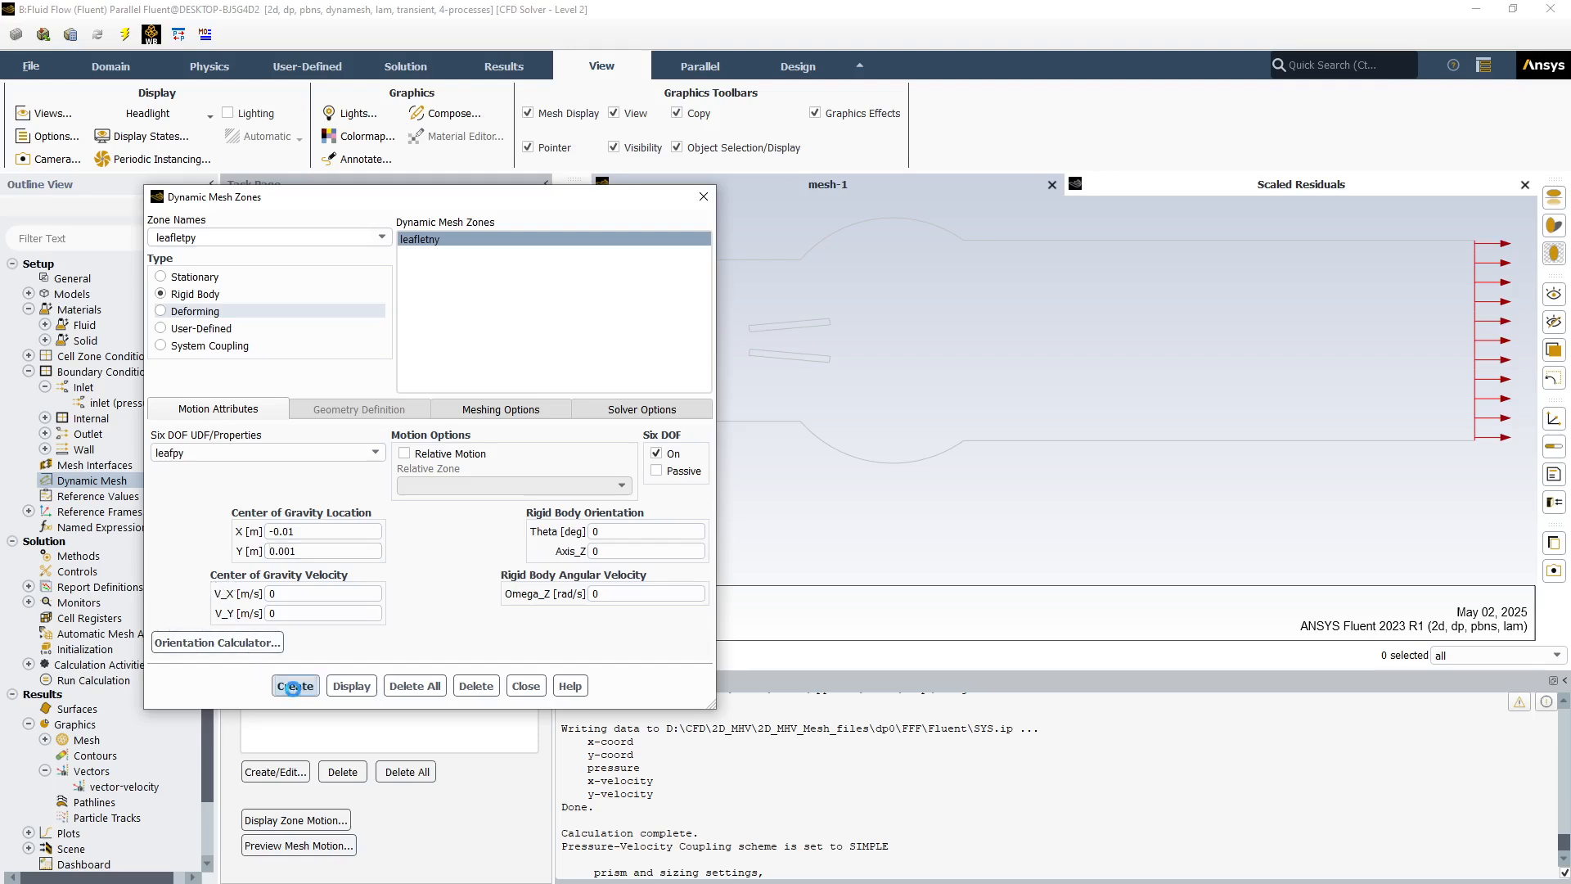
pyautogui.click(526, 686)
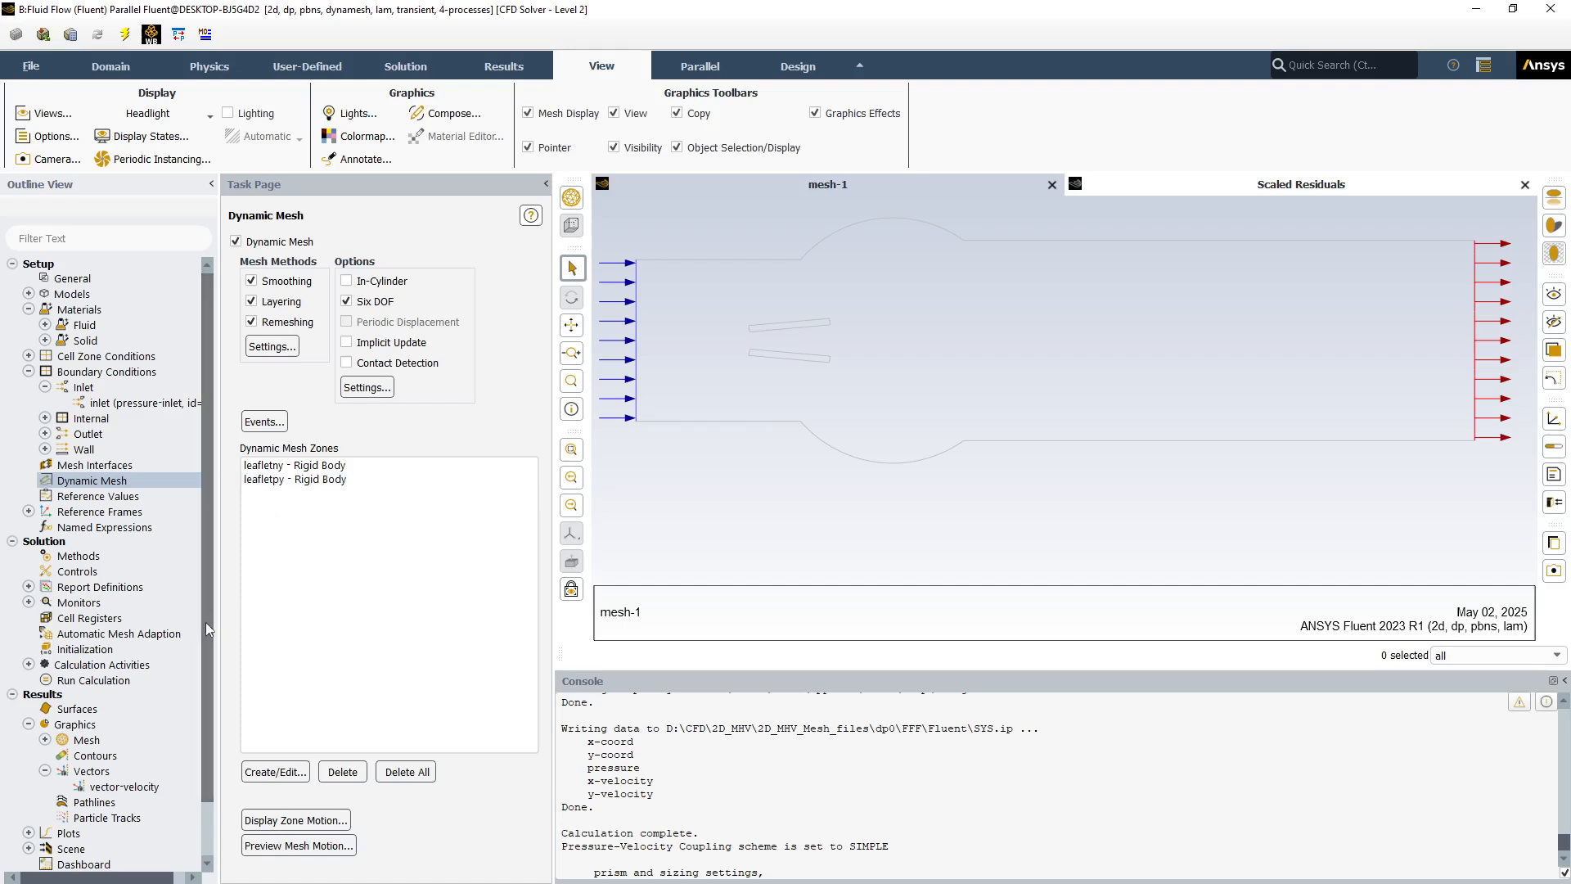
# Start a new area-weighted average surface report of static pressure on the inlet surface.
pyautogui.moveTo(204, 622); pyautogui.dragTo(214, 727)
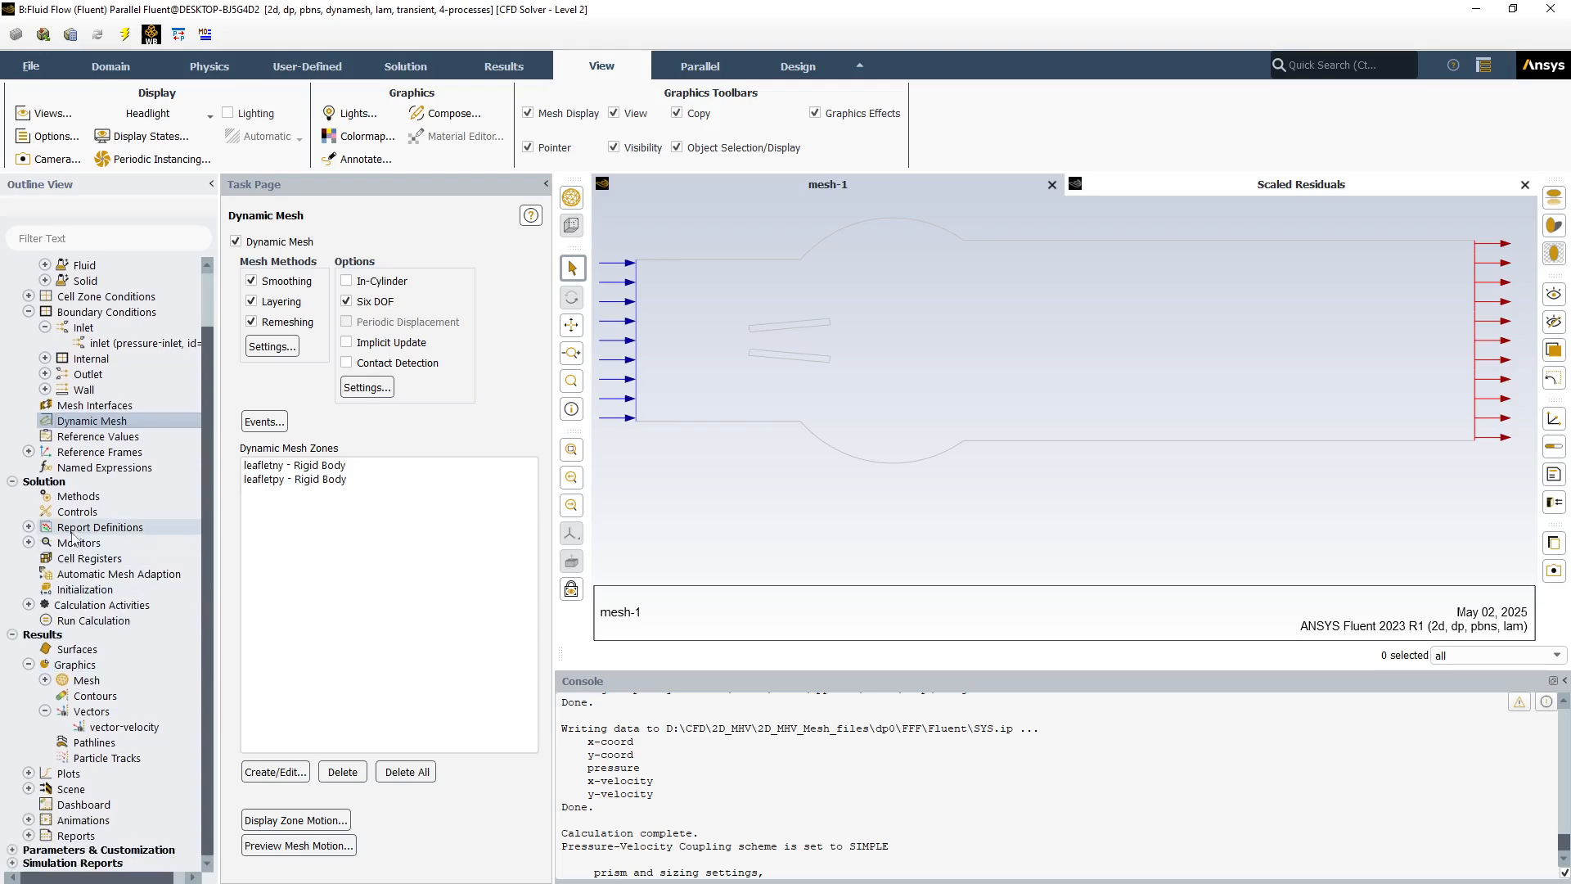
pyautogui.click(29, 528)
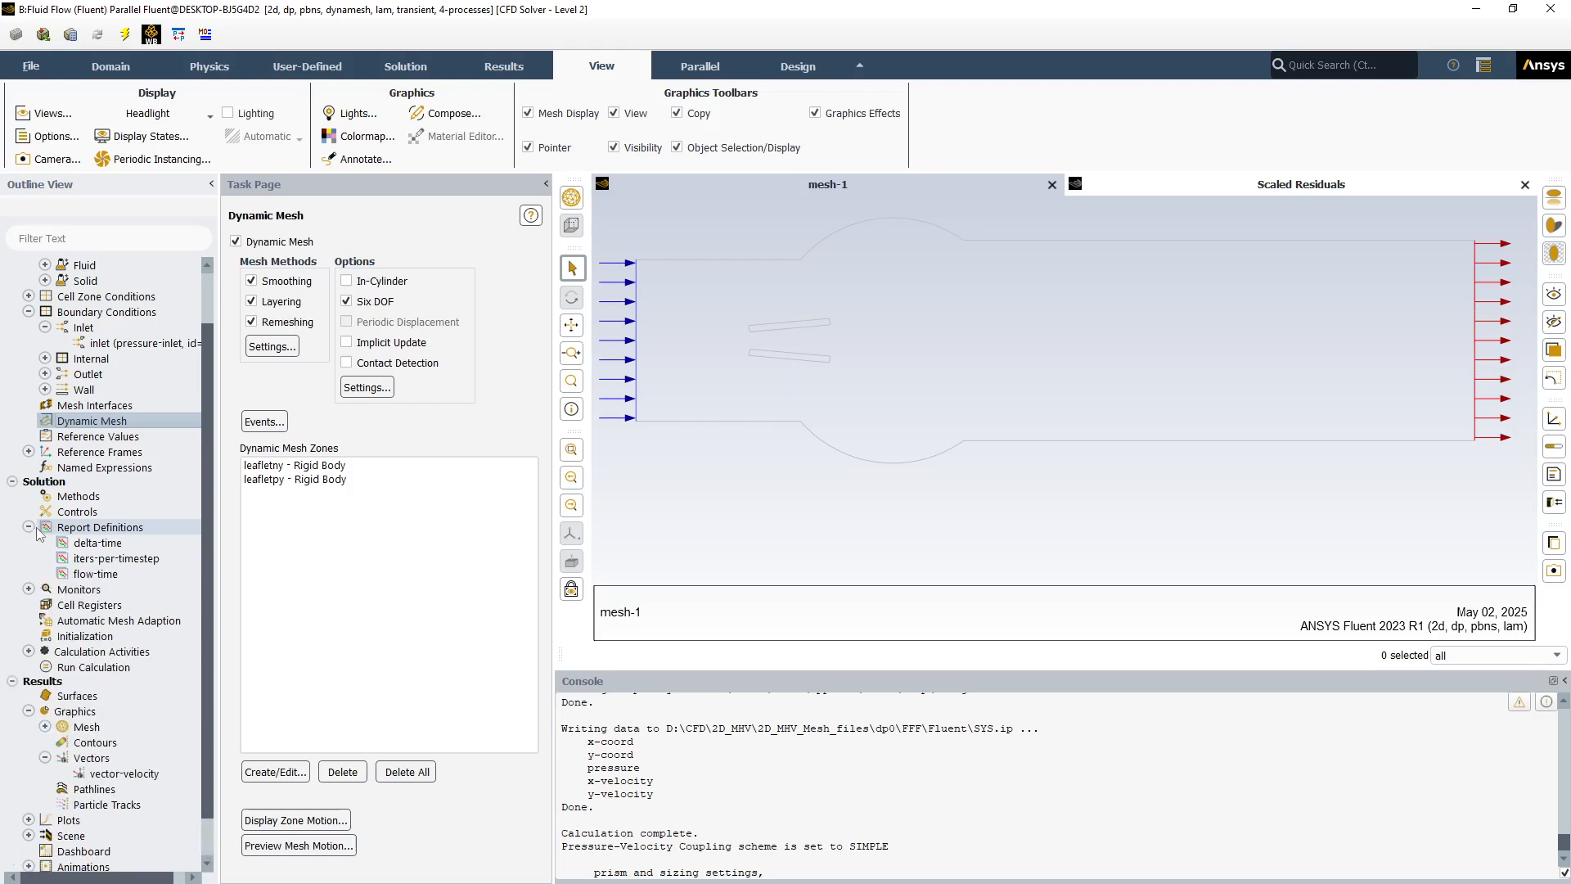
pyautogui.rightClick(79, 528)
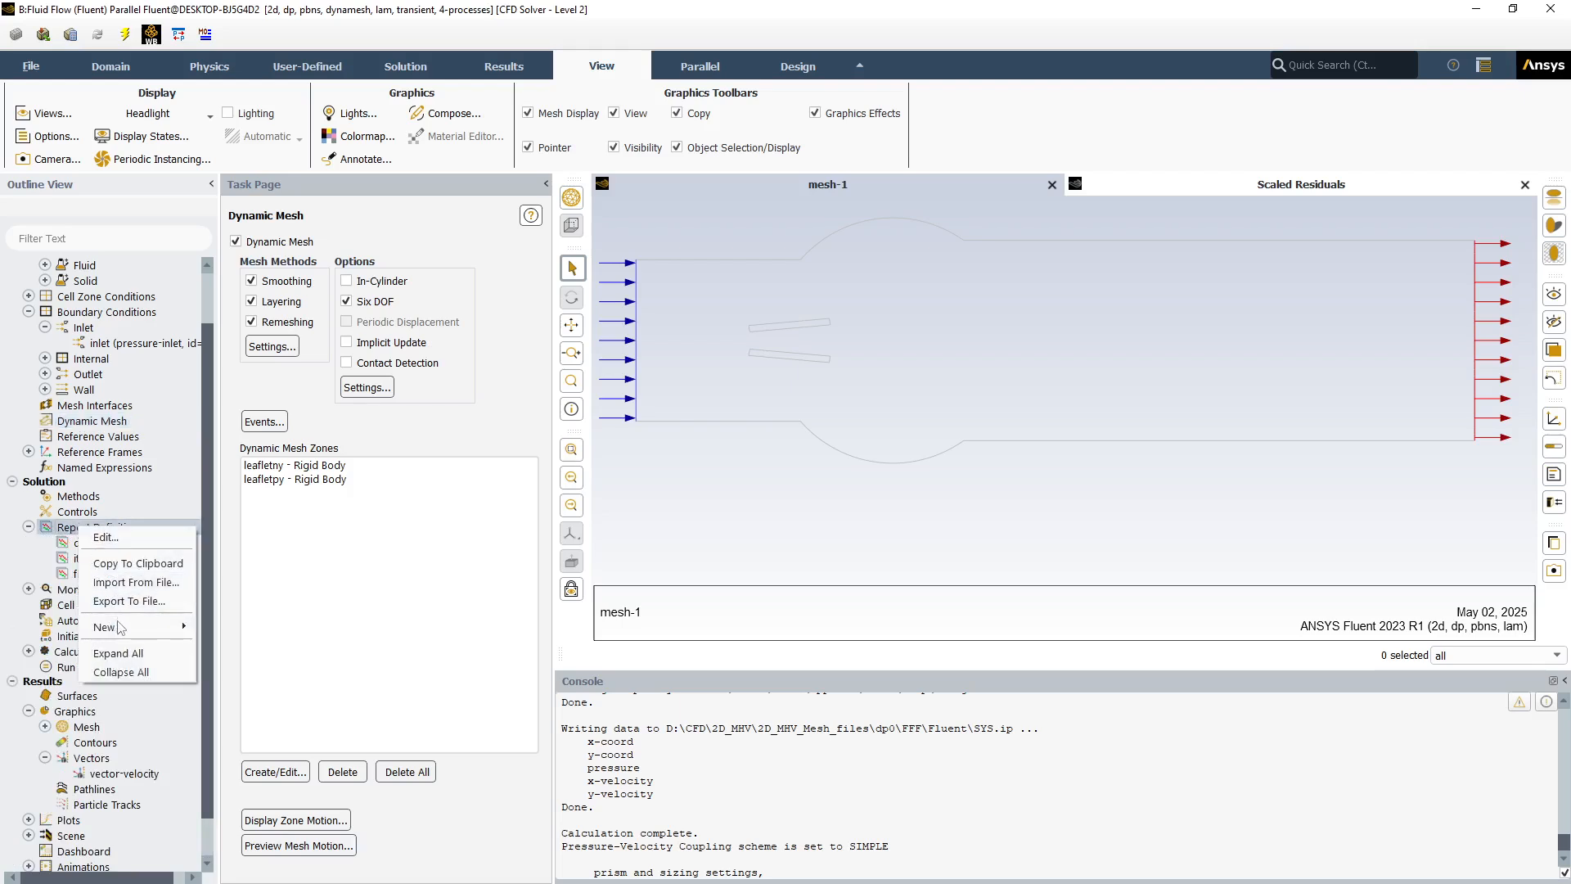
pyautogui.moveTo(111, 627)
pyautogui.moveTo(209, 631)
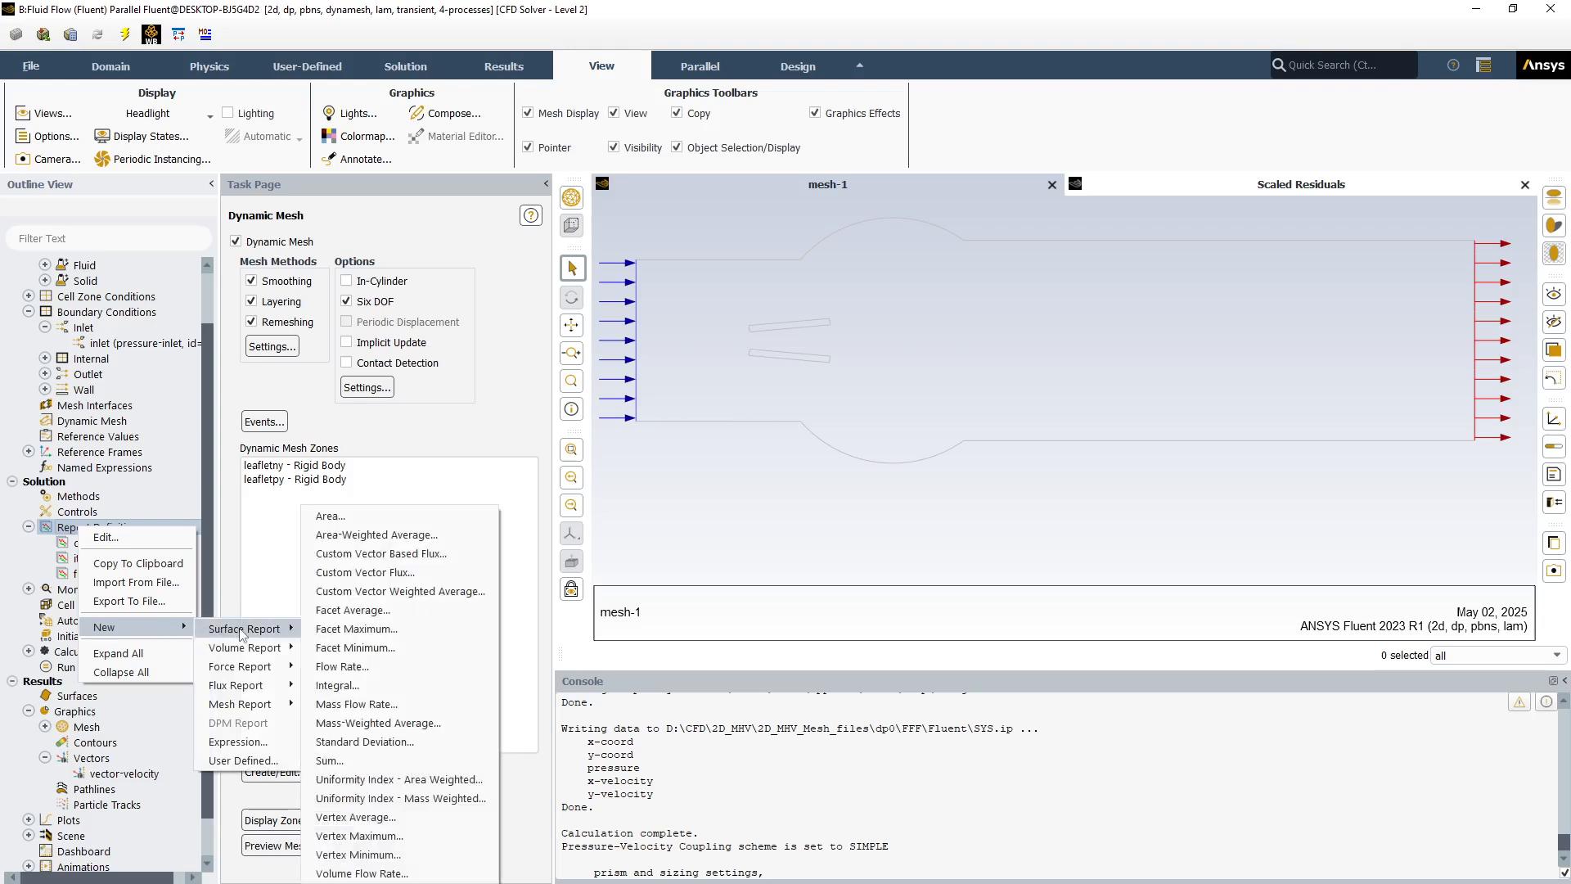
pyautogui.click(361, 536)
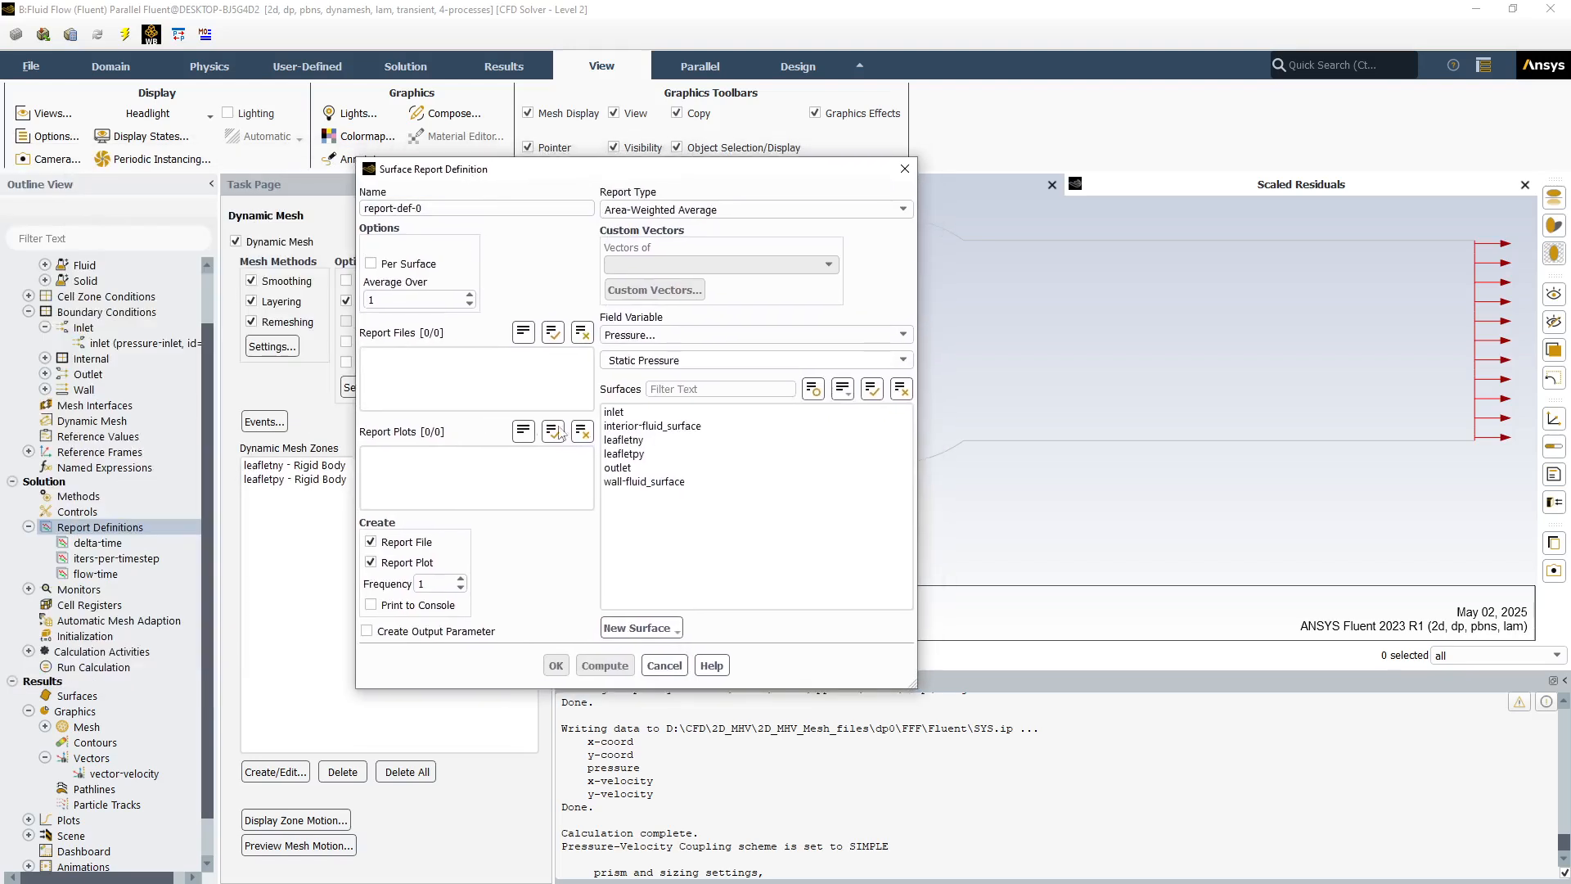
pyautogui.click(616, 412)
# Name the report report-def-inlet-pressure, enable printing to the console, and create it.
pyautogui.click(412, 209)
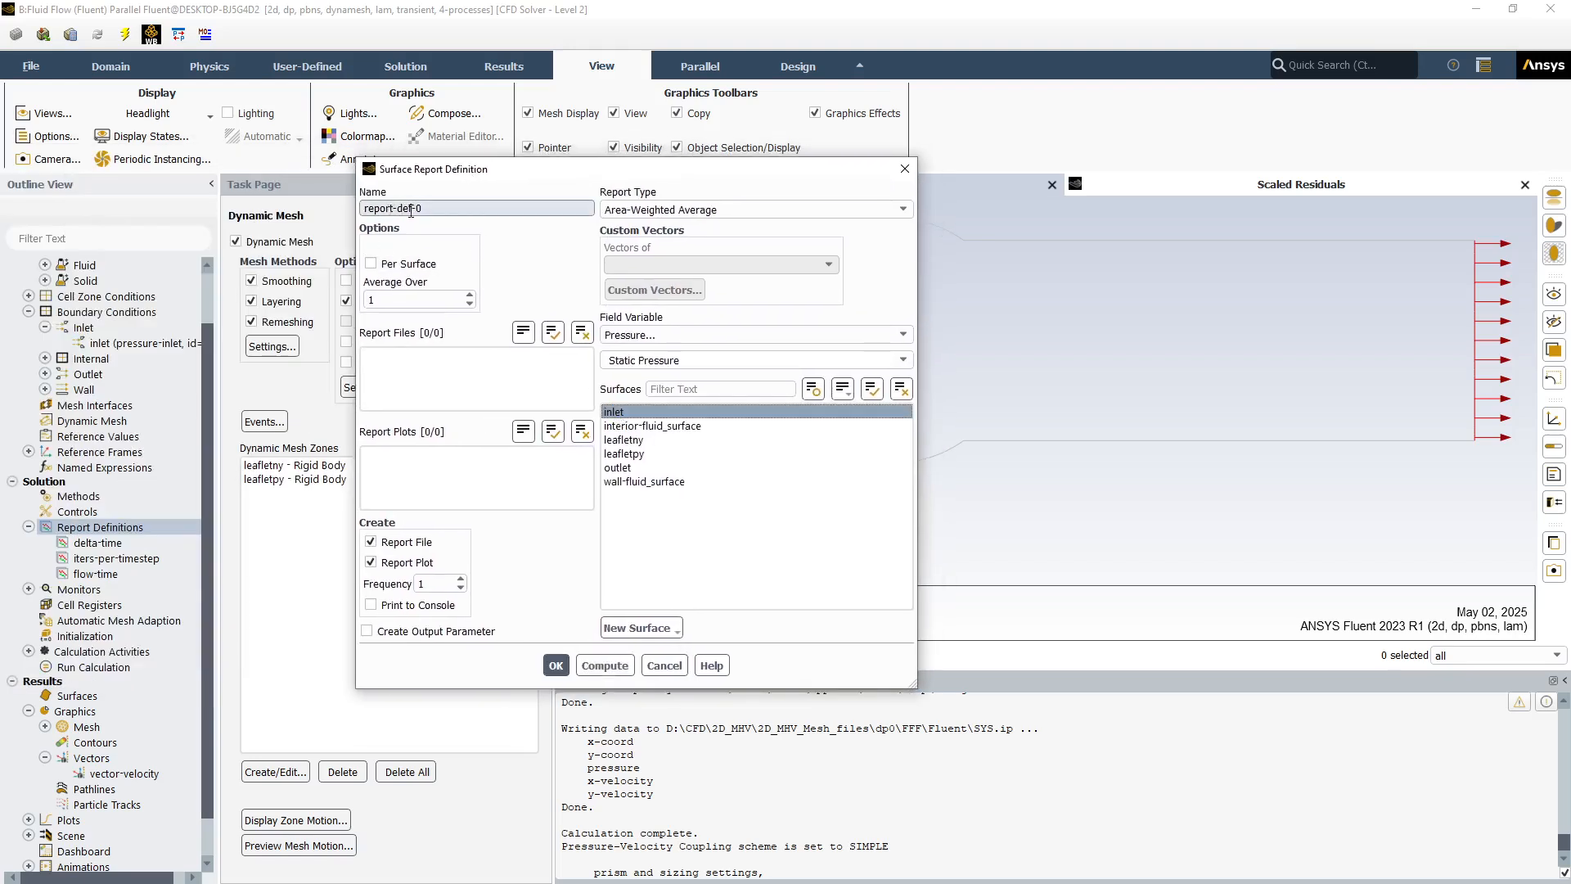
pyautogui.doubleClick(419, 209)
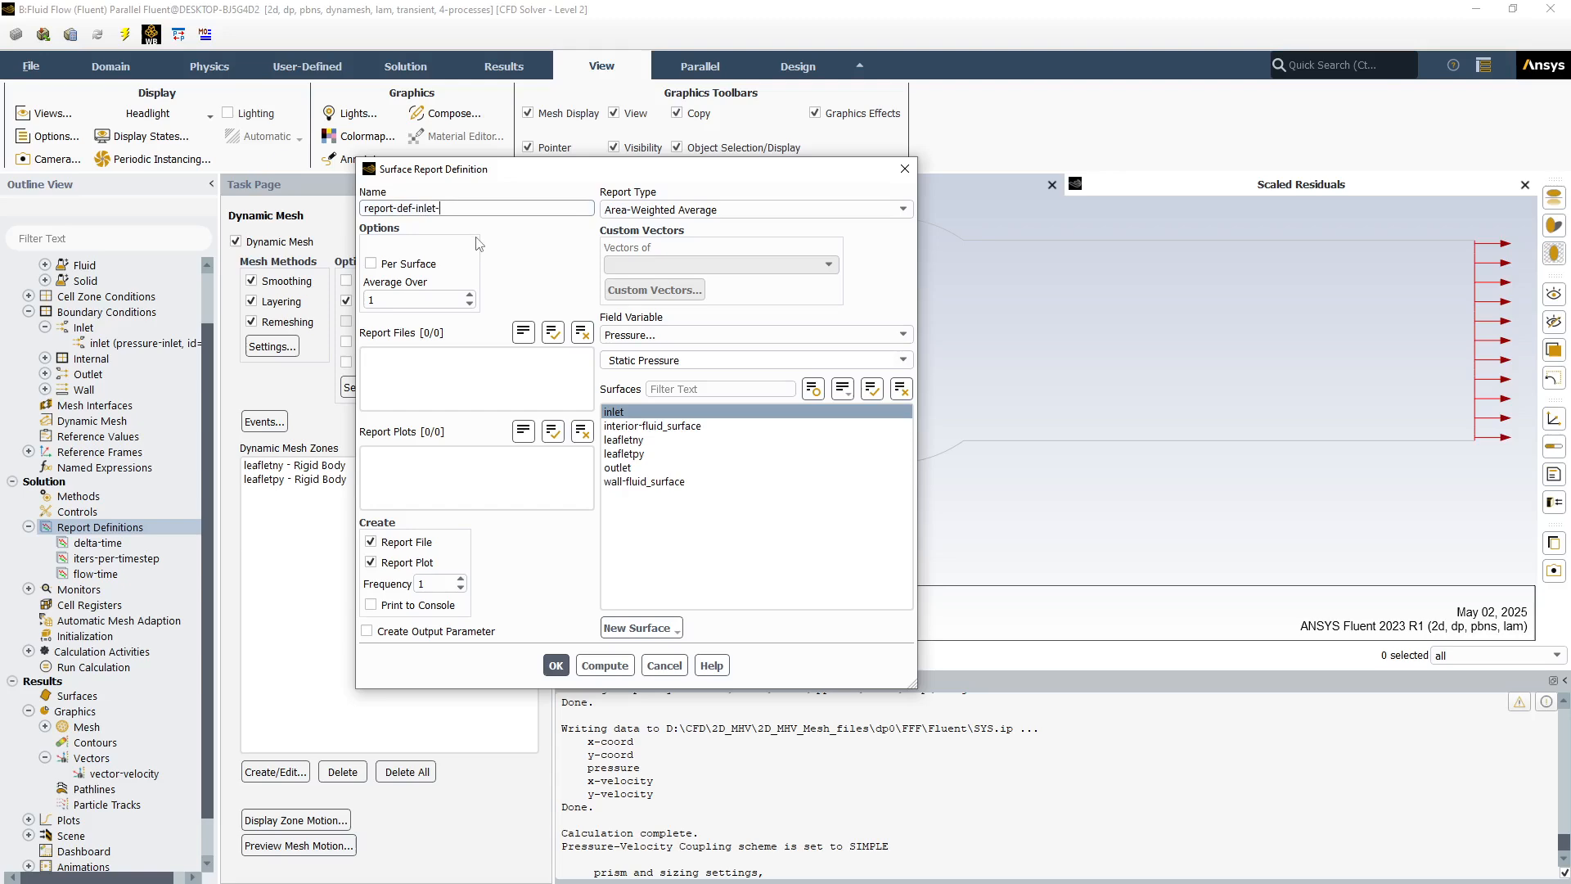
pyautogui.write('ressure')
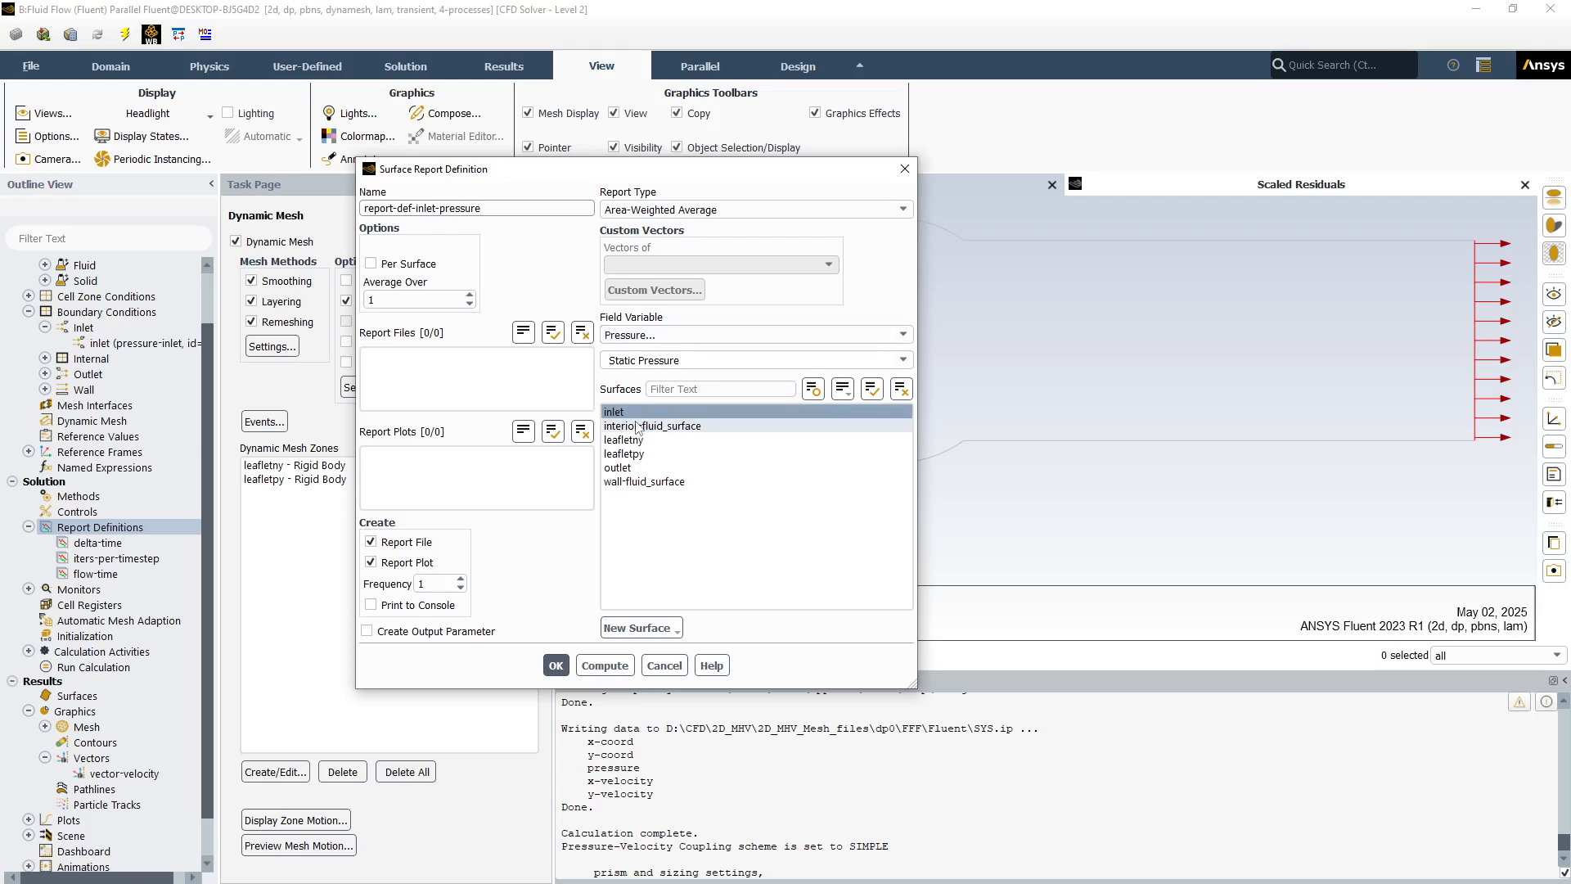
pyautogui.click(375, 606)
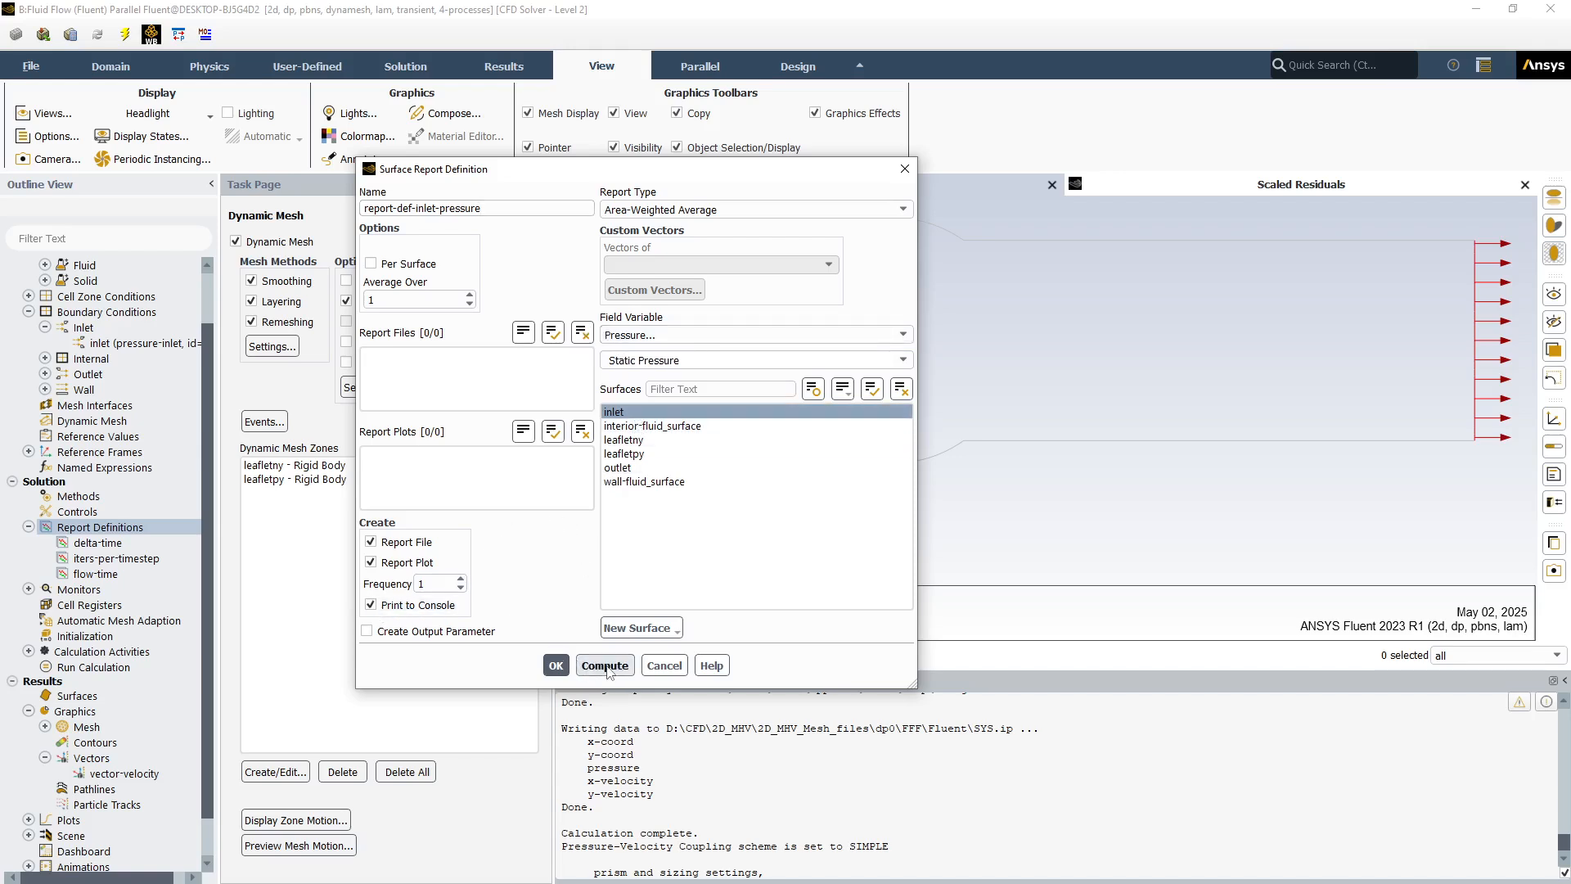
pyautogui.click(556, 666)
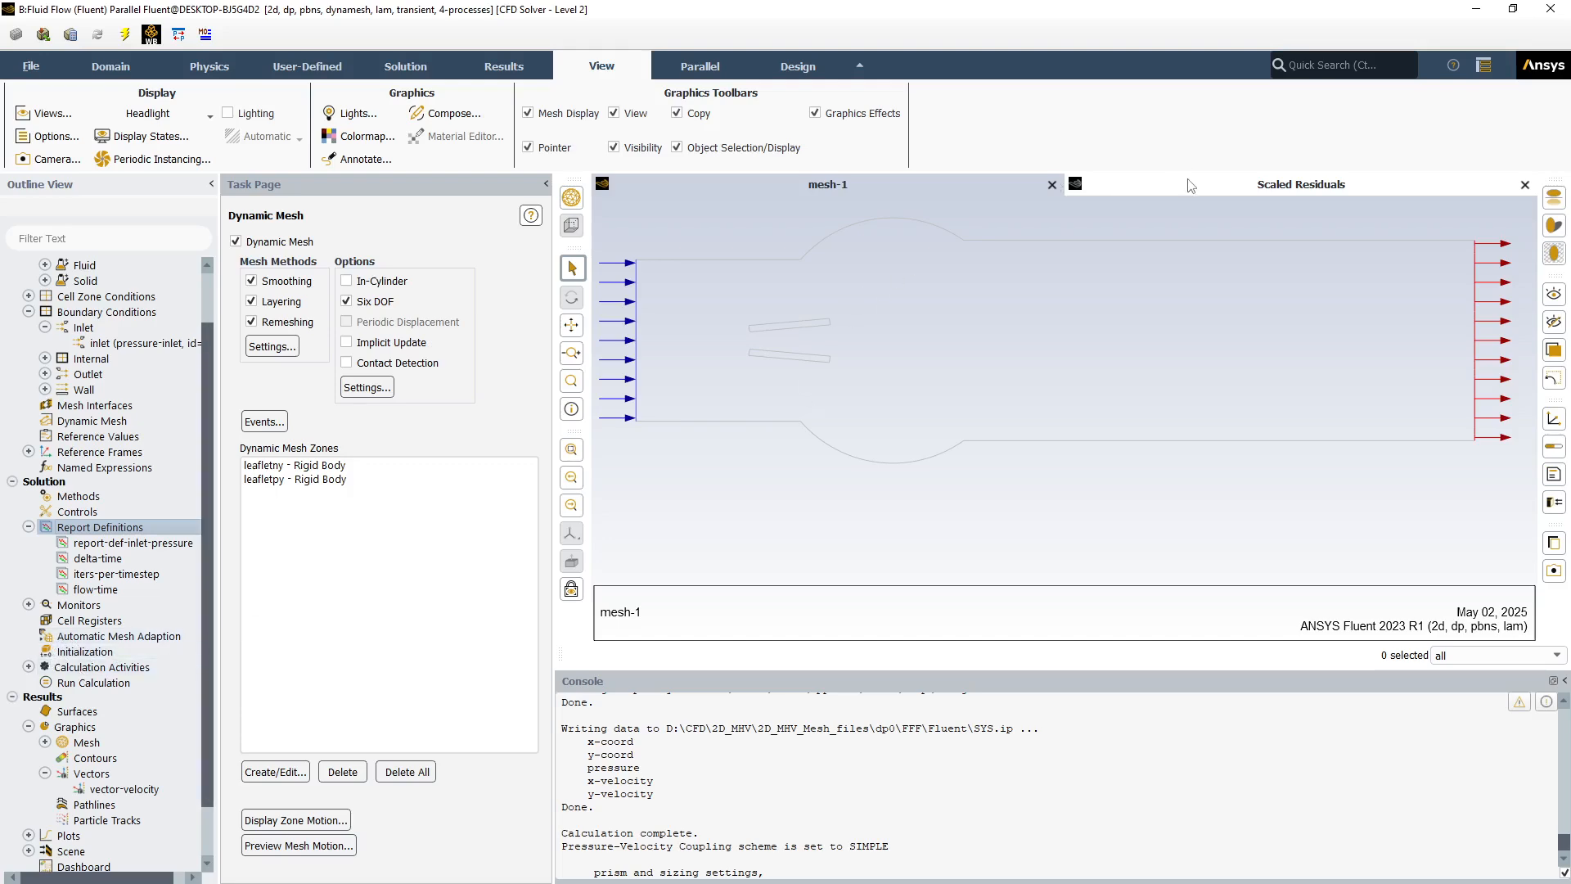
# Display the saved vector-velocity plot in the graphics window and close its settings.
pyautogui.click(99, 790)
pyautogui.doubleClick(98, 790)
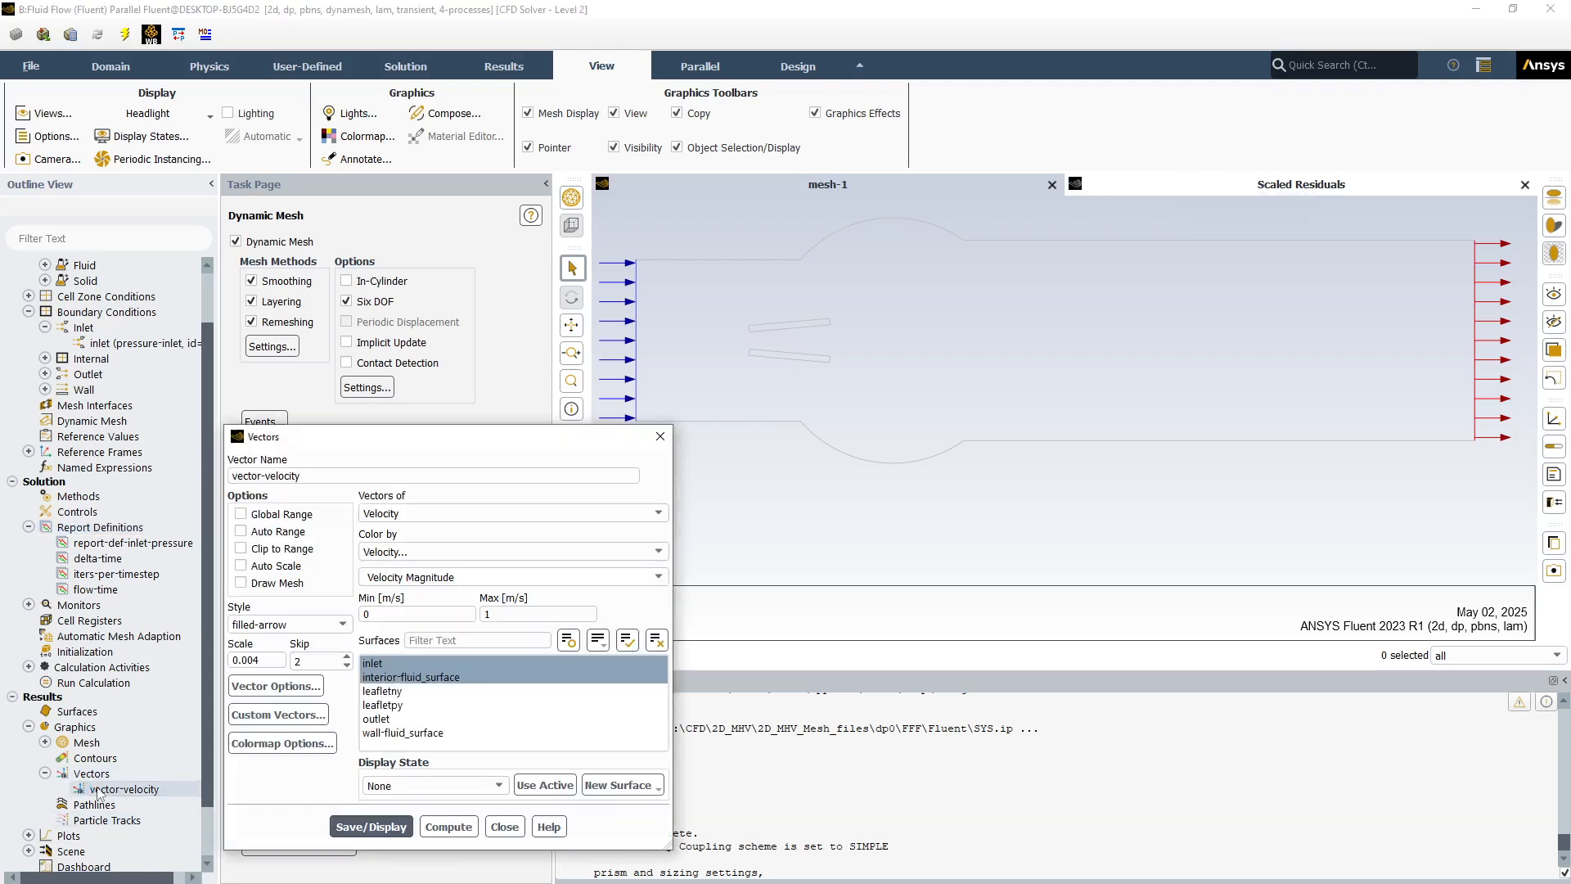
pyautogui.click(378, 825)
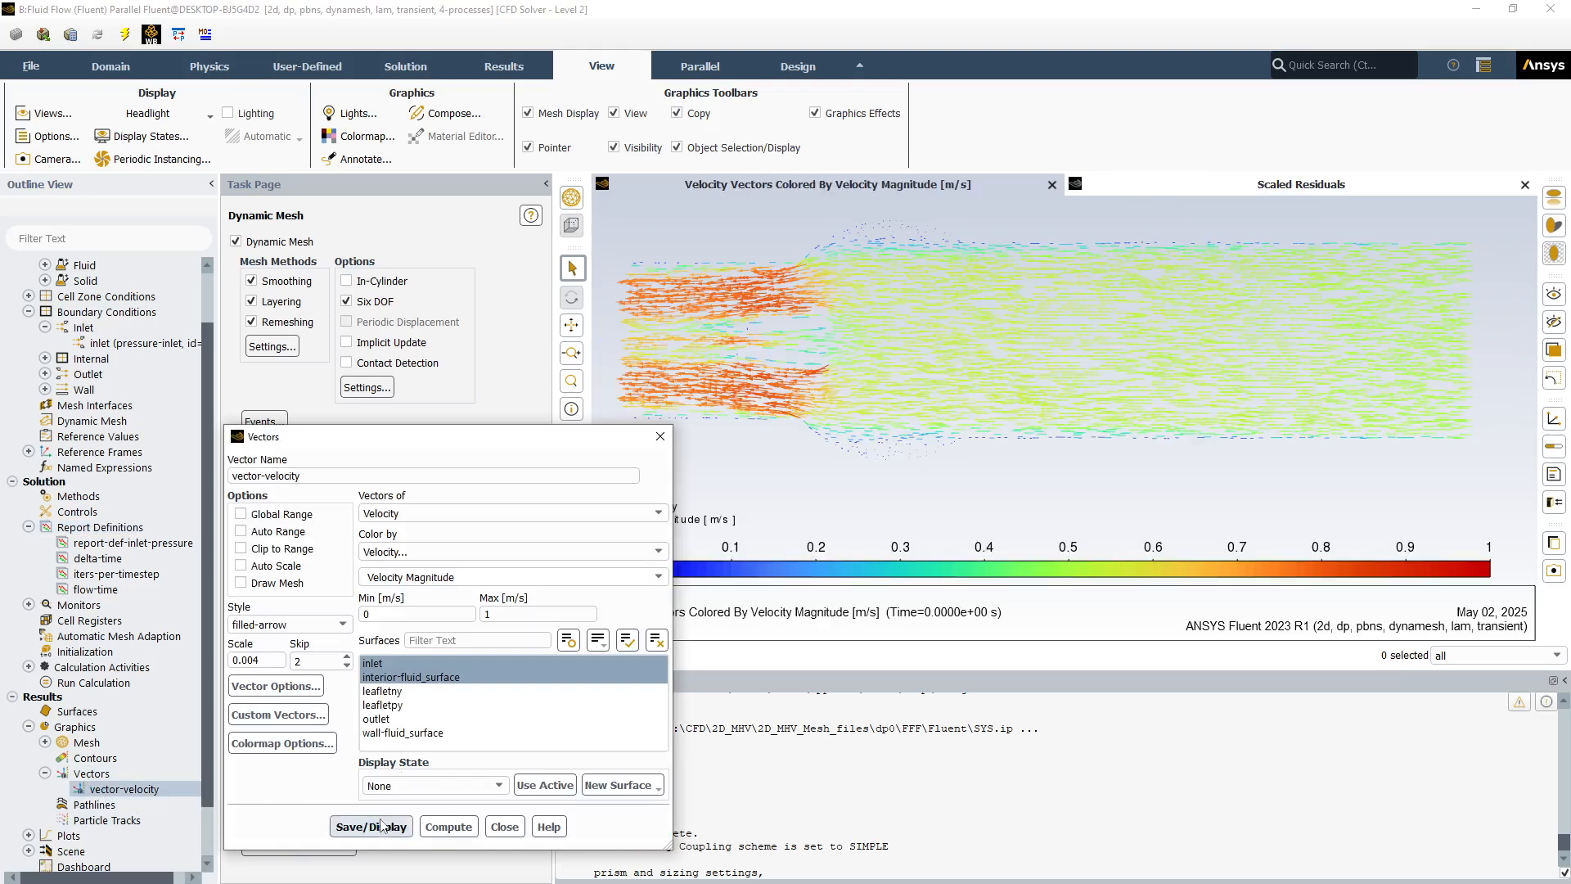
pyautogui.click(508, 824)
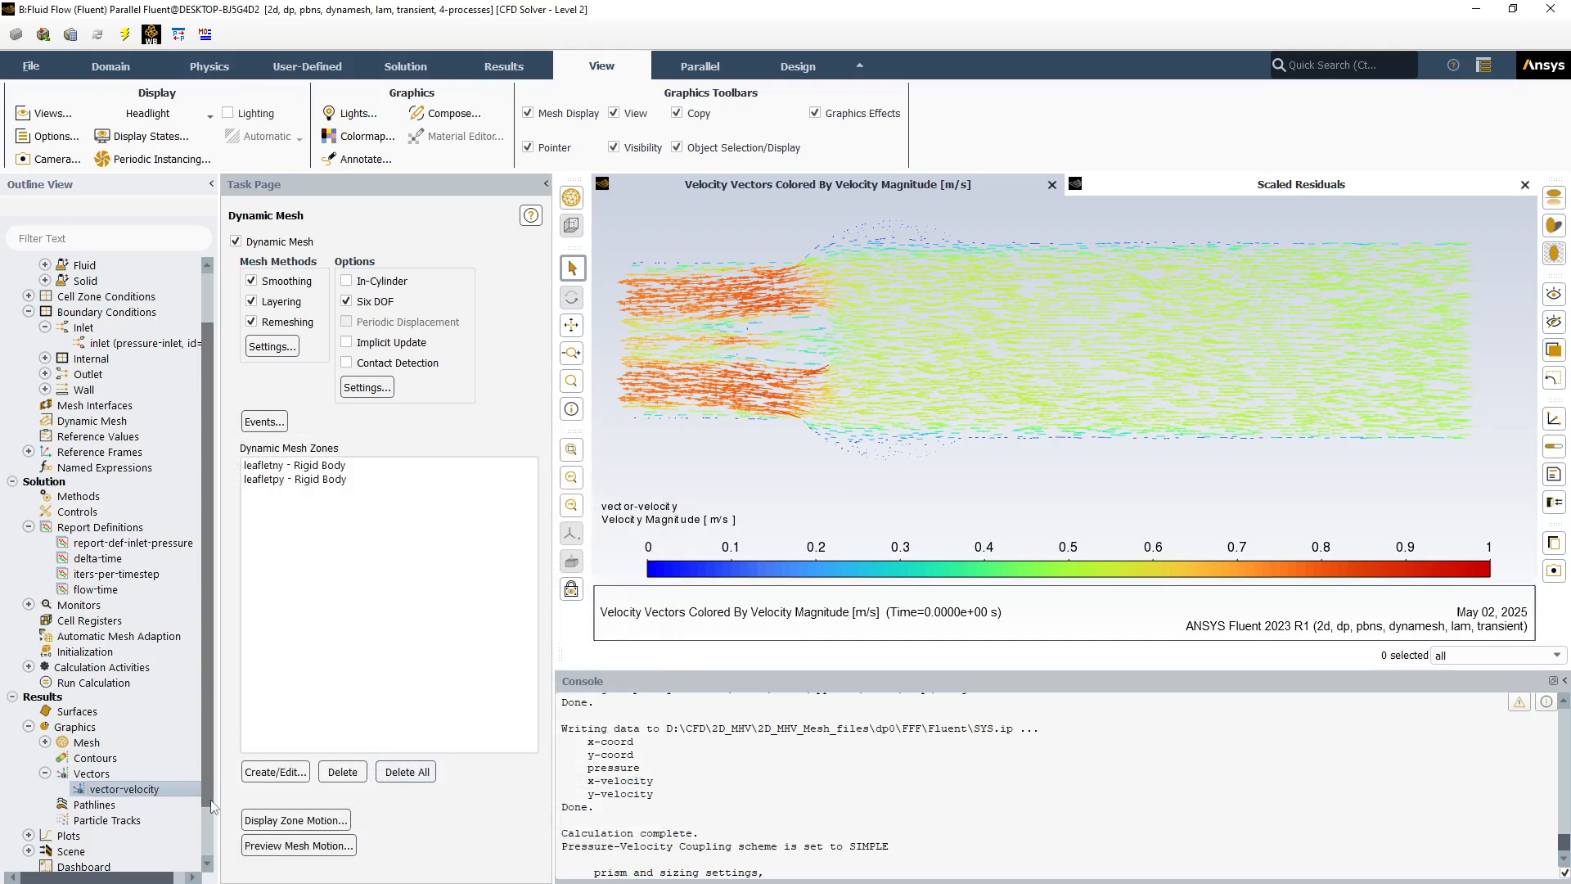
# Set the run calculation to 2000 time steps with a time step size of 0.001 s.
pyautogui.scroll(-2, 211, 806)
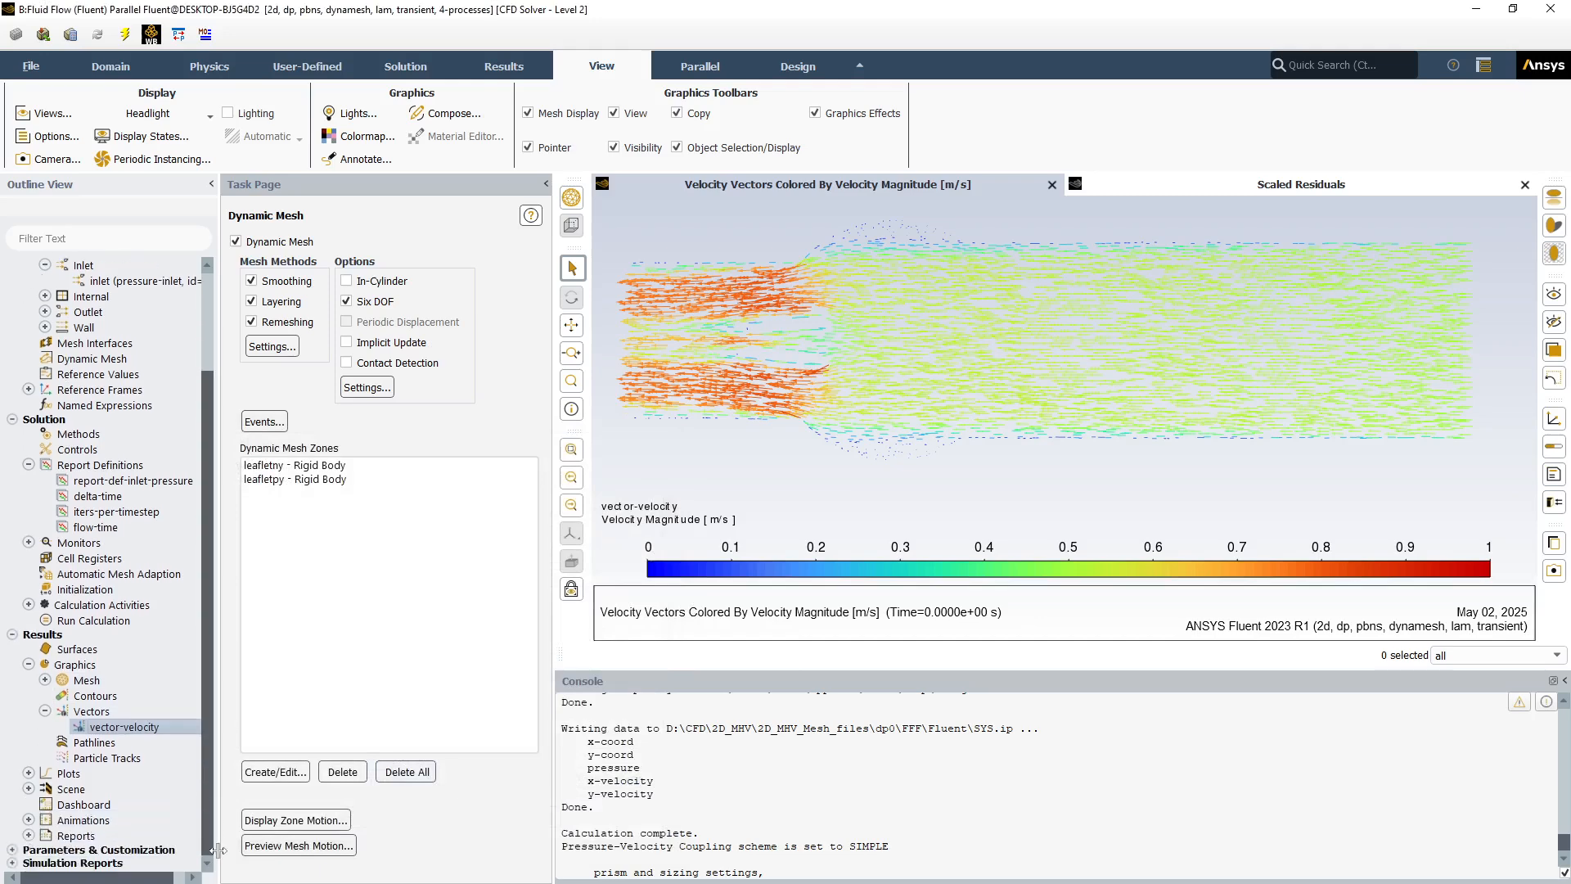
pyautogui.click(92, 623)
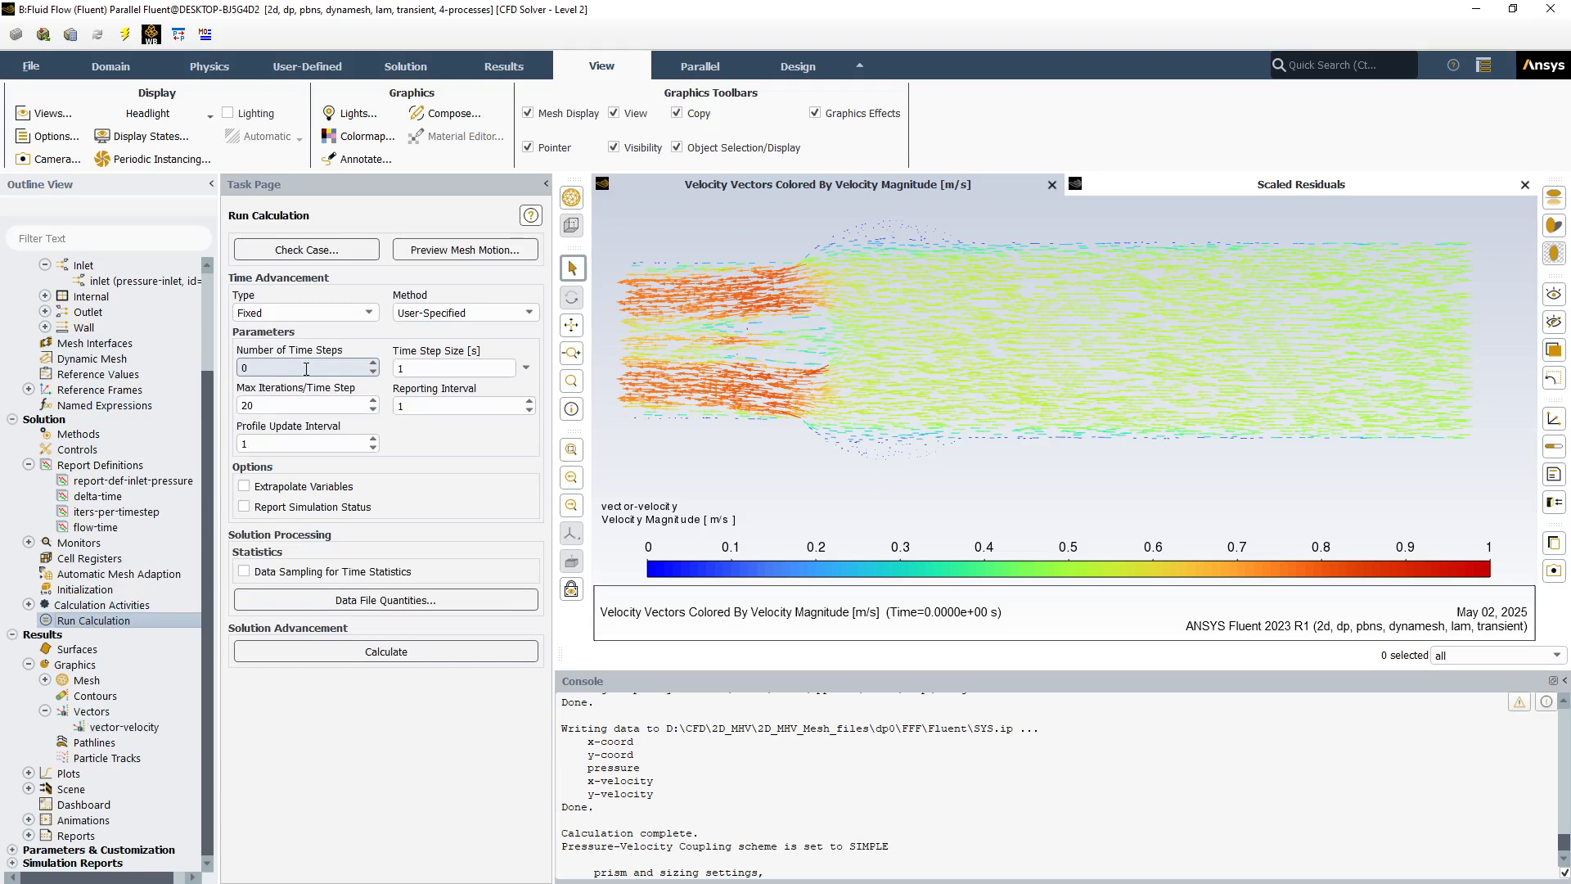
pyautogui.doubleClick(272, 369)
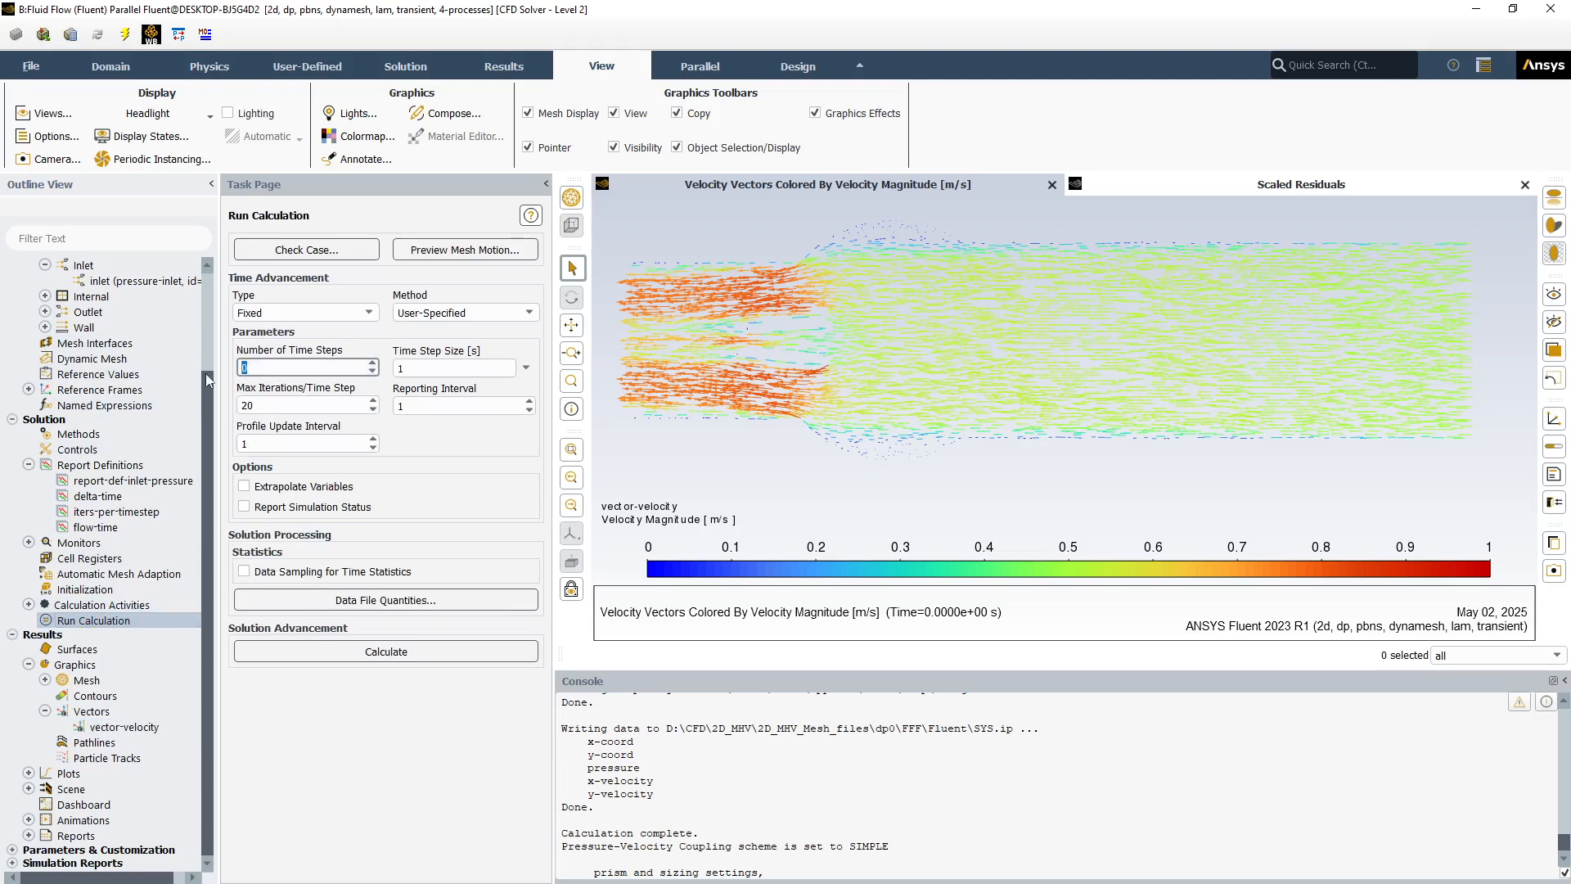
pyautogui.write('2000')
pyautogui.press('Tab')
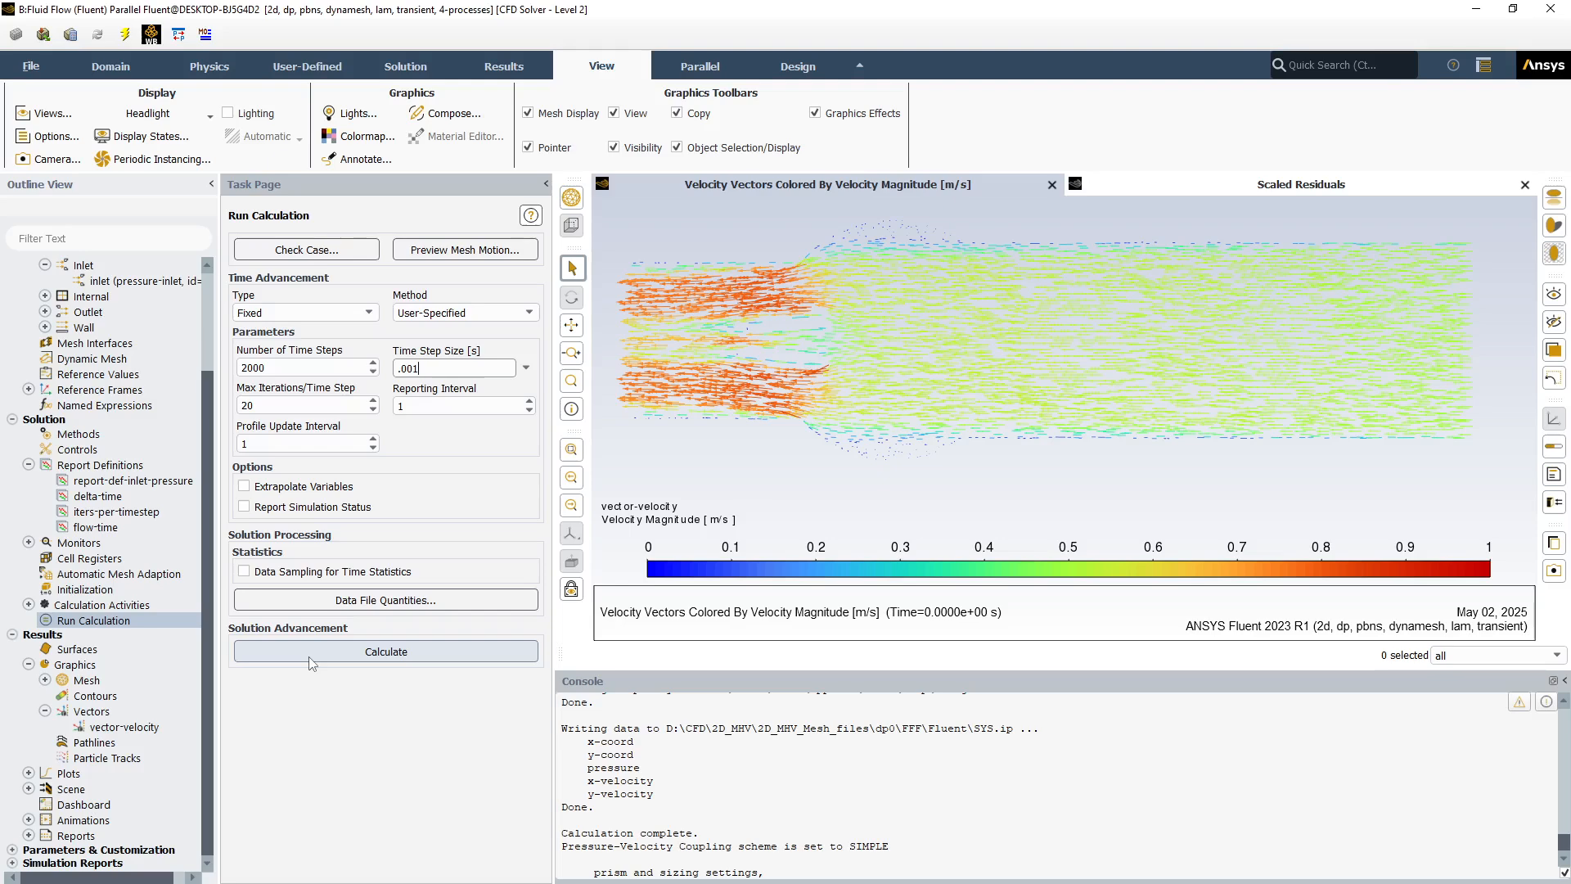
# Start the calculation, accept the settings changes for the current calculation only, and check the velocity vectors and inlet pressure plot.
pyautogui.click(310, 657)
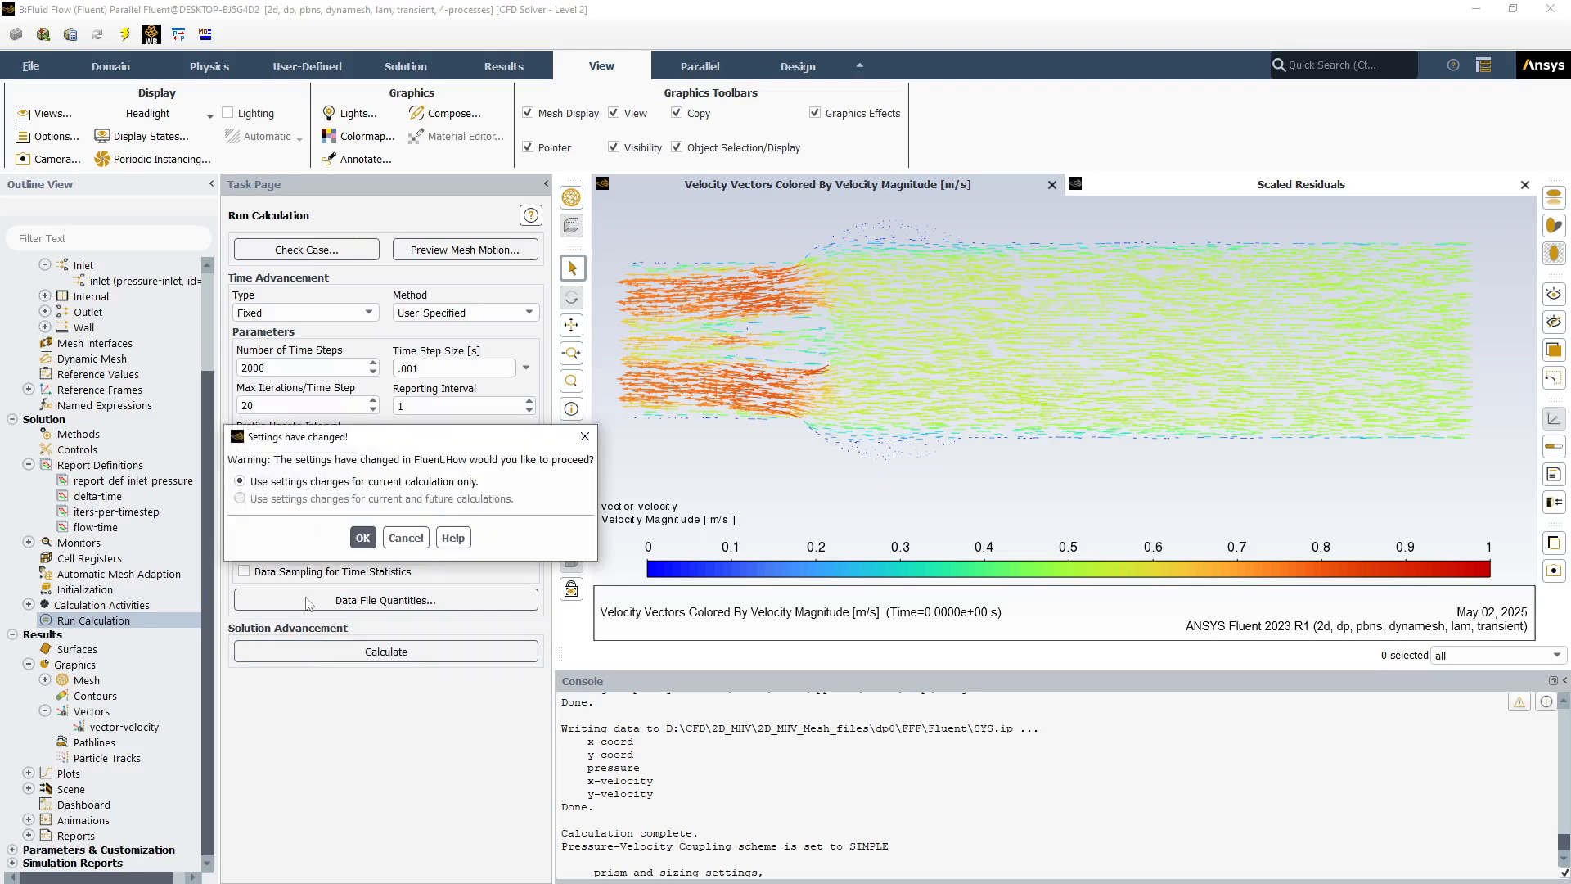
pyautogui.click(362, 537)
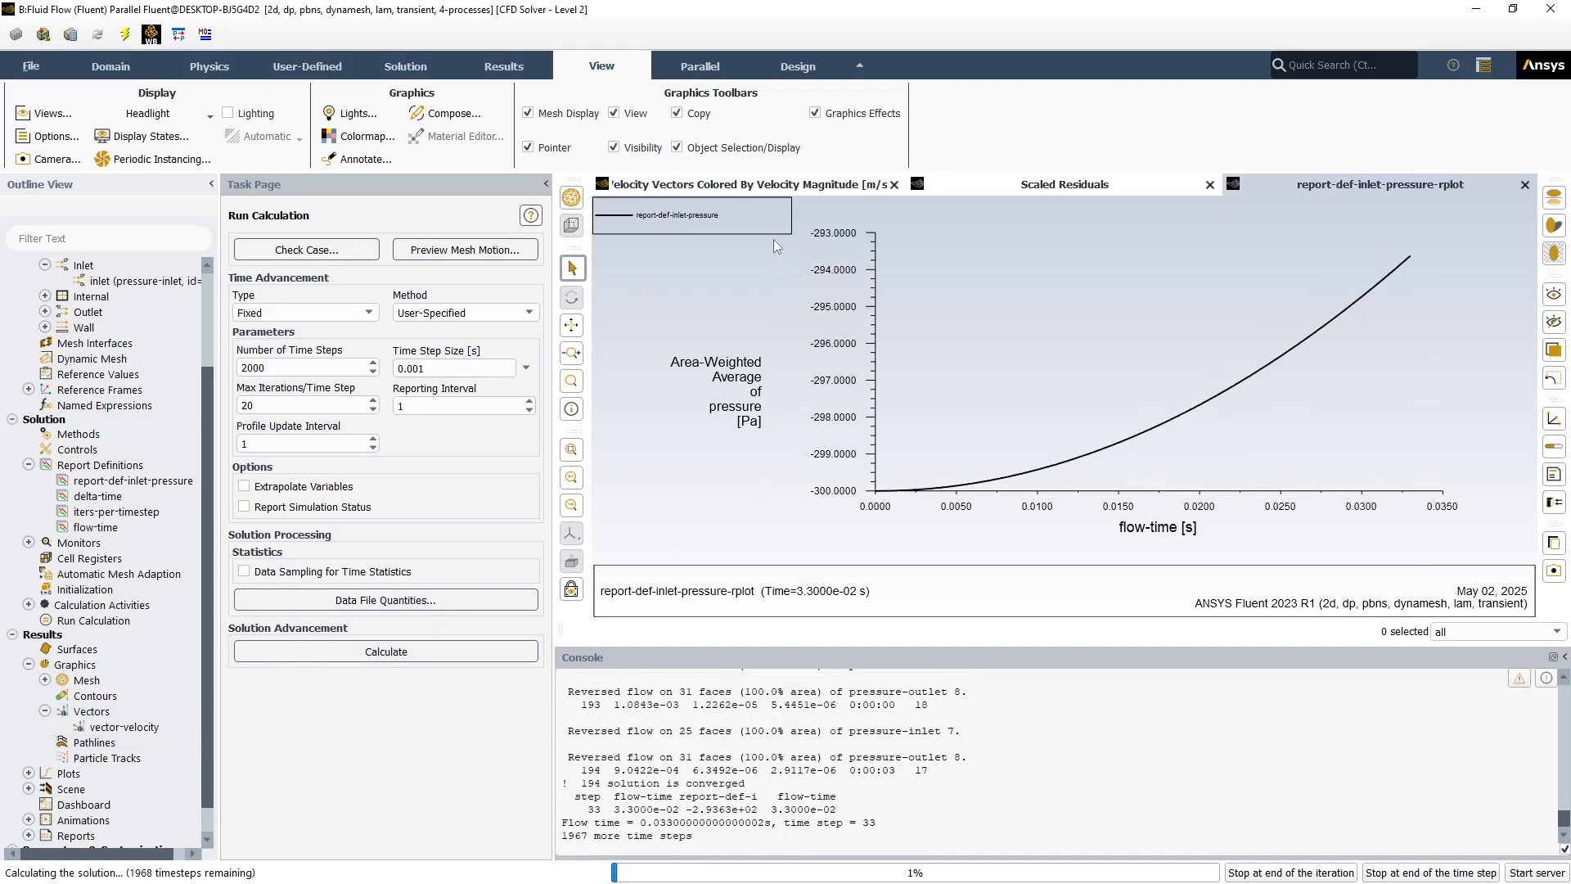
pyautogui.click(753, 187)
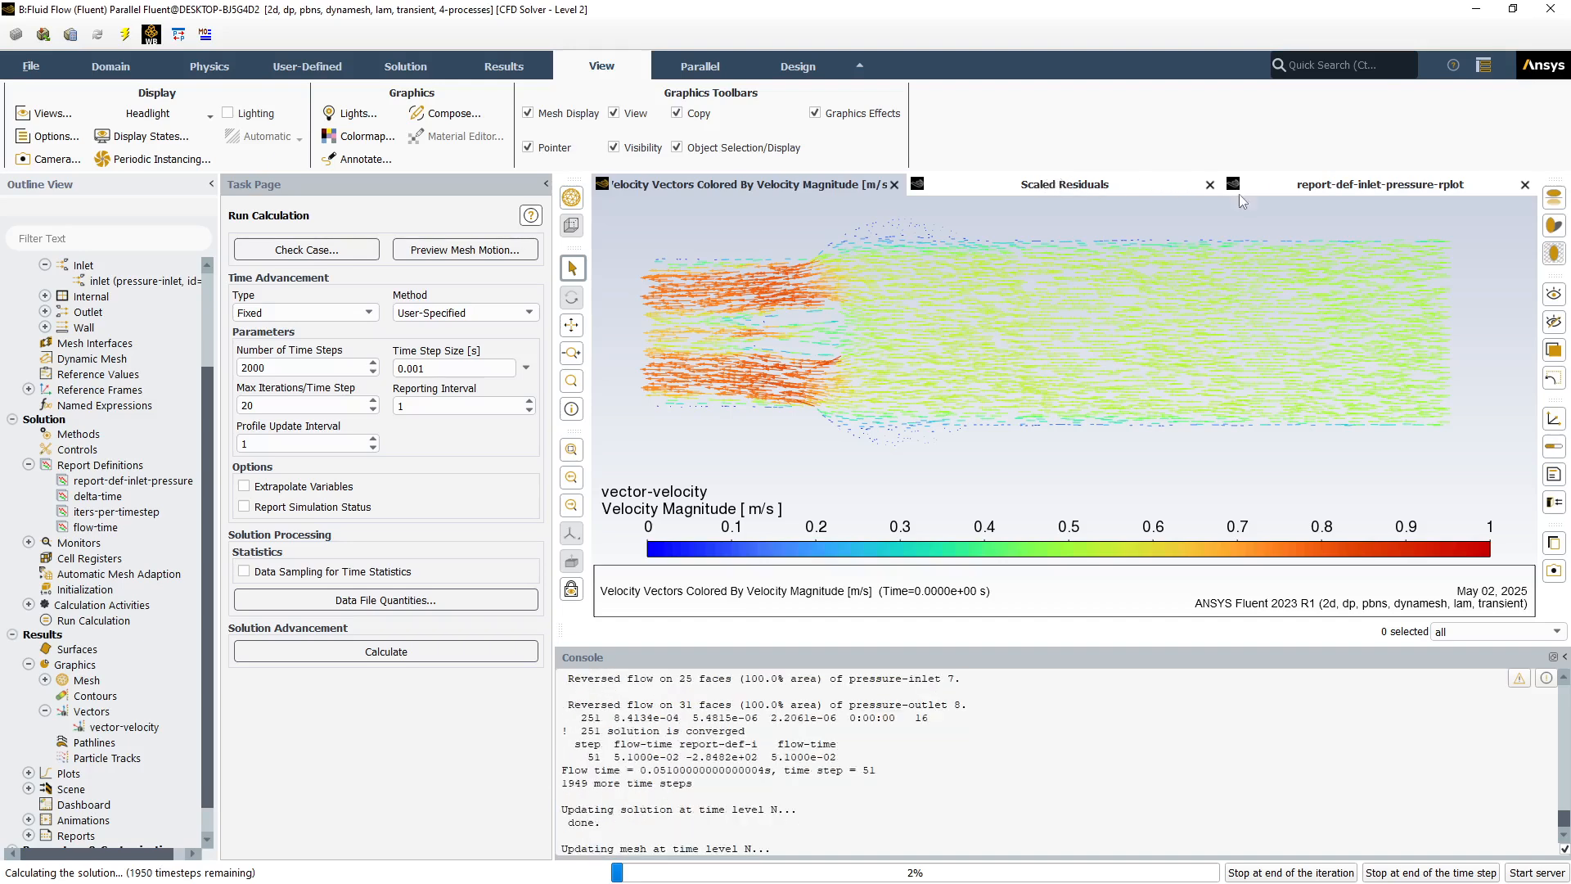
pyautogui.click(1302, 186)
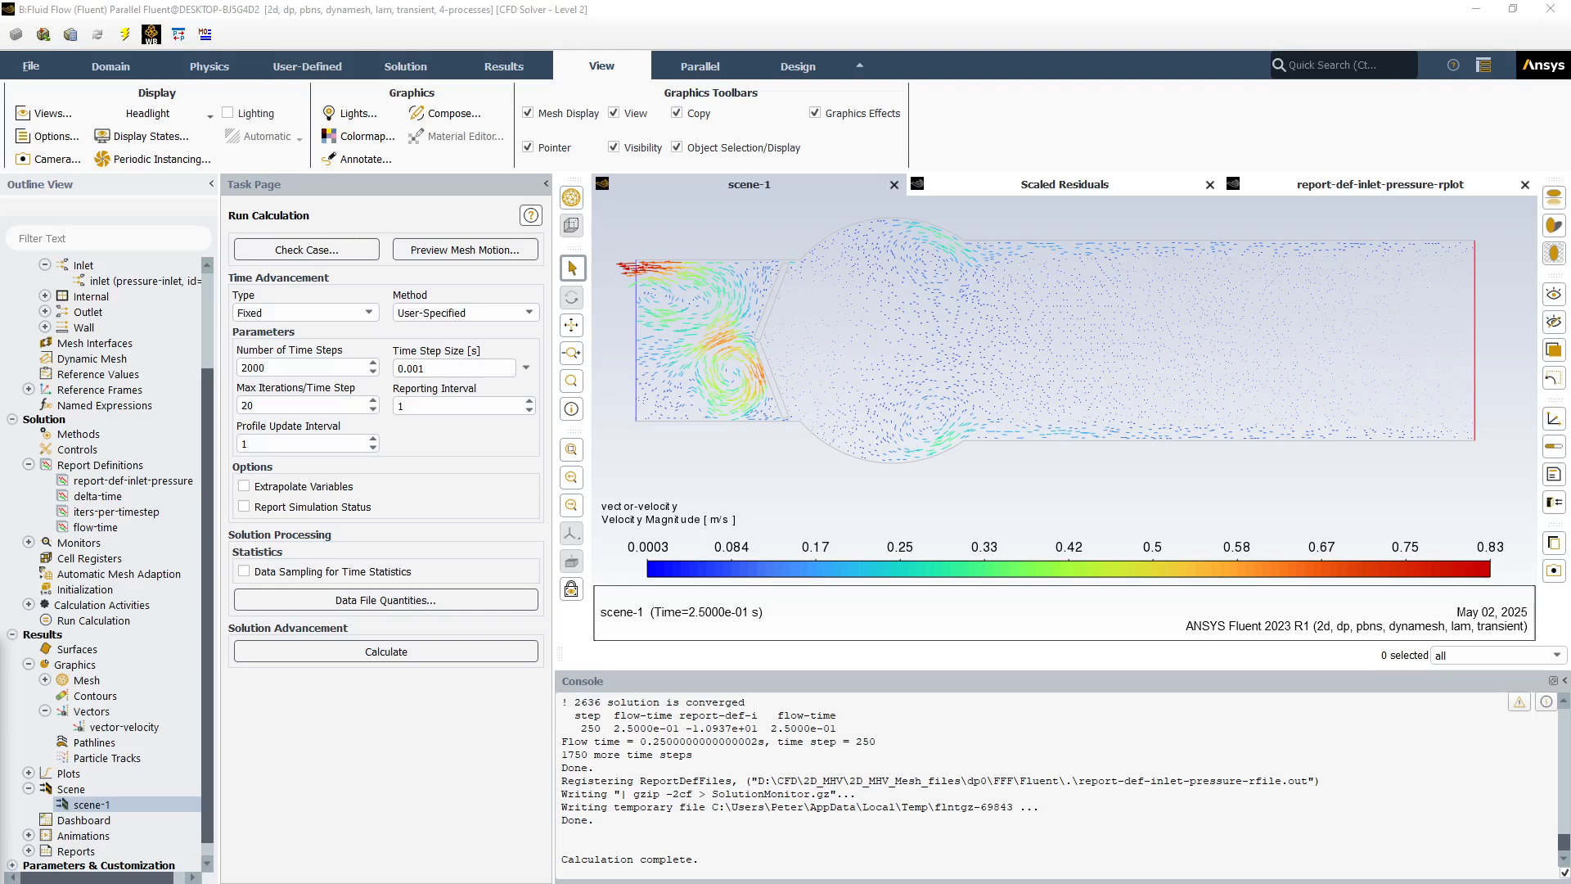
# Start a new solution animation definition named animation-velocity.
pyautogui.click(28, 788)
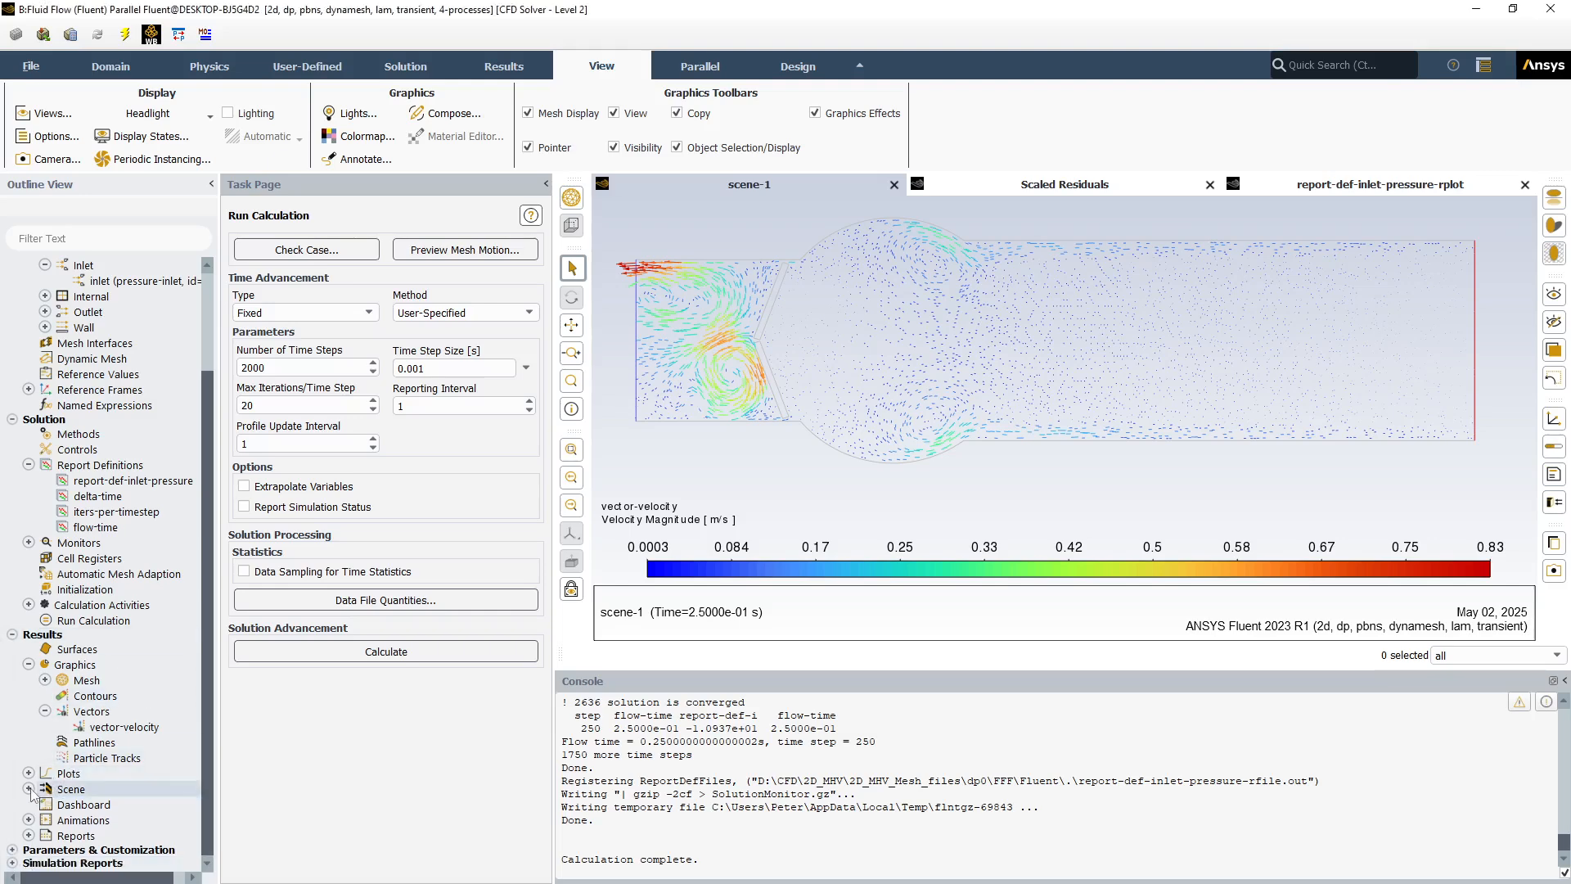
pyautogui.click(45, 711)
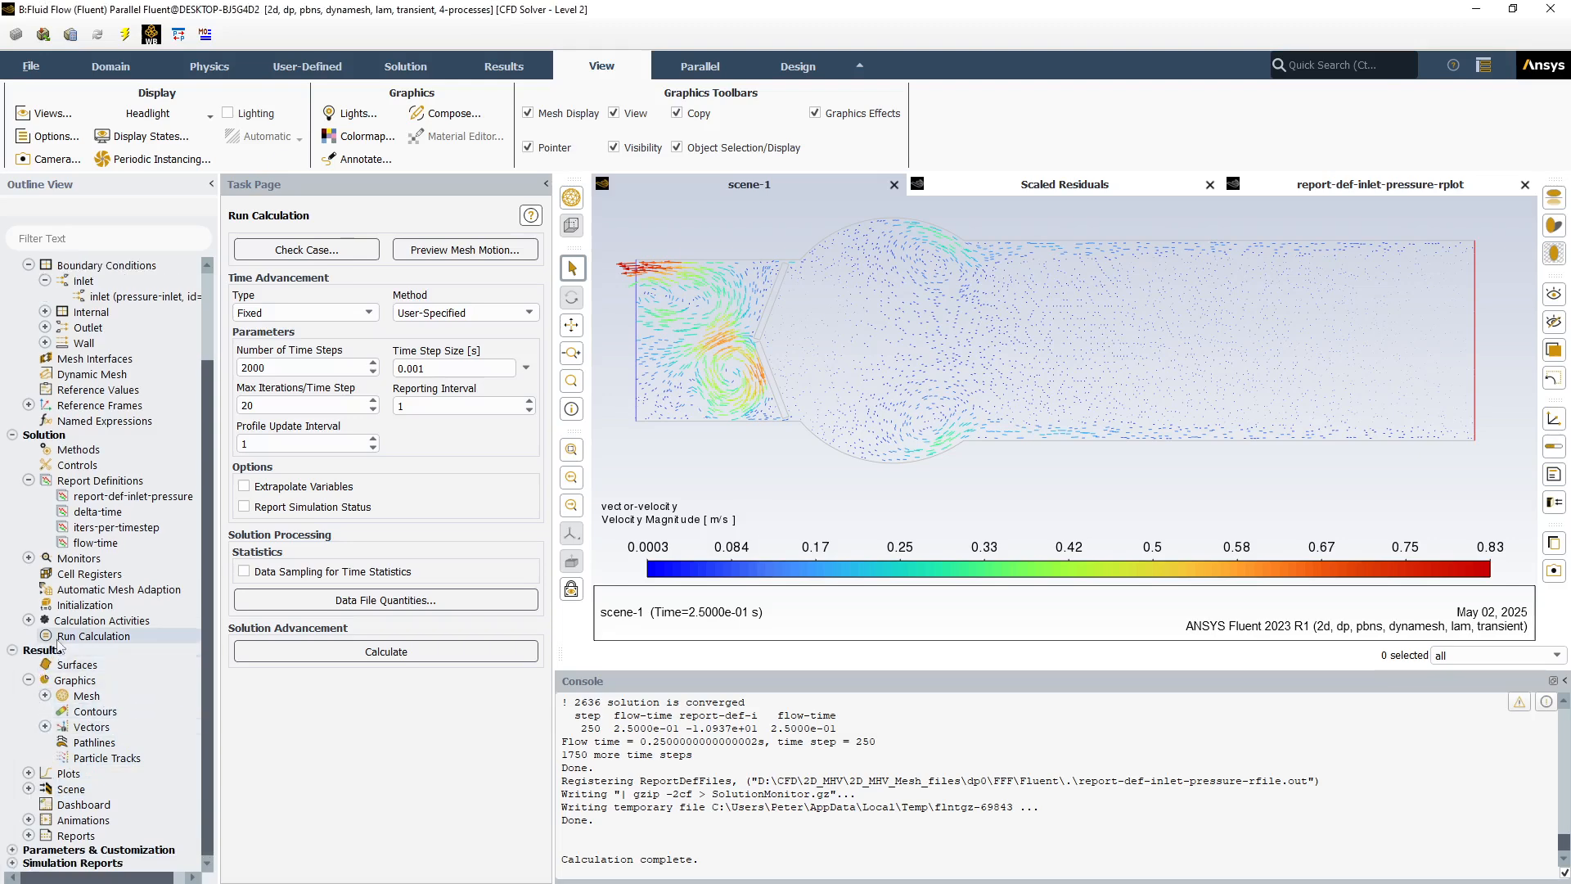
pyautogui.click(28, 620)
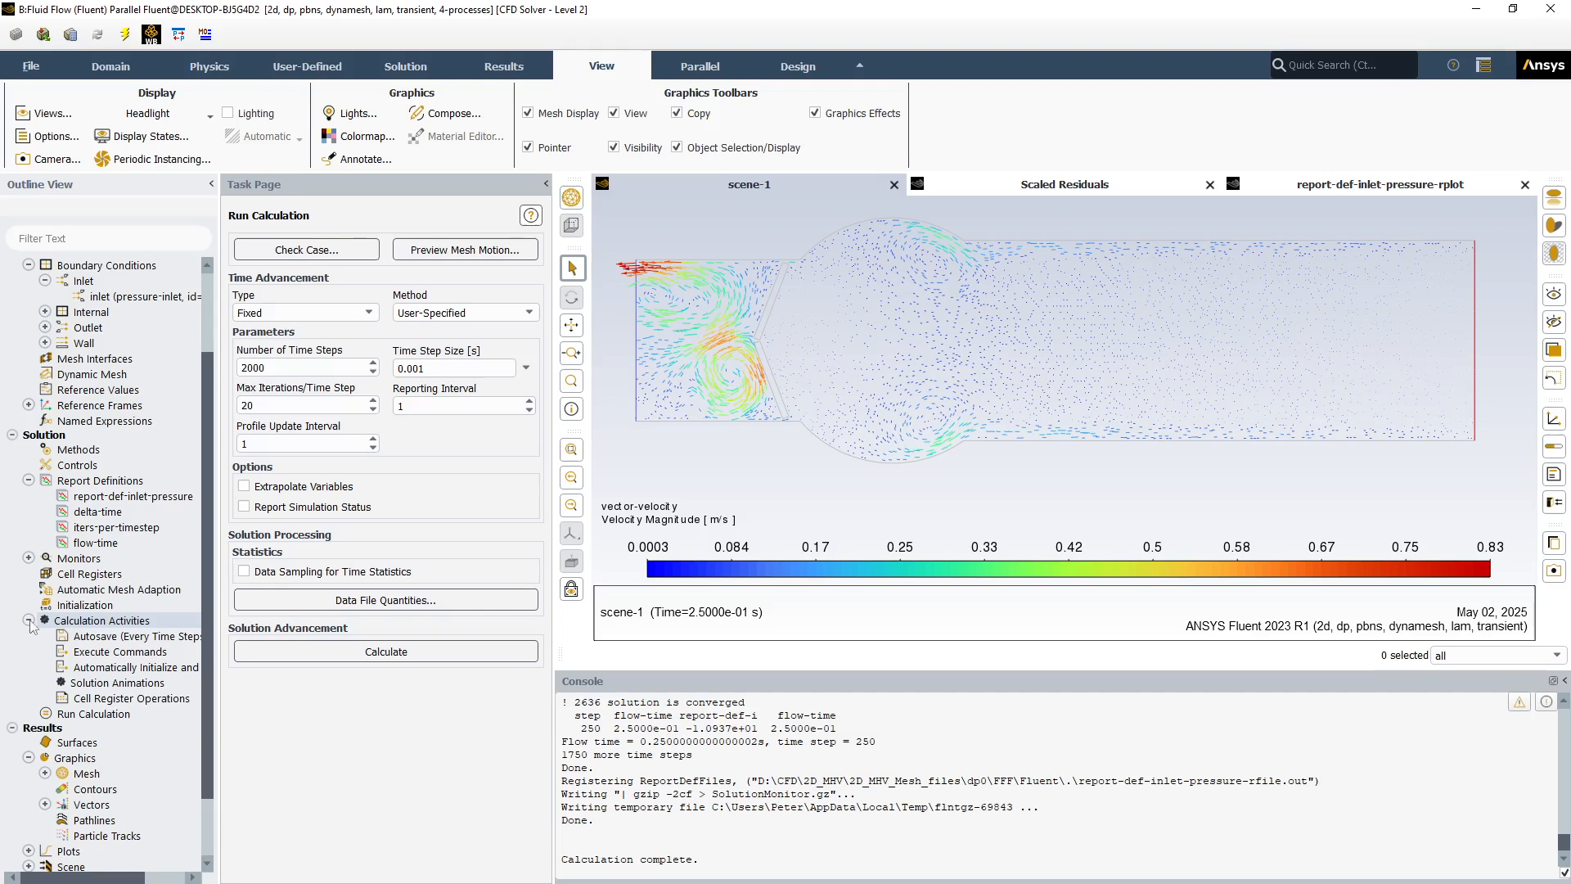
pyautogui.rightClick(90, 683)
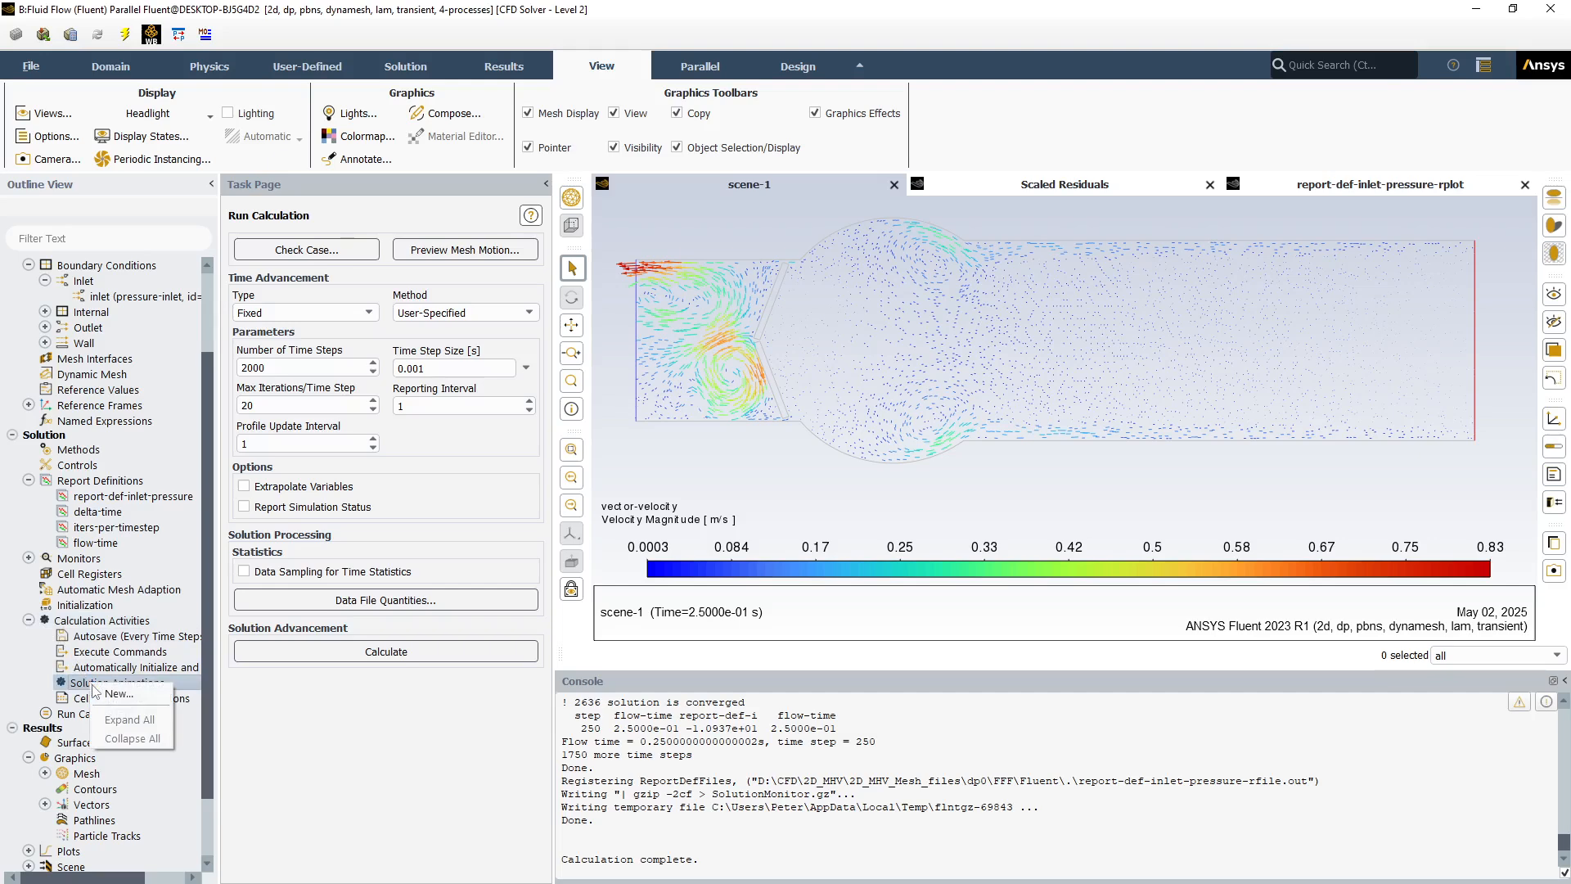
pyautogui.click(109, 693)
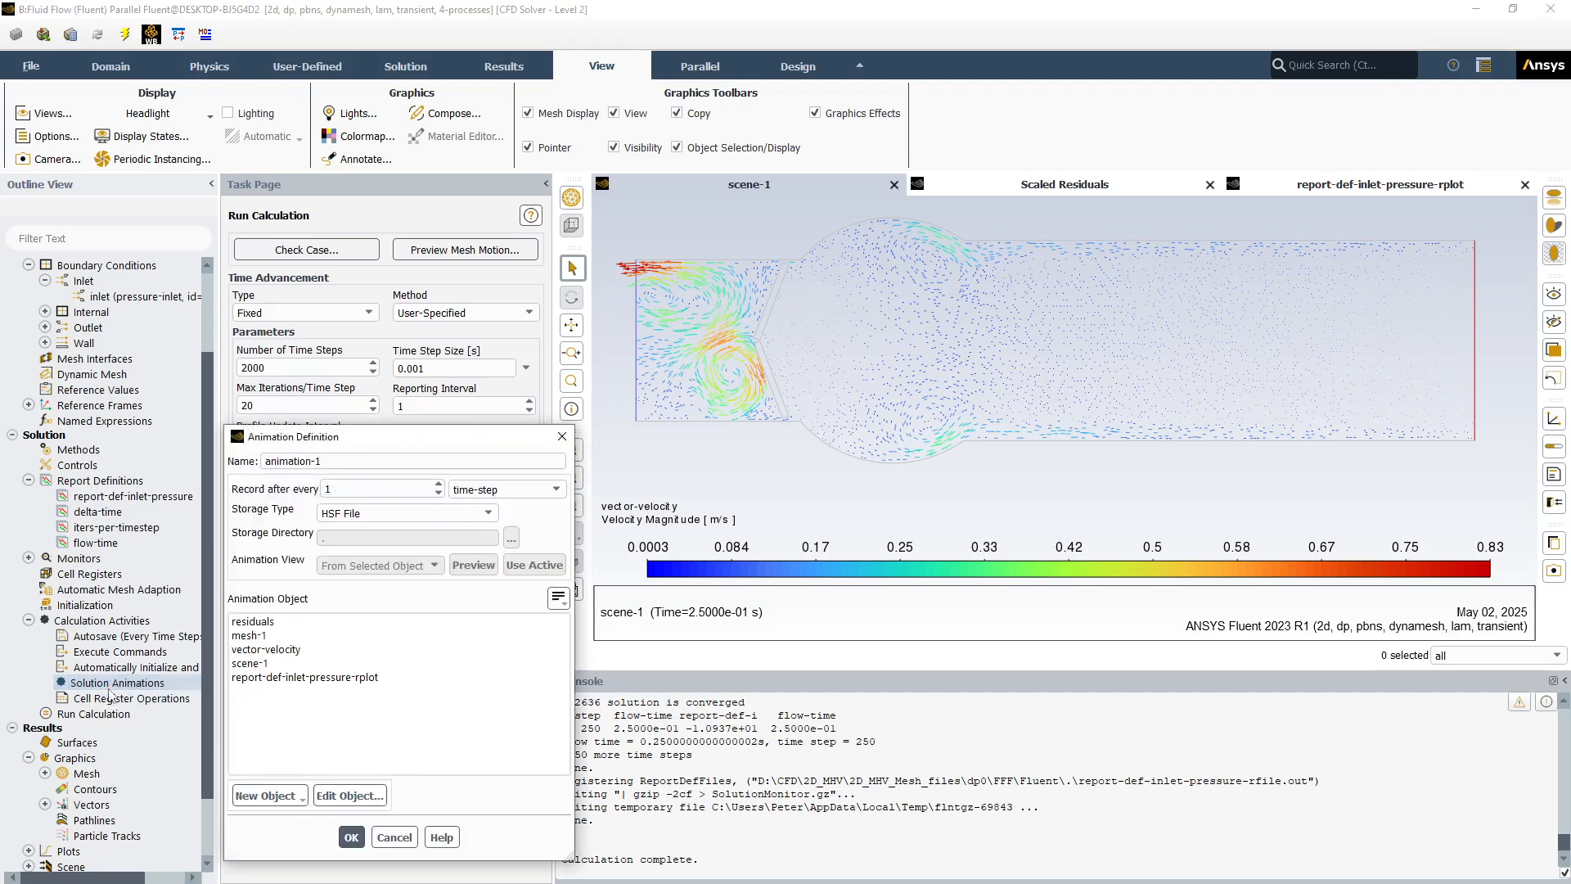
pyautogui.moveTo(316, 461); pyautogui.dragTo(327, 463)
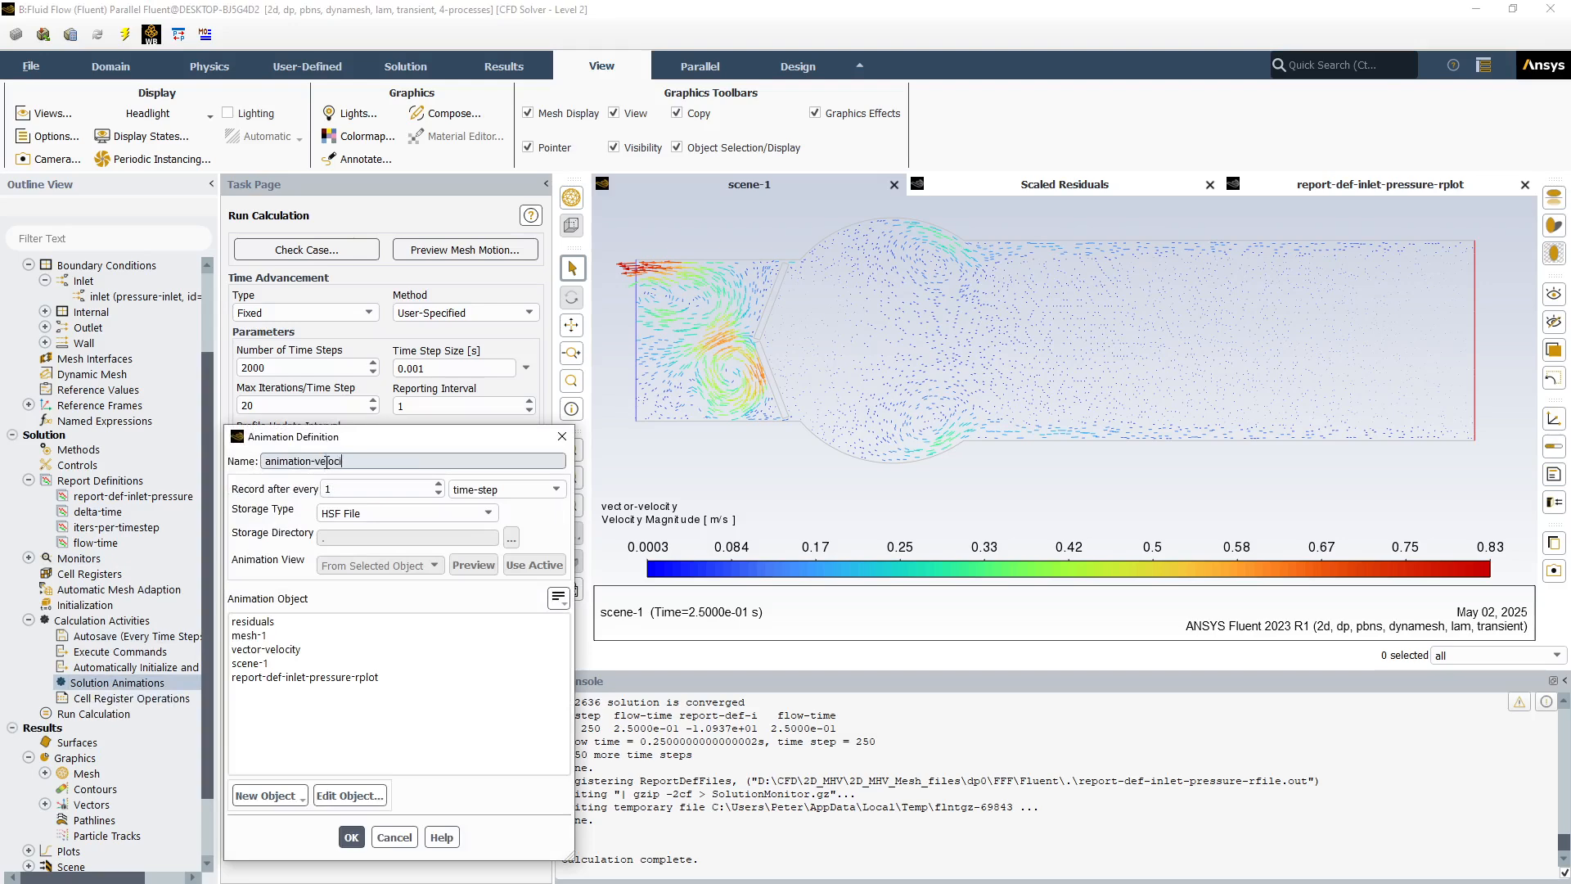
pyautogui.press('Tab')
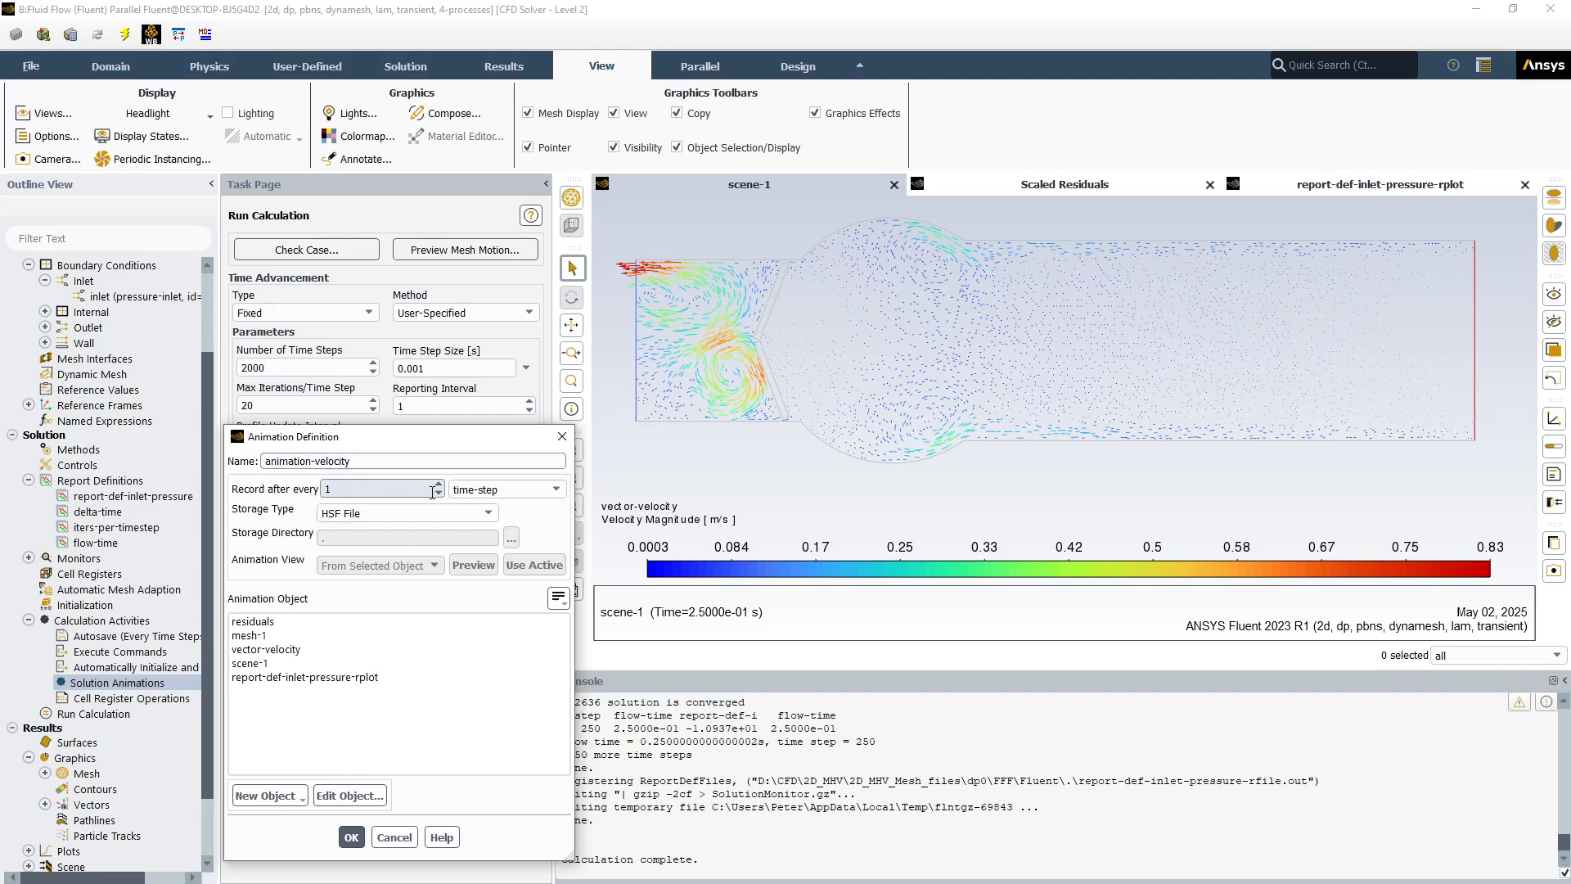
# Set the animation to record by flow time, every 0.002 s.
pyautogui.click(557, 490)
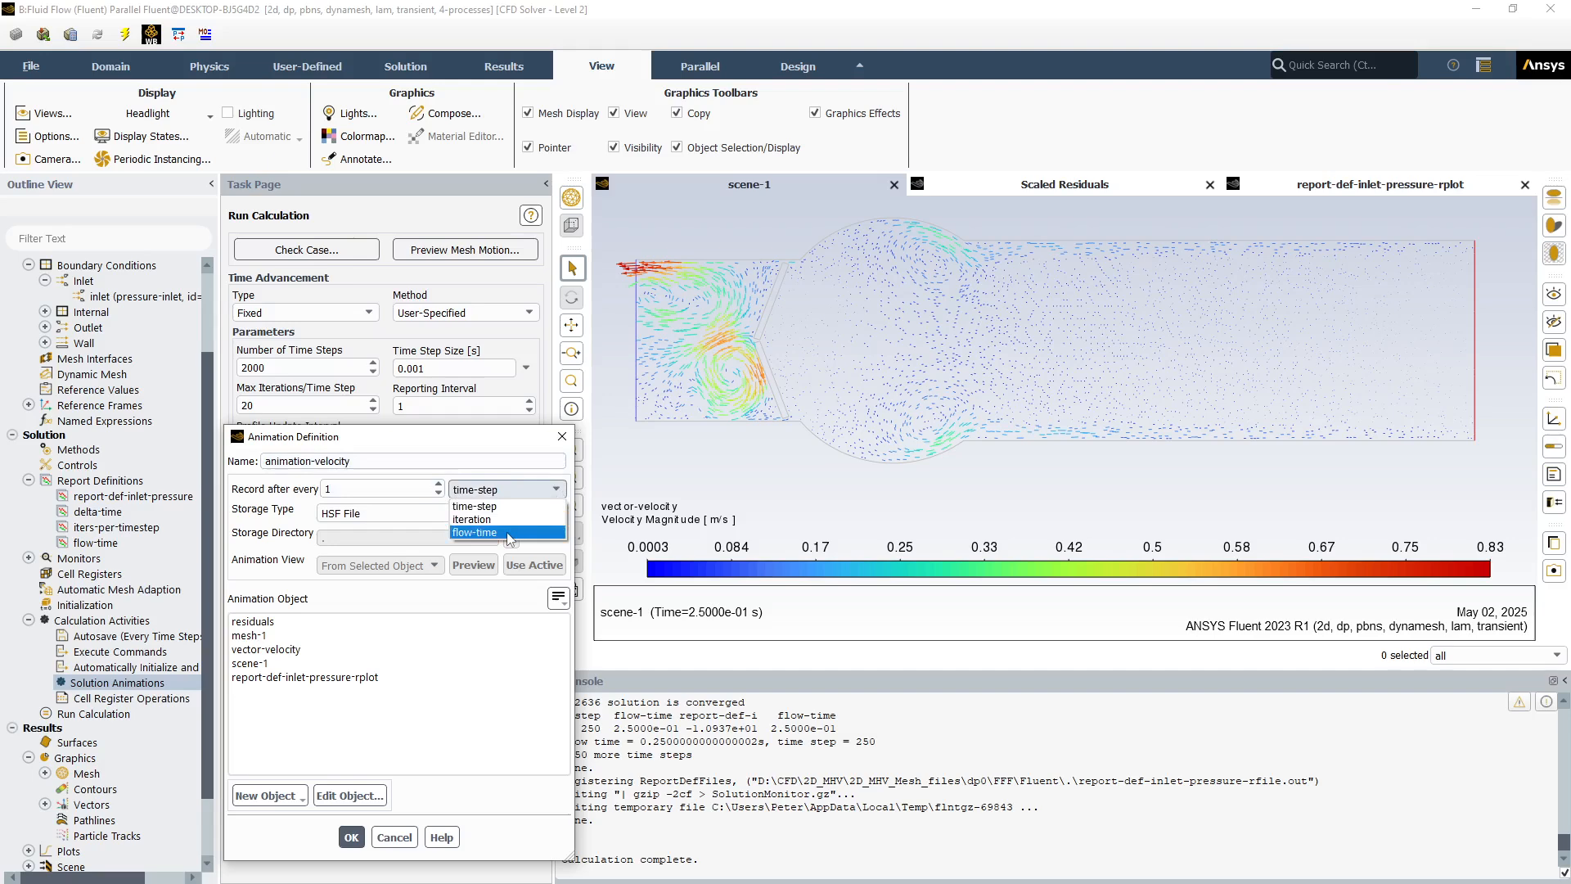
pyautogui.click(491, 524)
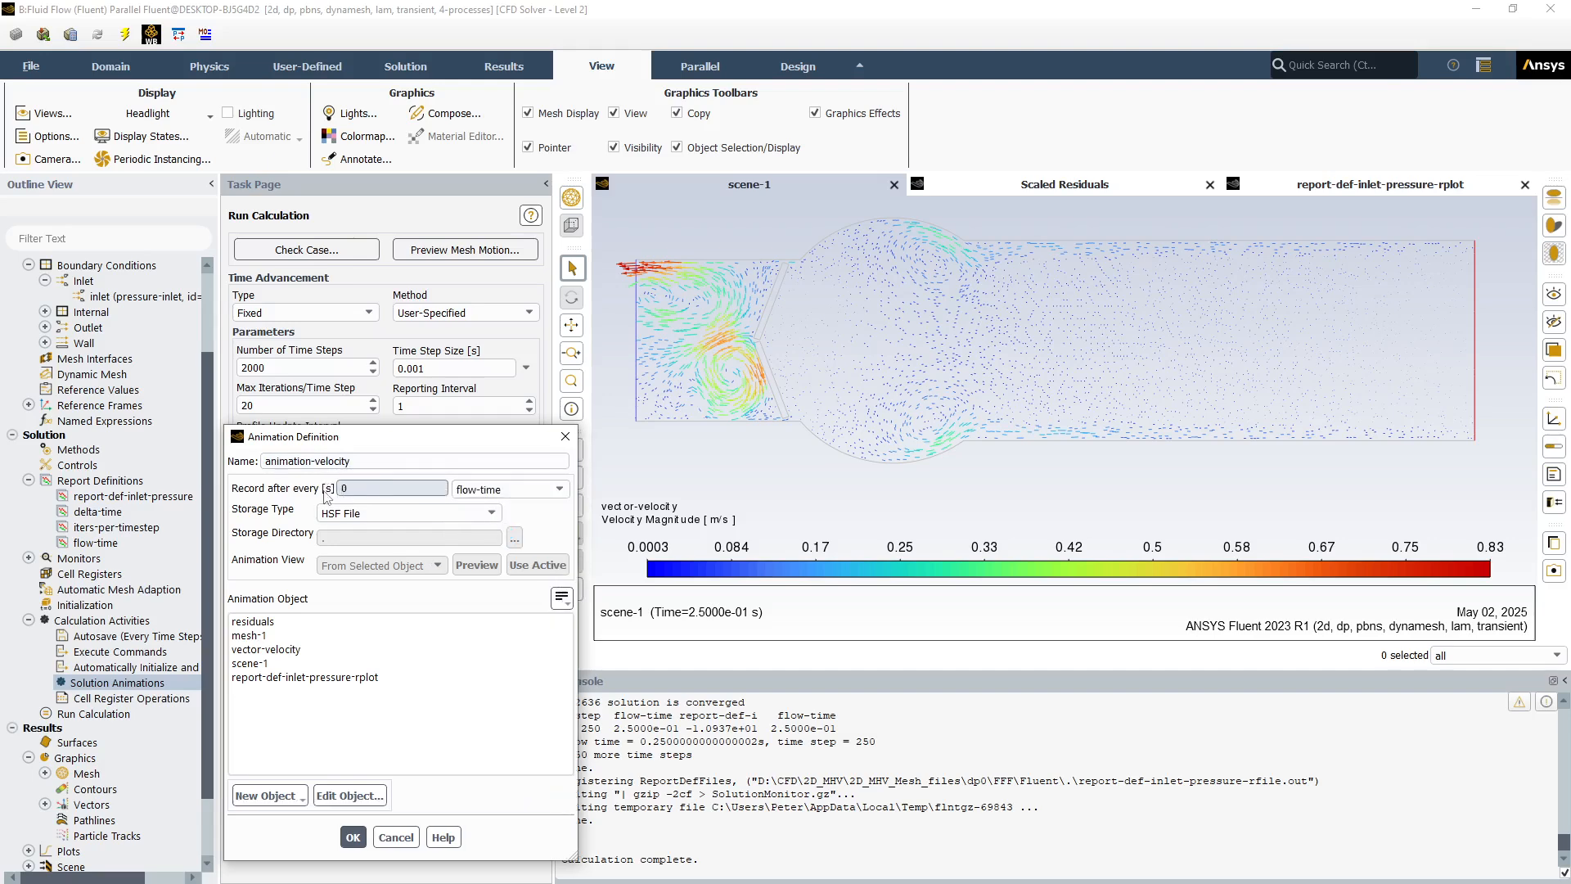
pyautogui.write('.')
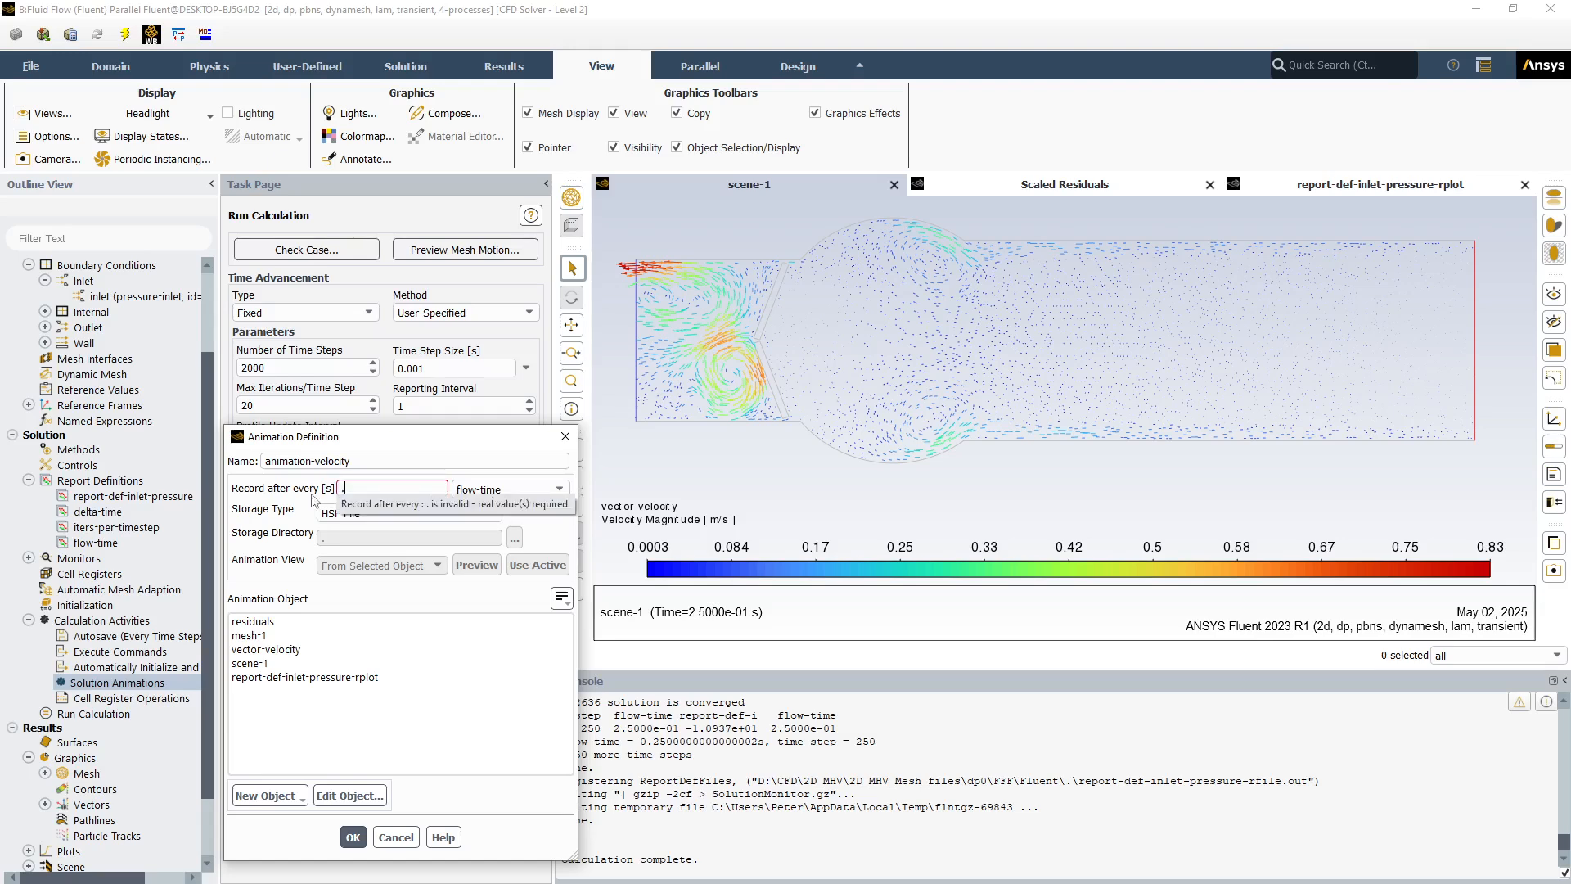
pyautogui.write('99')
pyautogui.press('BackSpace')
pyautogui.write('002')
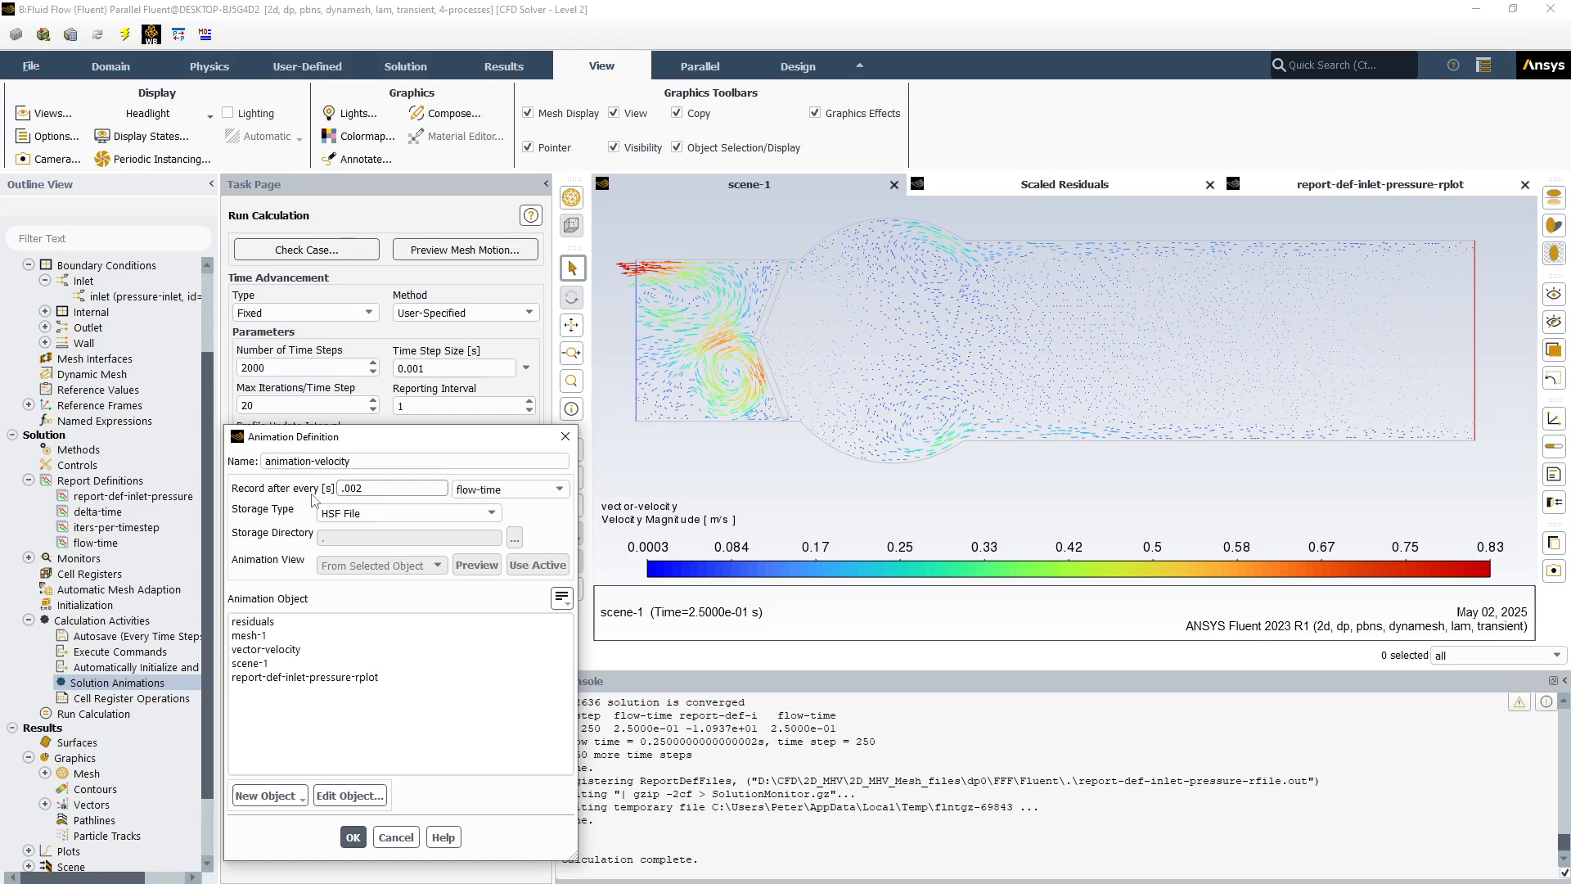
# Choose scene-1 as the animation object and HSF File as the storage type for animation-velocity.
pyautogui.click(262, 665)
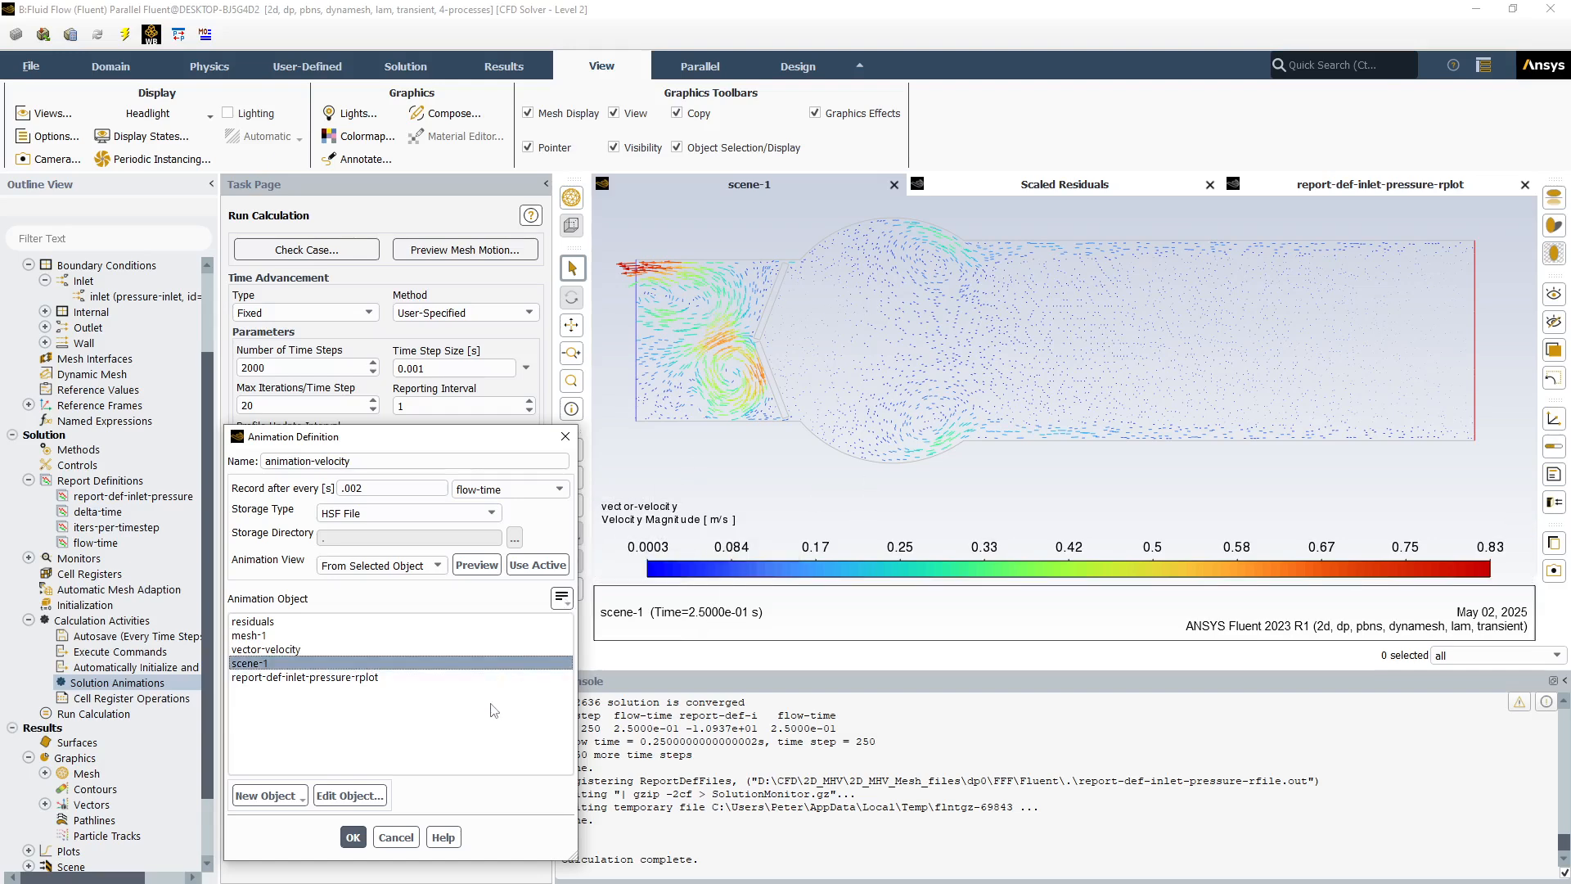
pyautogui.click(357, 840)
pyautogui.click(493, 514)
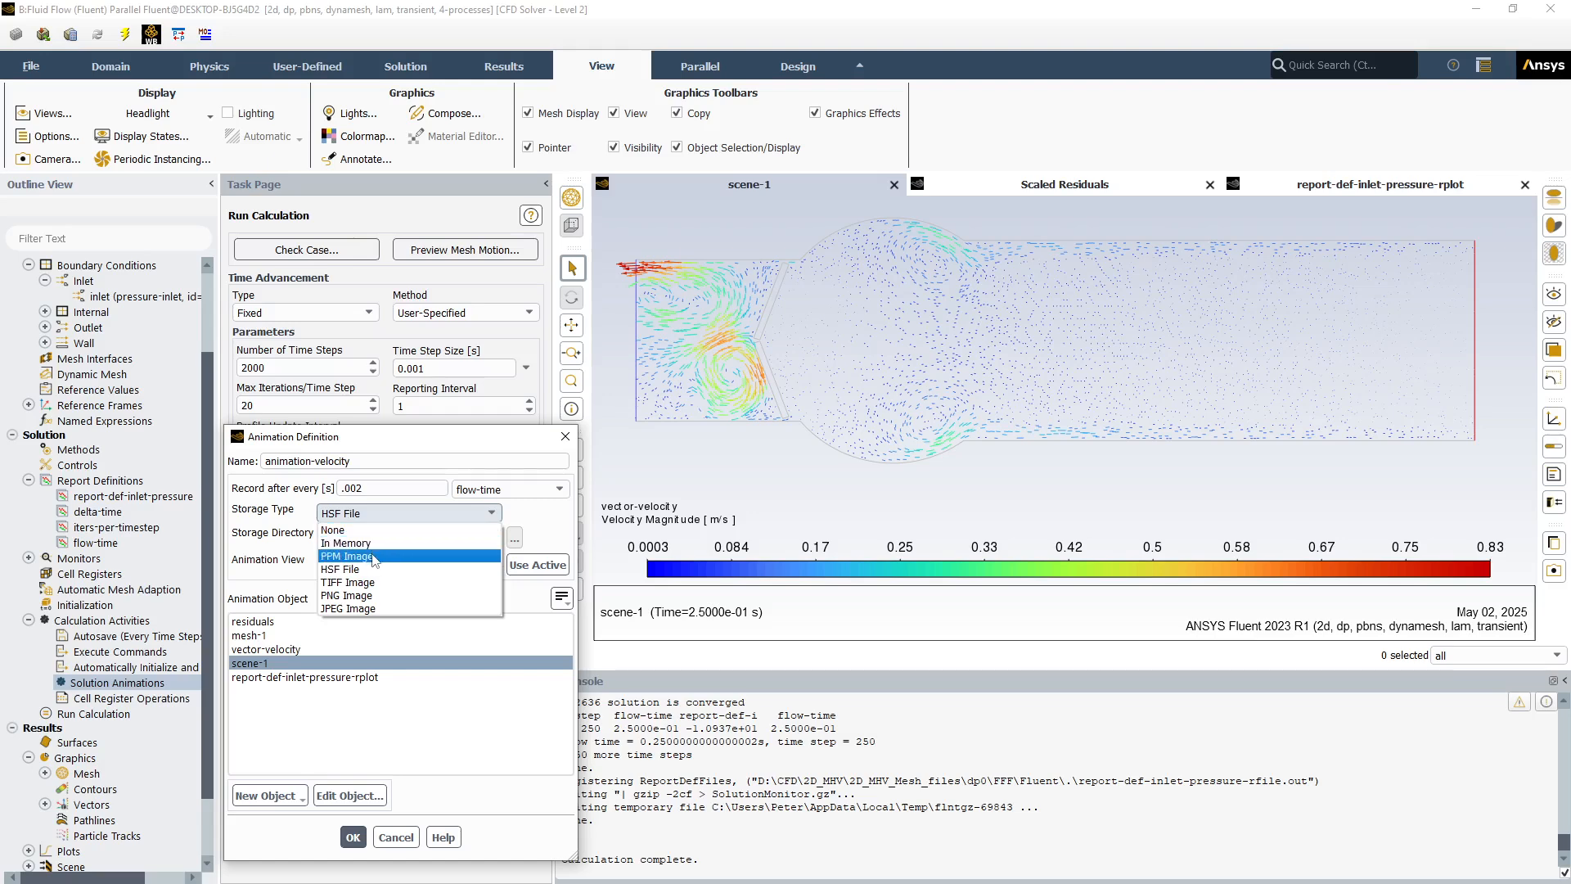
pyautogui.click(373, 569)
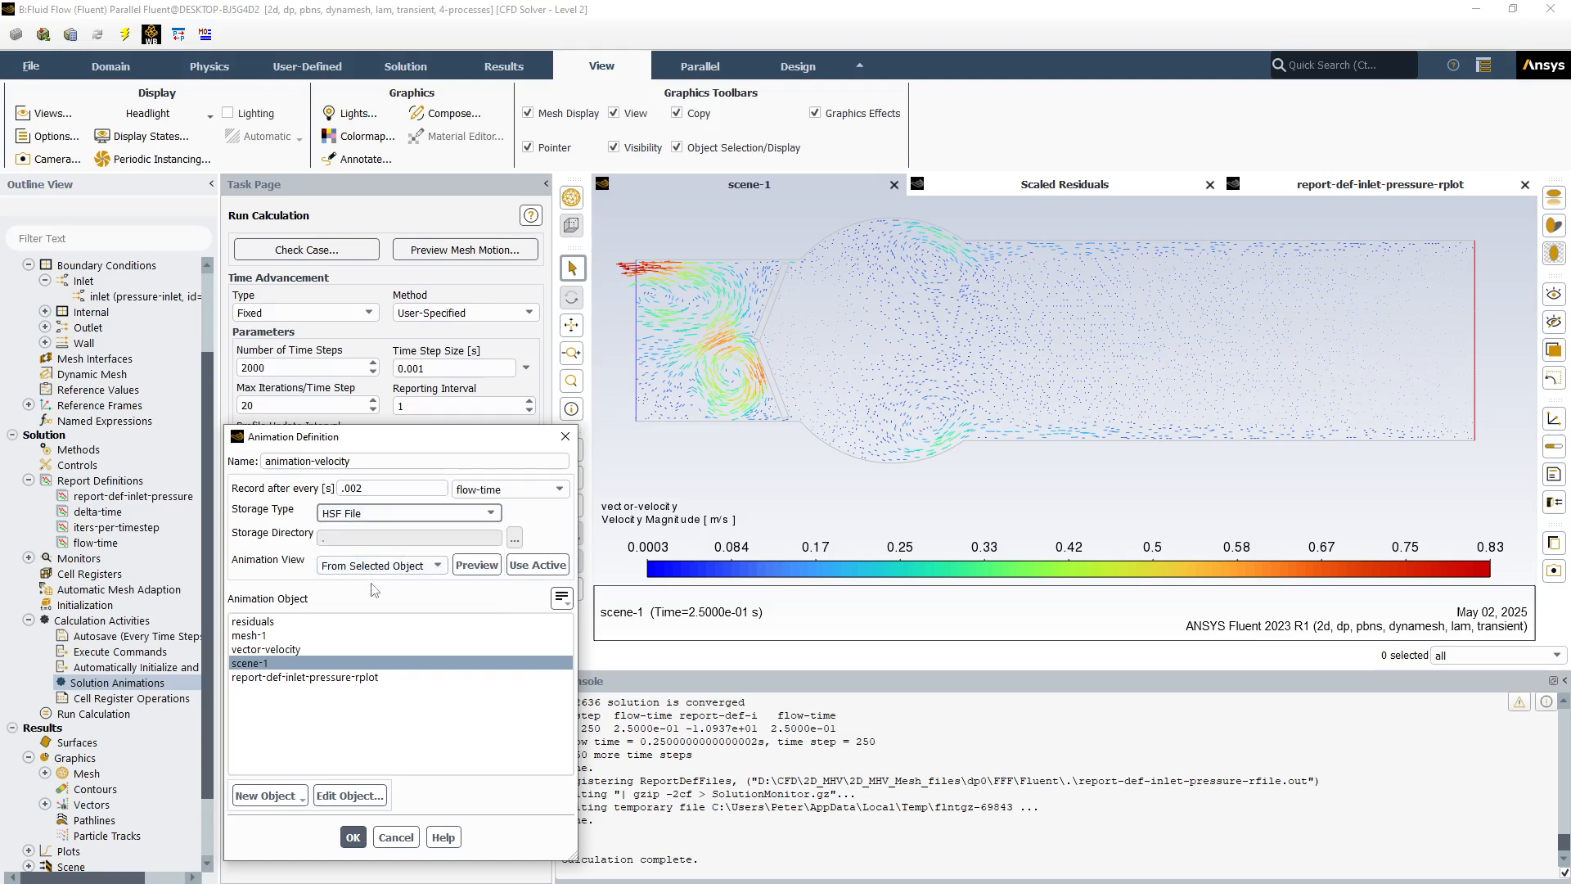
# Set the animation view to view-0 and accept the animation definition.
pyautogui.click(437, 565)
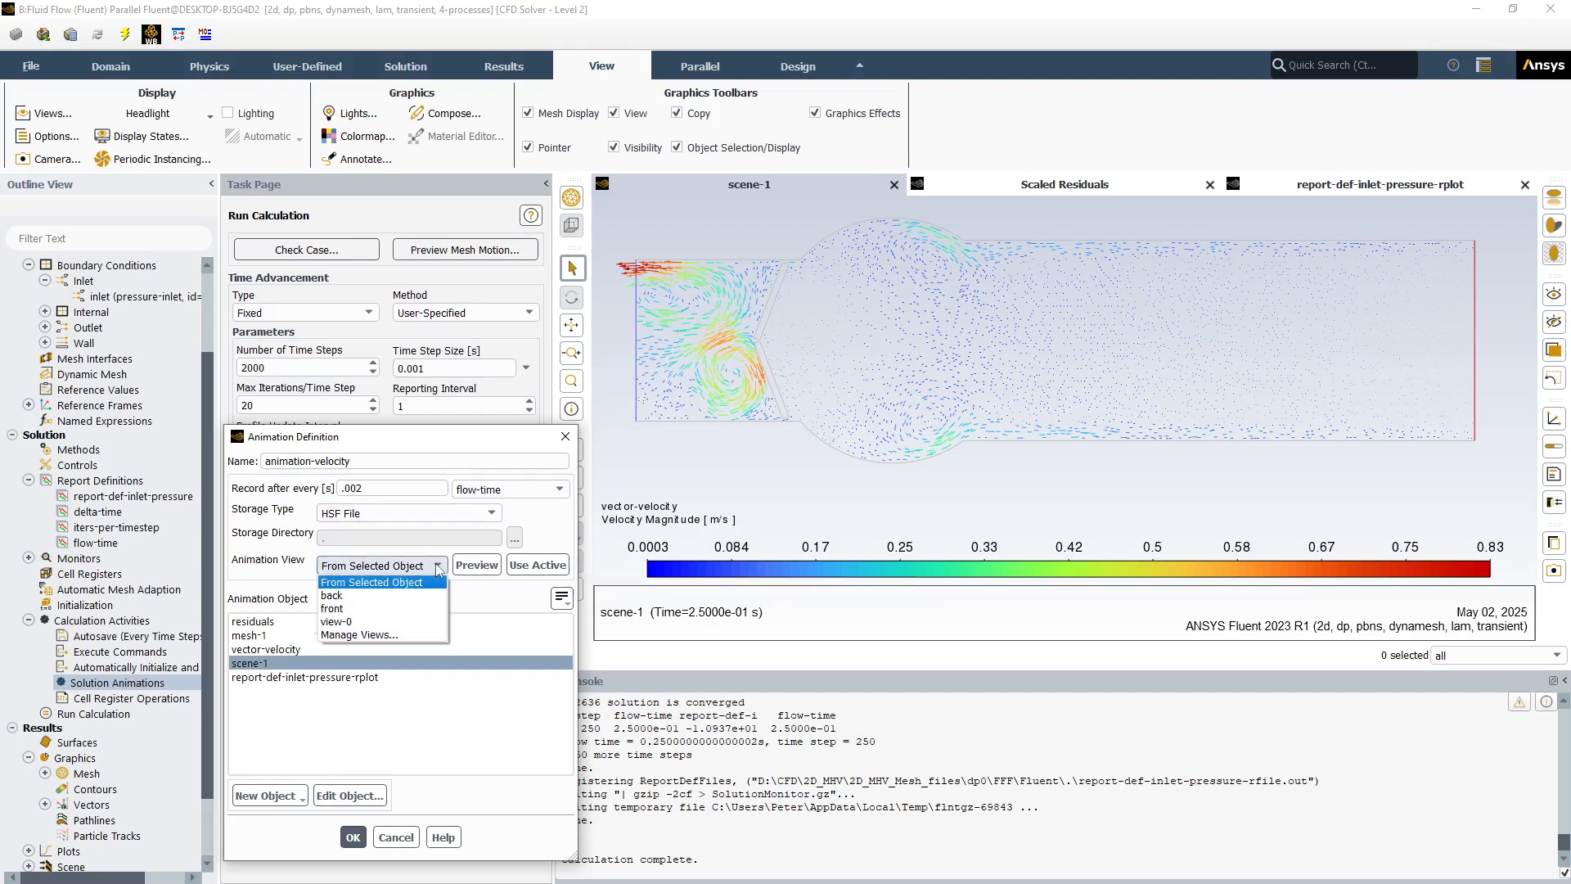
pyautogui.click(401, 619)
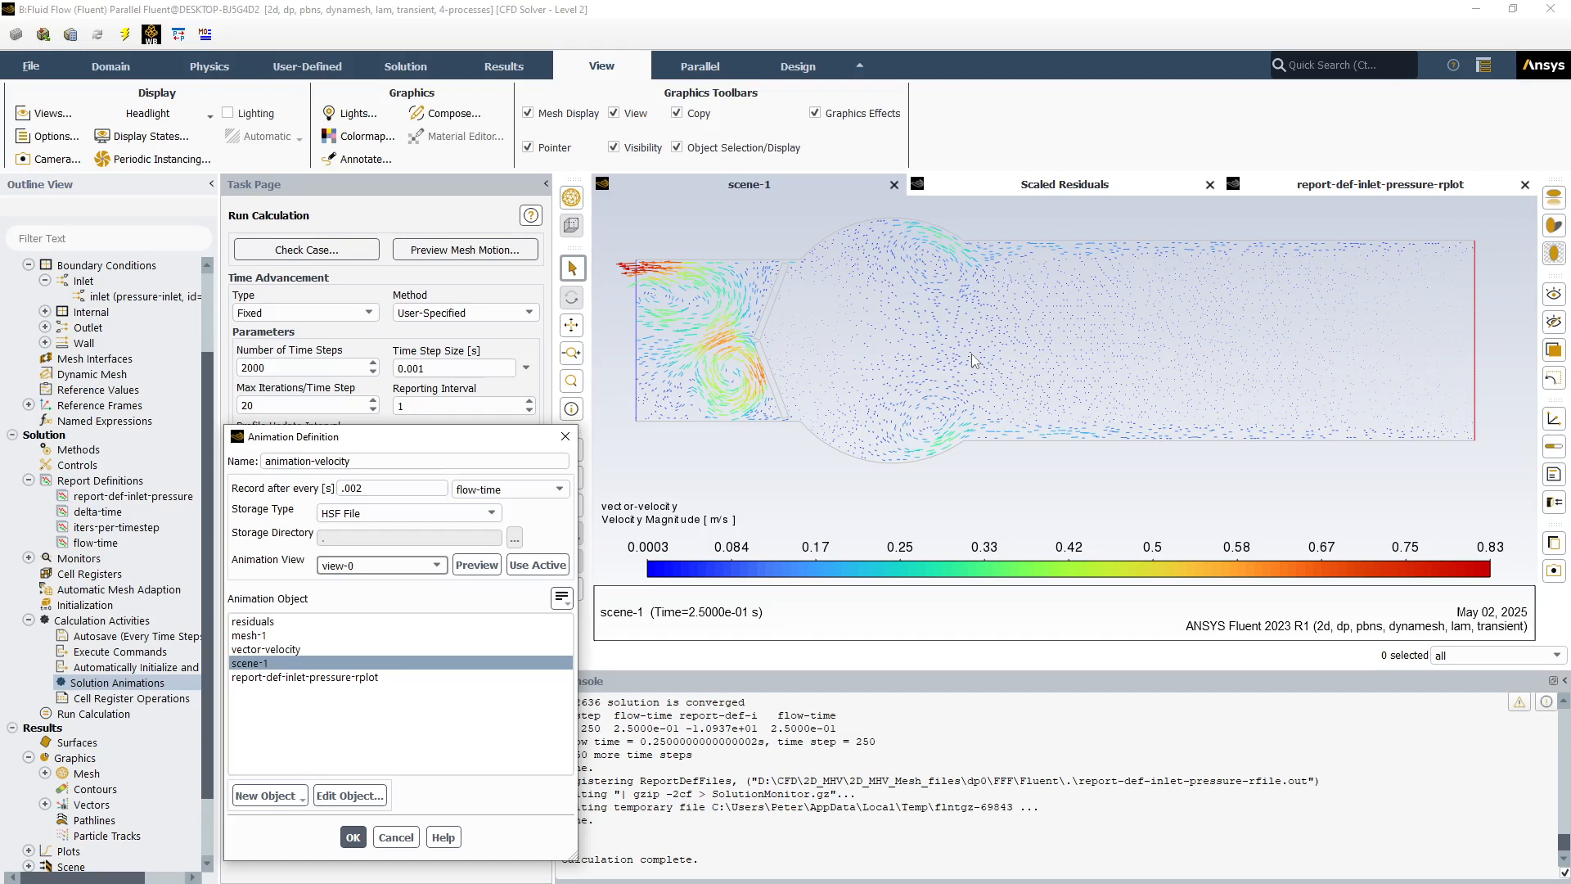
pyautogui.moveTo(953, 514)
pyautogui.click(352, 843)
pyautogui.click(351, 842)
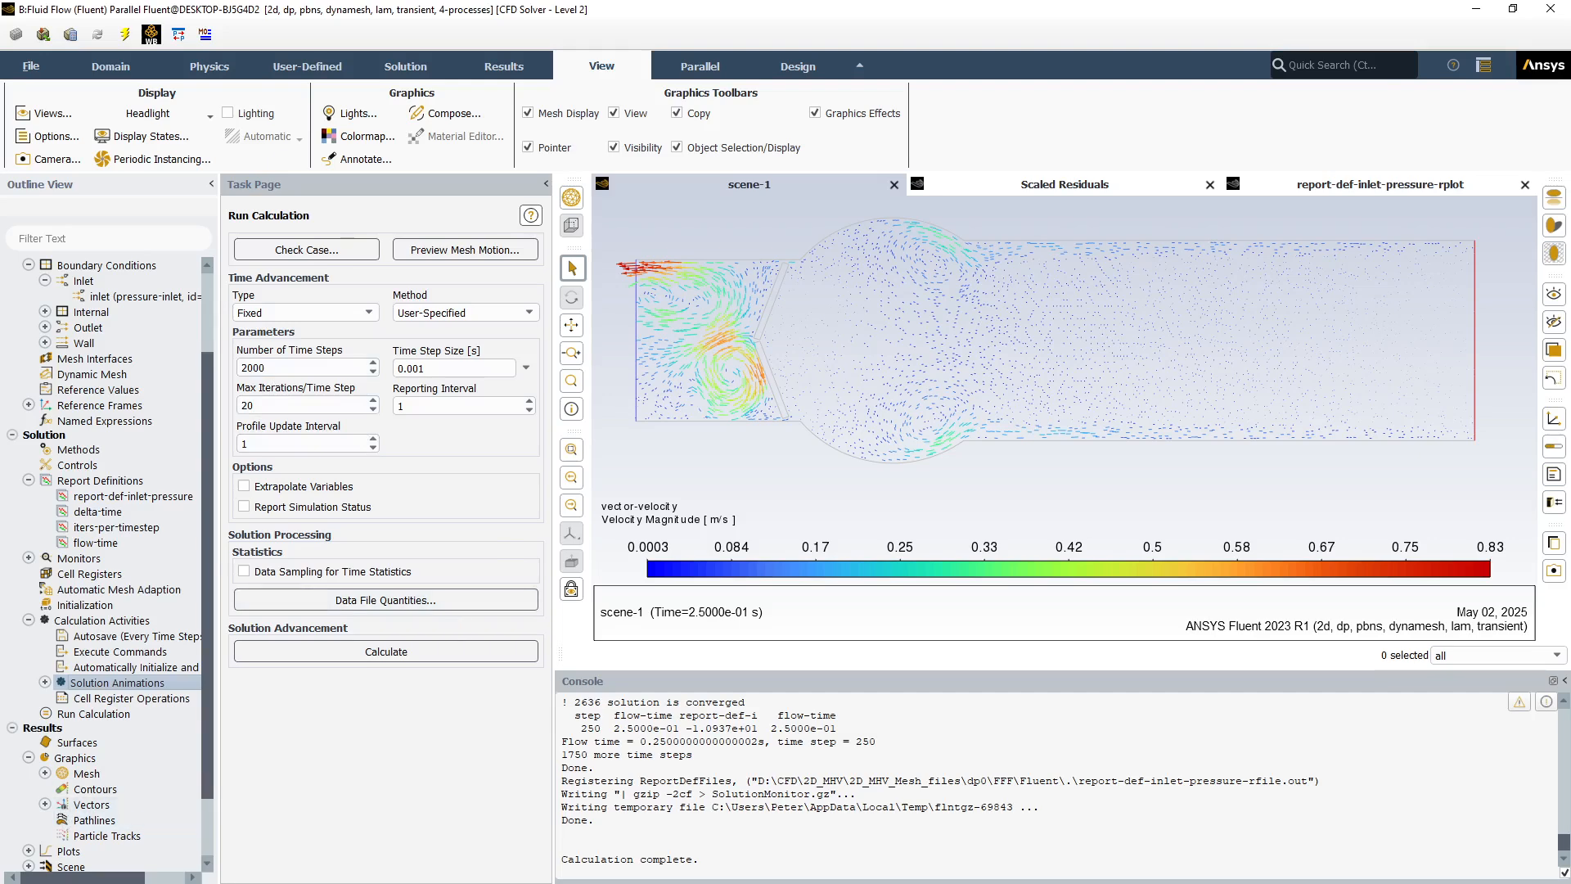
pyautogui.click(2, 880)
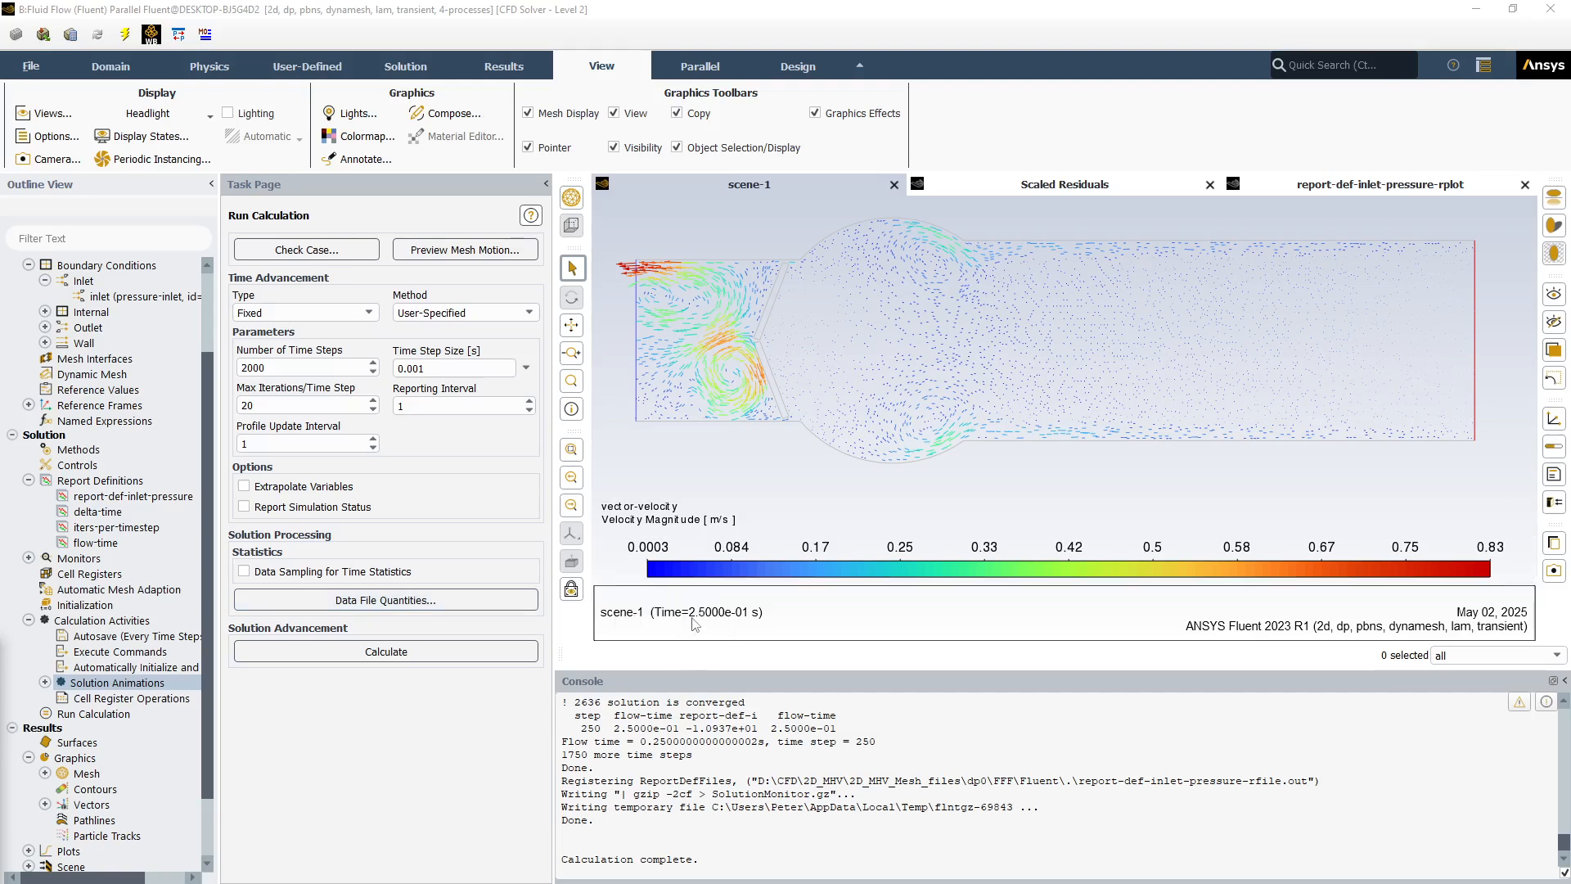
# Set the number of time steps to 2250 and run the calculation to completion, using the settings changes for the current calculation only.
pyautogui.click(251, 369)
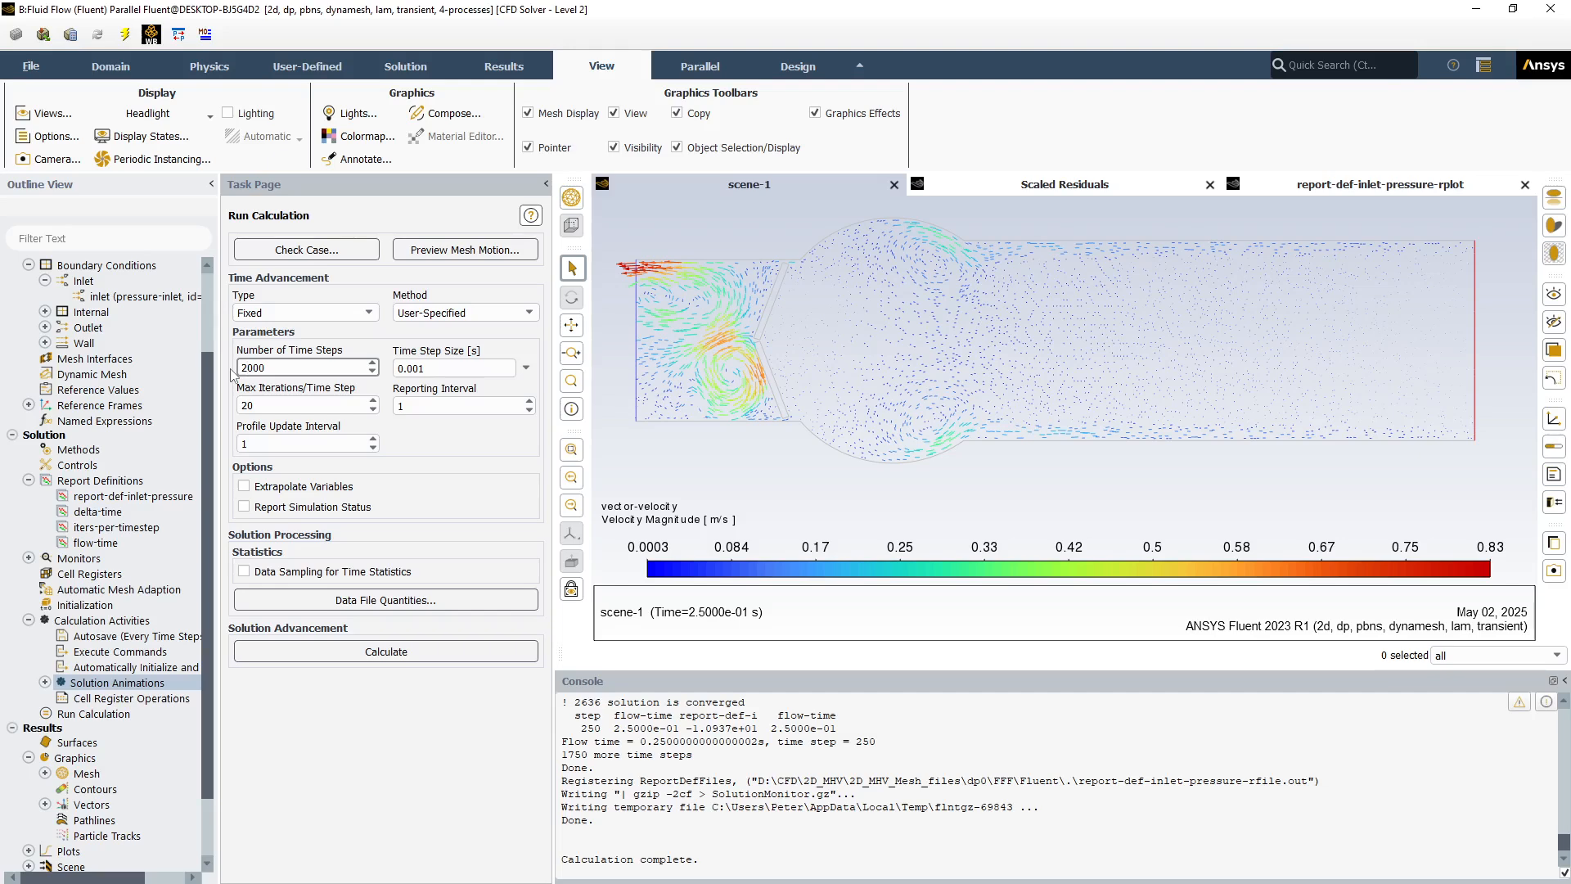
pyautogui.moveTo(248, 368); pyautogui.dragTo(268, 374)
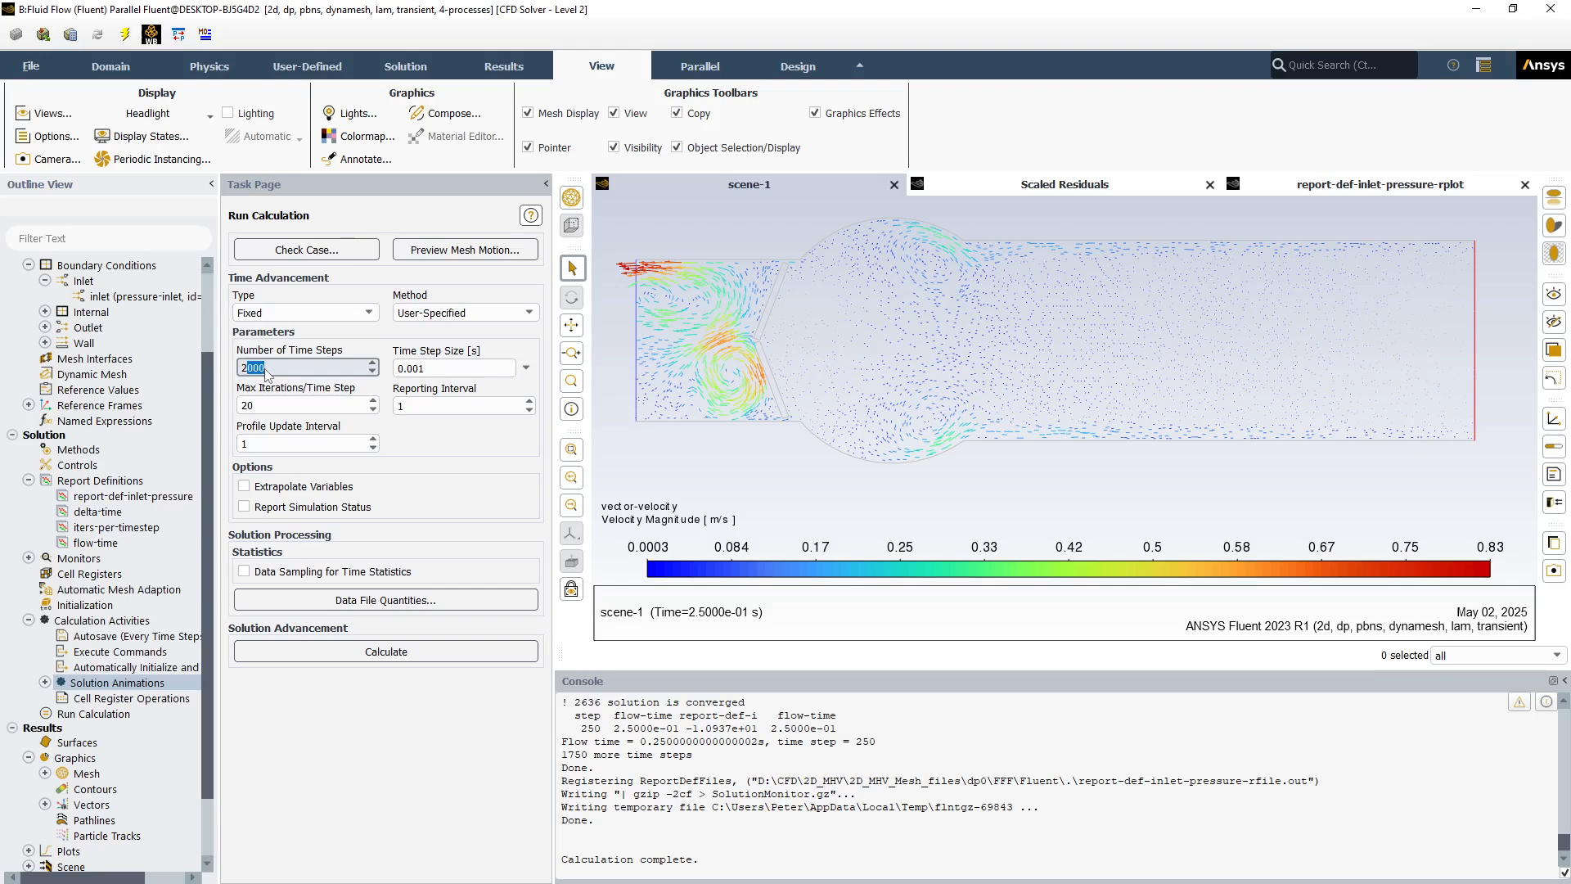
pyautogui.write('25')
pyautogui.click(386, 654)
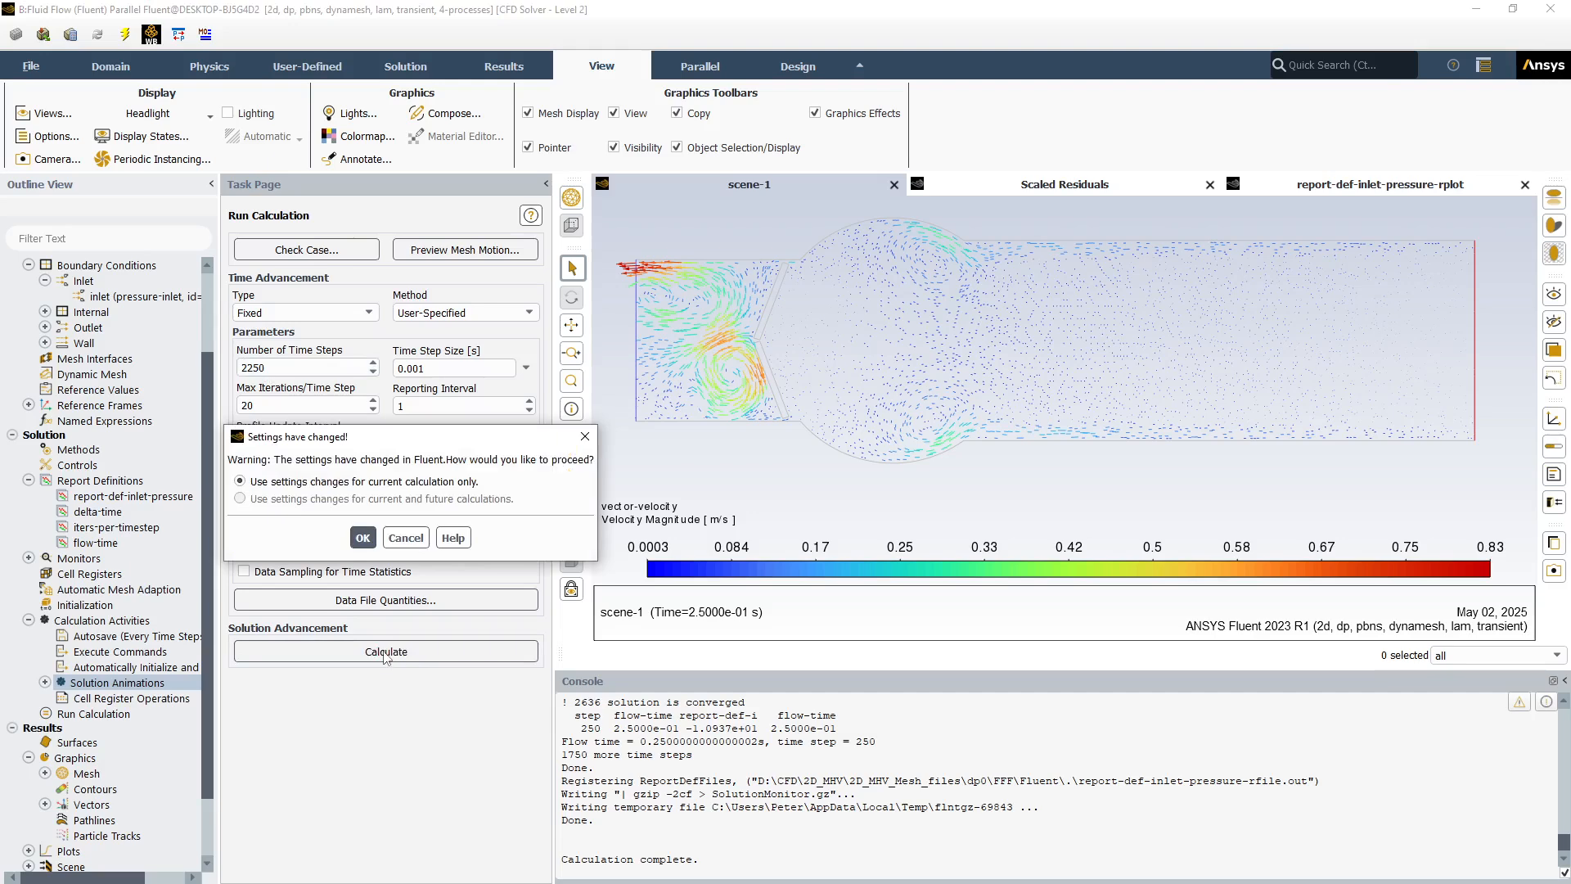
pyautogui.click(363, 537)
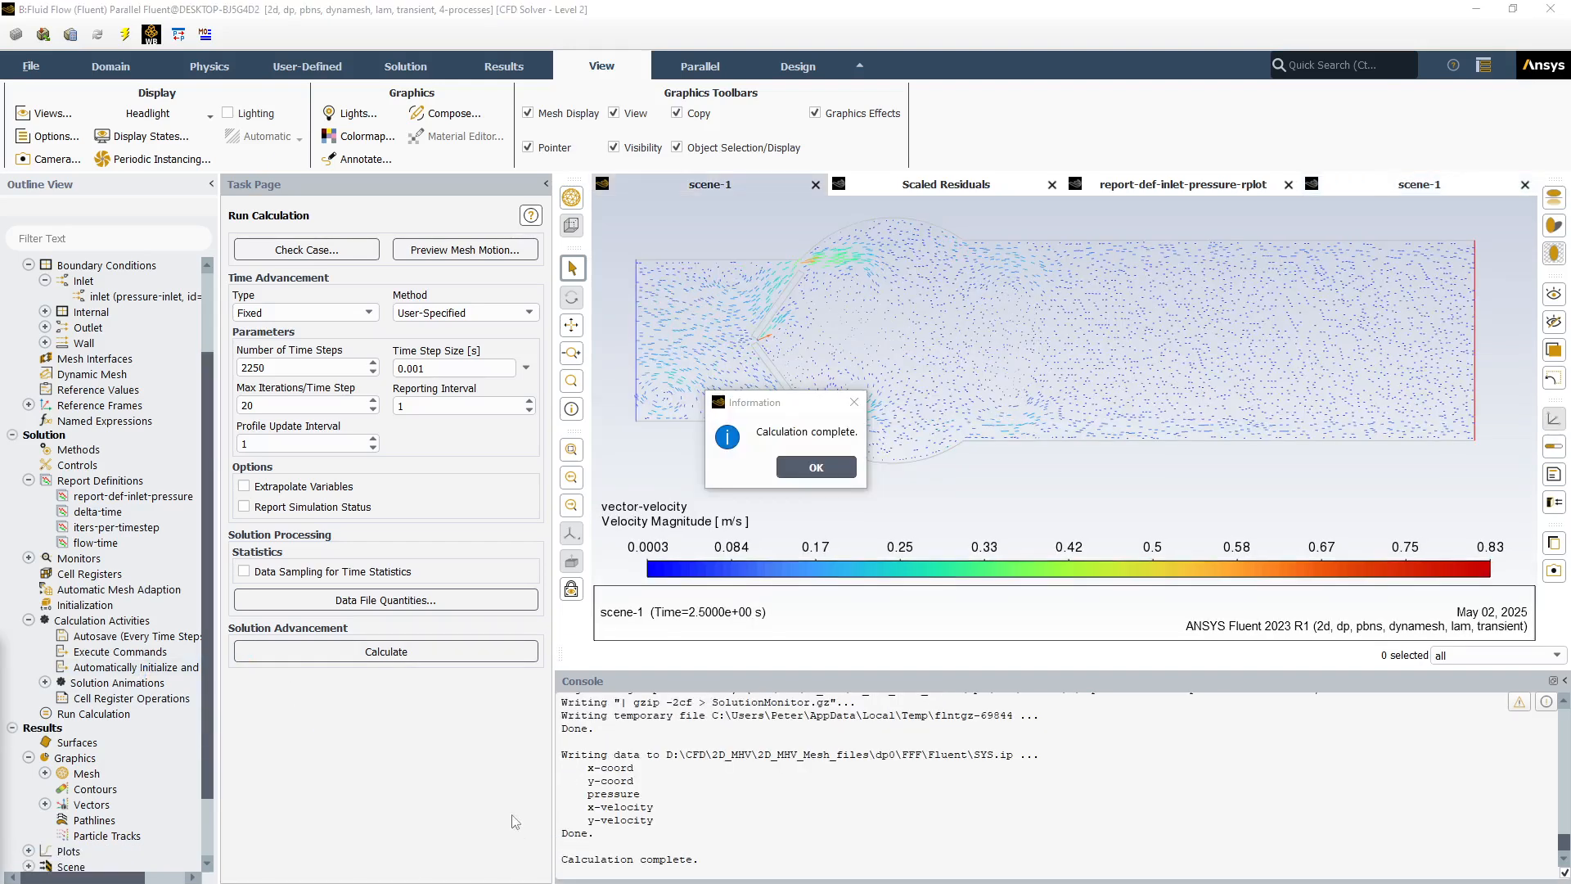
pyautogui.click(798, 468)
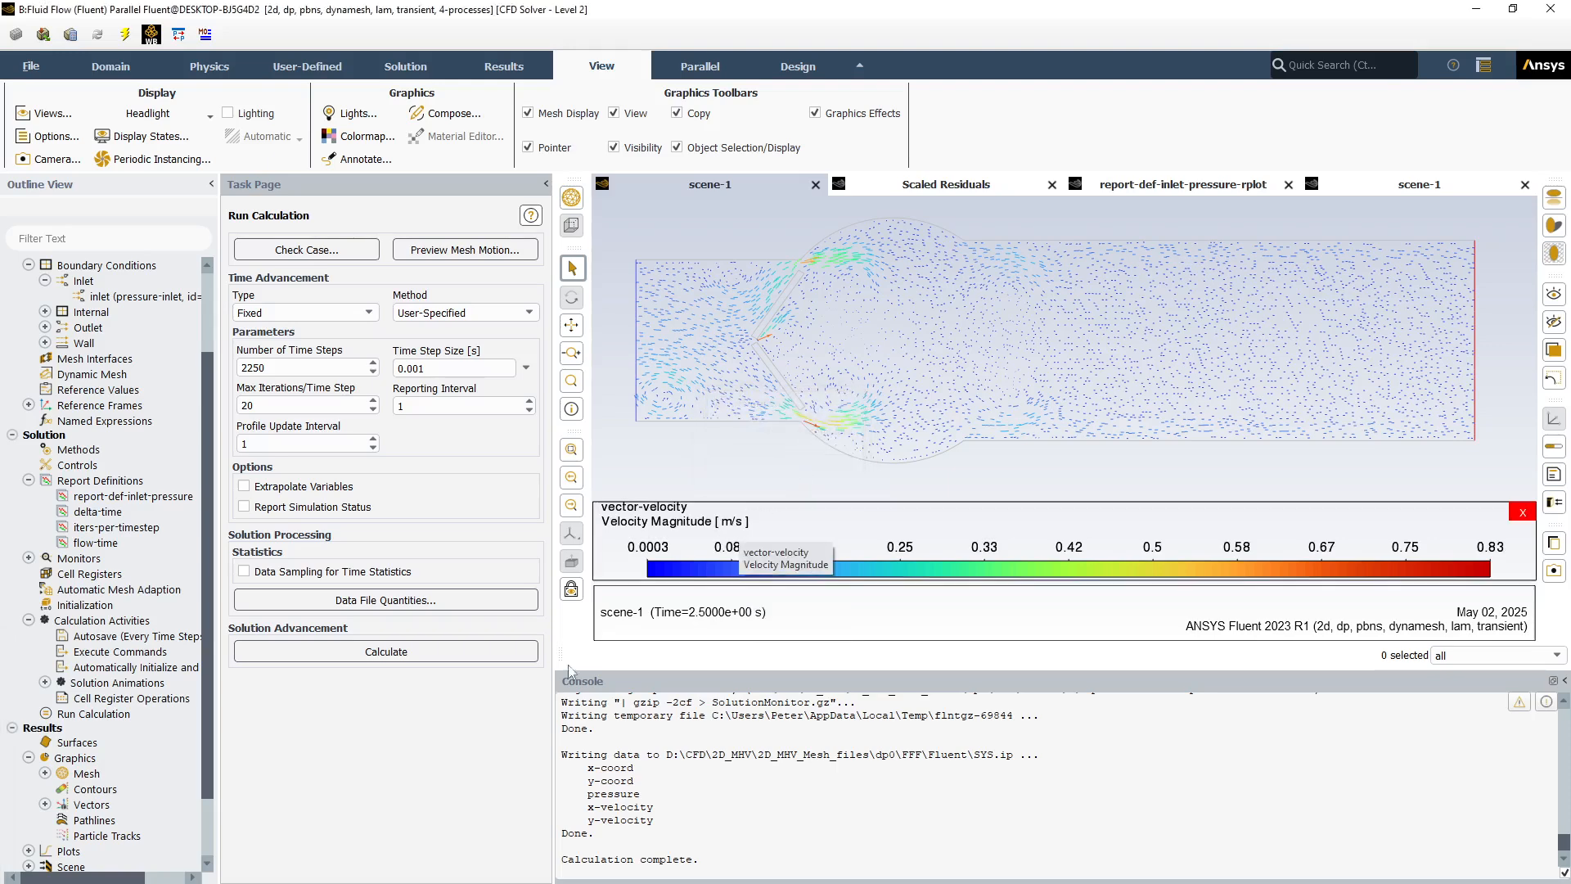
# Write the recorded animation-velocity sequence out as a video file named animation-velocity, and play animation-velocity.mp4 in VLC media player.
pyautogui.moveTo(208, 739); pyautogui.dragTo(207, 852)
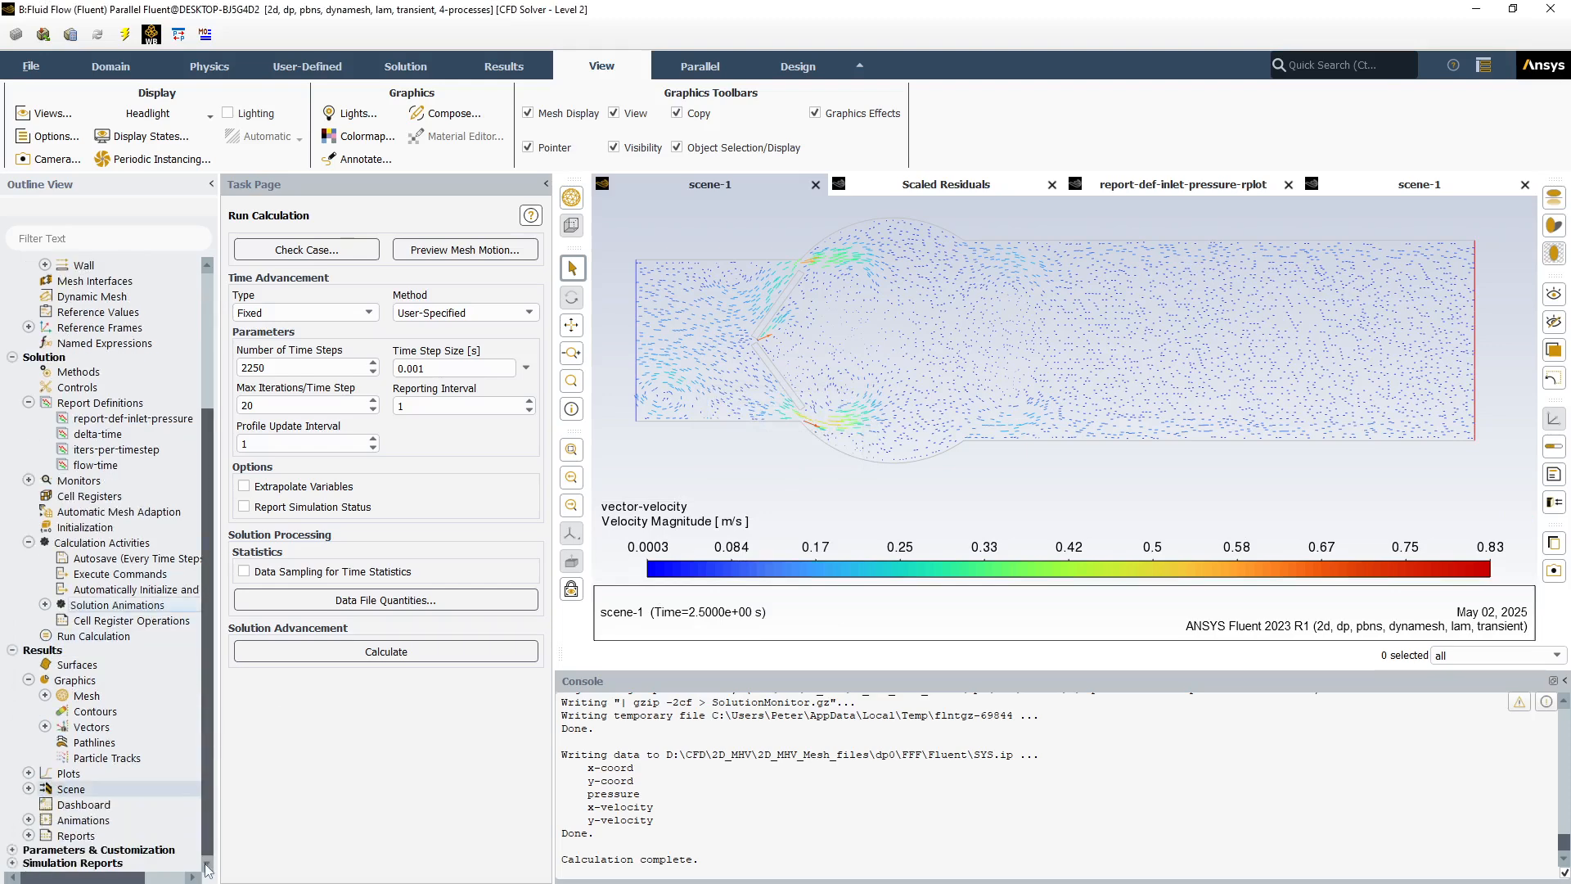
pyautogui.click(28, 820)
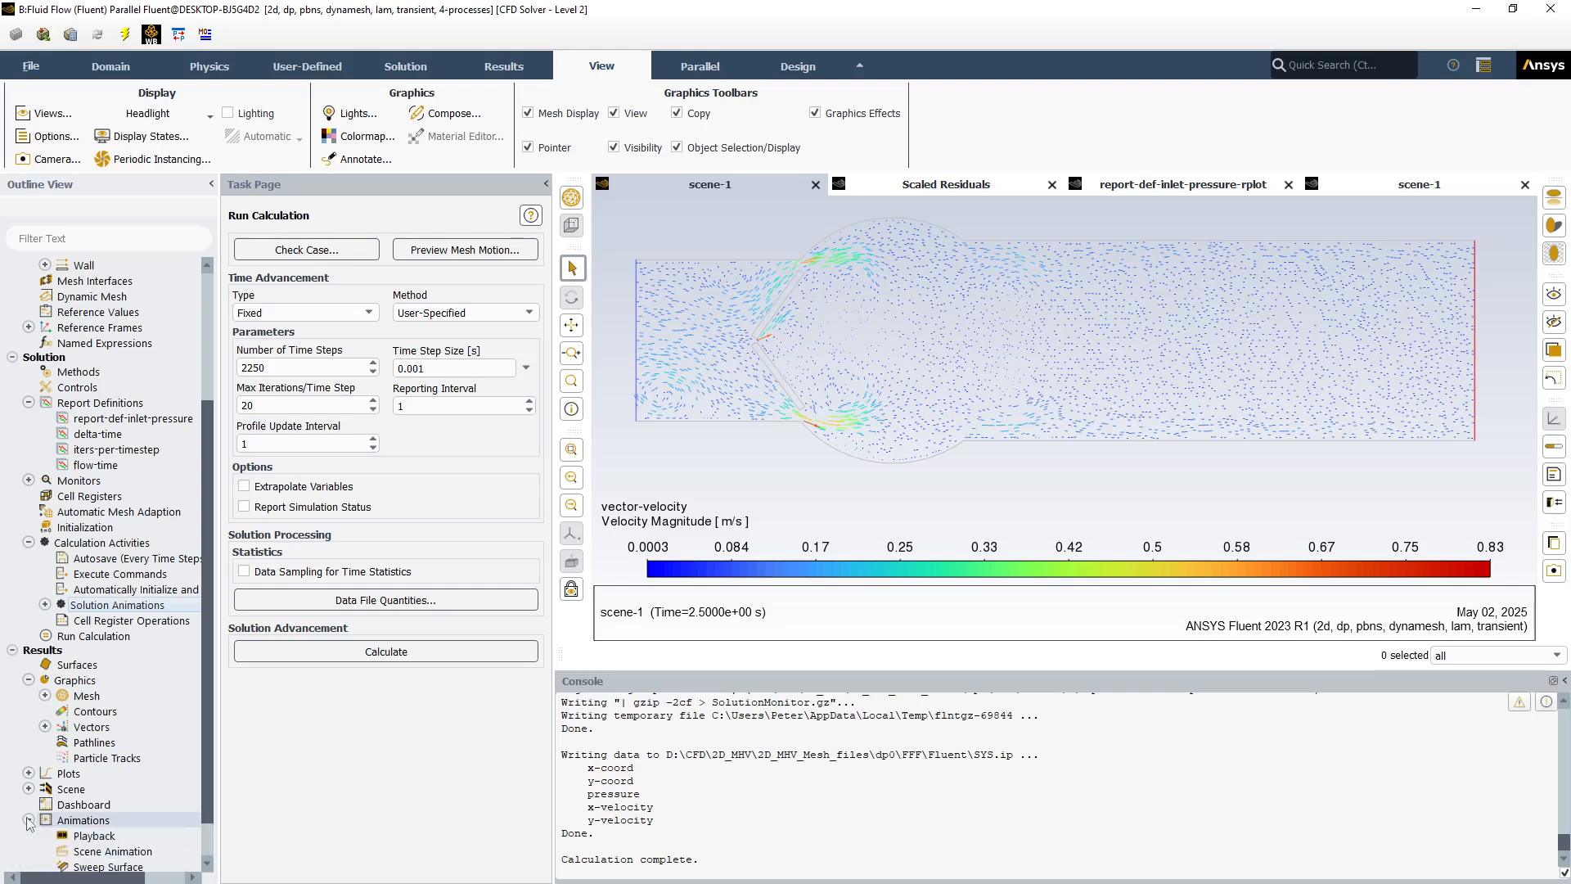
pyautogui.doubleClick(91, 835)
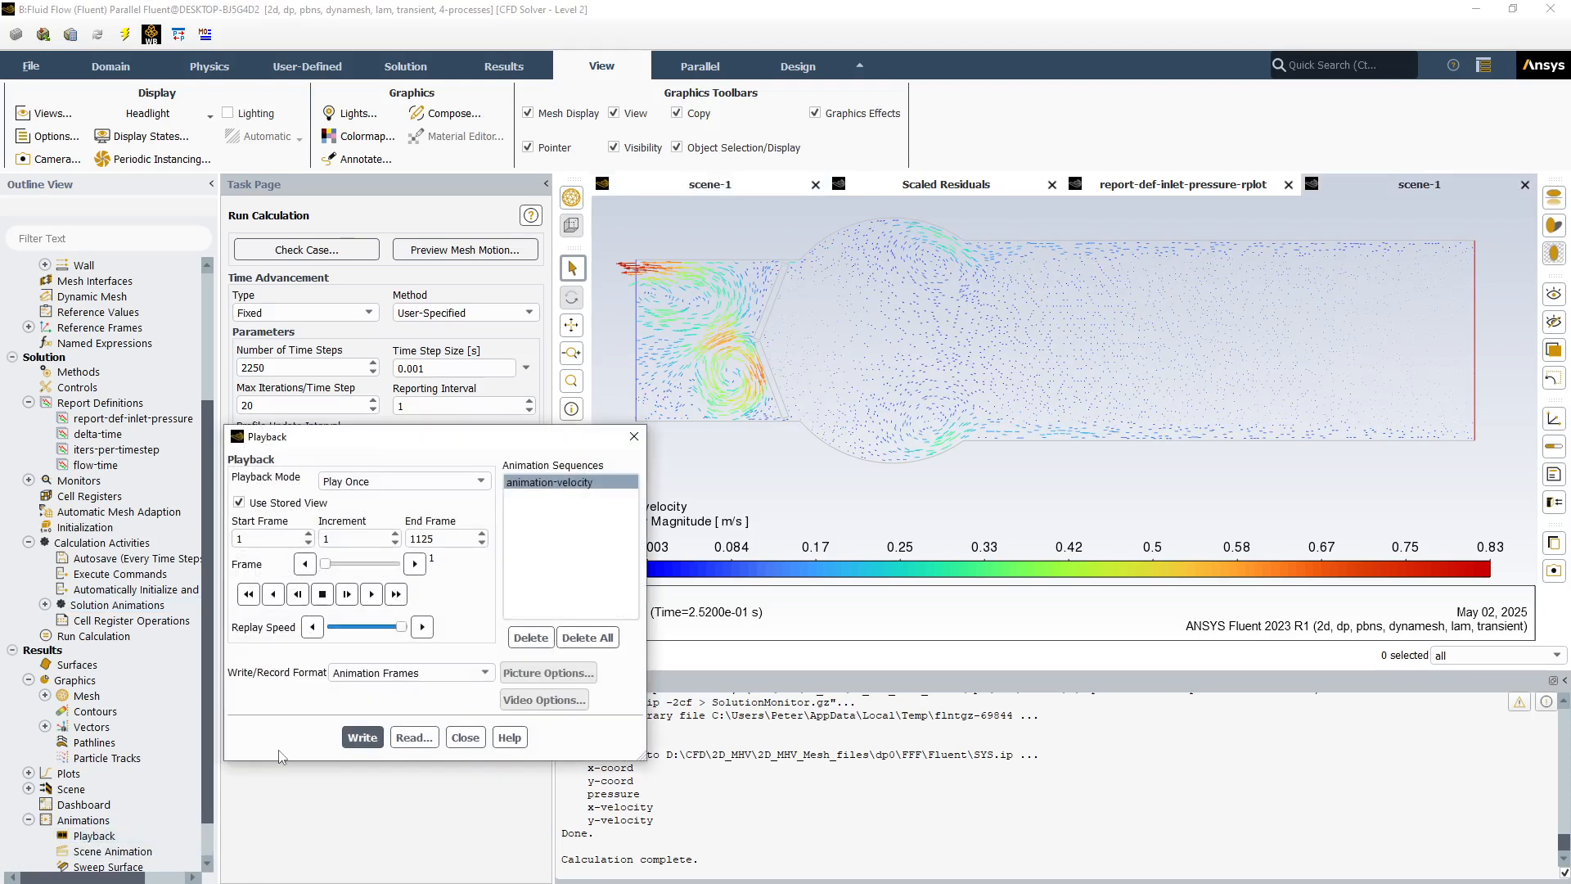
pyautogui.click(454, 674)
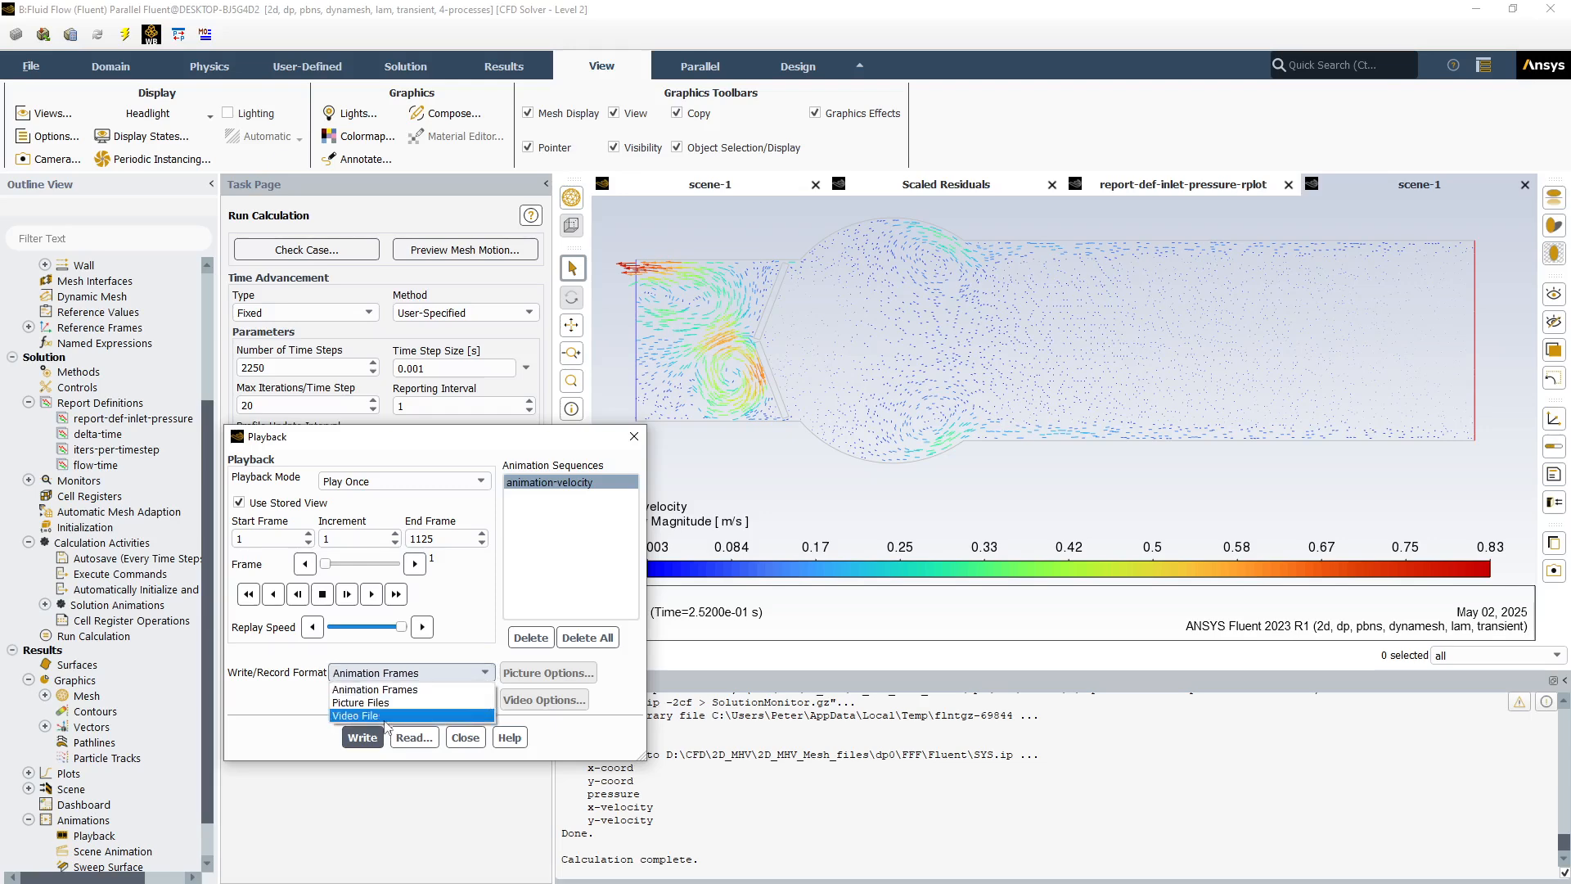
pyautogui.click(387, 717)
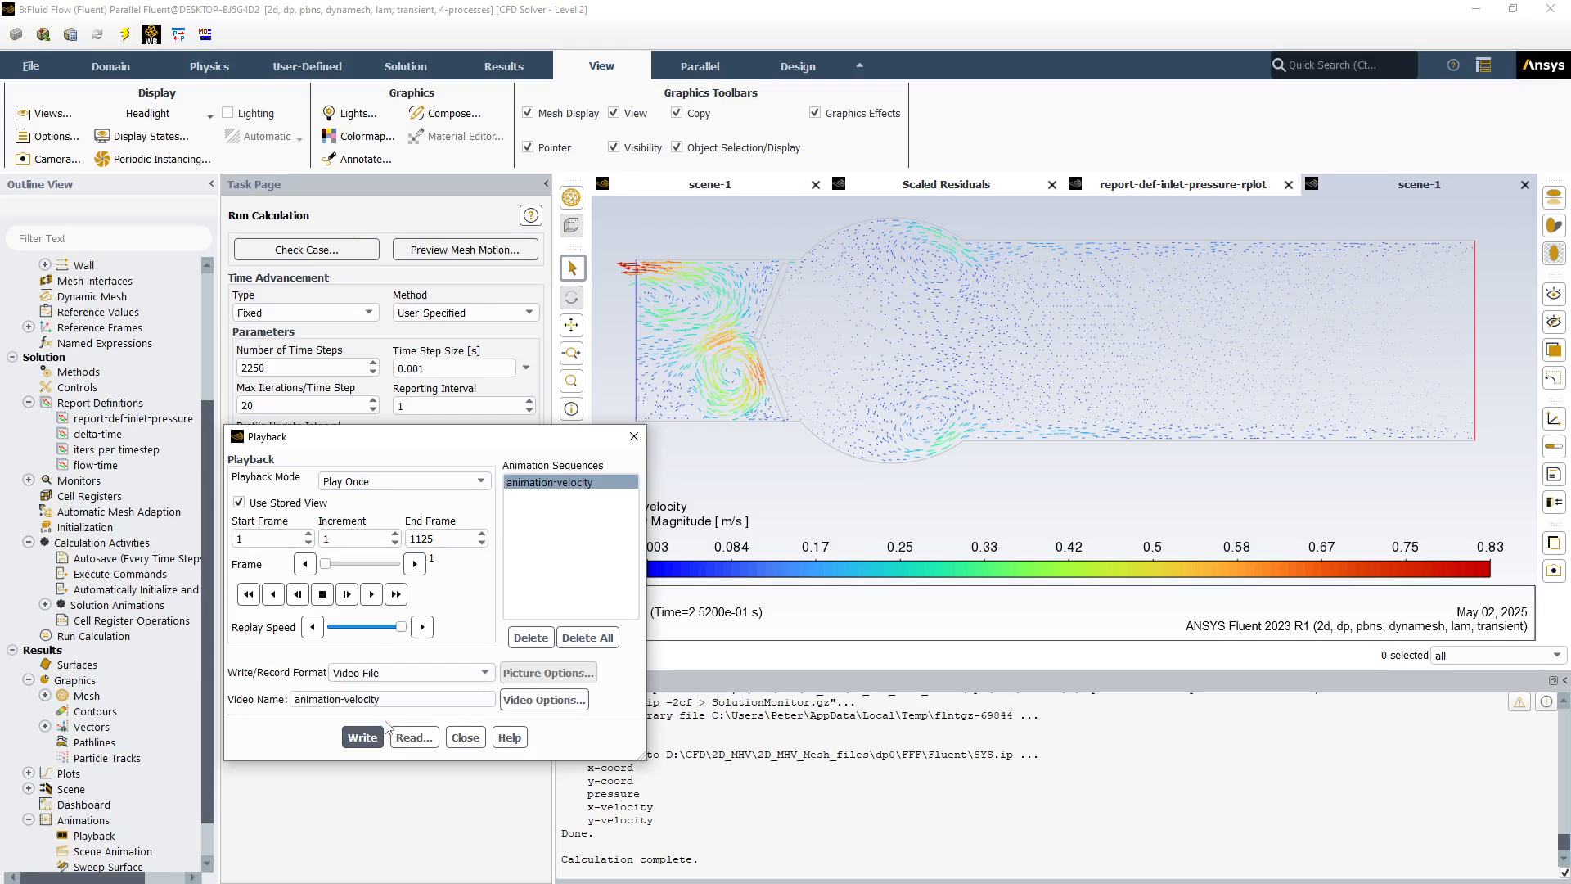
pyautogui.click(370, 741)
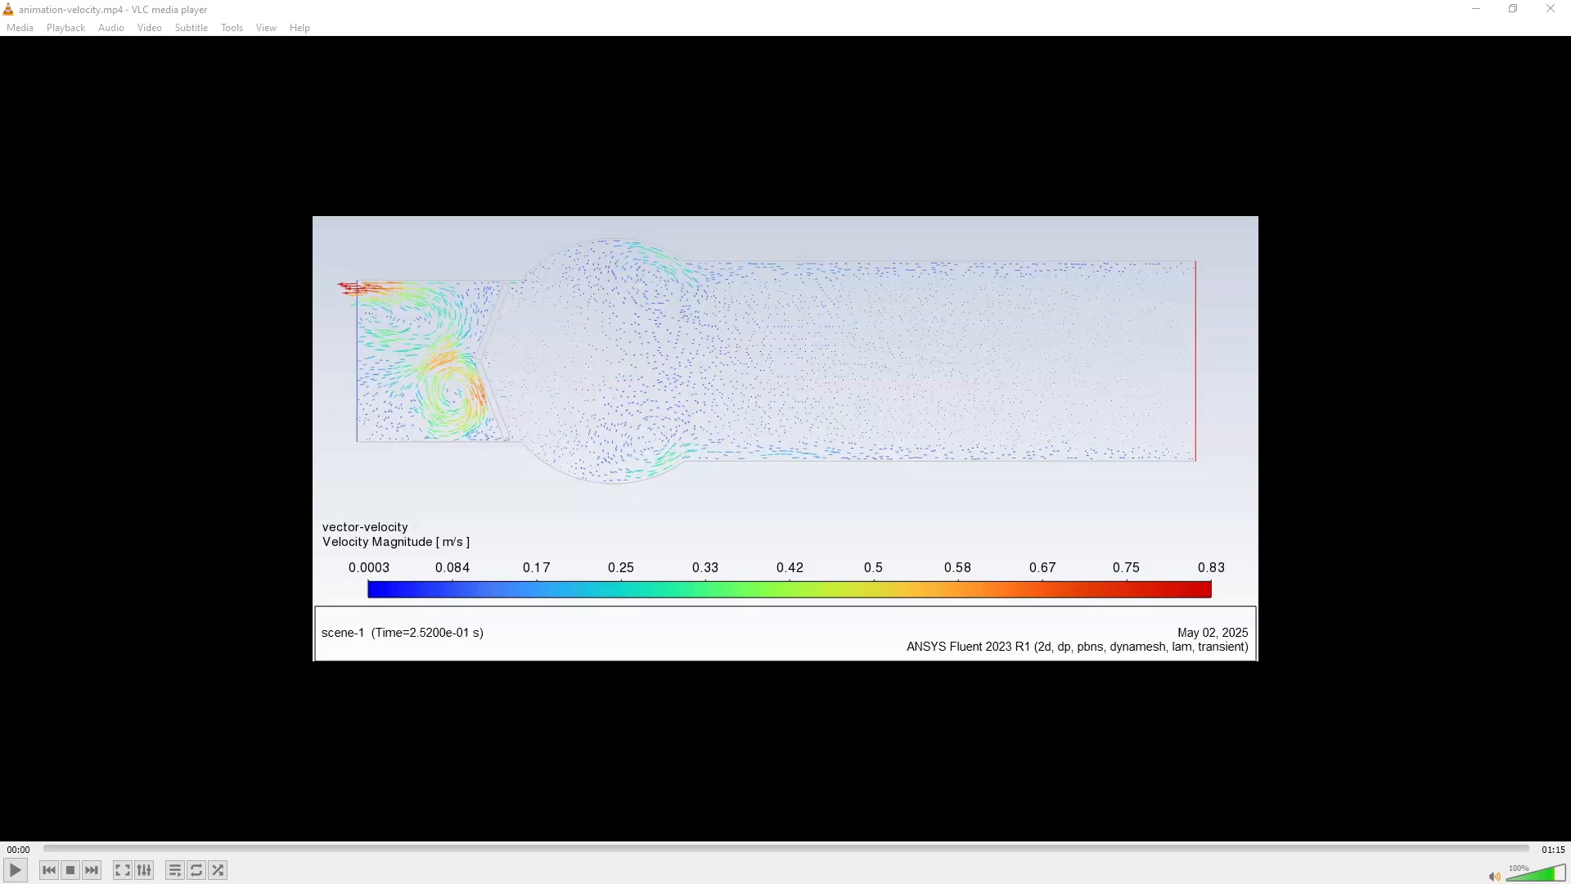
pyautogui.click(14, 870)
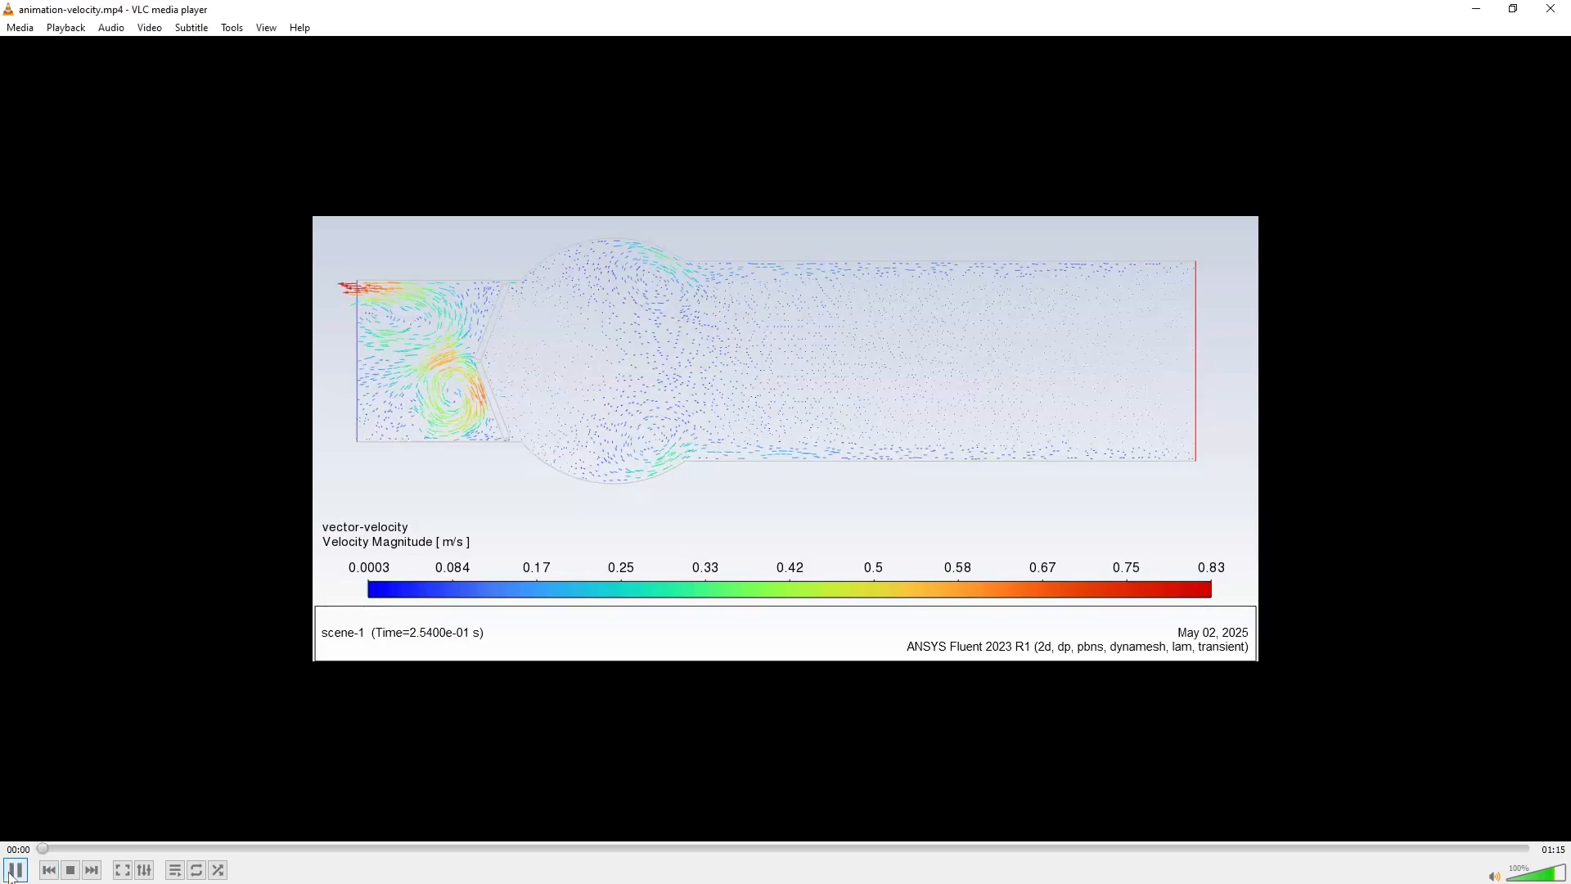